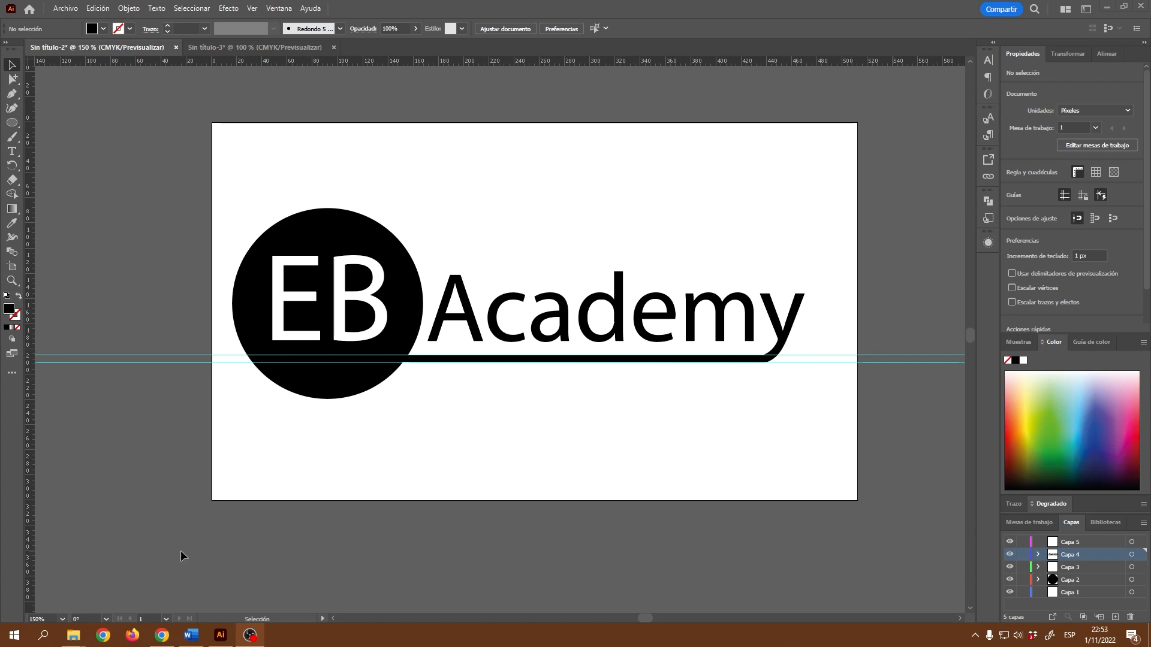
# Look over the KM Lookbook AW'21-22 color palette in Chrome and the round EB logo document in Illustrator.
pyautogui.click(162, 636)
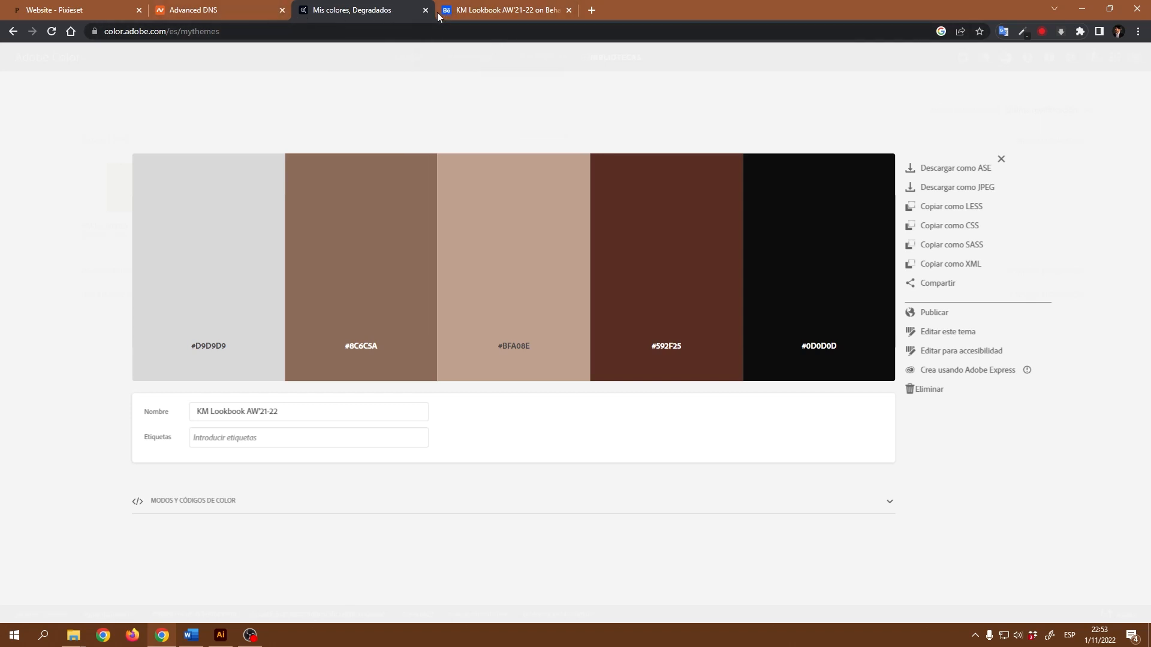
pyautogui.click(1085, 8)
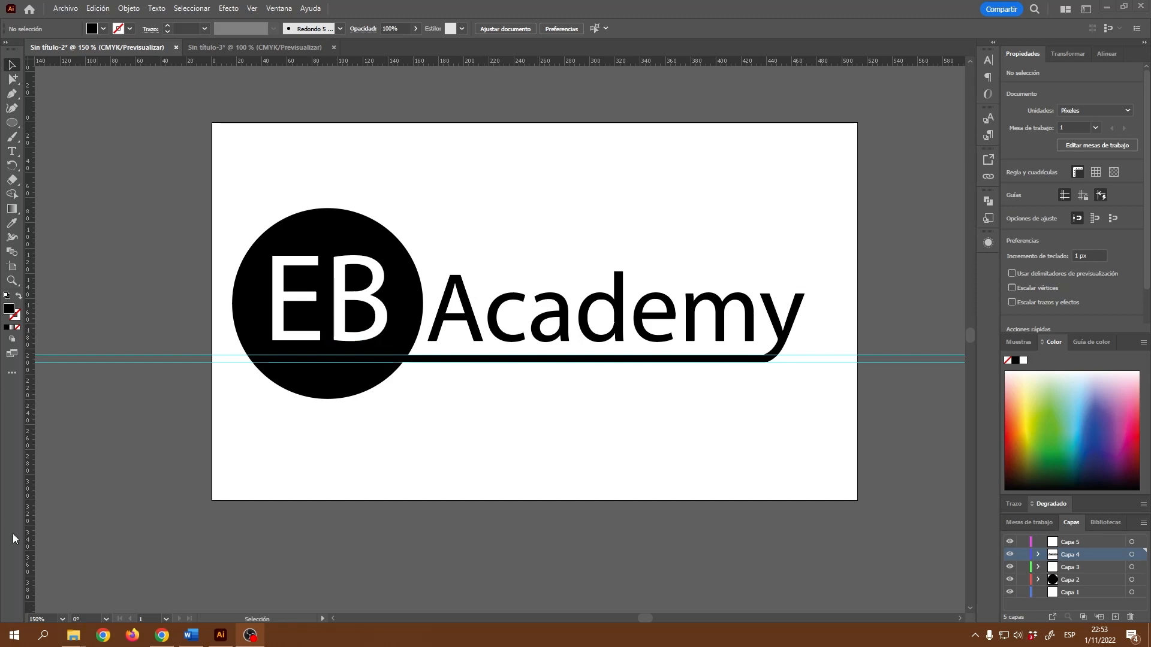
pyautogui.click(257, 48)
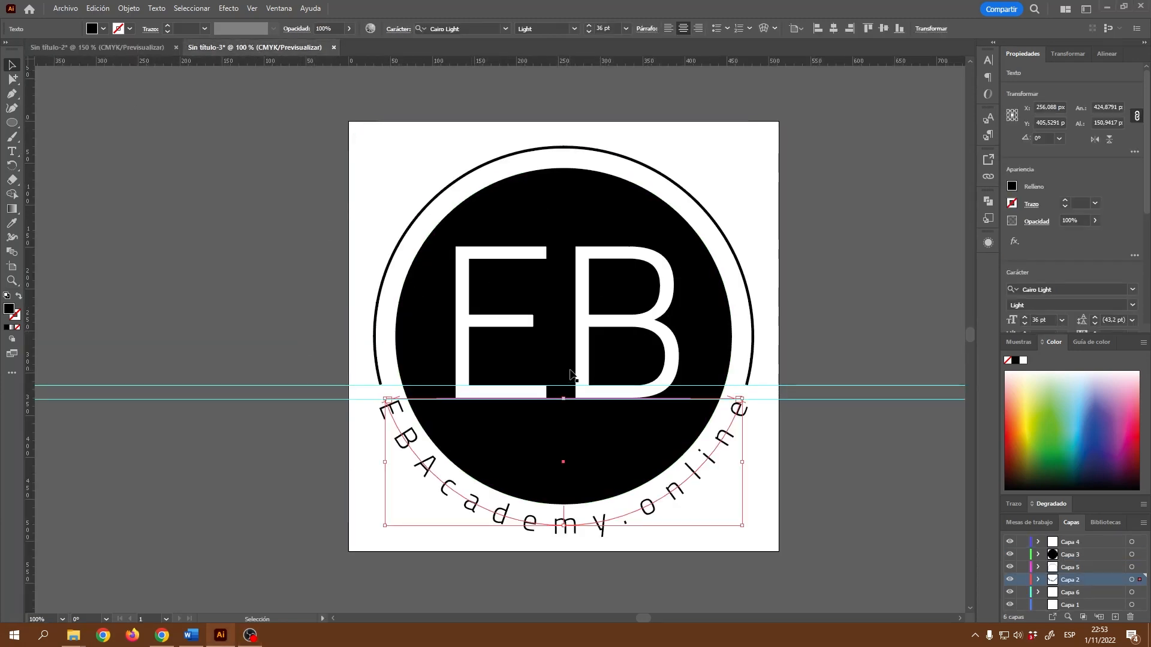
pyautogui.click(822, 290)
# Examine the EB lettering and the underlined final y shape in the horizontal EB Academy logo document.
pyautogui.click(138, 47)
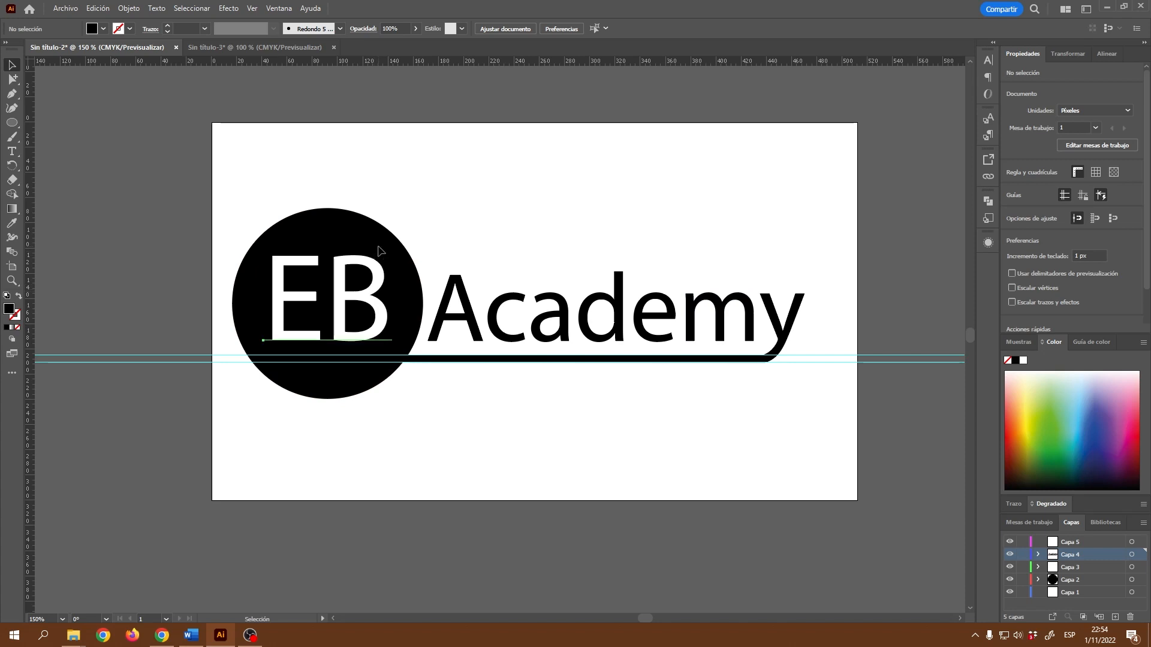
pyautogui.click(398, 273)
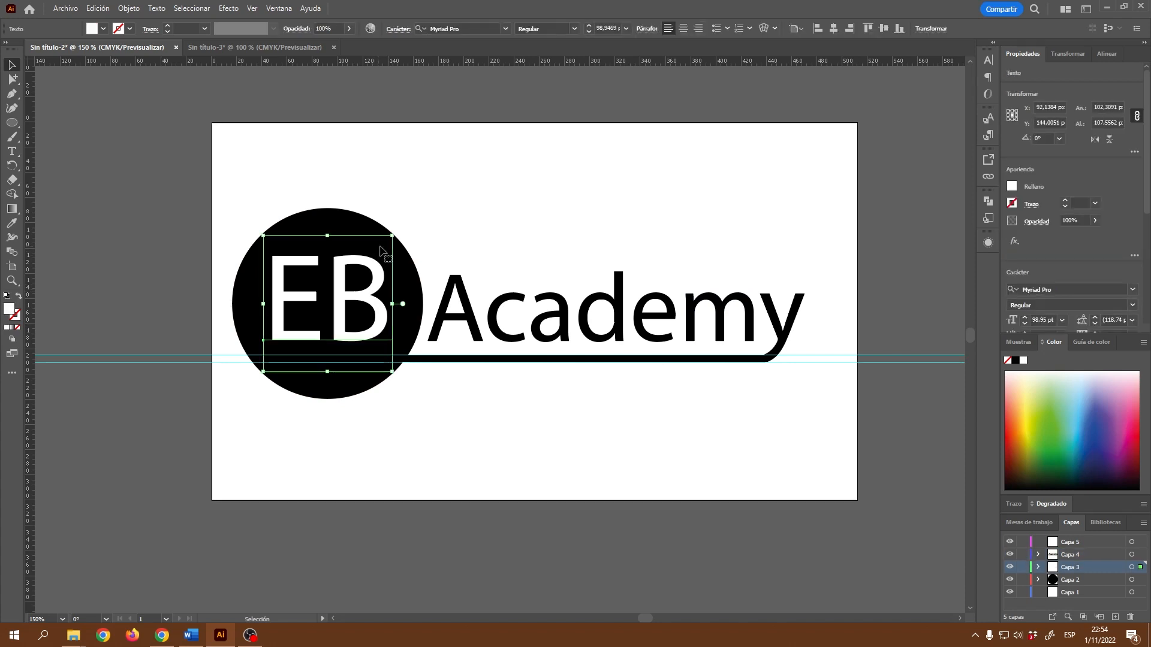
pyautogui.click(360, 296)
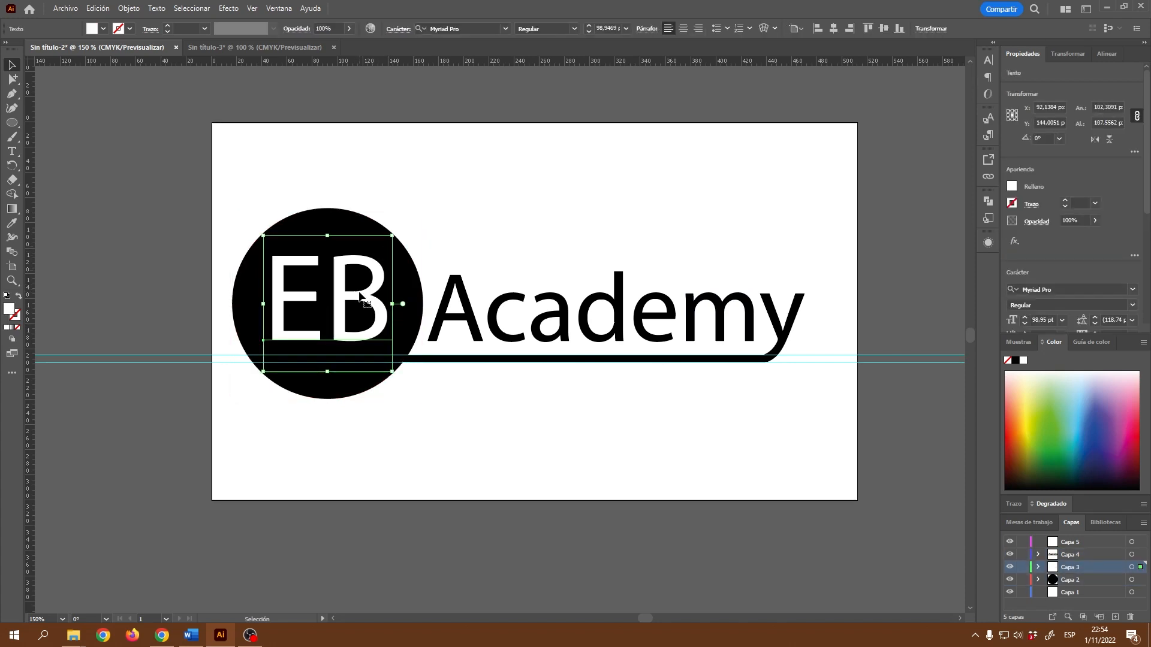
pyautogui.click(502, 313)
pyautogui.click(721, 407)
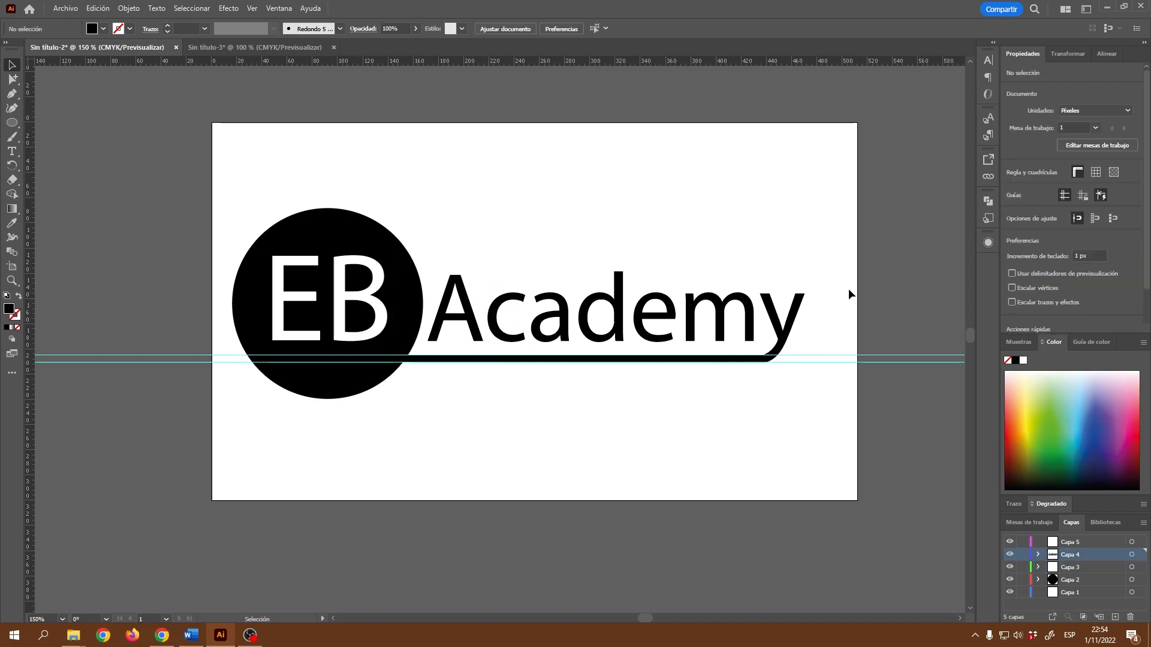
pyautogui.click(801, 303)
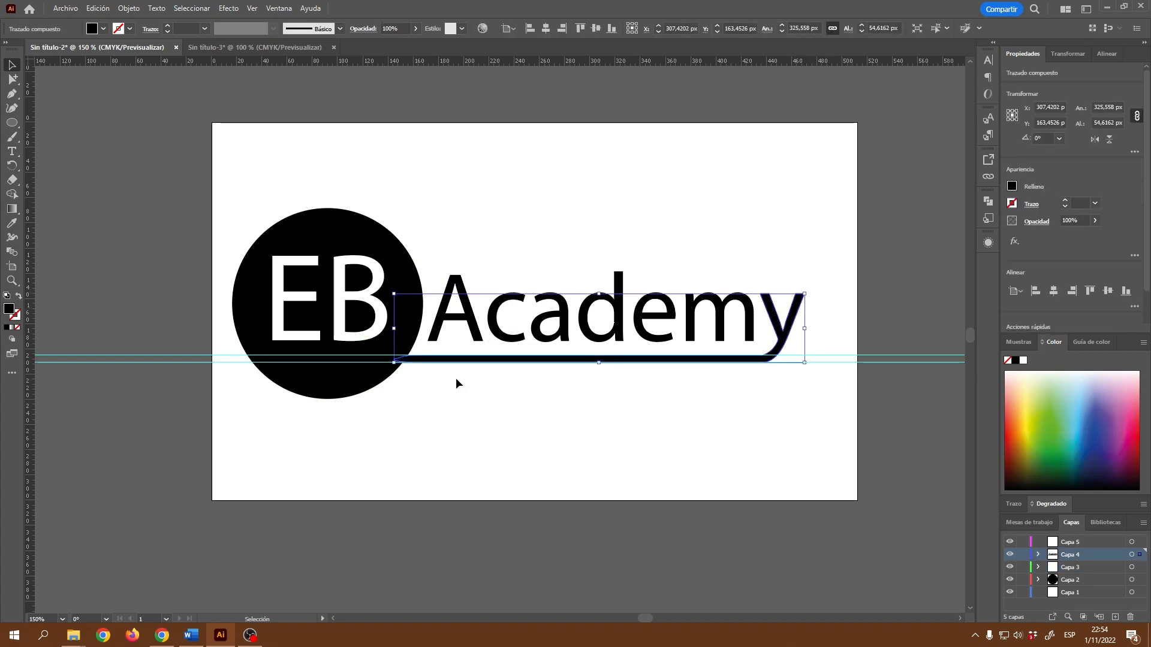
pyautogui.click(750, 406)
pyautogui.click(782, 347)
# Examine the outer arc, the EB lettering and the curved EBAcademy.online text in the round logo document.
pyautogui.click(283, 49)
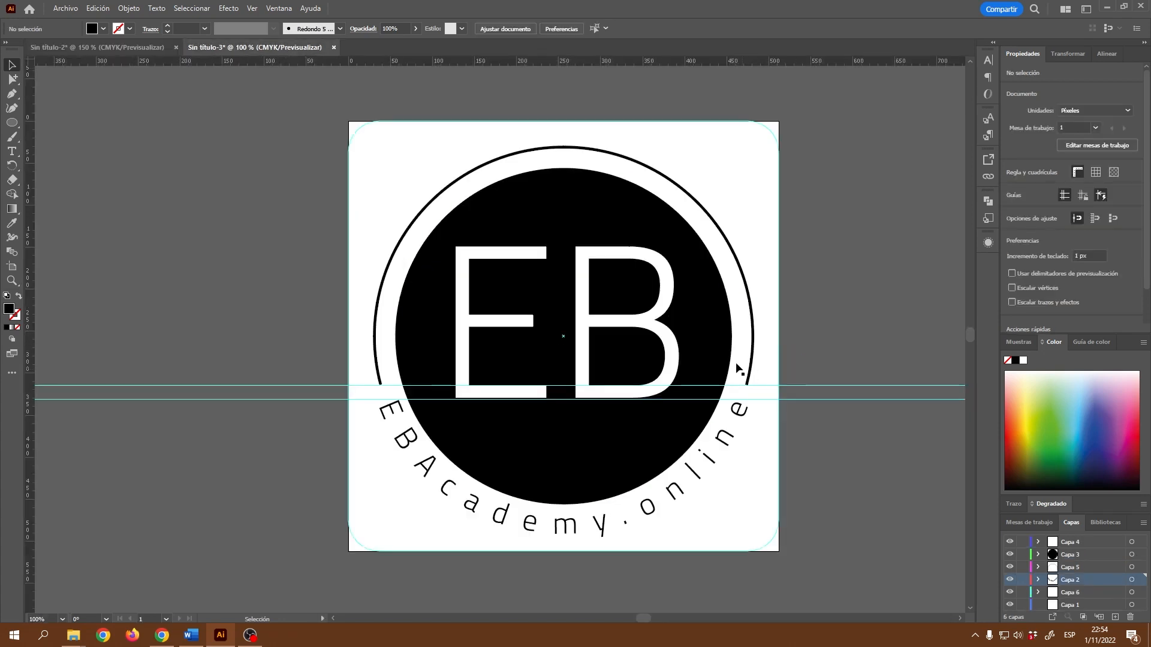
pyautogui.click(705, 213)
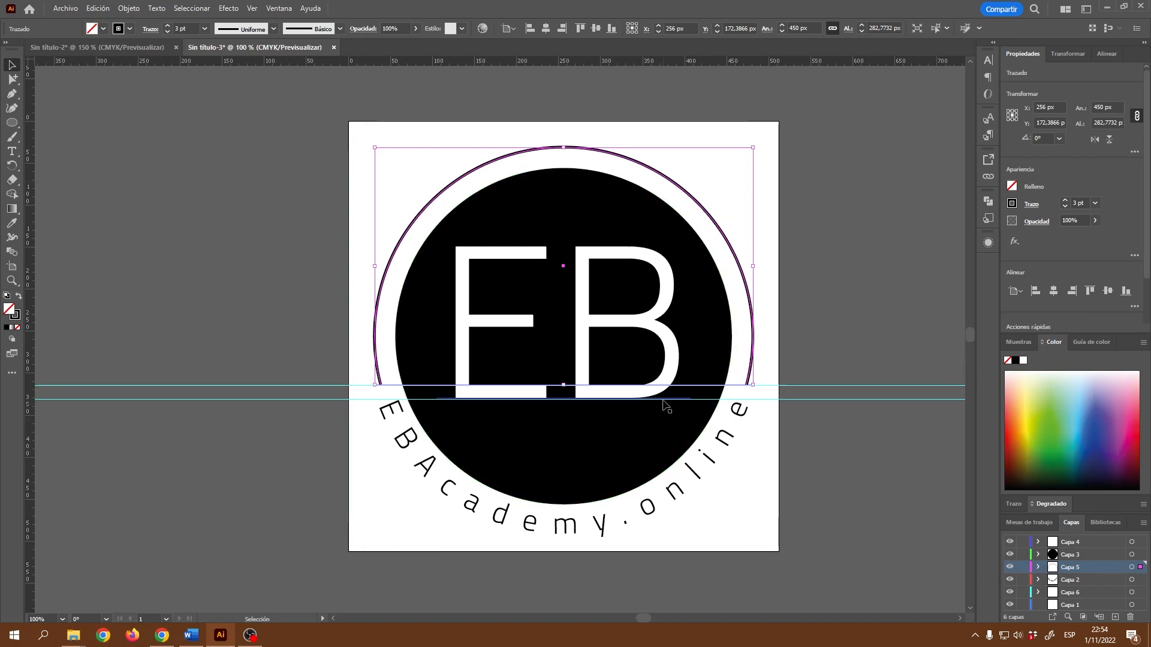
pyautogui.click(683, 317)
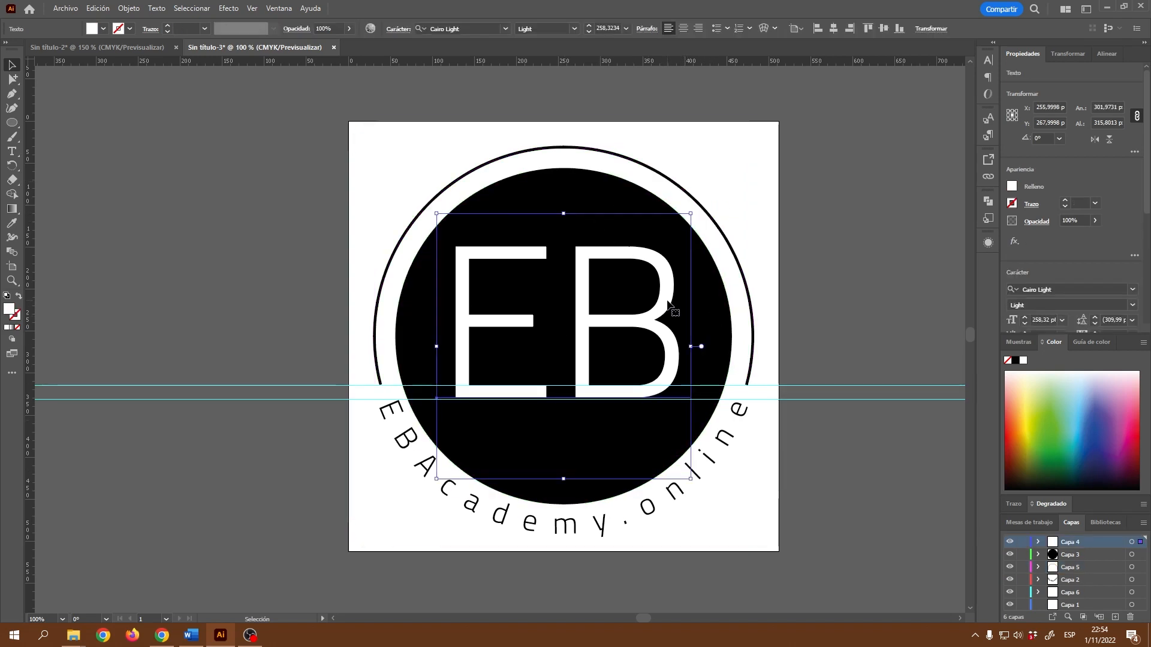
pyautogui.click(406, 438)
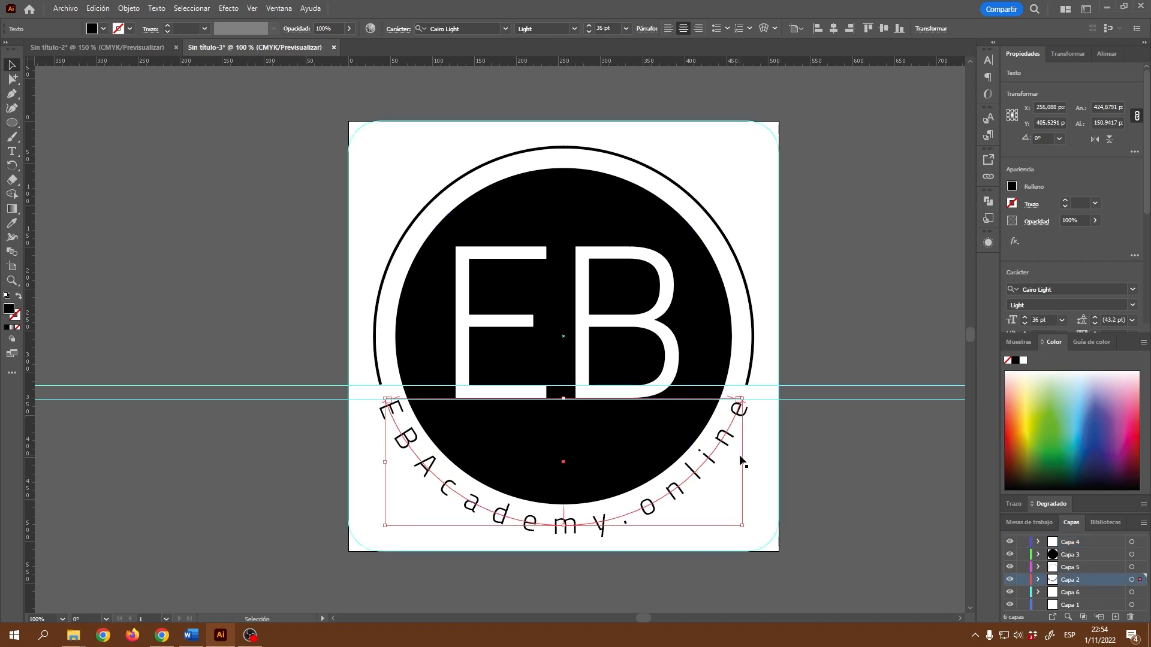
pyautogui.click(889, 314)
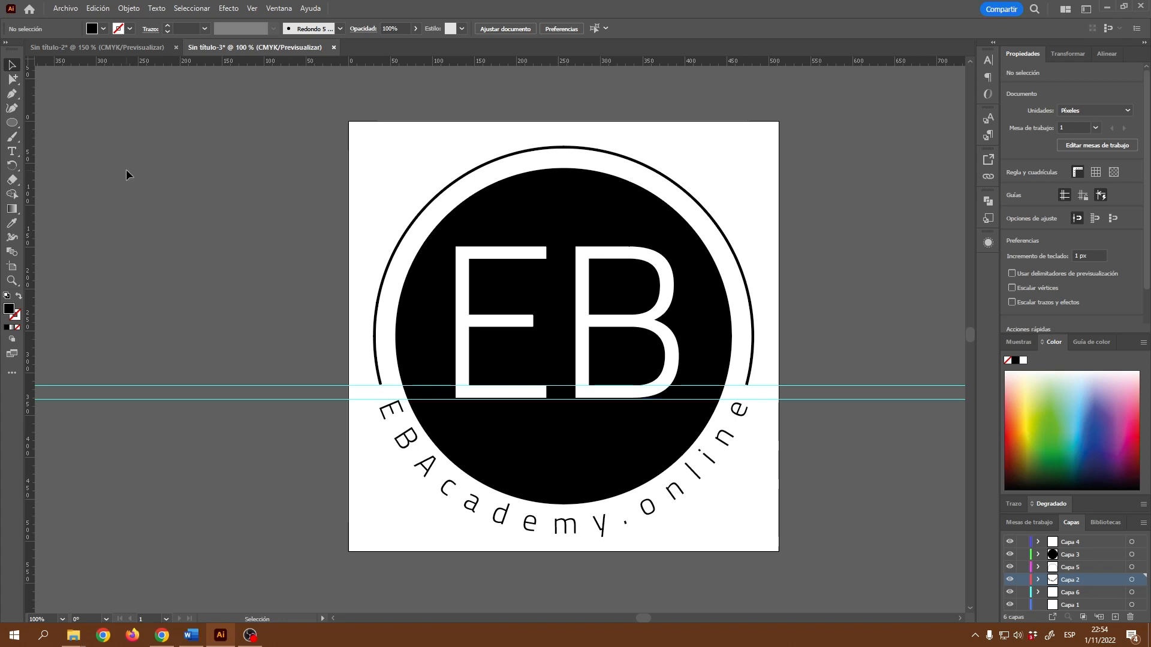
# Create a new landscape document of 512 x 250 px with CMYK color and 300 ppi raster effects.
pyautogui.click(65, 8)
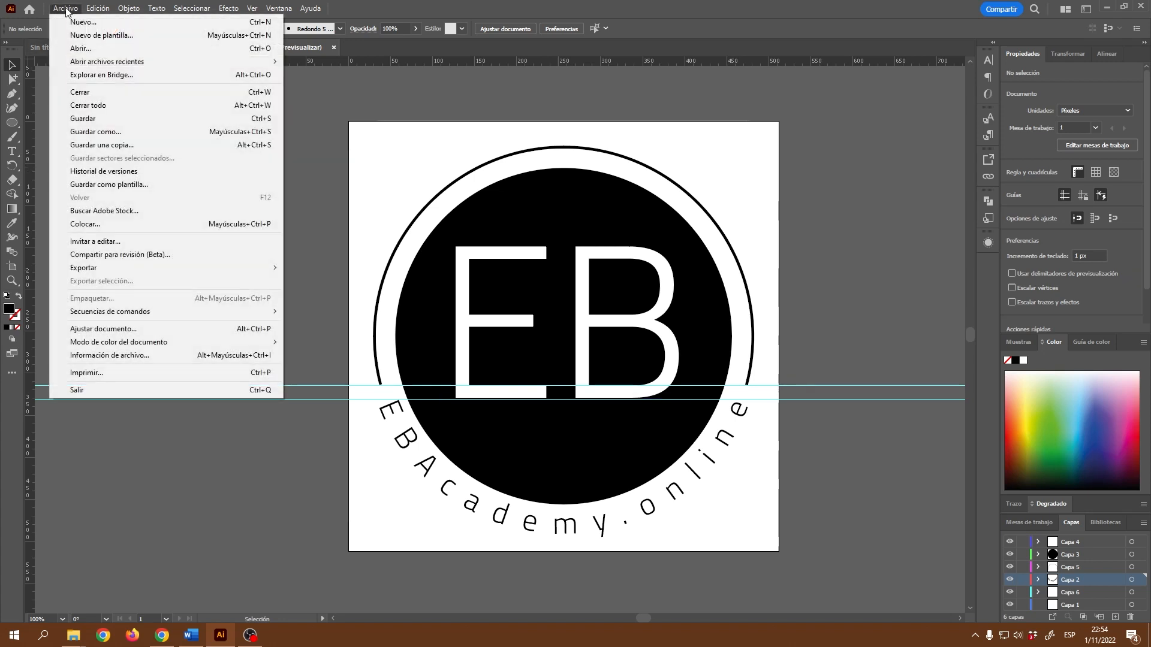
pyautogui.click(87, 24)
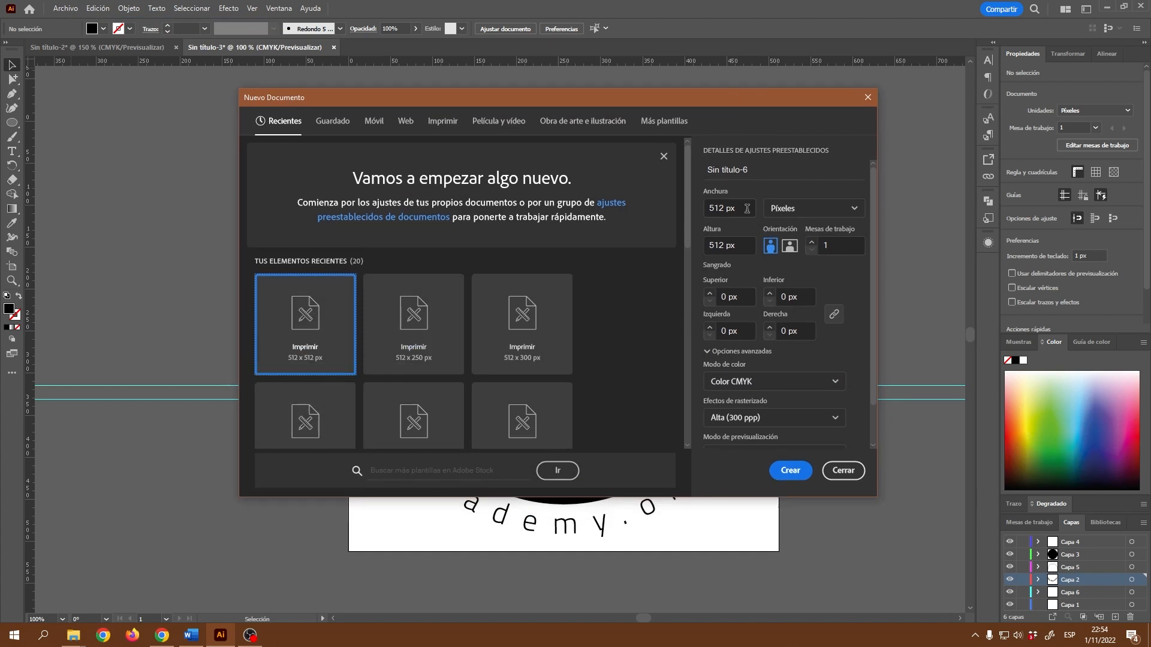
pyautogui.click(788, 247)
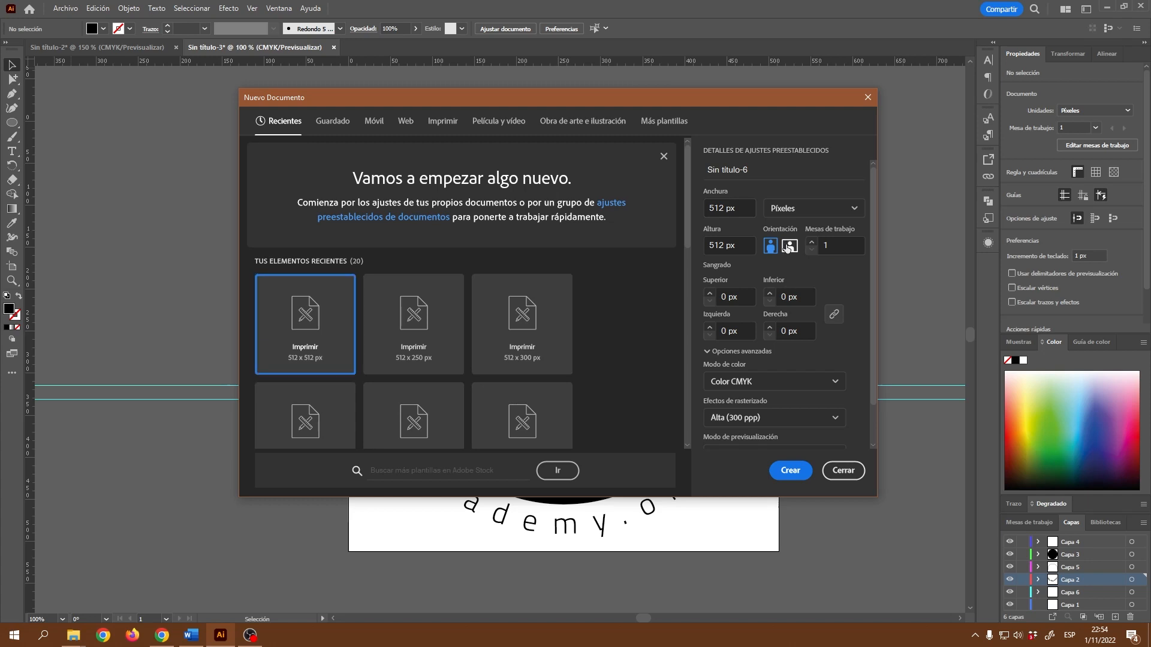
pyautogui.click(745, 247)
pyautogui.moveTo(746, 247); pyautogui.dragTo(709, 248)
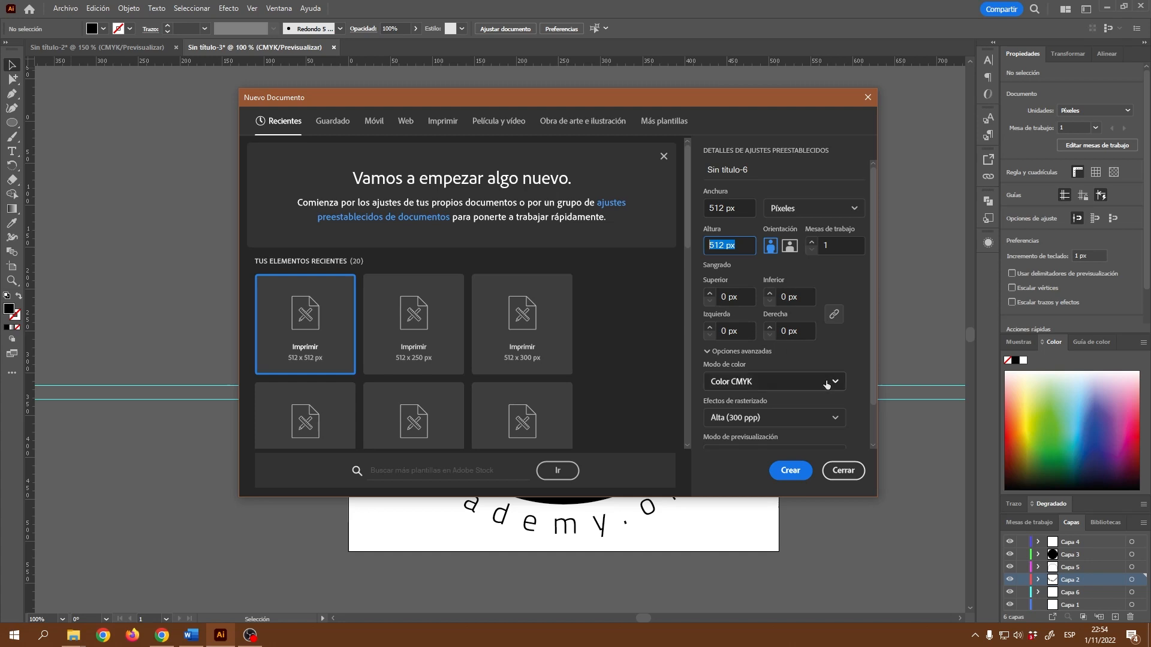
pyautogui.write('250')
pyautogui.click(790, 246)
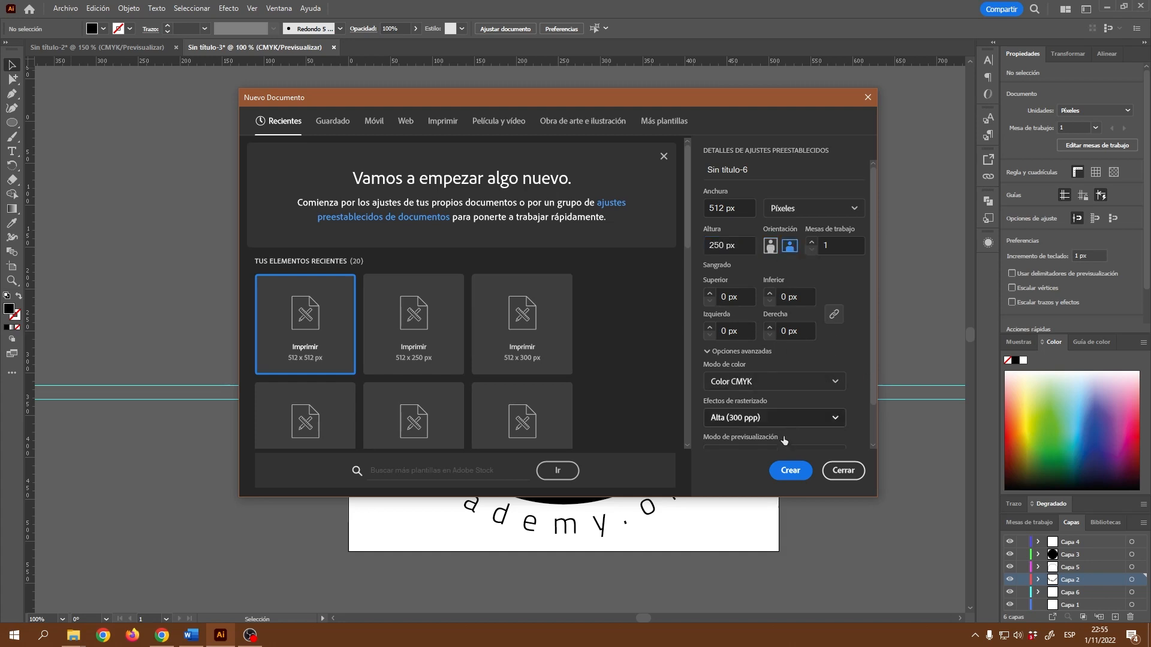
pyautogui.click(797, 472)
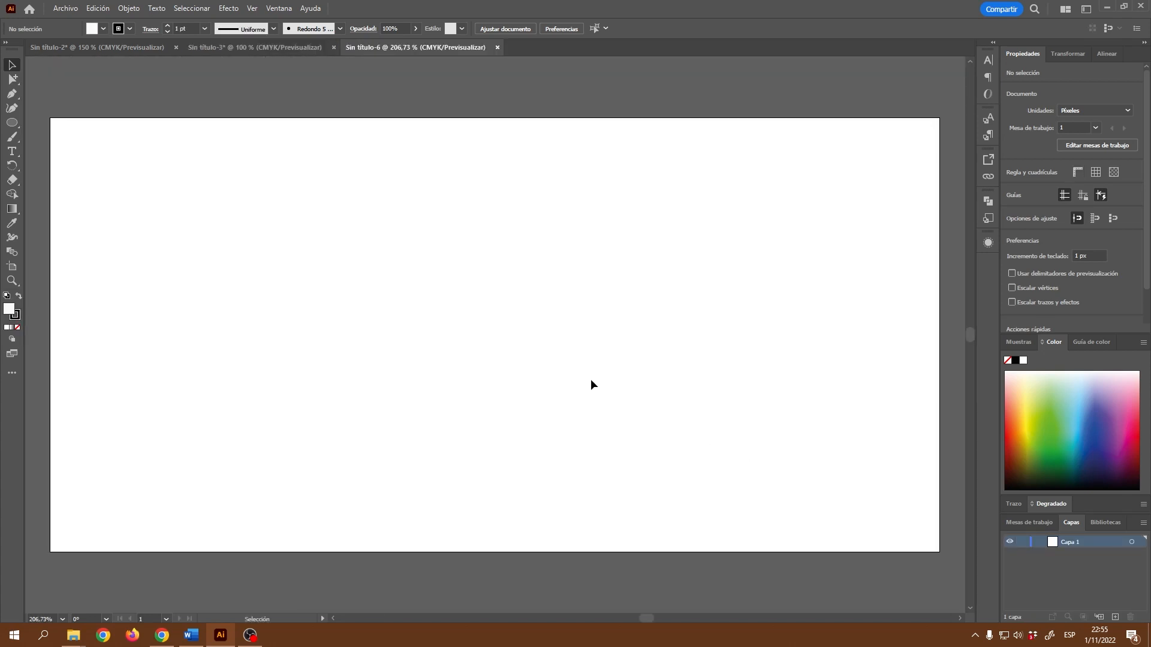
# Add a layer to the new document and draw a circle about 178 px in diameter on the artboard's left side.
pyautogui.click(149, 52)
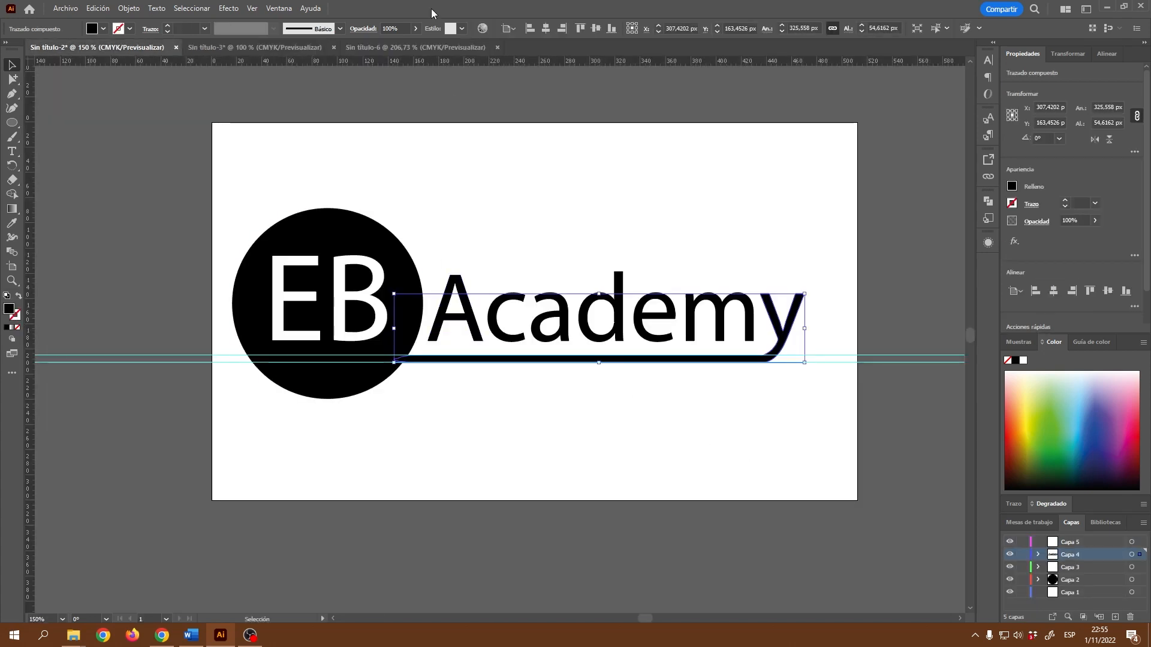
pyautogui.click(382, 51)
pyautogui.hotkey('ctrl', '0')
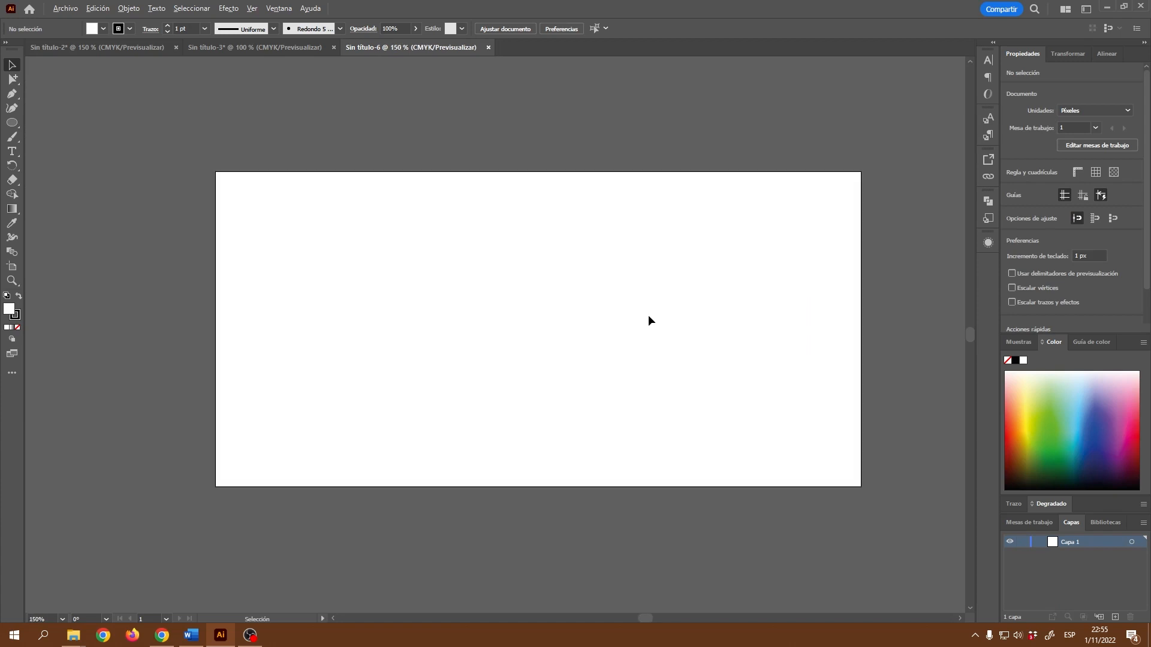
pyautogui.scroll(1, 647, 317)
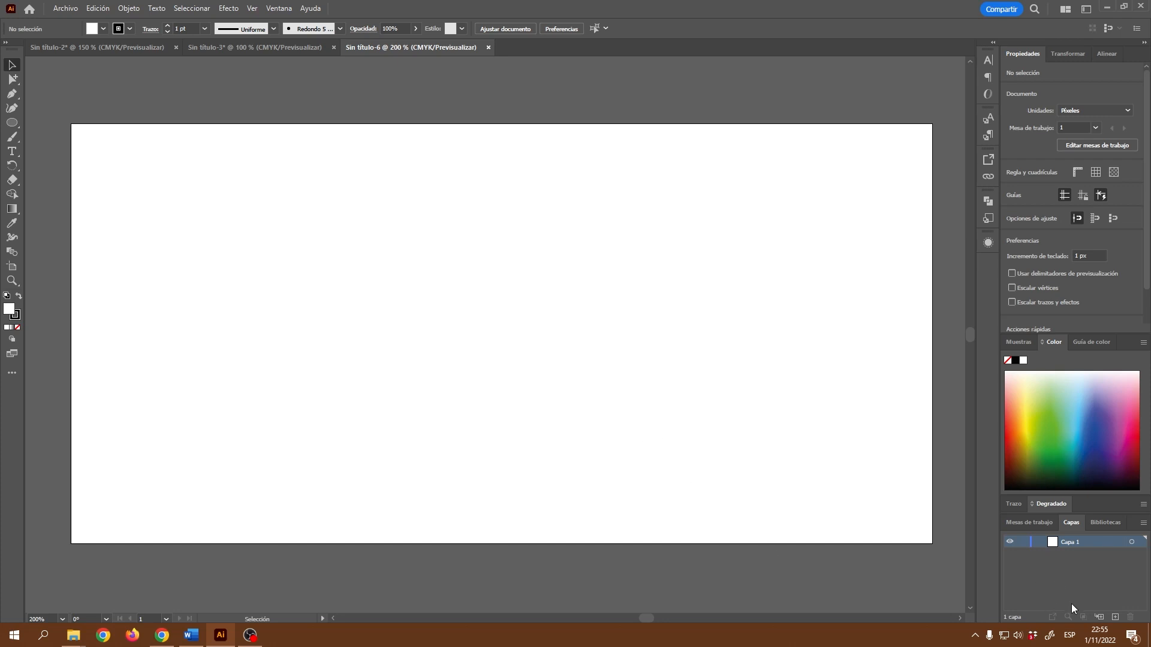
pyautogui.click(1115, 618)
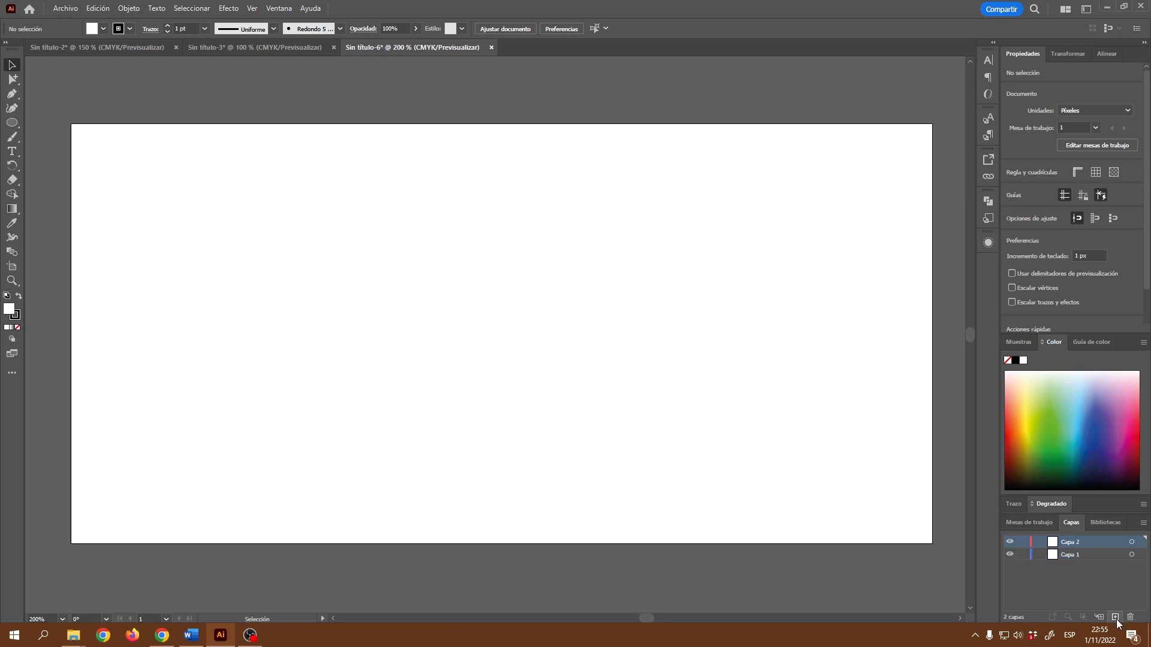
pyautogui.click(11, 124)
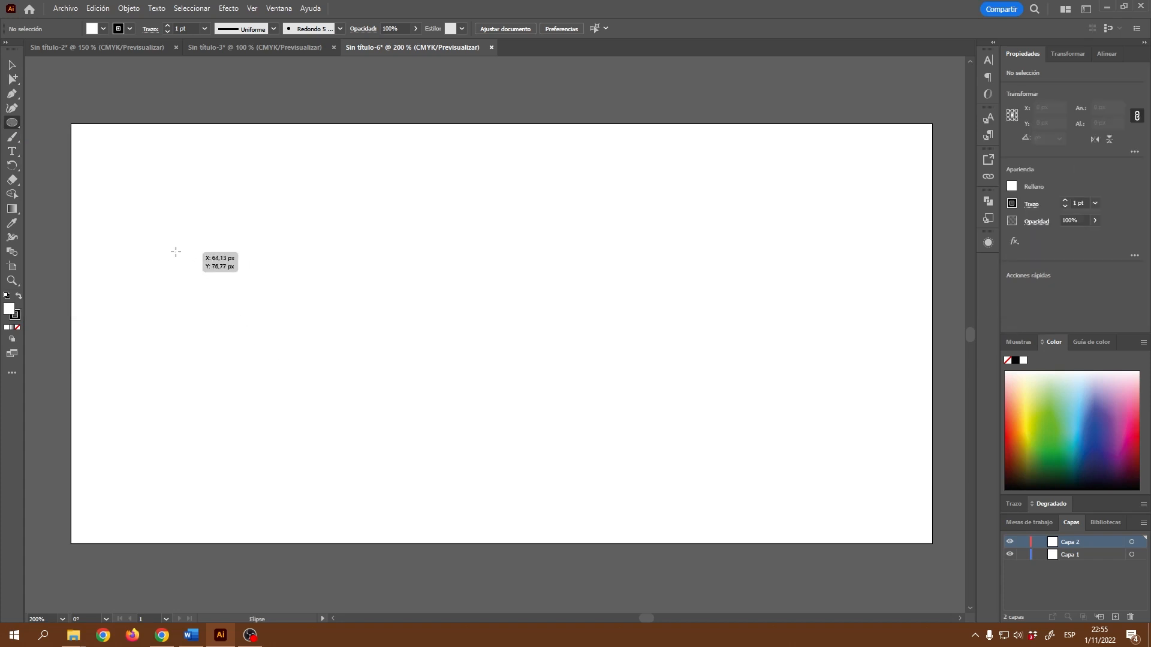
pyautogui.moveTo(161, 245)
pyautogui.mouseDown()
pyautogui.moveTo(333, 393)
pyautogui.moveTo(429, 453)
pyautogui.moveTo(396, 403)
pyautogui.moveTo(441, 450)
pyautogui.moveTo(382, 404)
pyautogui.moveTo(392, 413)
pyautogui.mouseUp()
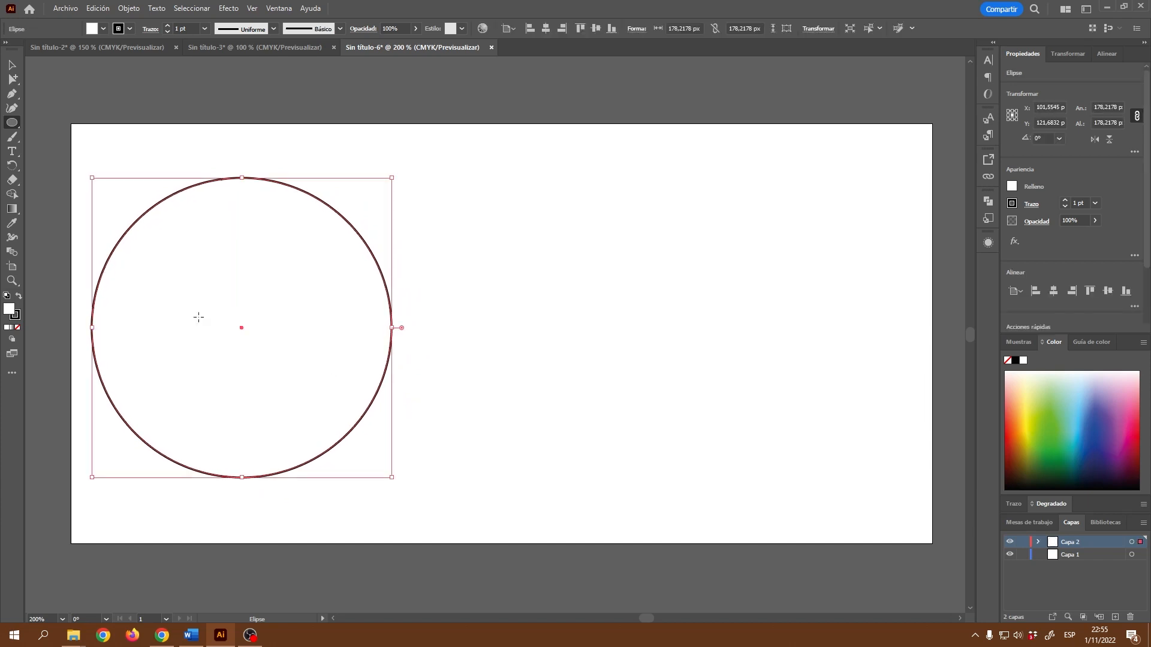
# Remove the circle's stroke and fill it with black.
pyautogui.click(132, 29)
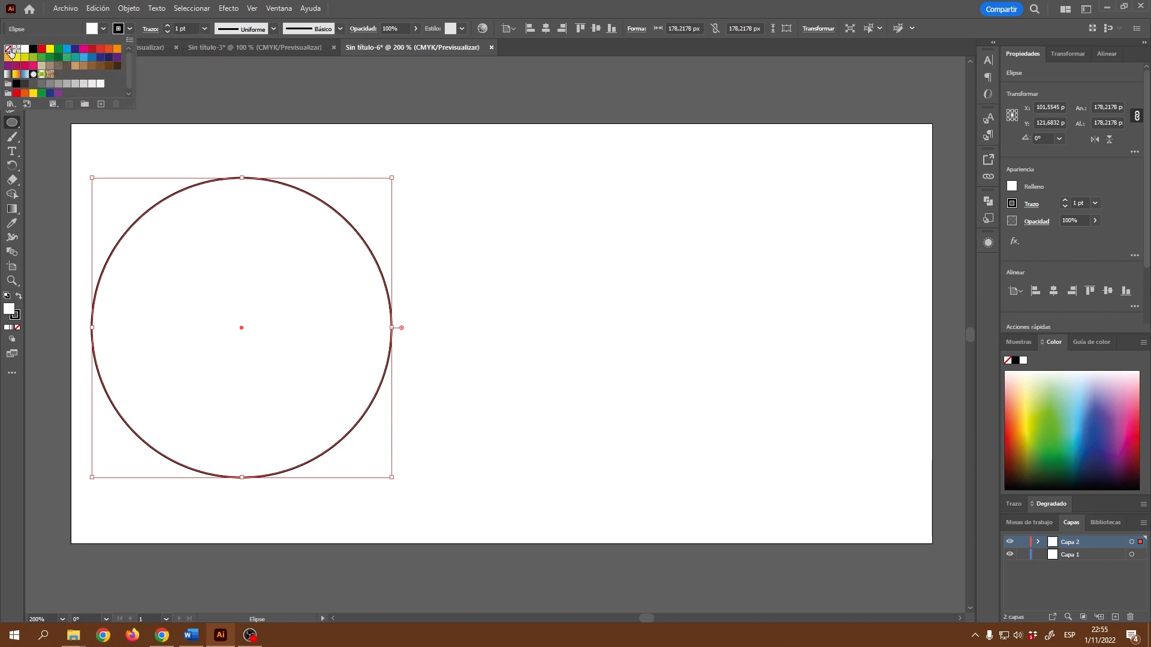
pyautogui.click(8, 49)
pyautogui.click(104, 28)
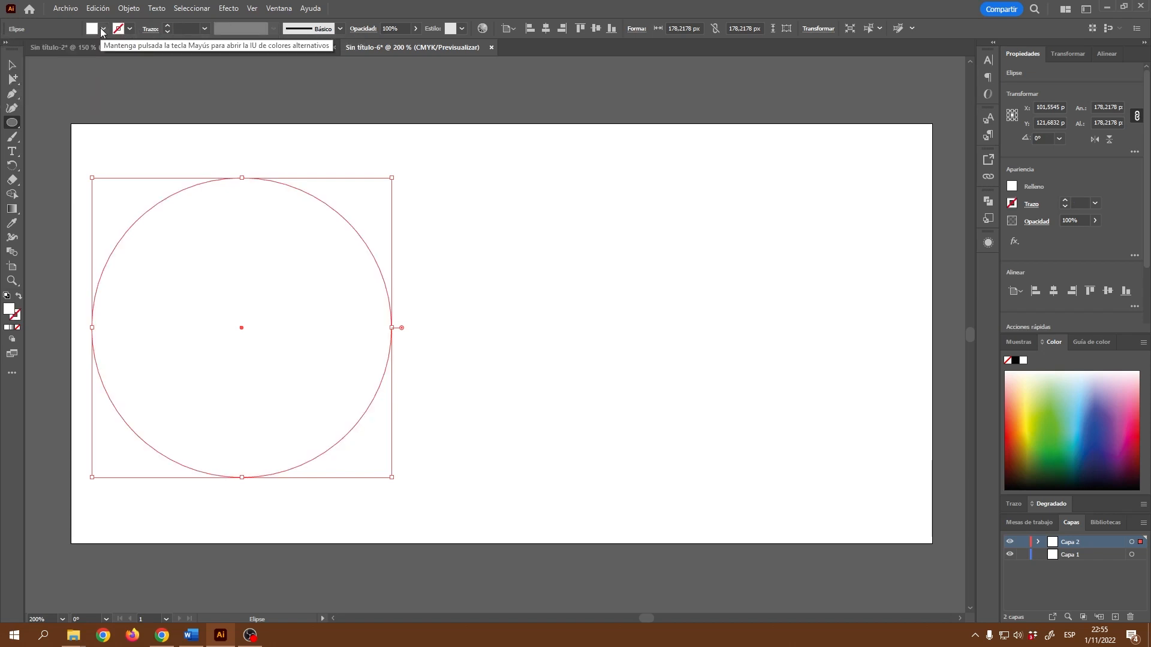
pyautogui.click(103, 29)
pyautogui.click(33, 49)
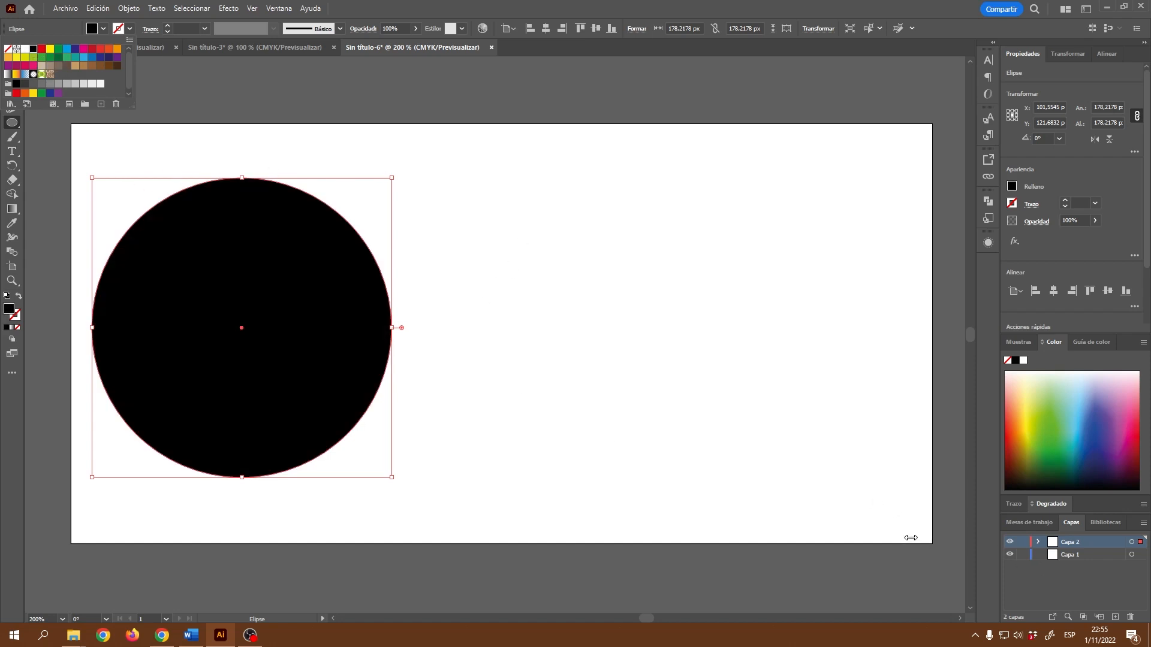
pyautogui.click(558, 87)
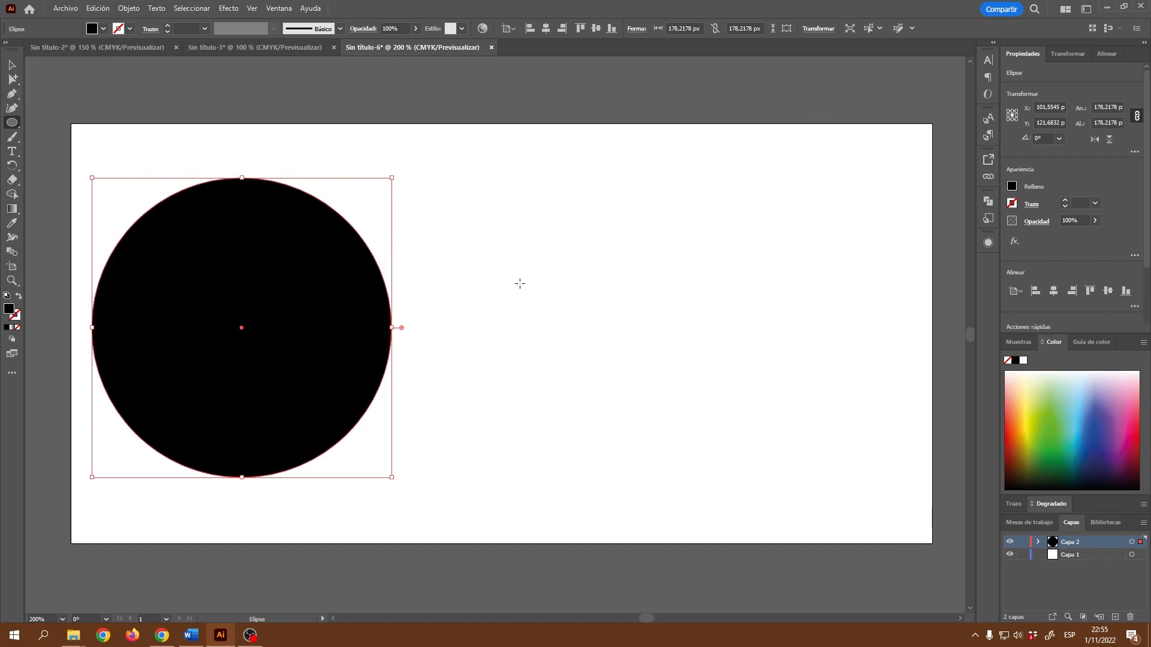
pyautogui.click(524, 287)
pyautogui.click(597, 340)
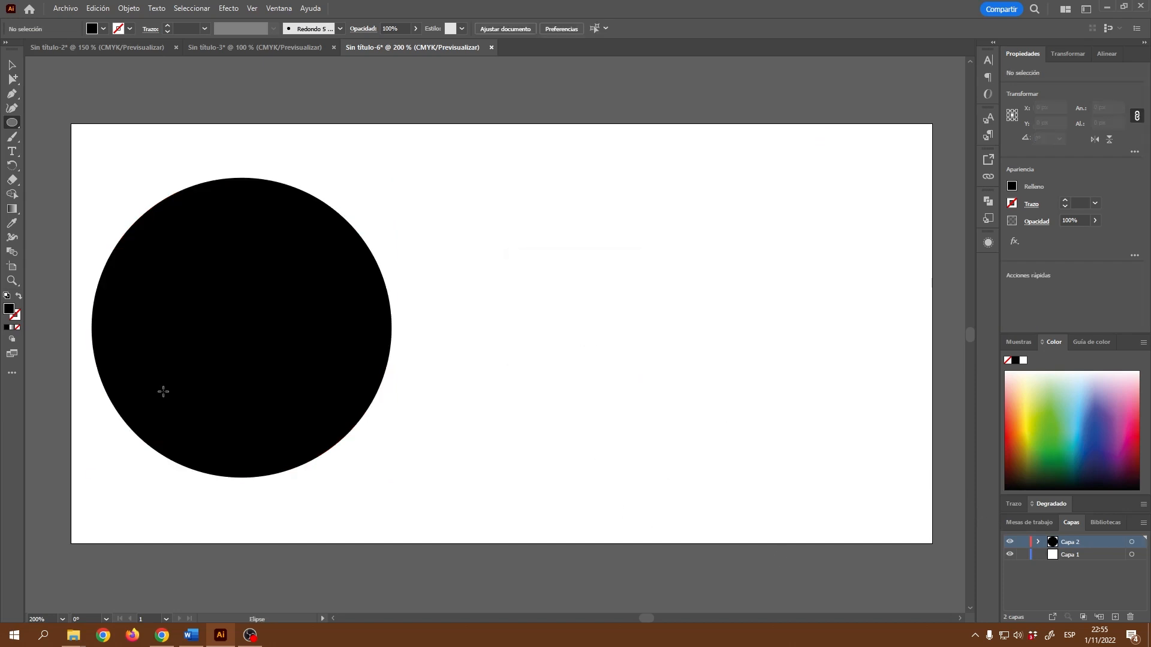
# Add a new layer above the circle and place the text "EB" near the circle's center.
pyautogui.click(1116, 617)
pyautogui.click(12, 154)
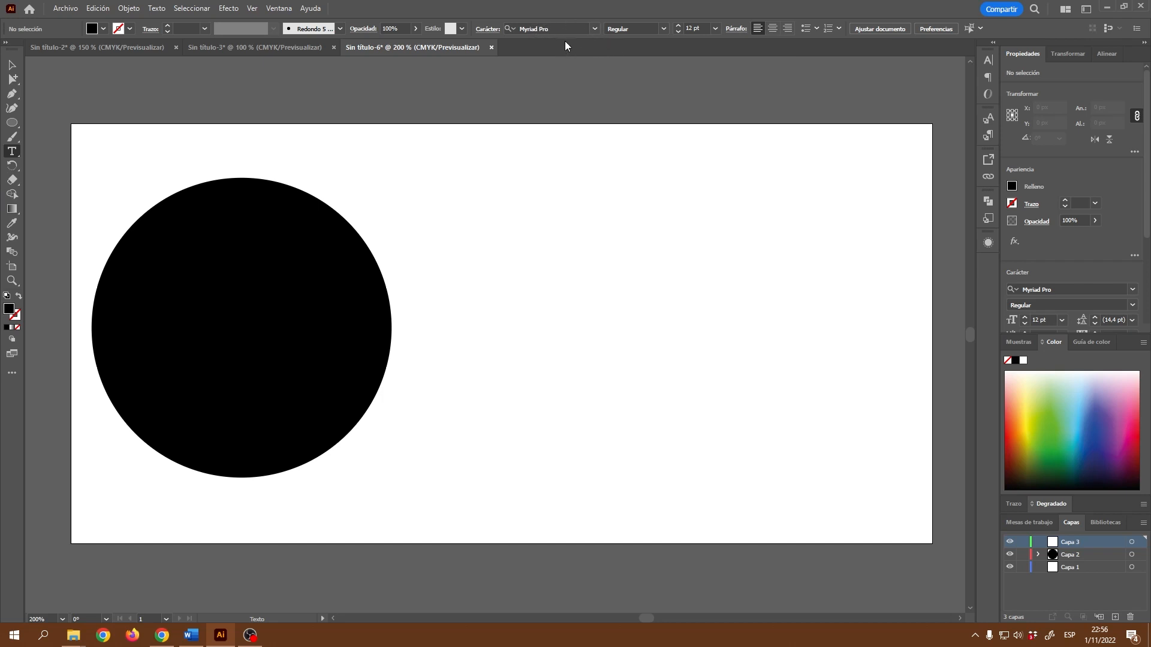
pyautogui.click(548, 28)
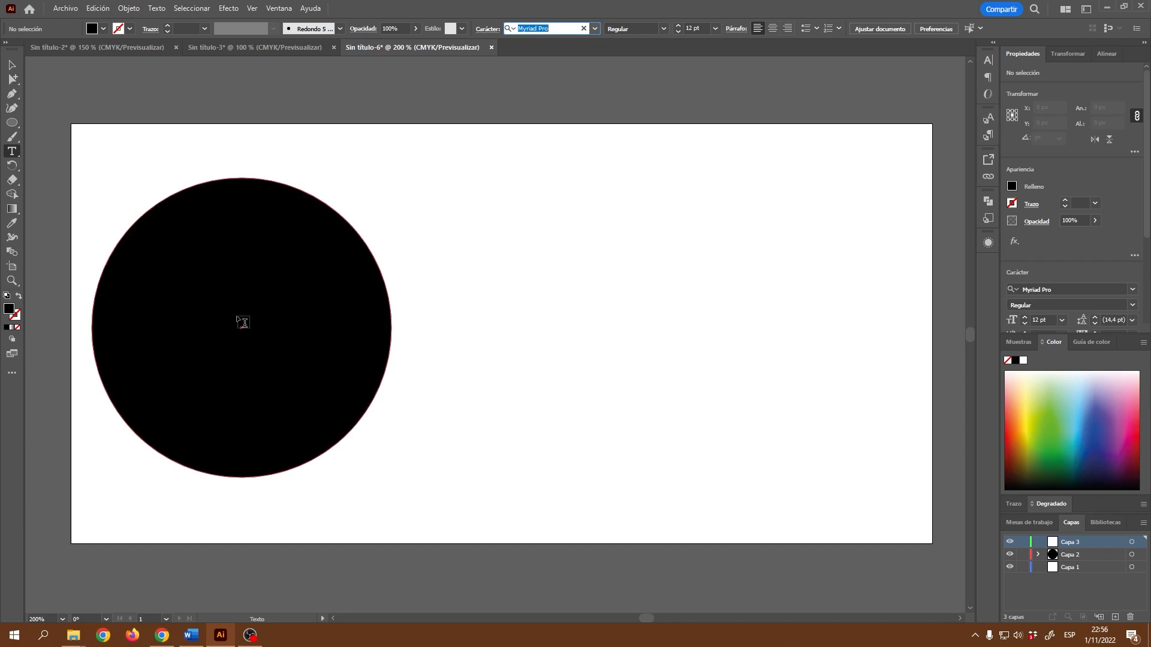
pyautogui.click(243, 323)
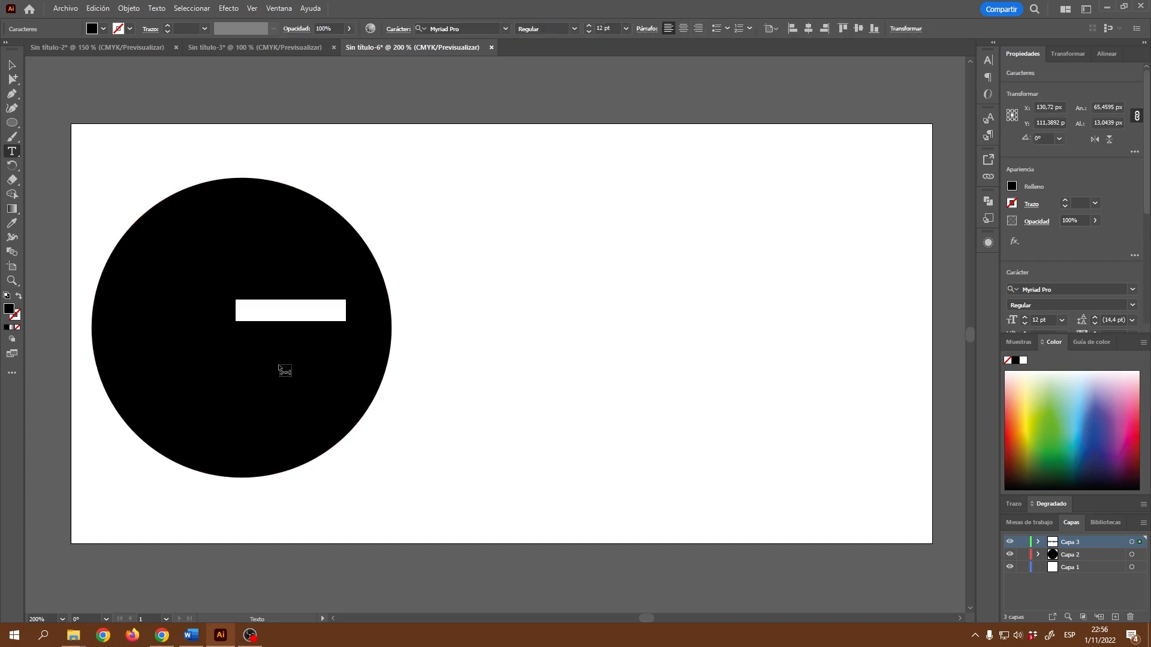
pyautogui.write('E')
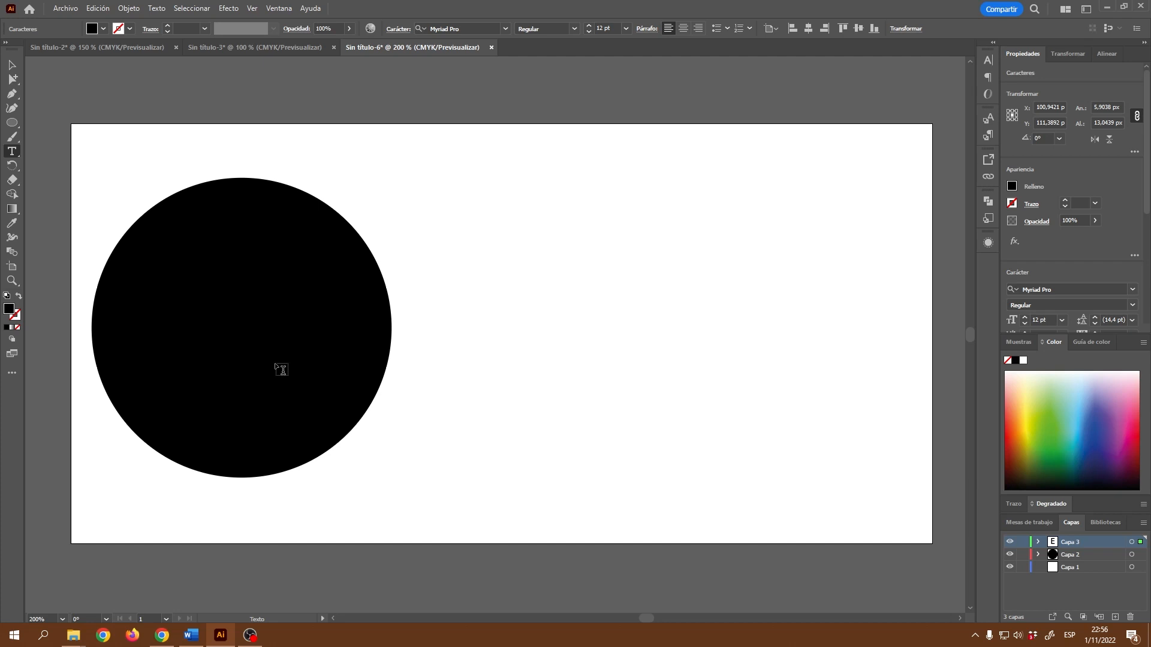
pyautogui.doubleClick(250, 307)
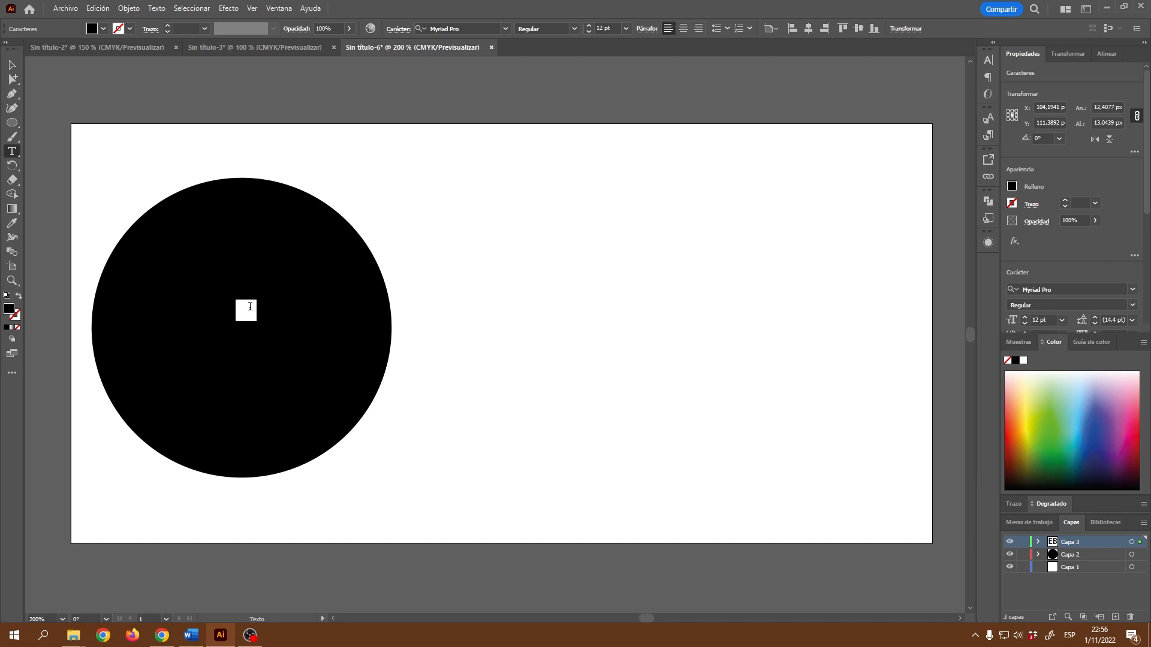
# Fill the EB text with white and set its font size to 72 pt.
pyautogui.click(103, 29)
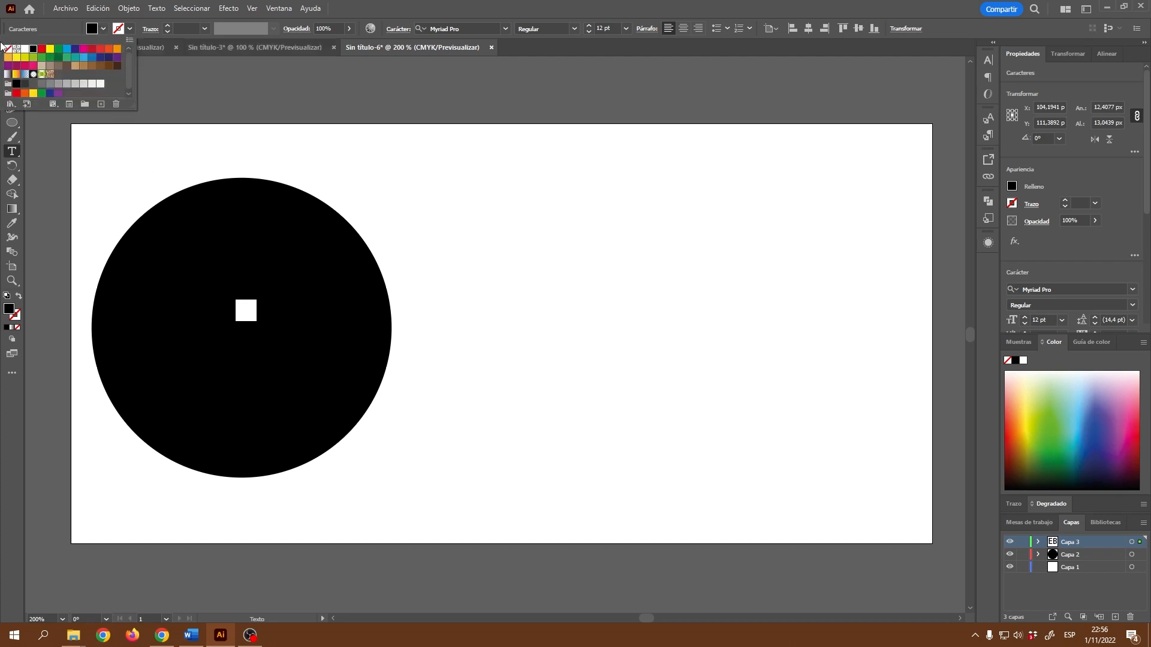
pyautogui.click(24, 48)
pyautogui.click(625, 28)
pyautogui.click(626, 28)
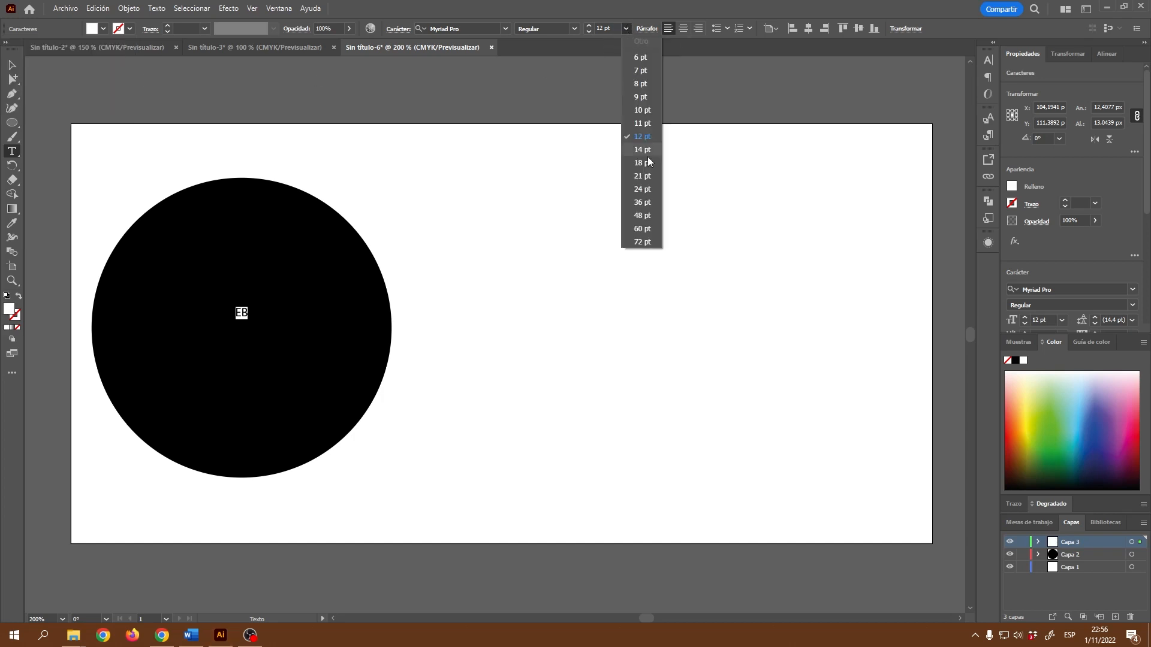
pyautogui.click(654, 249)
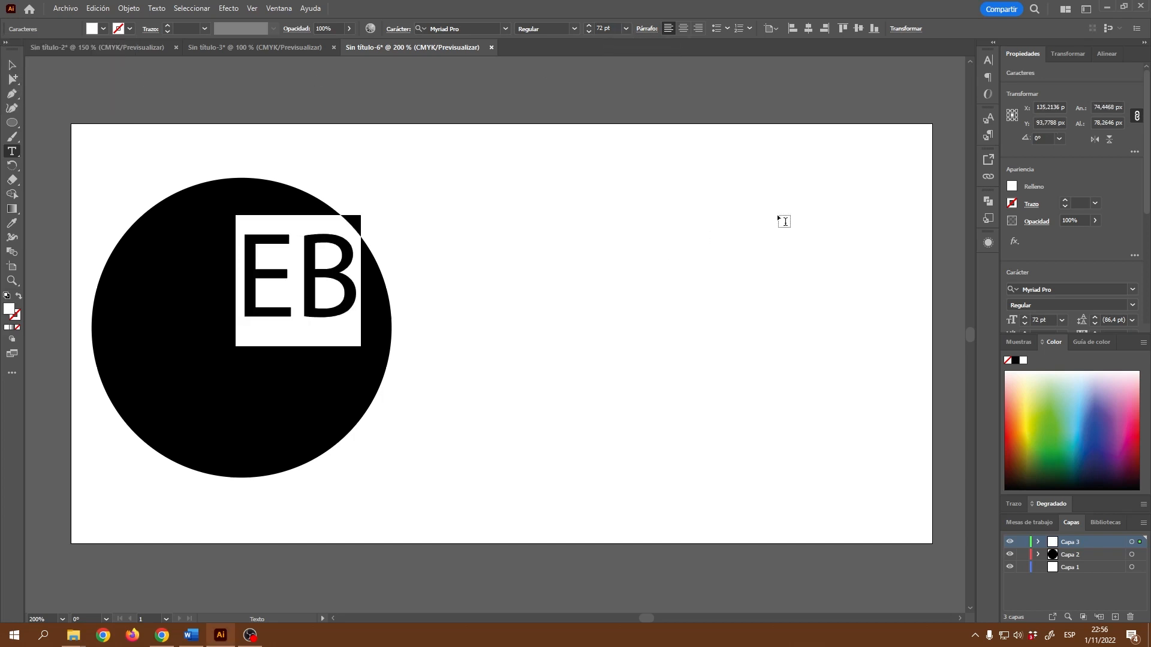
# Enlarge the EB text's font size to 100 pt and deselect the text.
pyautogui.click(986, 62)
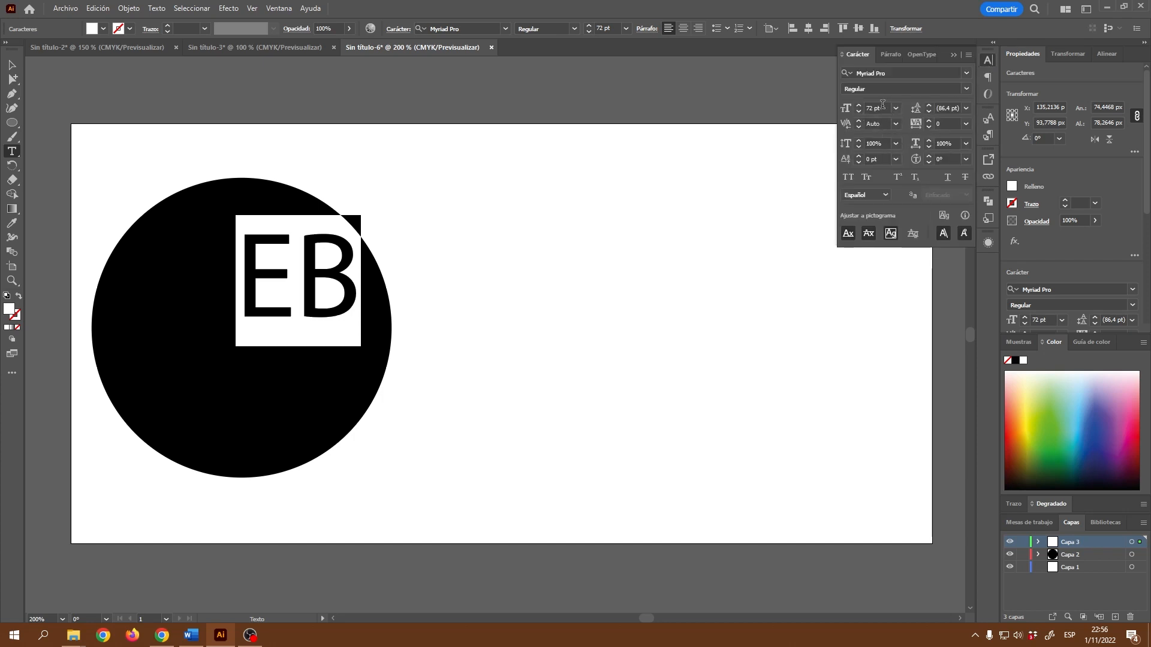
pyautogui.click(851, 113)
pyautogui.write('100')
pyautogui.press('Return')
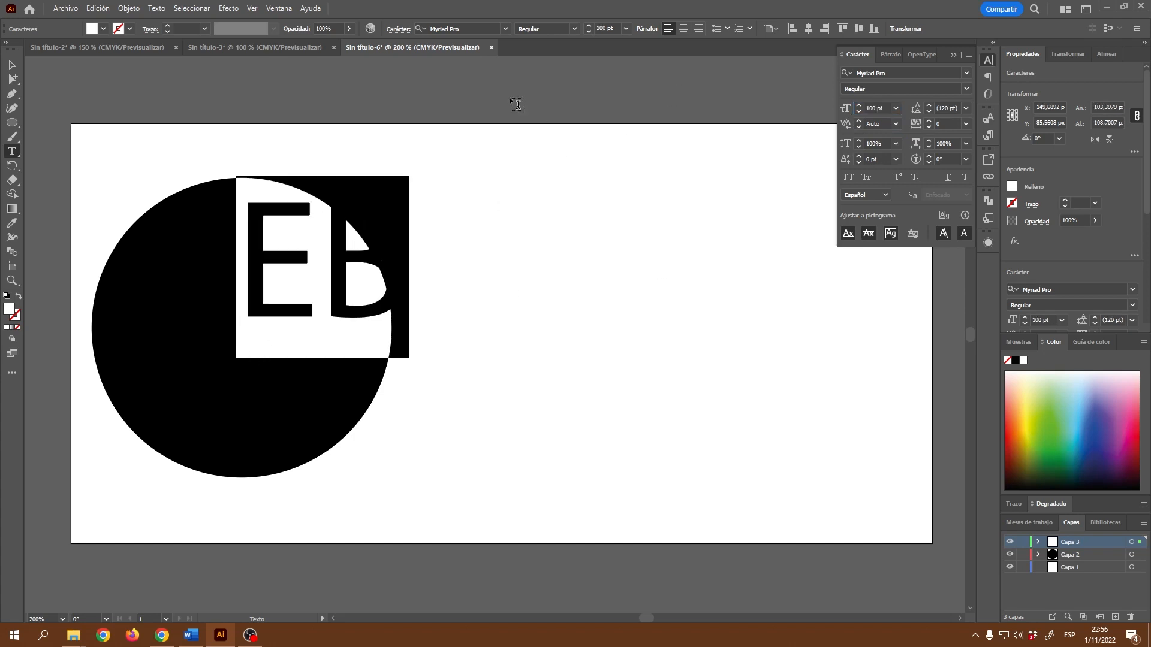
pyautogui.click(15, 67)
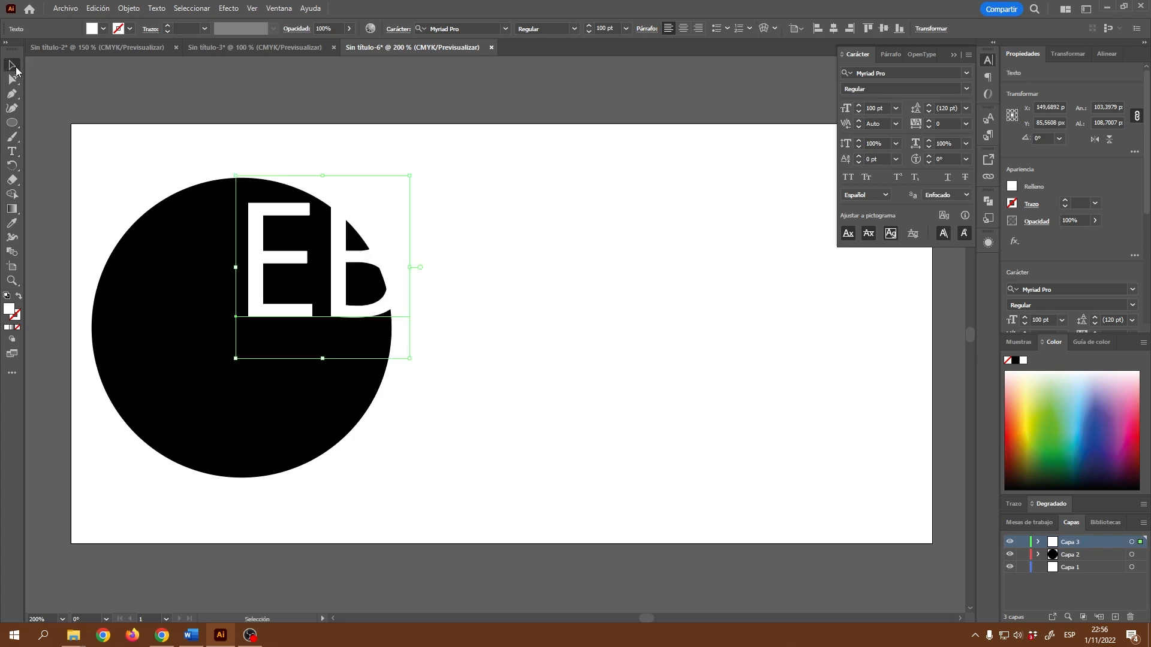
pyautogui.click(496, 447)
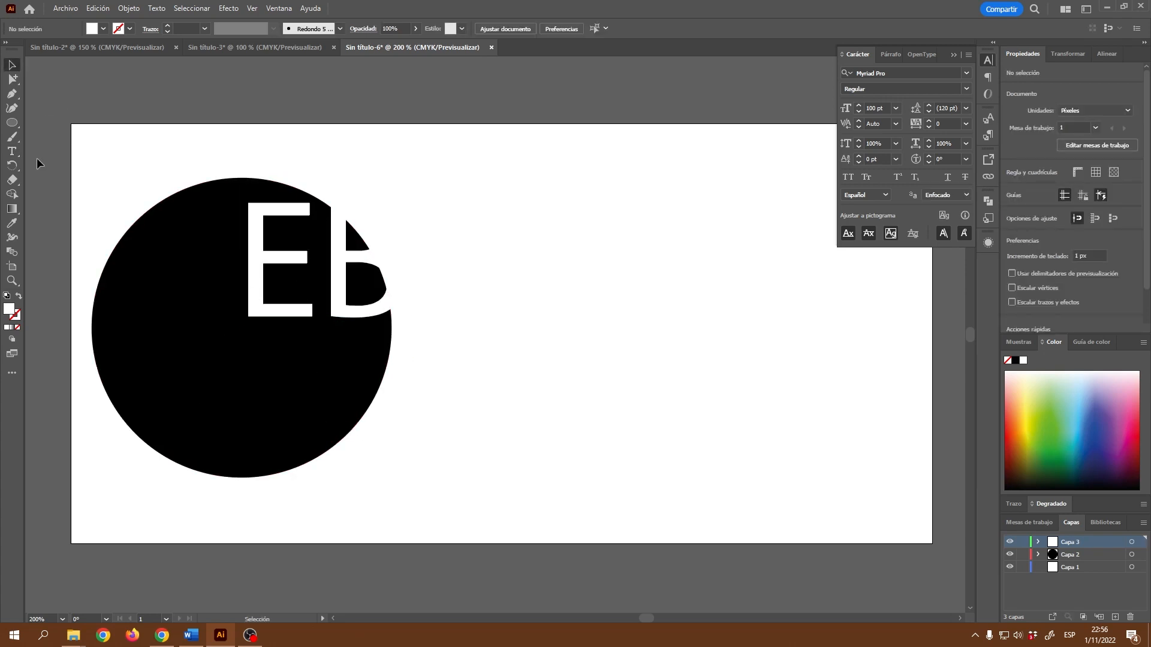
# Center the EB text and the black circle on each other horizontally and vertically, aligning them to the selection.
pyautogui.moveTo(42, 132); pyautogui.dragTo(503, 503)
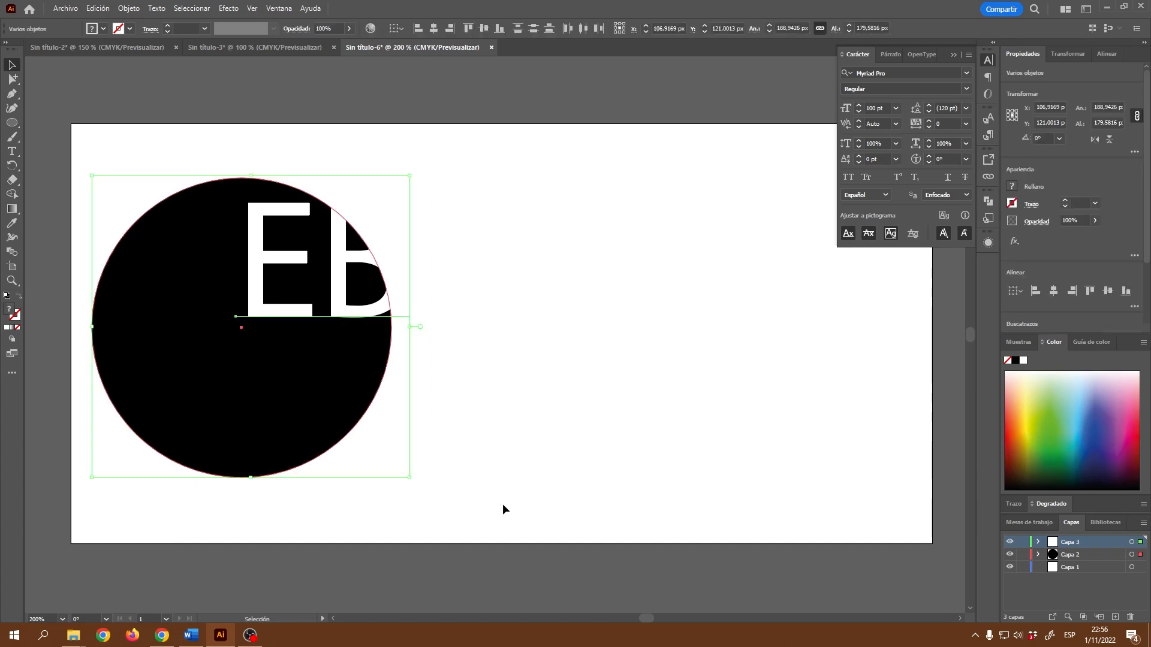
pyautogui.click(548, 362)
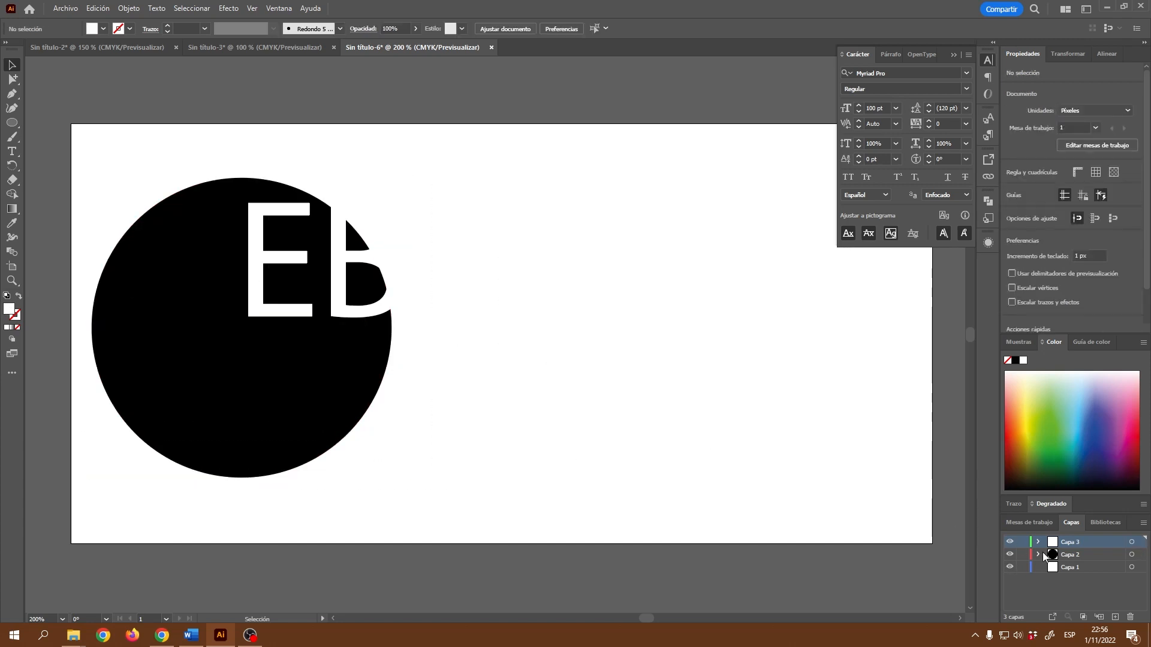
pyautogui.click(1044, 557)
pyautogui.moveTo(35, 129); pyautogui.dragTo(531, 509)
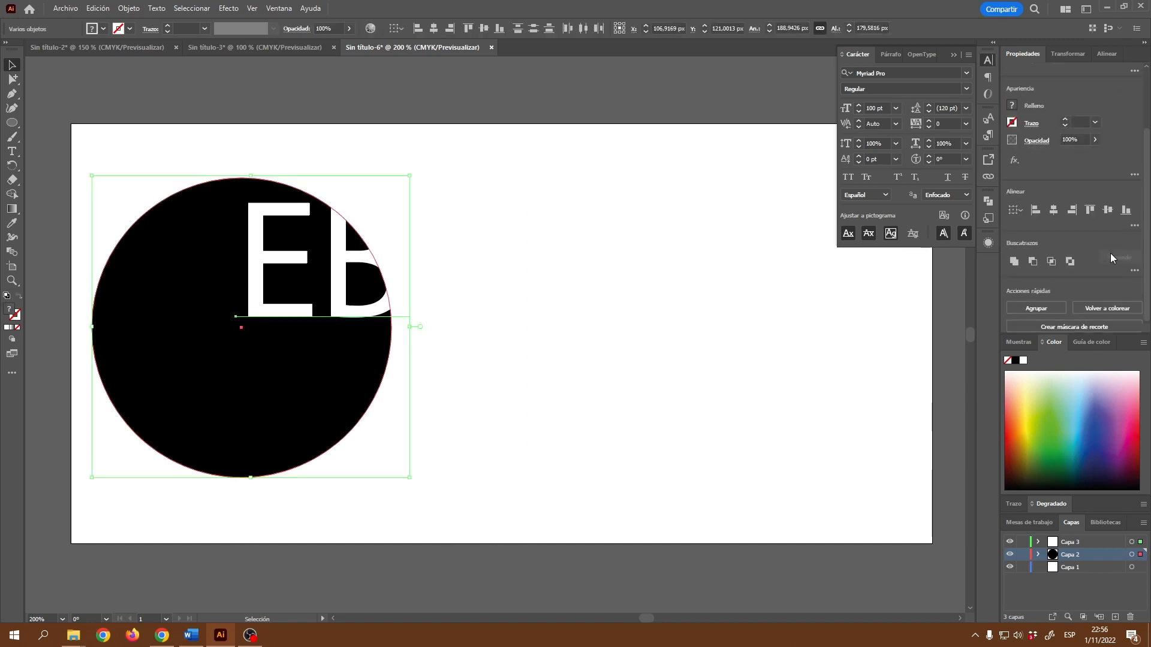
pyautogui.scroll(-1, 1111, 257)
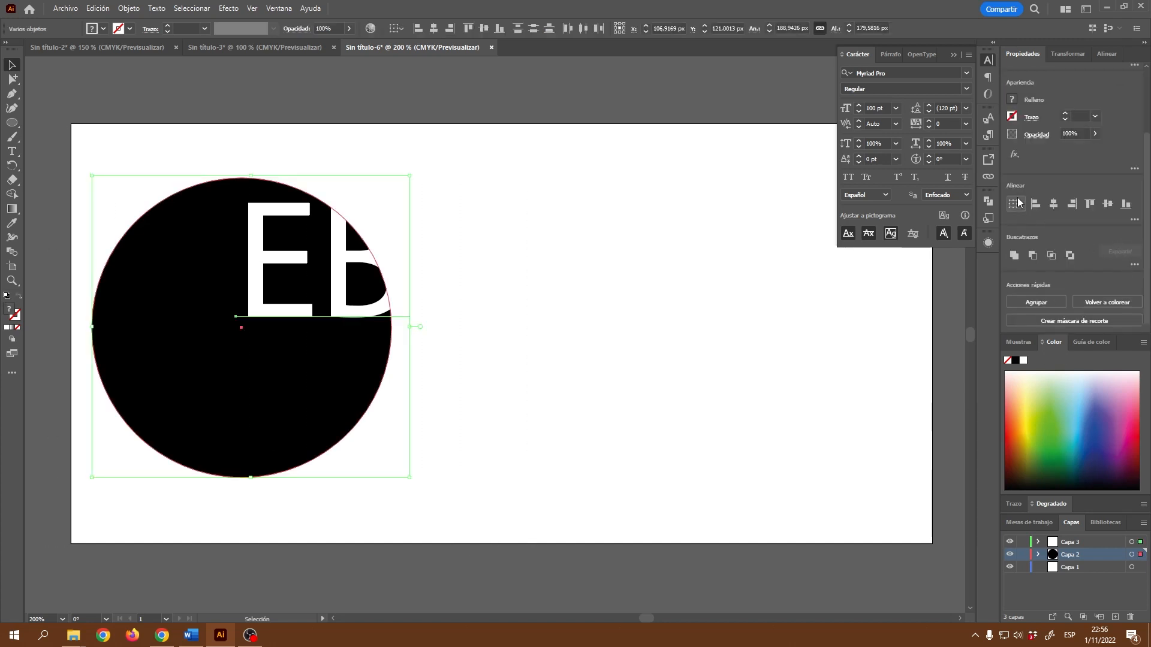
pyautogui.click(1135, 220)
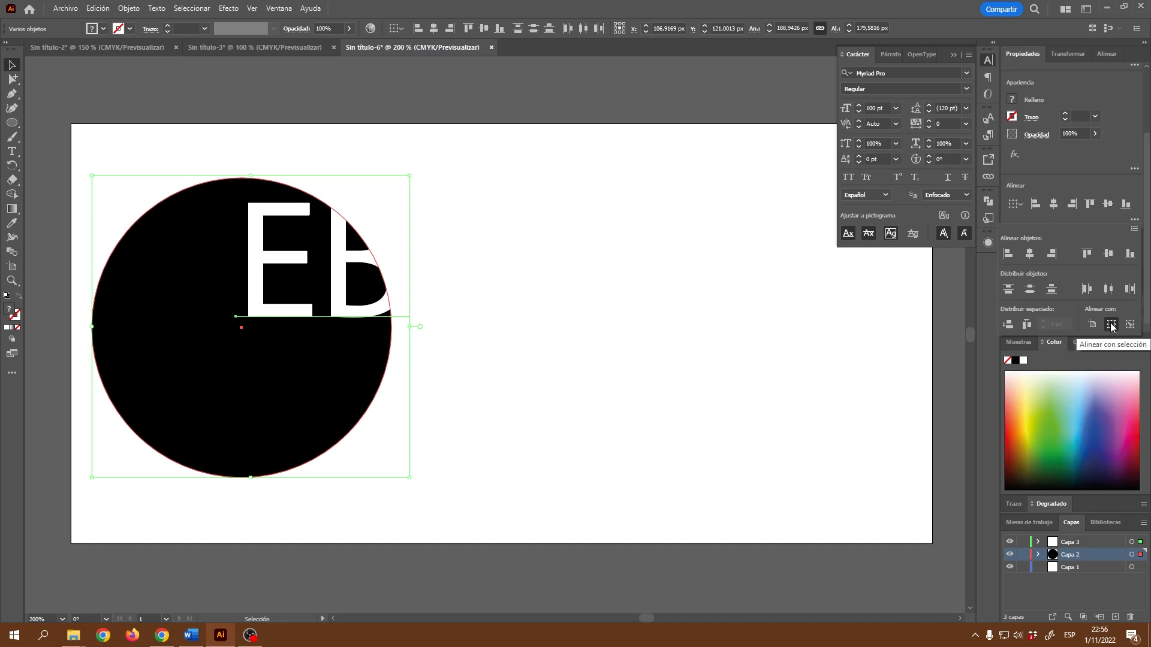
pyautogui.click(1031, 254)
pyautogui.click(1108, 255)
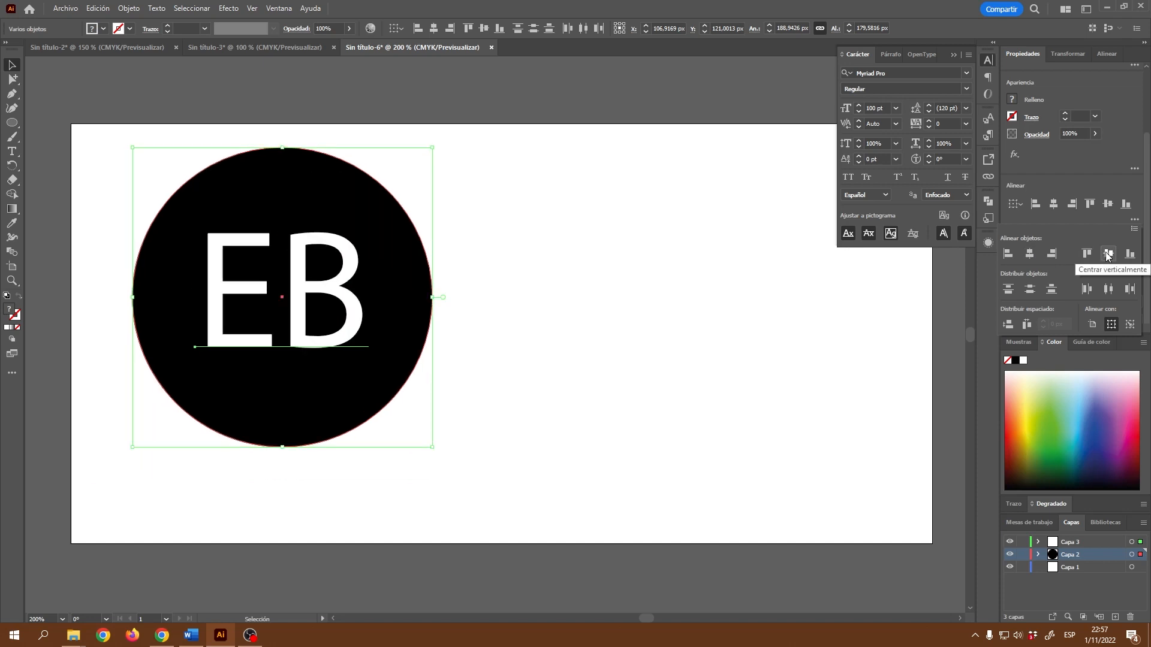
pyautogui.click(878, 107)
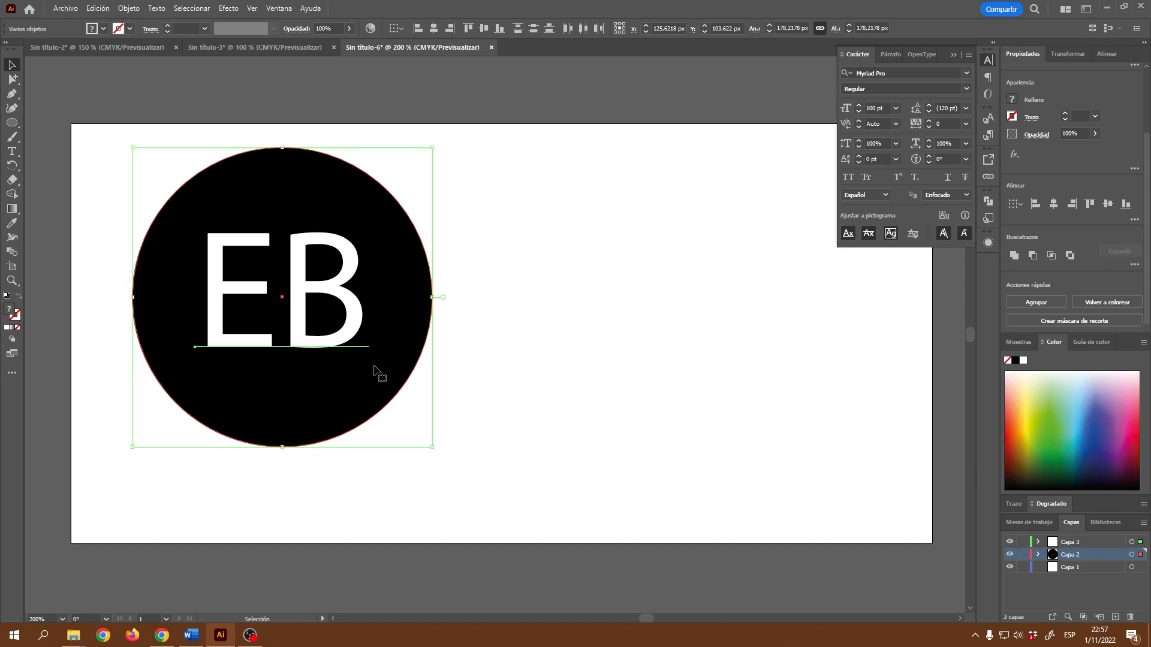
# Group the black circle and the EB text into one object.
pyautogui.moveTo(70, 128); pyautogui.dragTo(474, 510)
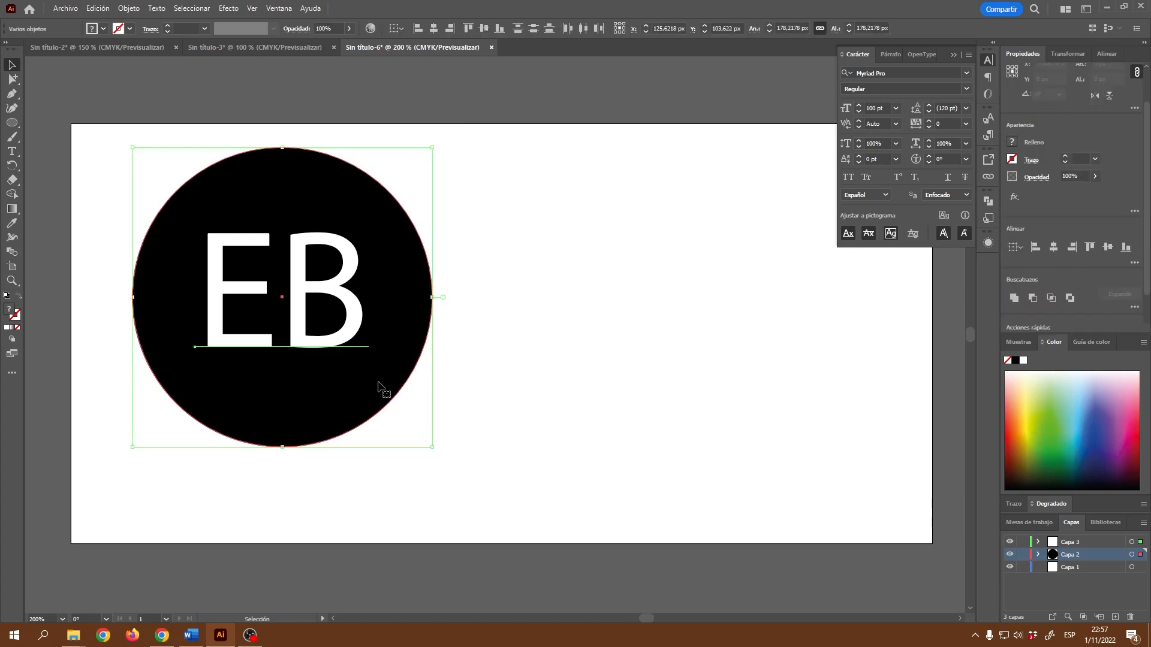
pyautogui.rightClick(318, 282)
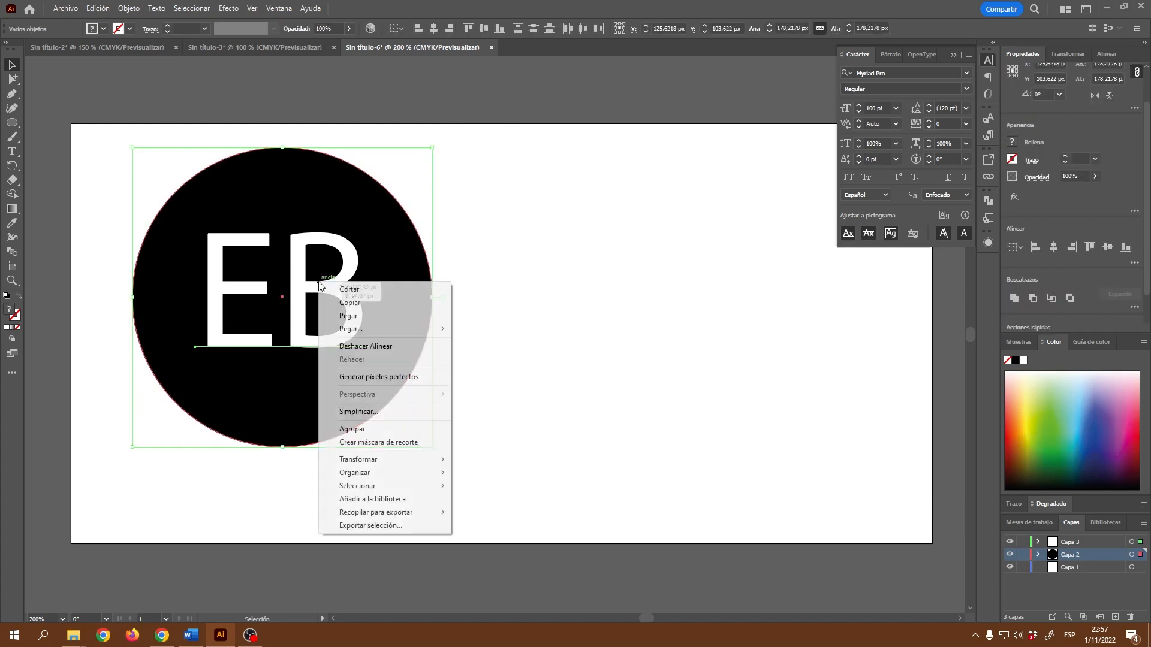
pyautogui.click(371, 429)
pyautogui.click(514, 366)
# Center the EB circle group vertically on the artboard and align it to the artboard's left edge.
pyautogui.click(381, 320)
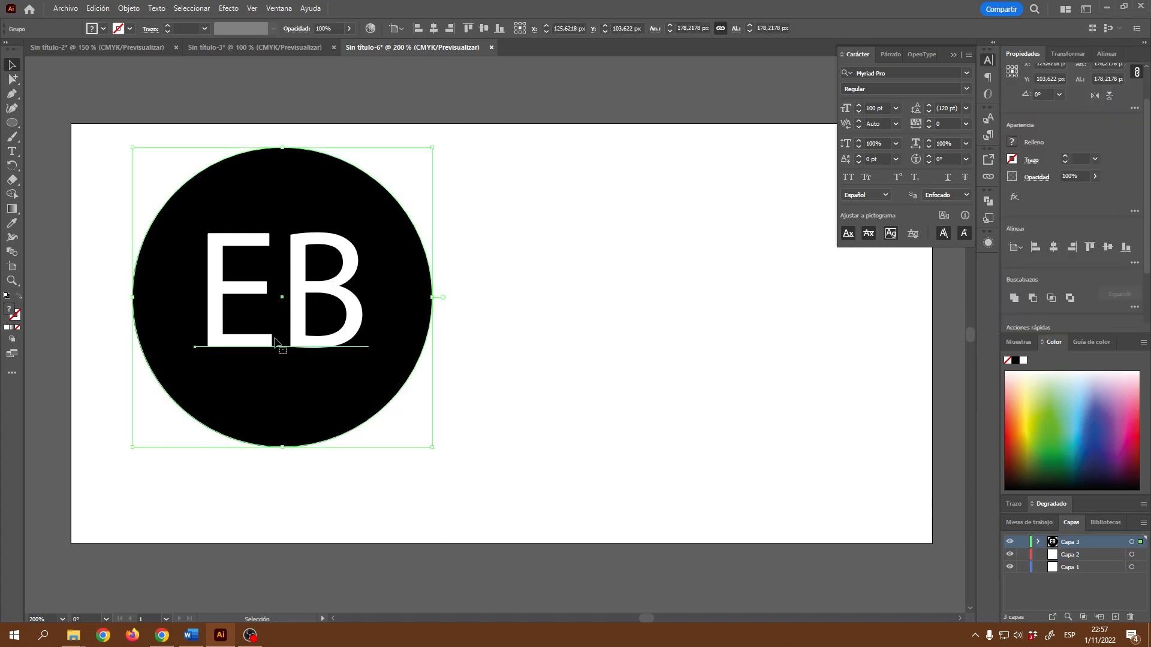
pyautogui.click(434, 28)
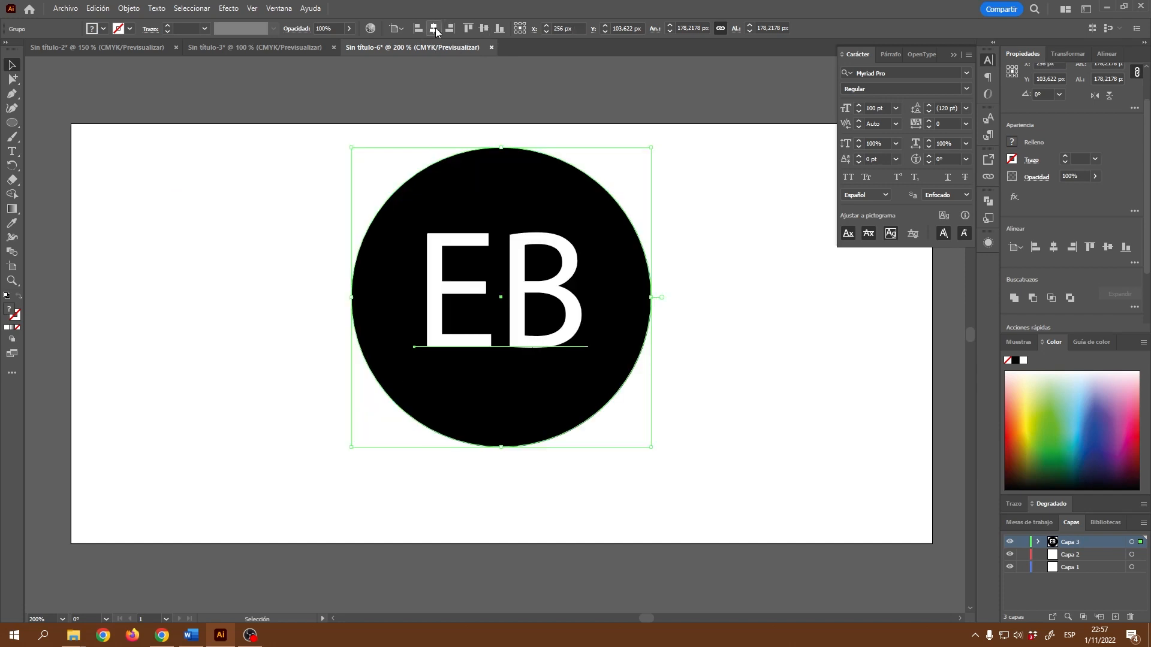
pyautogui.click(485, 30)
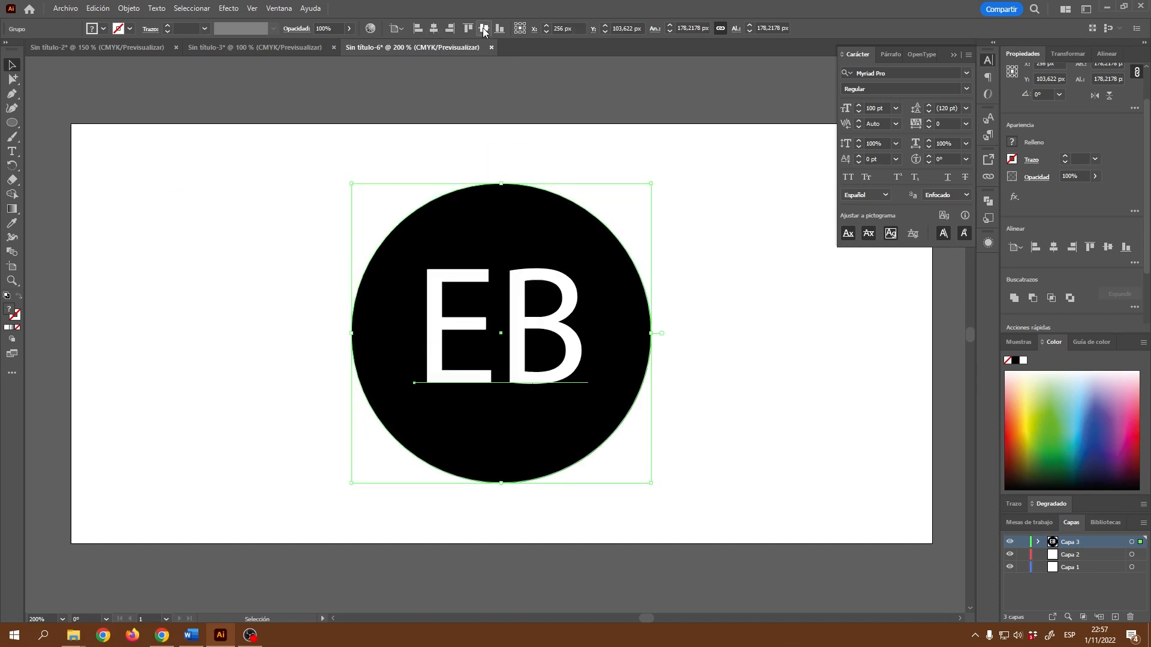
pyautogui.click(417, 31)
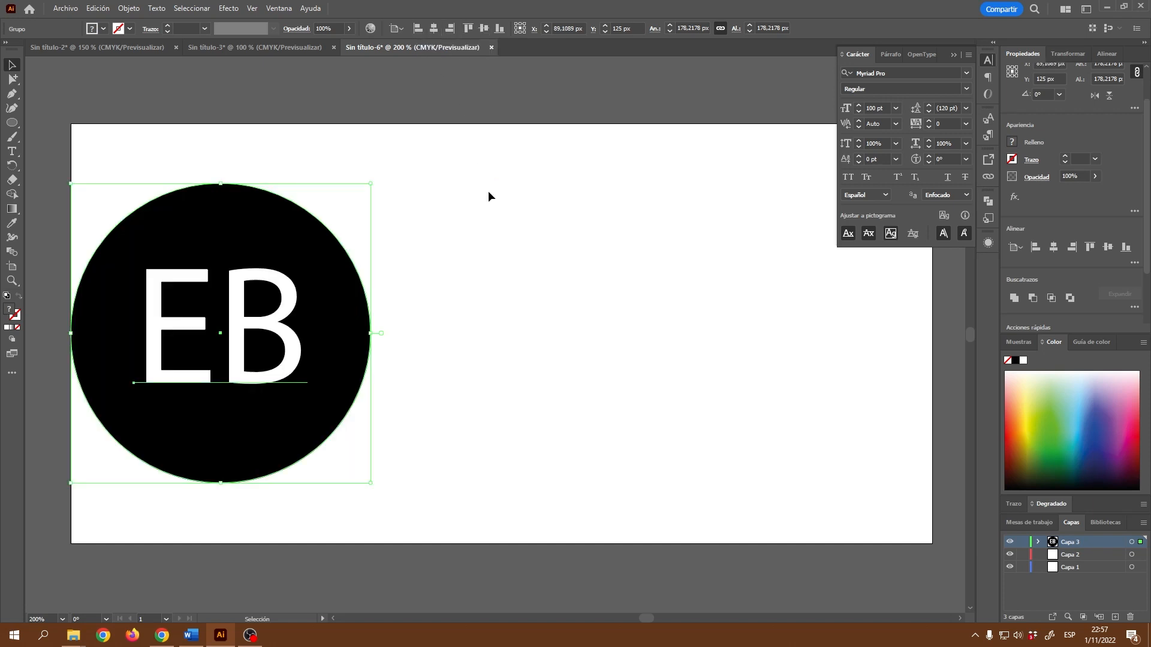
# Nudge the EB circle group 6 px to the right of the artboard's left edge.
pyautogui.press('Right')
pyautogui.press('Right')
pyautogui.press('Right')
pyautogui.press('Right')
pyautogui.press('Right')
pyautogui.press('Right')
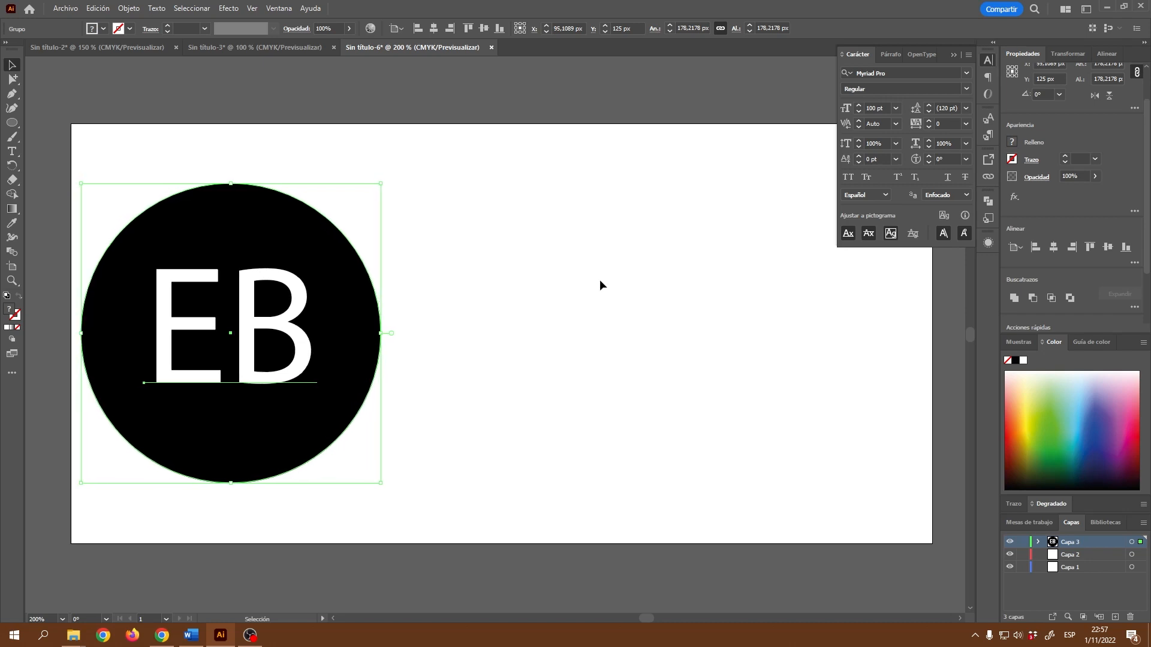
pyautogui.click(622, 294)
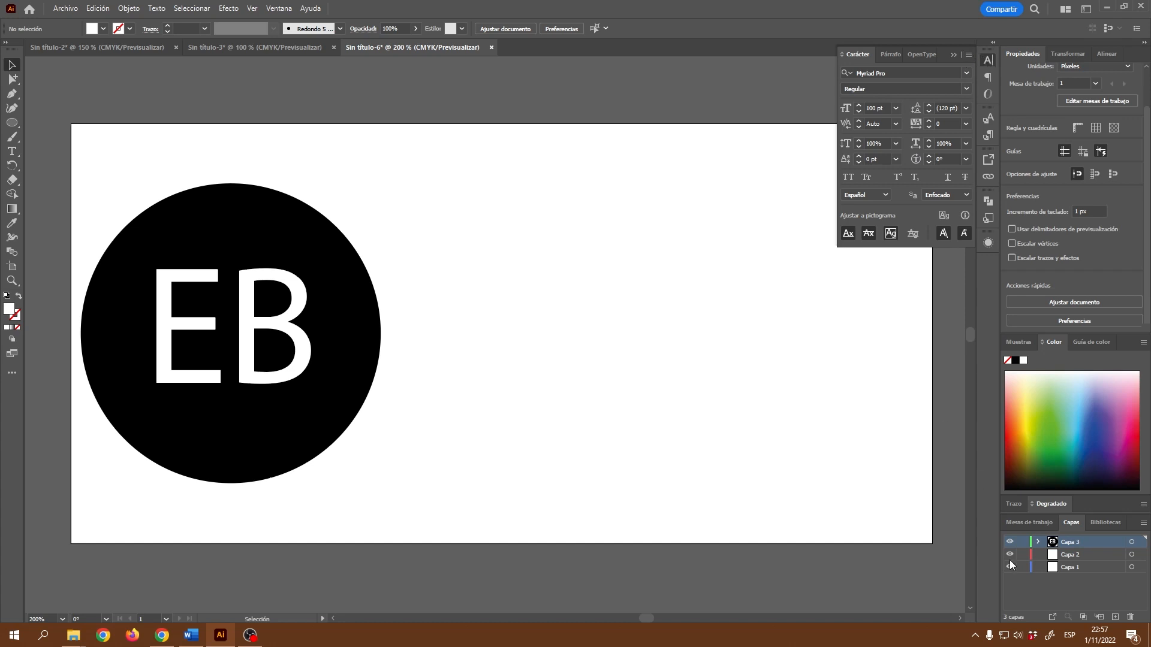
# Add a new layer and place the text "Academy" to the right of the circle at 100 pt.
pyautogui.click(1115, 617)
pyautogui.click(11, 151)
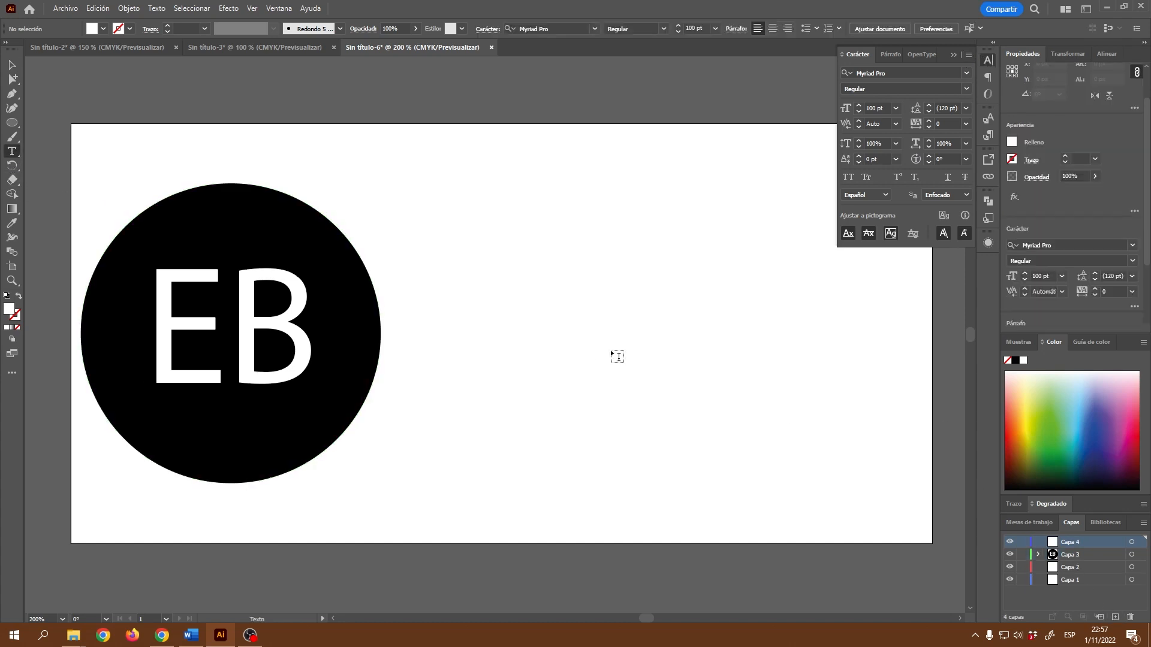
pyautogui.click(428, 310)
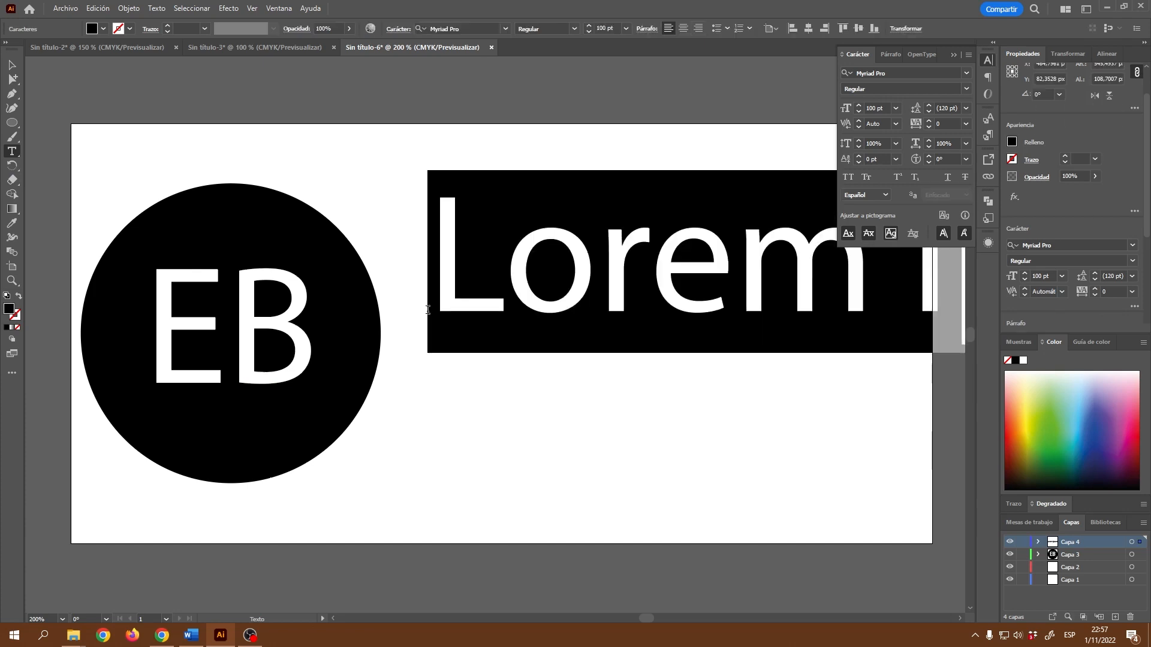
pyautogui.write('A')
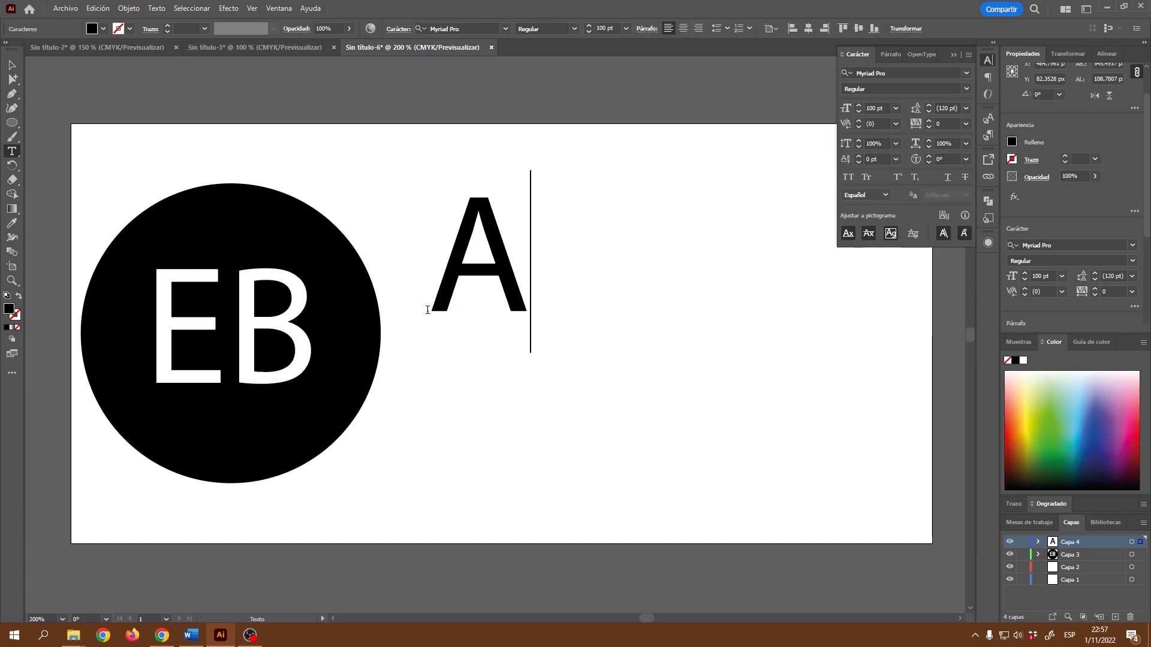
pyautogui.write('cadem')
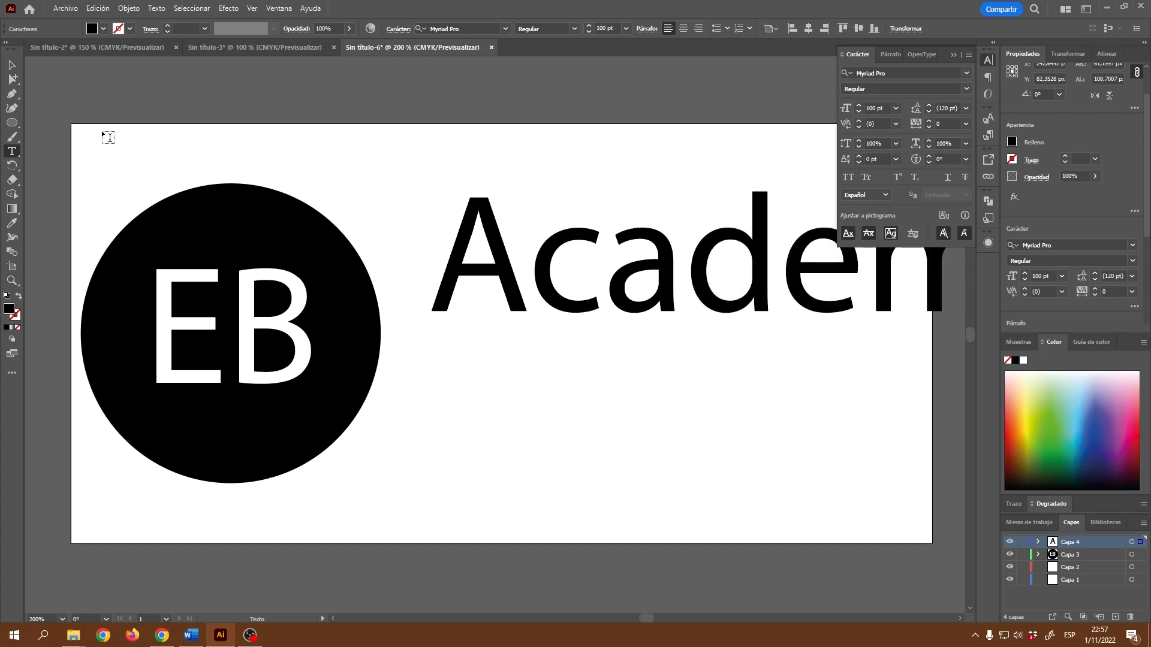
# Move the Academy text down beside the circle so its baseline is level with the EB lettering.
pyautogui.click(12, 64)
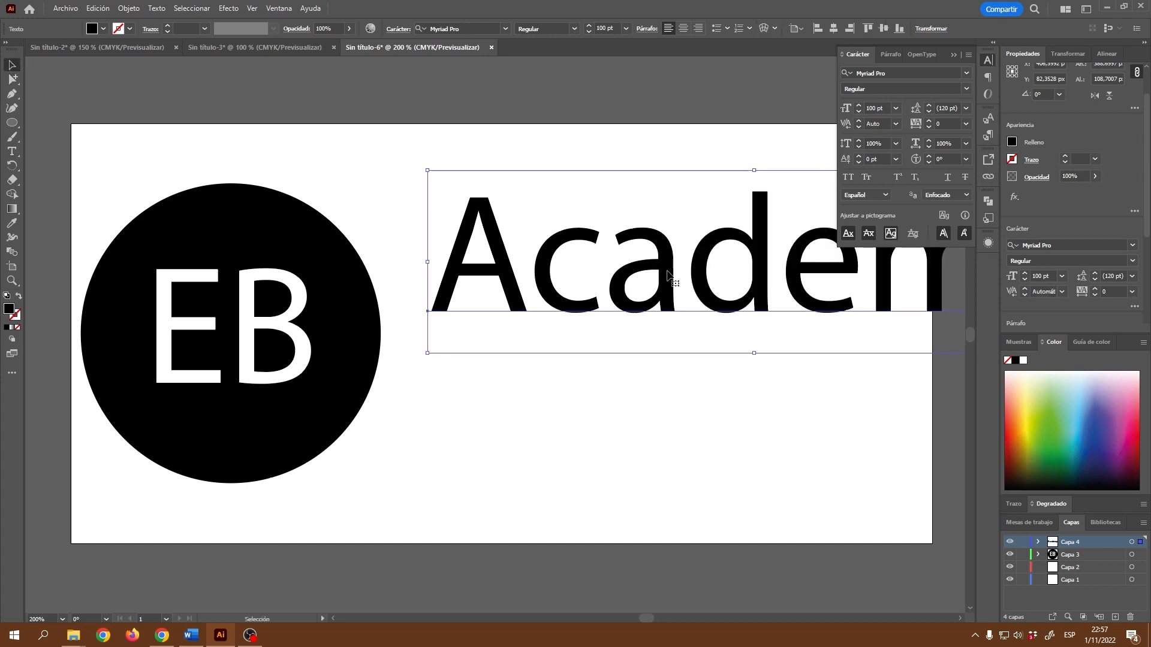
pyautogui.keyDown('alt'); pyautogui.scroll(-1, 630, 326); pyautogui.keyUp('alt')
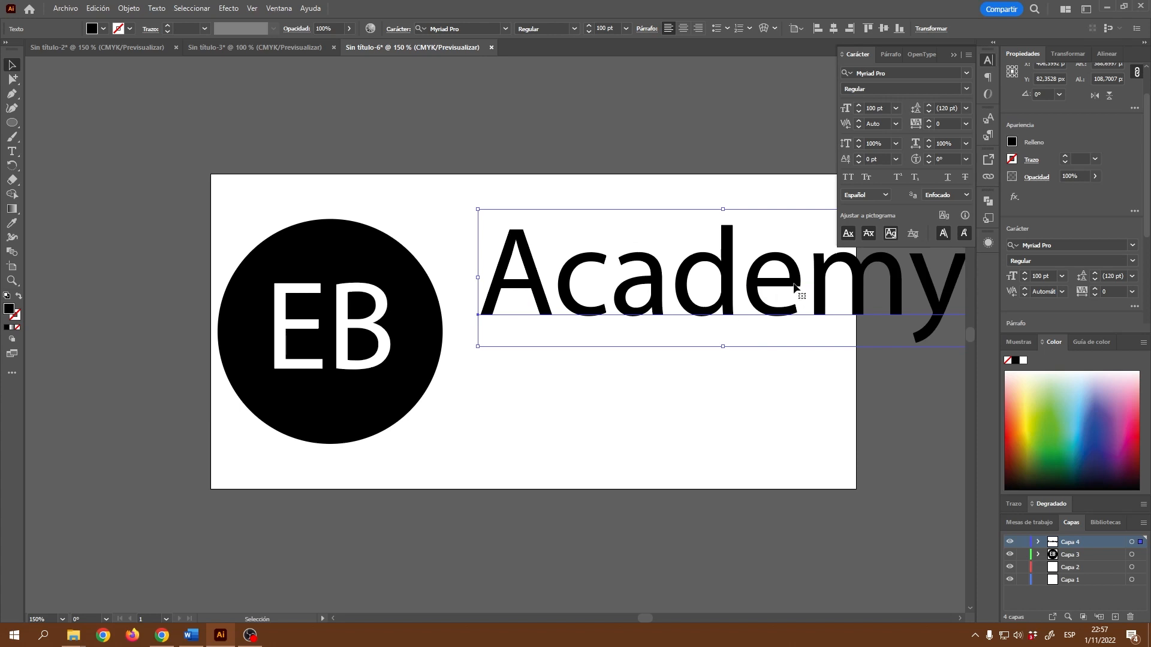
pyautogui.moveTo(794, 286); pyautogui.dragTo(770, 341)
# Scale the EB circle group down proportionally to about 151.5 px and center it vertically on the artboard.
pyautogui.click(432, 363)
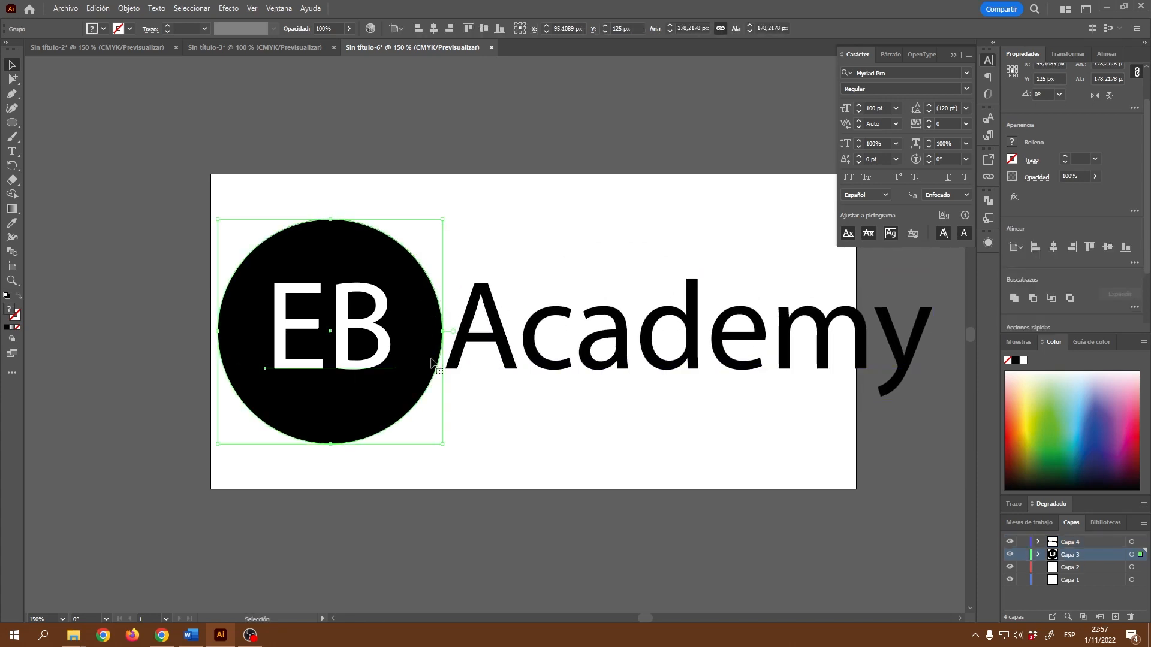
pyautogui.moveTo(443, 444); pyautogui.dragTo(410, 418)
pyautogui.click(483, 28)
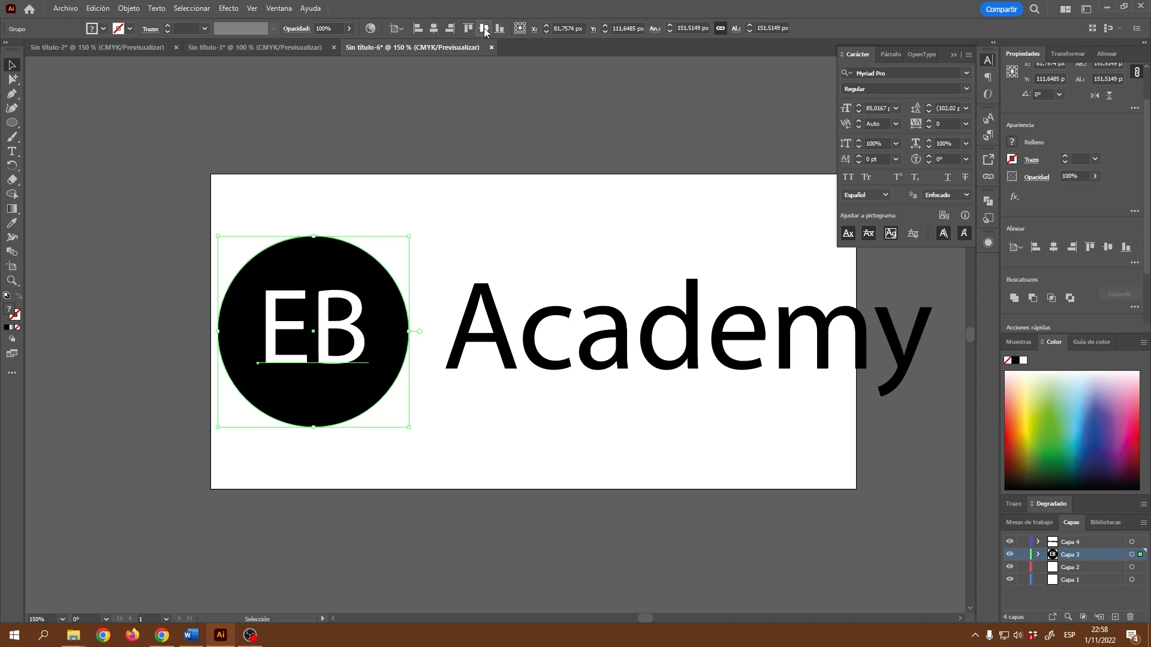
# Move the Academy text left so it sits close to the circle's right side.
pyautogui.click(750, 342)
pyautogui.moveTo(751, 343); pyautogui.dragTo(732, 336)
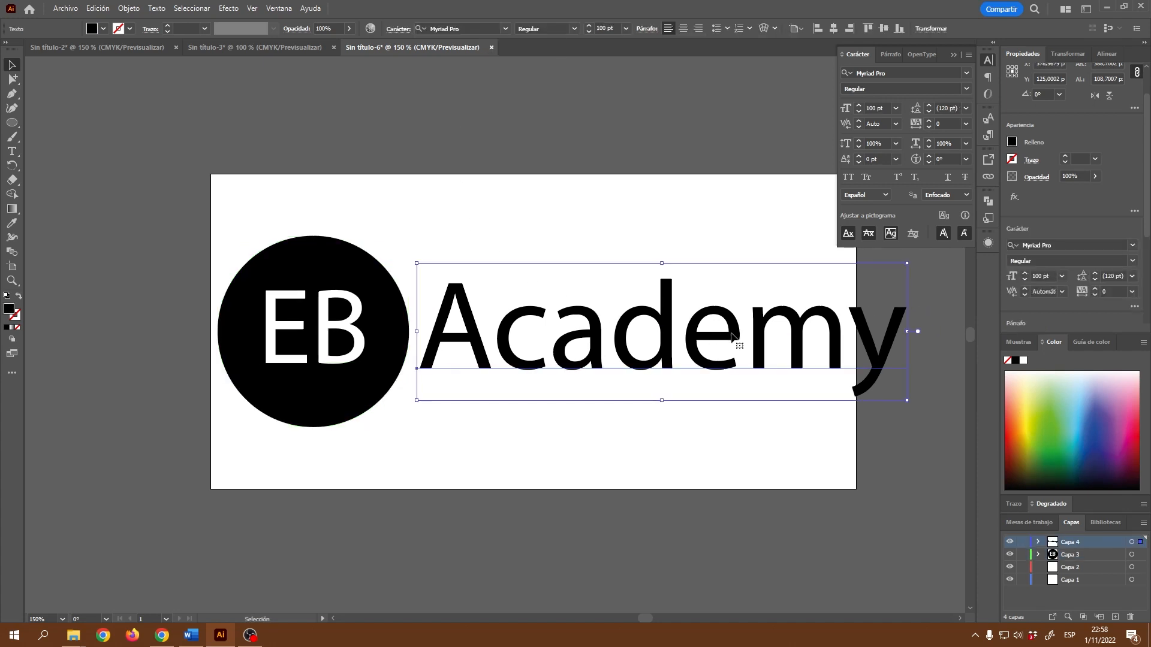
# Set the Academy text's font size to 85 pt and center it vertically on the artboard.
pyautogui.click(874, 109)
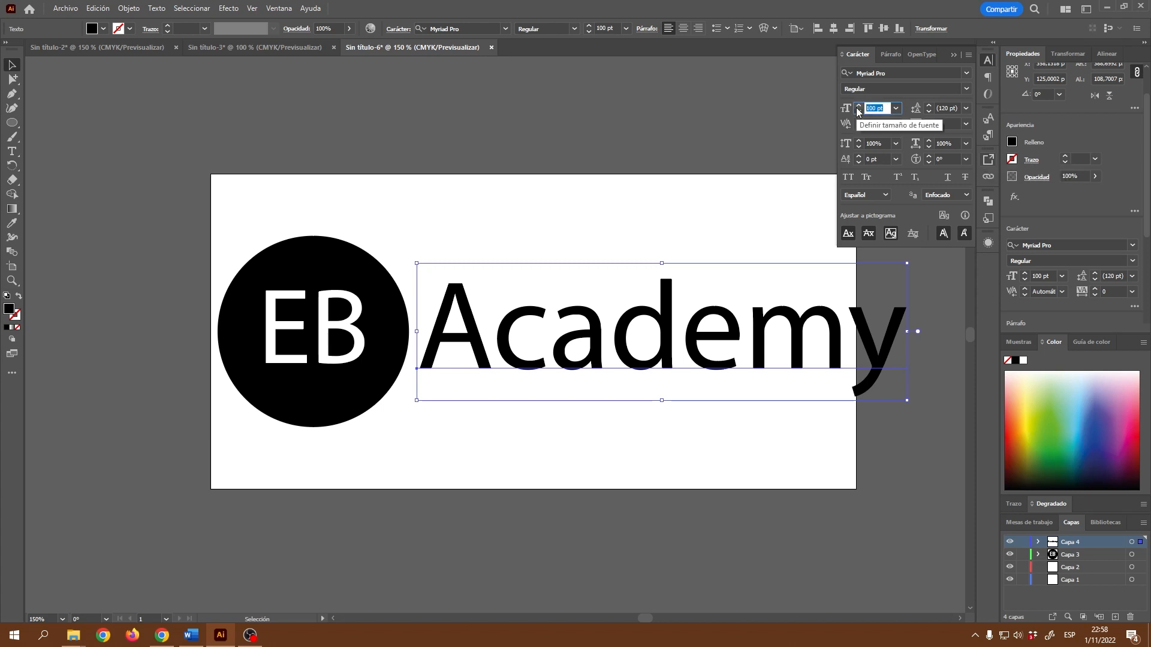
pyautogui.write('85')
pyautogui.press('Return')
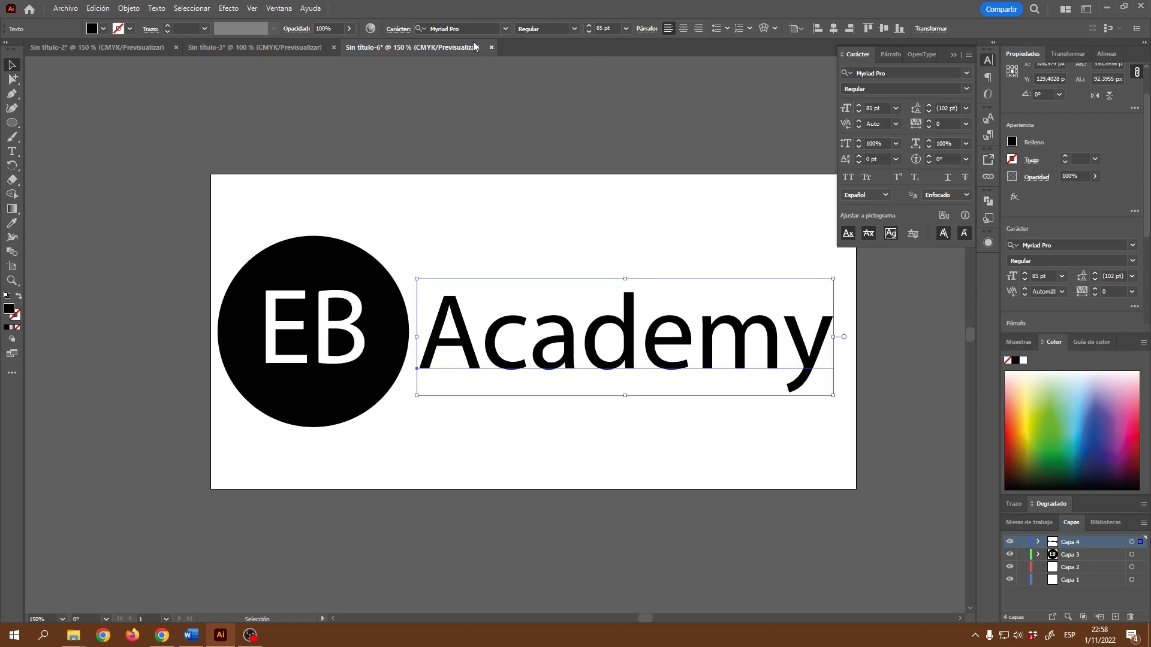
pyautogui.click(883, 30)
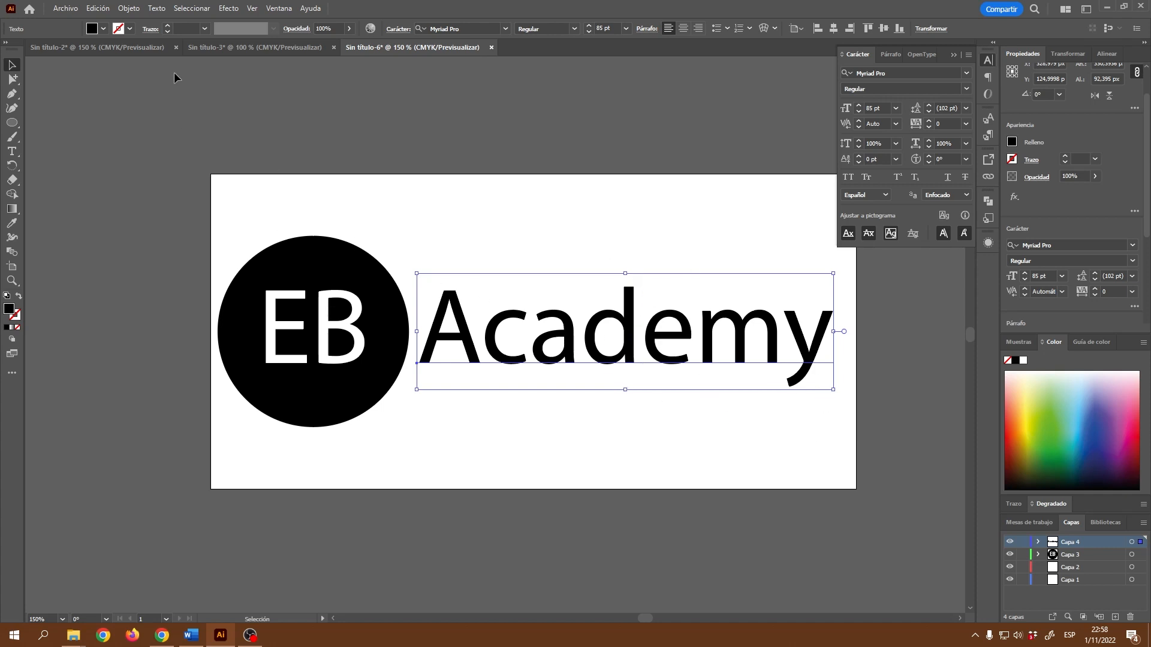
# Expand the Academy text's object and fill into outlines and ungroup it into separate letters.
pyautogui.click(130, 9)
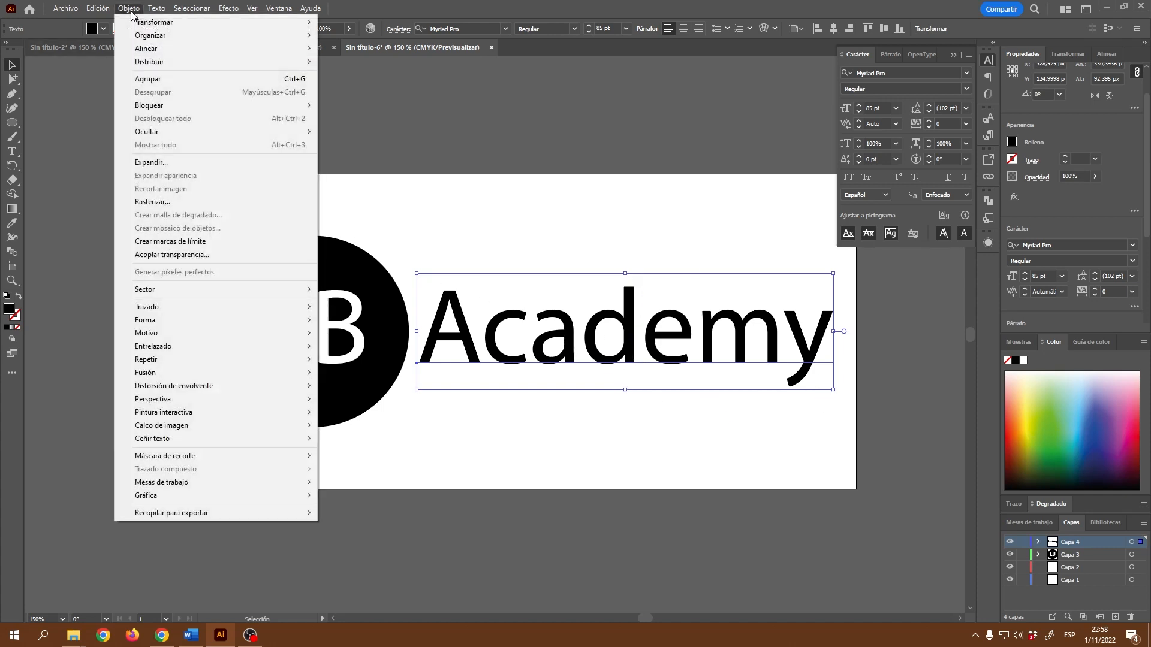
pyautogui.click(167, 164)
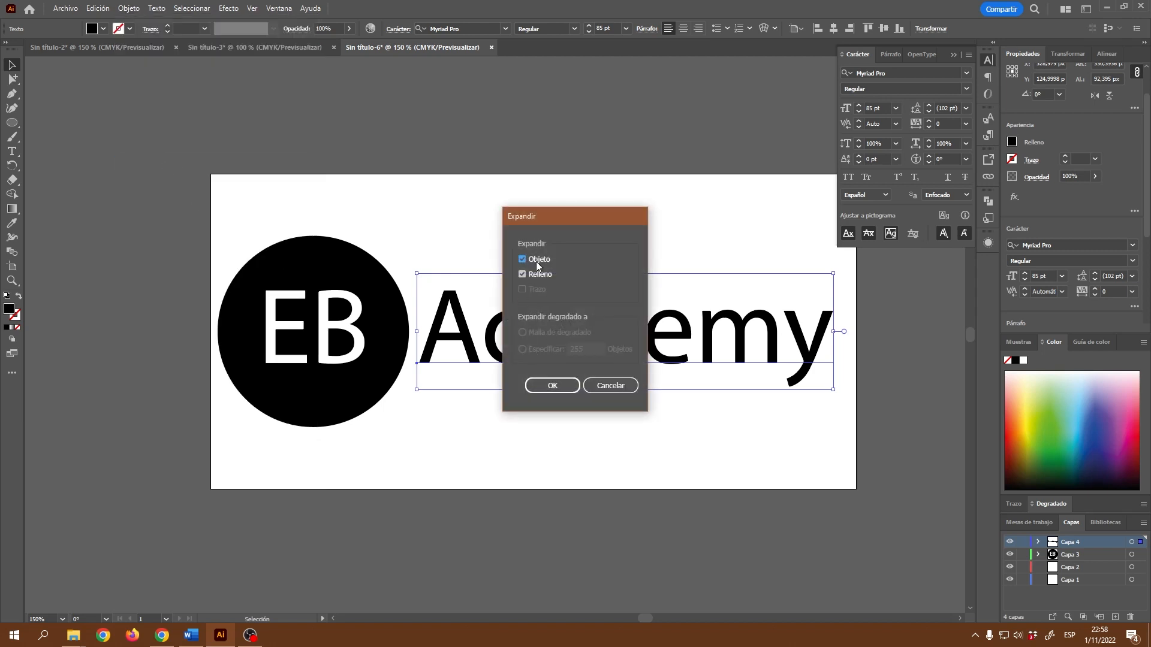
pyautogui.click(552, 385)
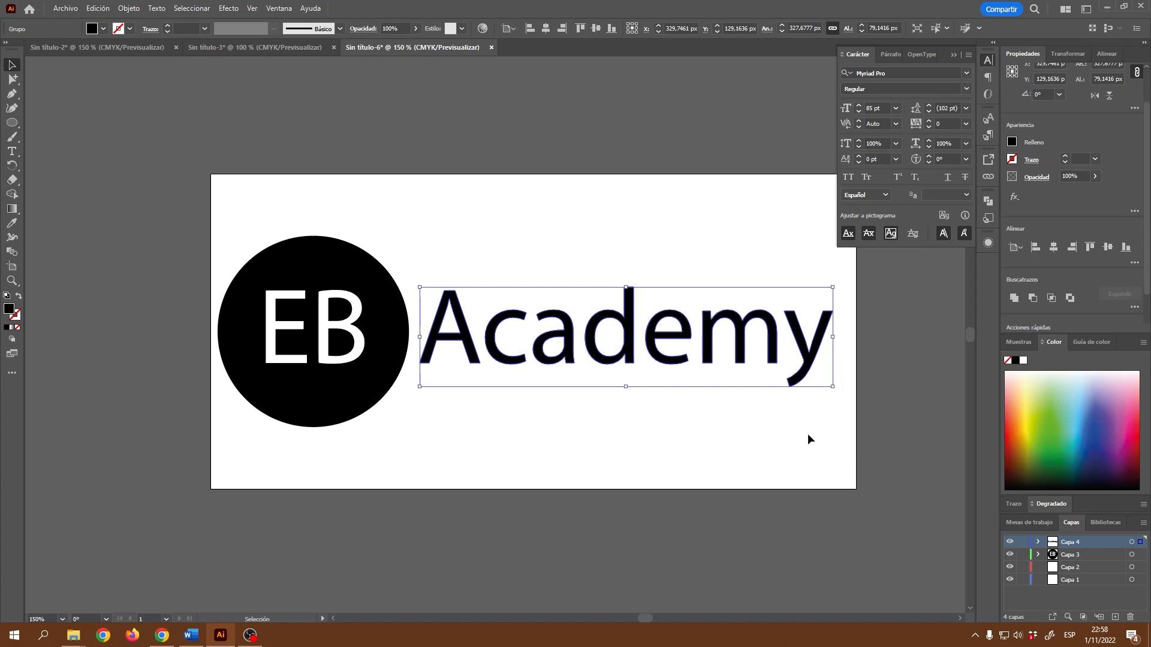
pyautogui.rightClick(710, 328)
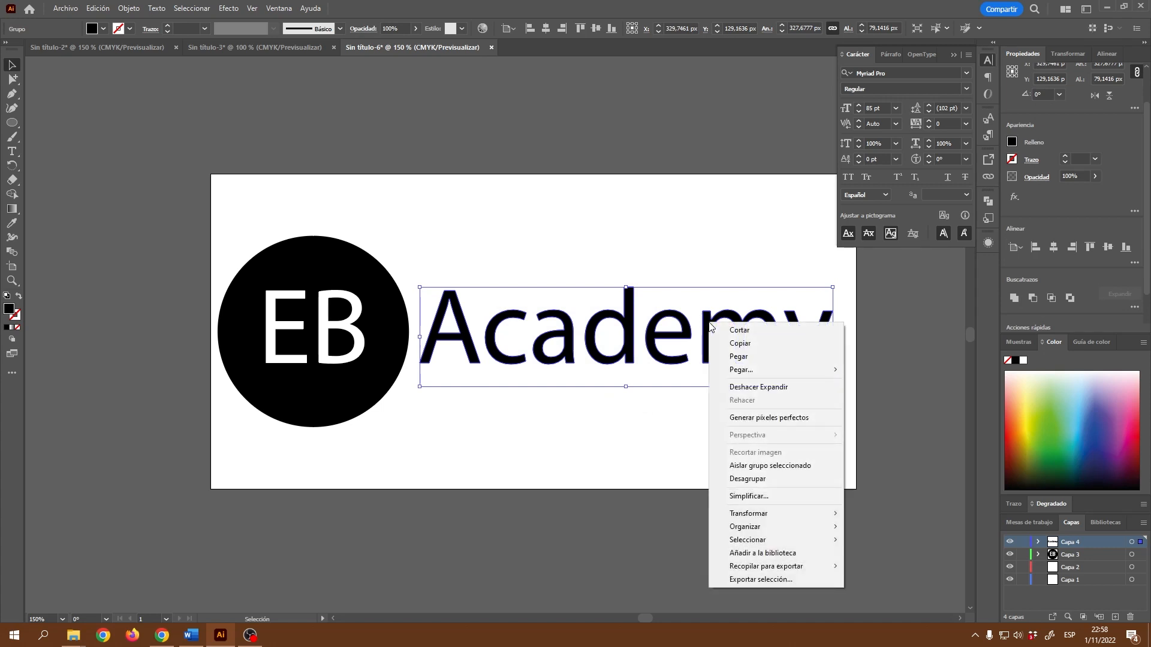
pyautogui.click(750, 480)
pyautogui.click(795, 420)
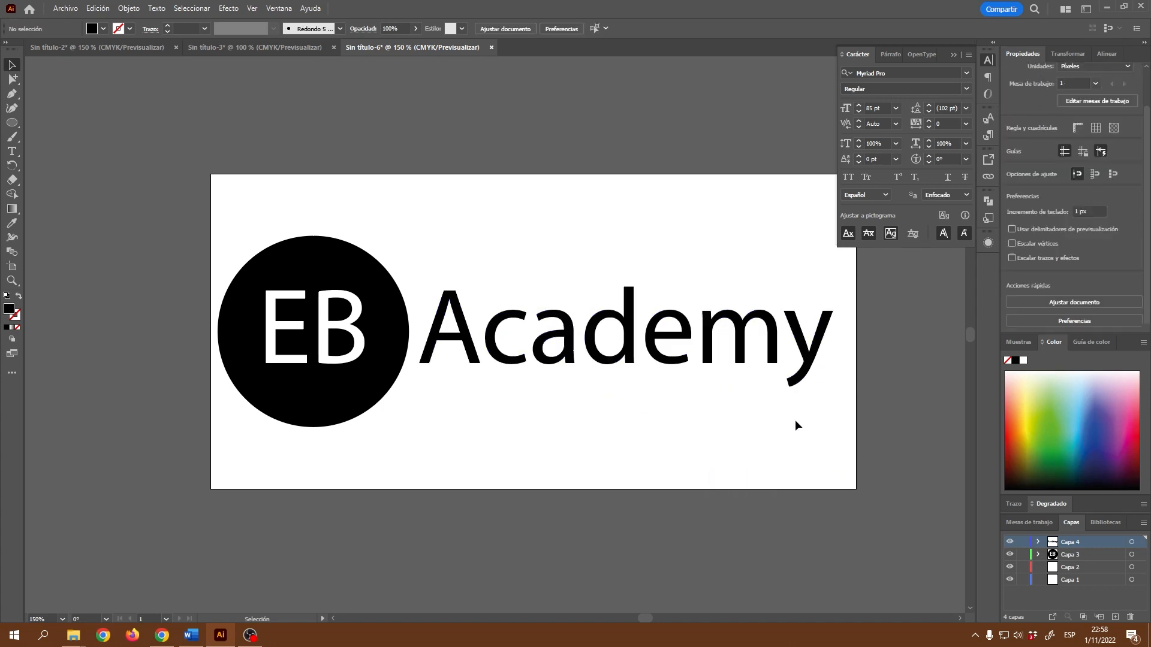
# Select the letter y and examine how its tail forms the underline in the finished logo document Sin título-2.
pyautogui.click(804, 356)
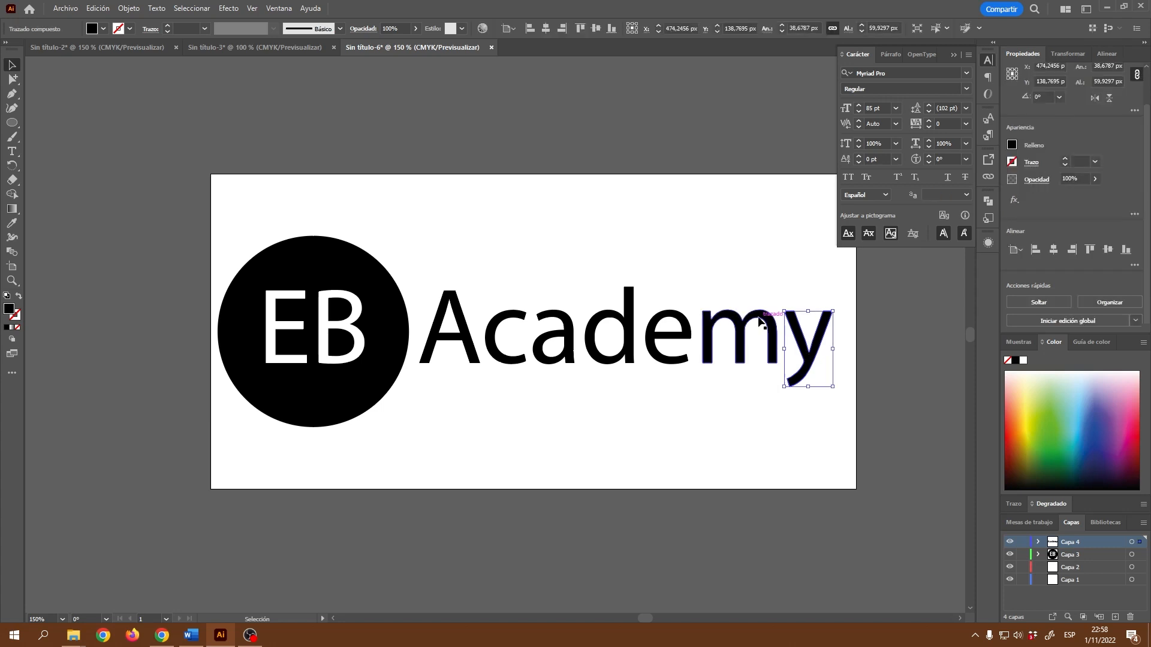
pyautogui.click(759, 322)
pyautogui.scroll(1, 728, 360)
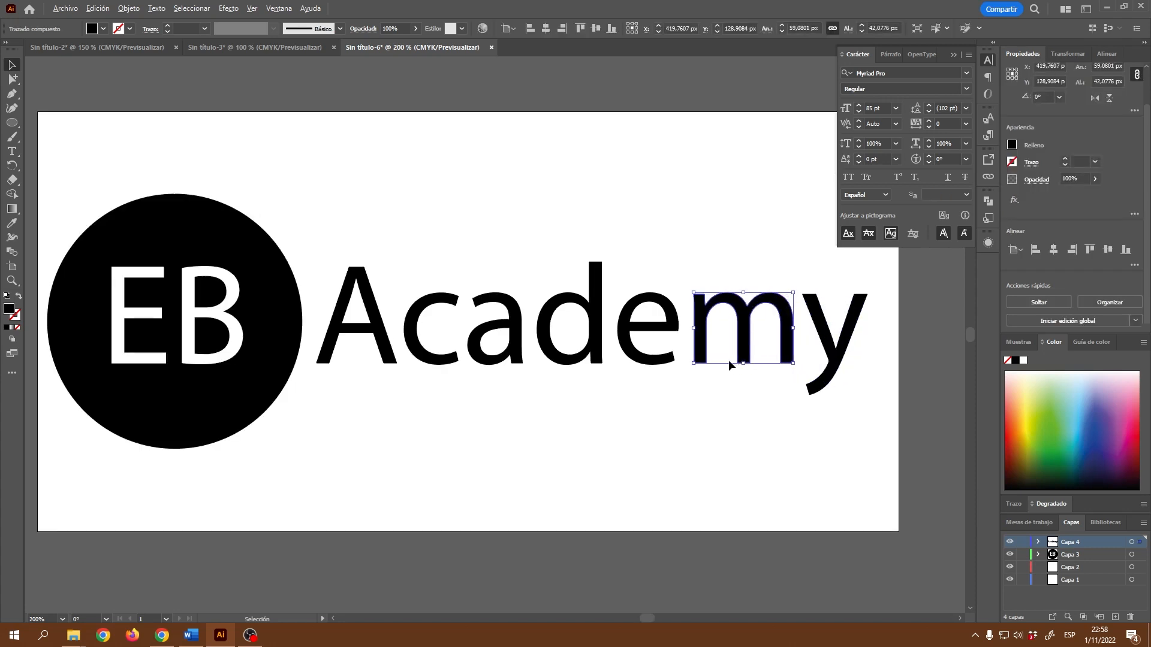
pyautogui.click(828, 329)
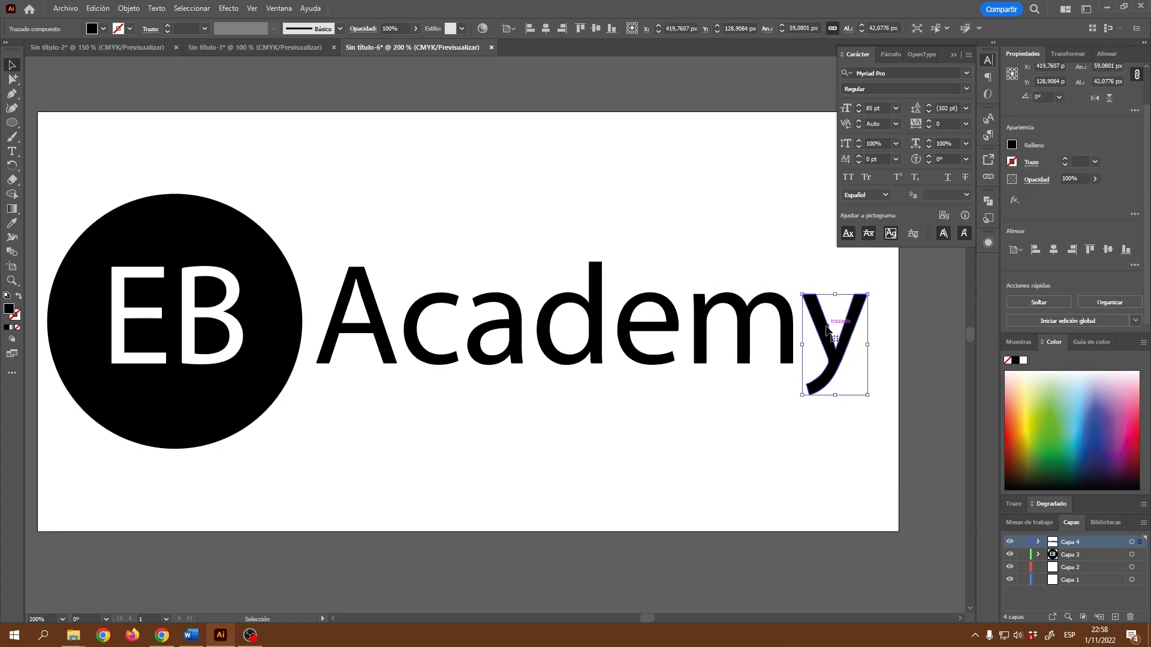
pyautogui.click(144, 47)
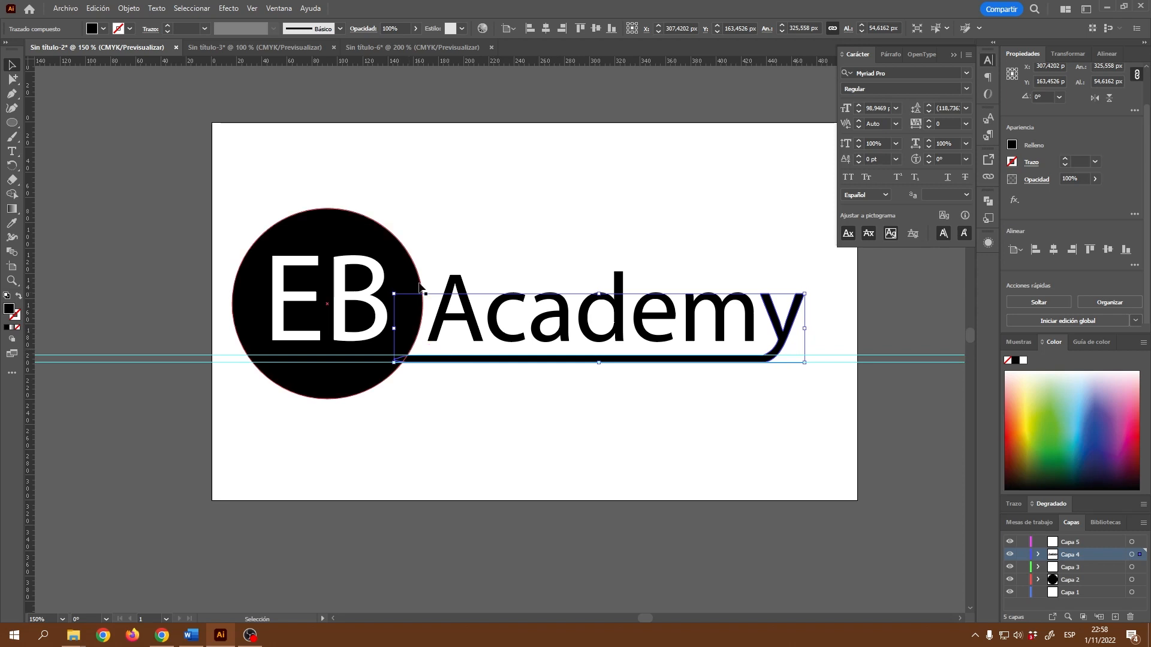
pyautogui.click(423, 47)
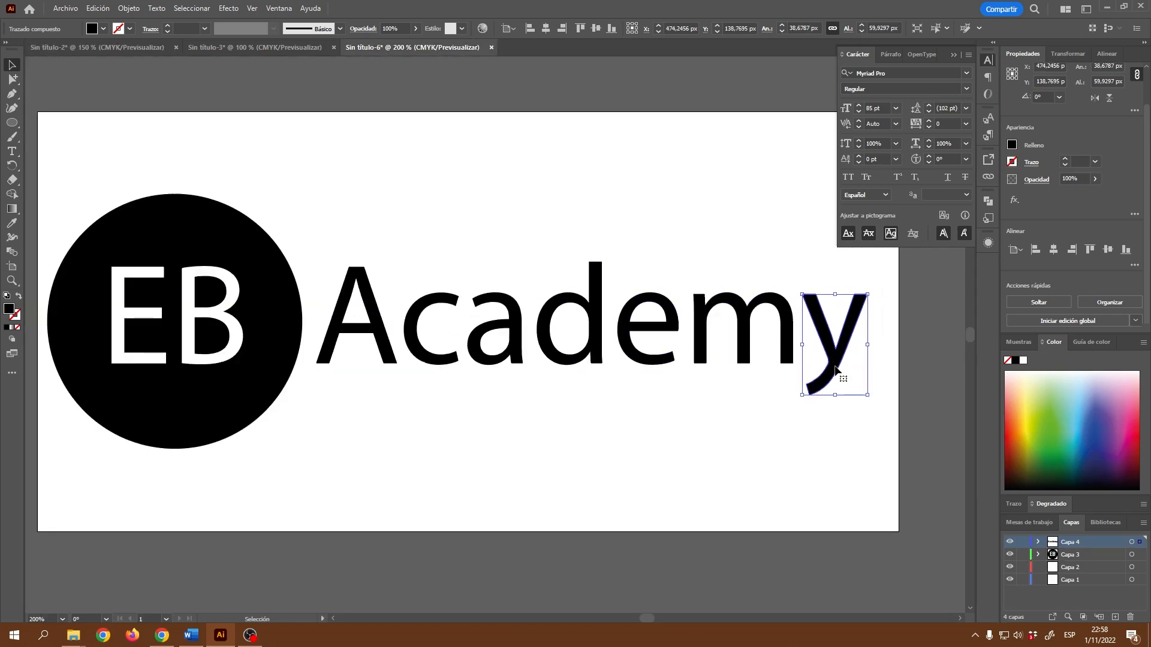
# Add anchor points with the Pen tool on the end edge of the y's tail.
pyautogui.click(13, 95)
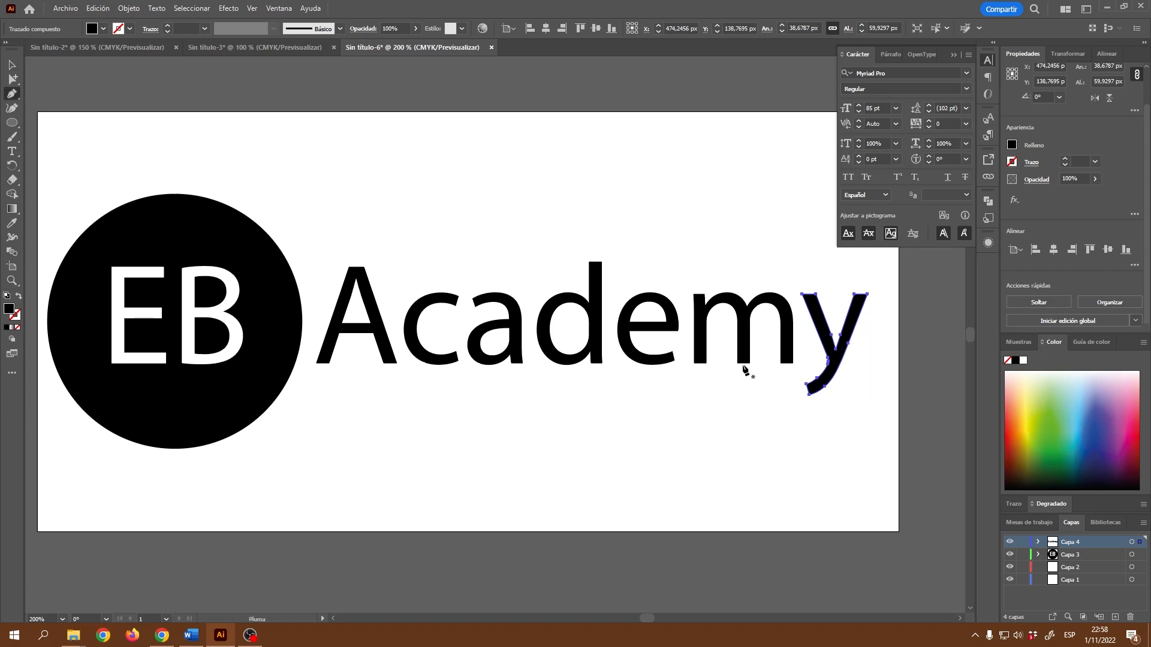
pyautogui.scroll(3, 828, 427)
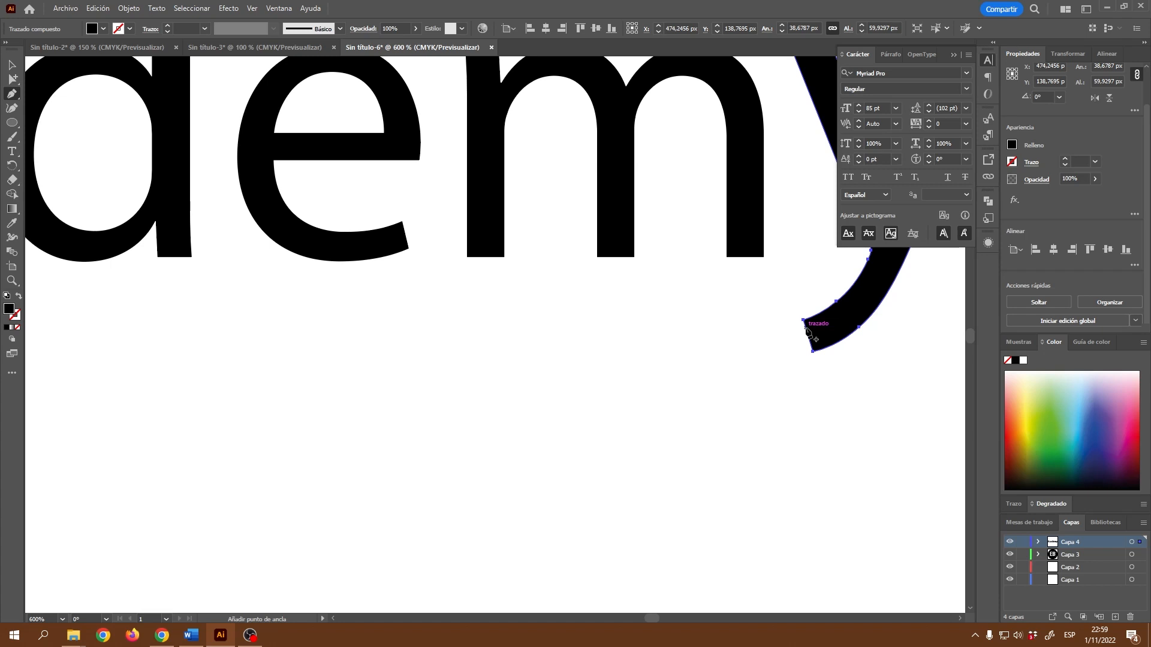
pyautogui.click(808, 329)
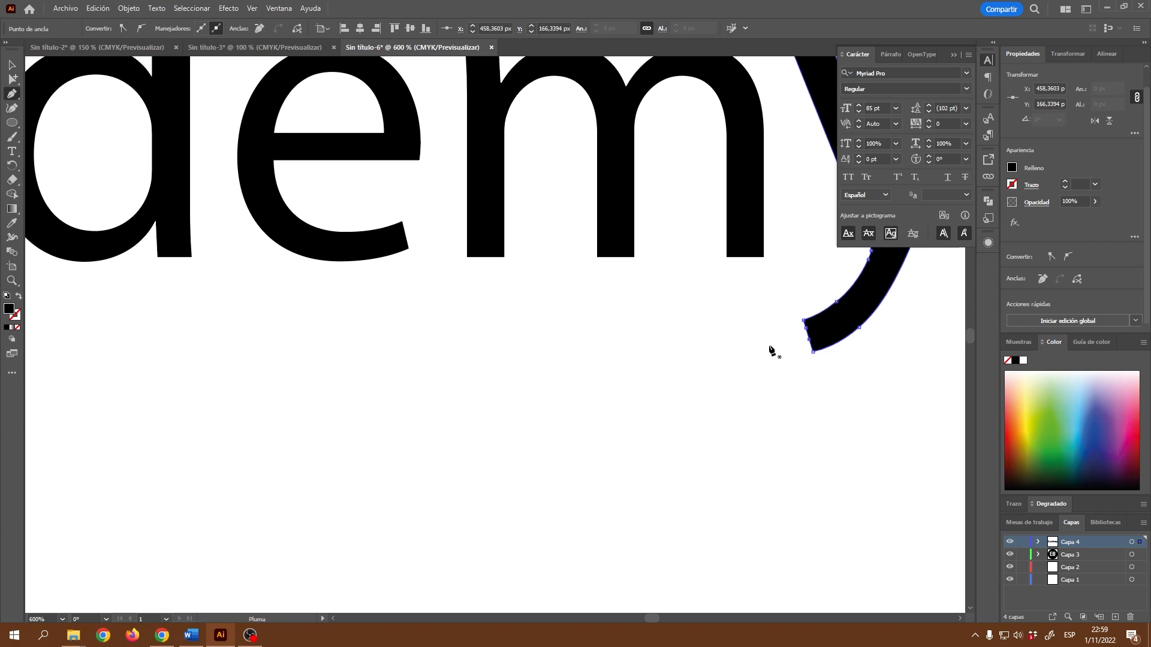
# Show the rulers and place two horizontal guides level with the upper and lower corners of the y's tail end.
pyautogui.scroll(-2, 714, 311)
pyautogui.scroll(-1, 674, 317)
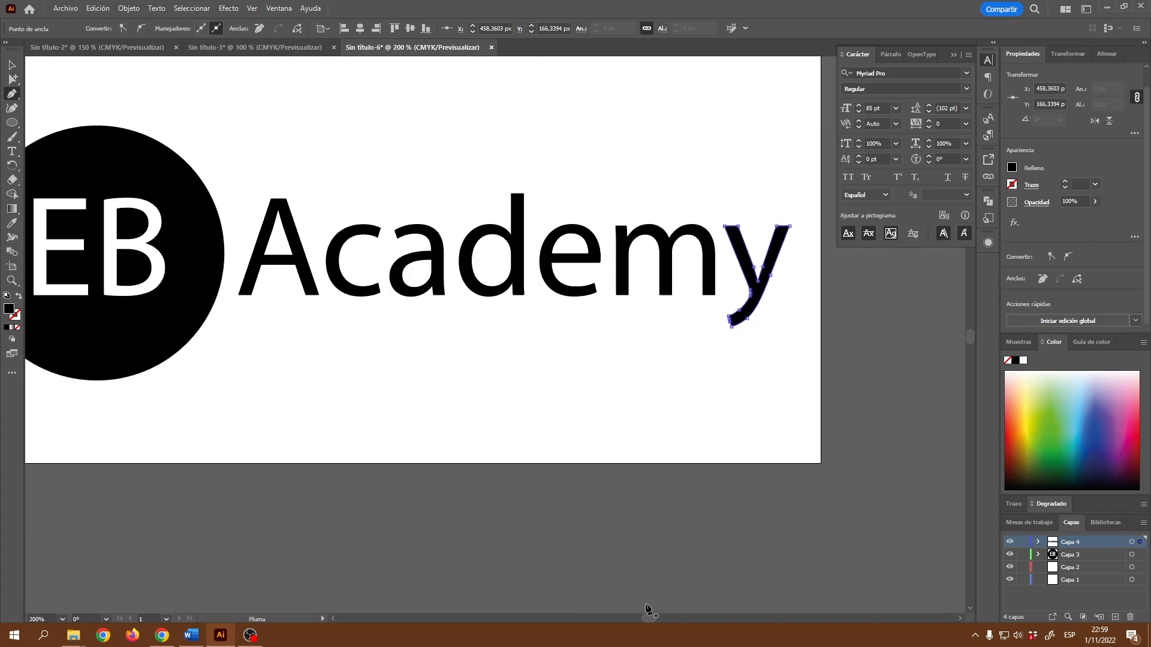
pyautogui.moveTo(648, 616); pyautogui.dragTo(644, 616)
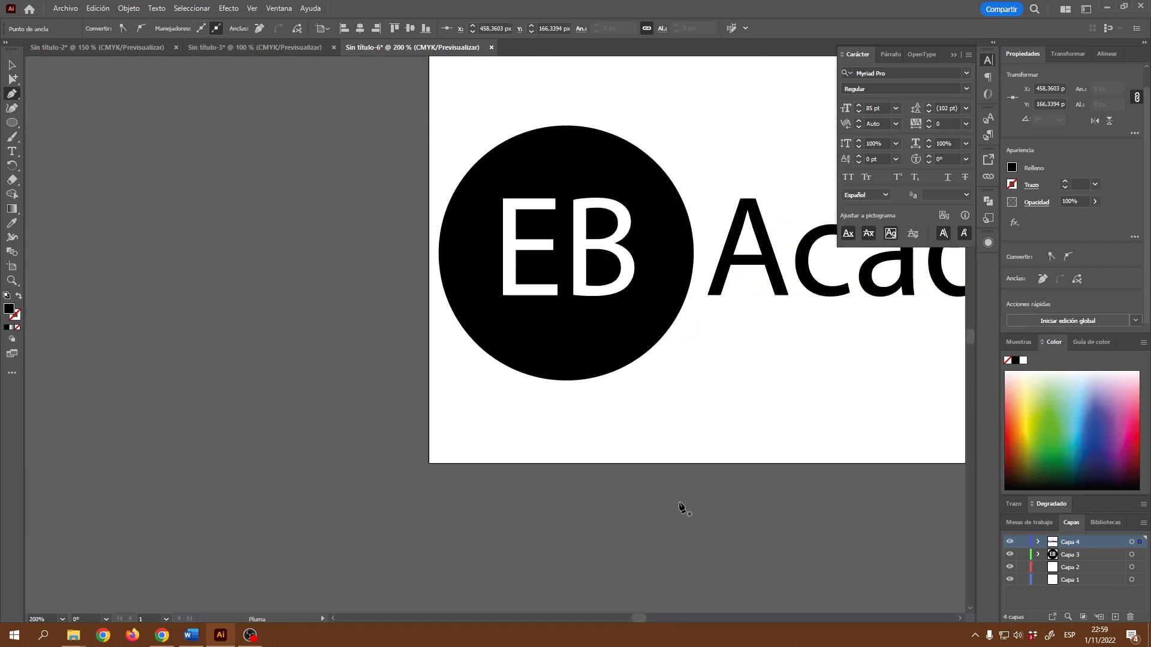
pyautogui.scroll(-1, 682, 506)
pyautogui.moveTo(638, 621); pyautogui.dragTo(646, 623)
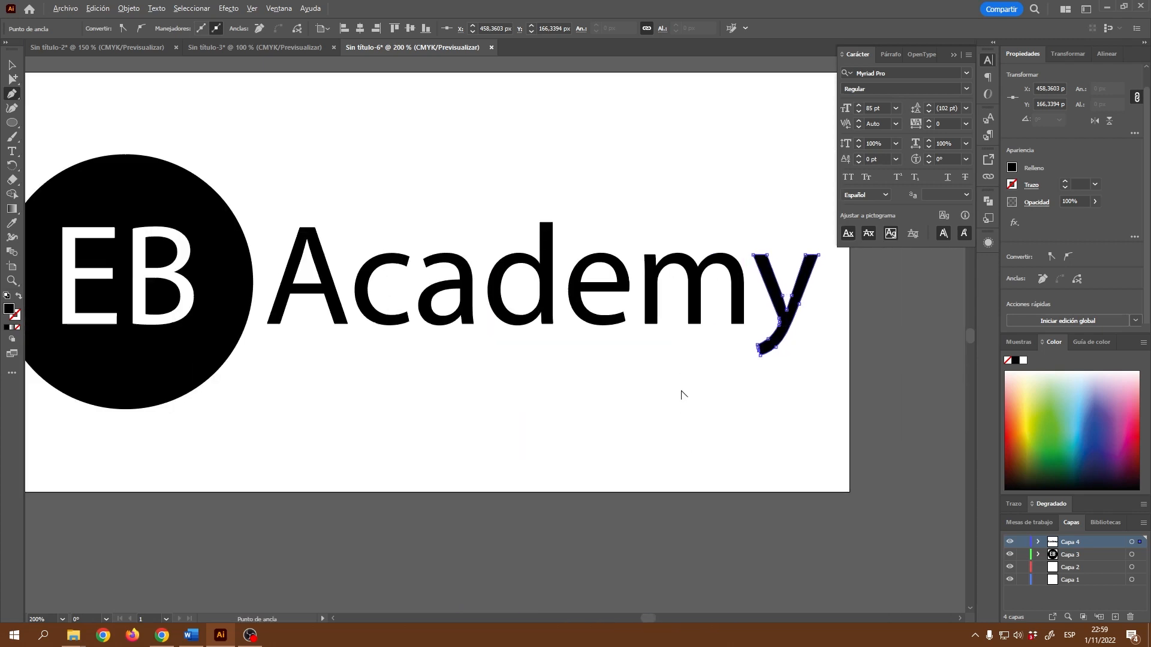
pyautogui.scroll(2, 682, 393)
pyautogui.scroll(1, 660, 393)
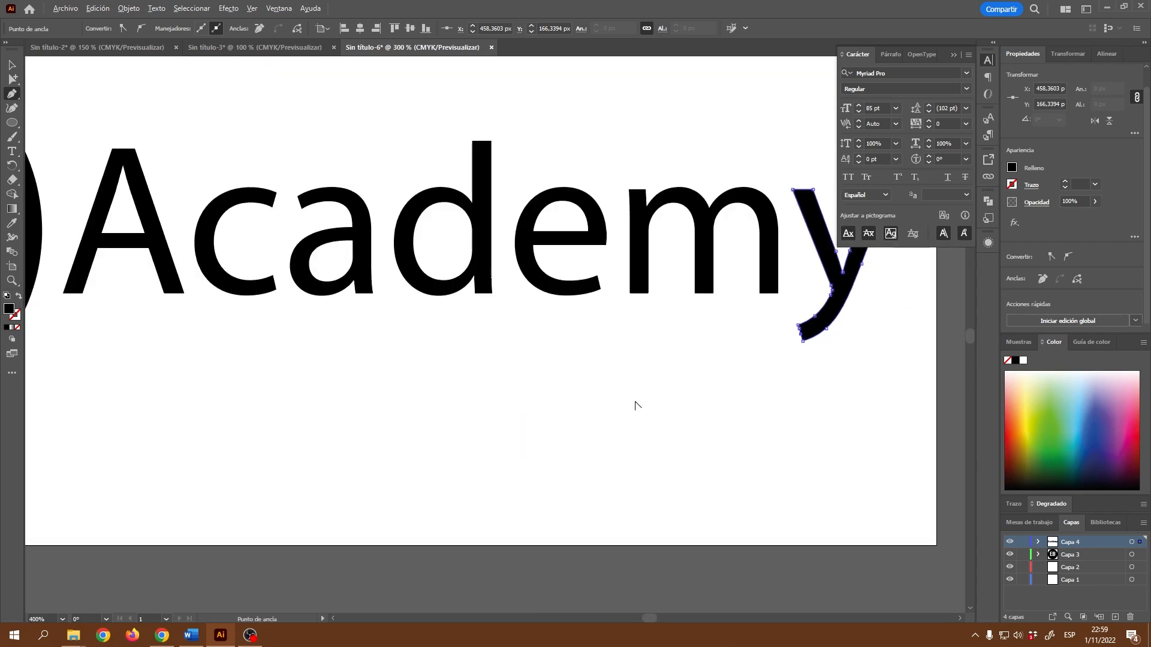
pyautogui.scroll(1, 636, 403)
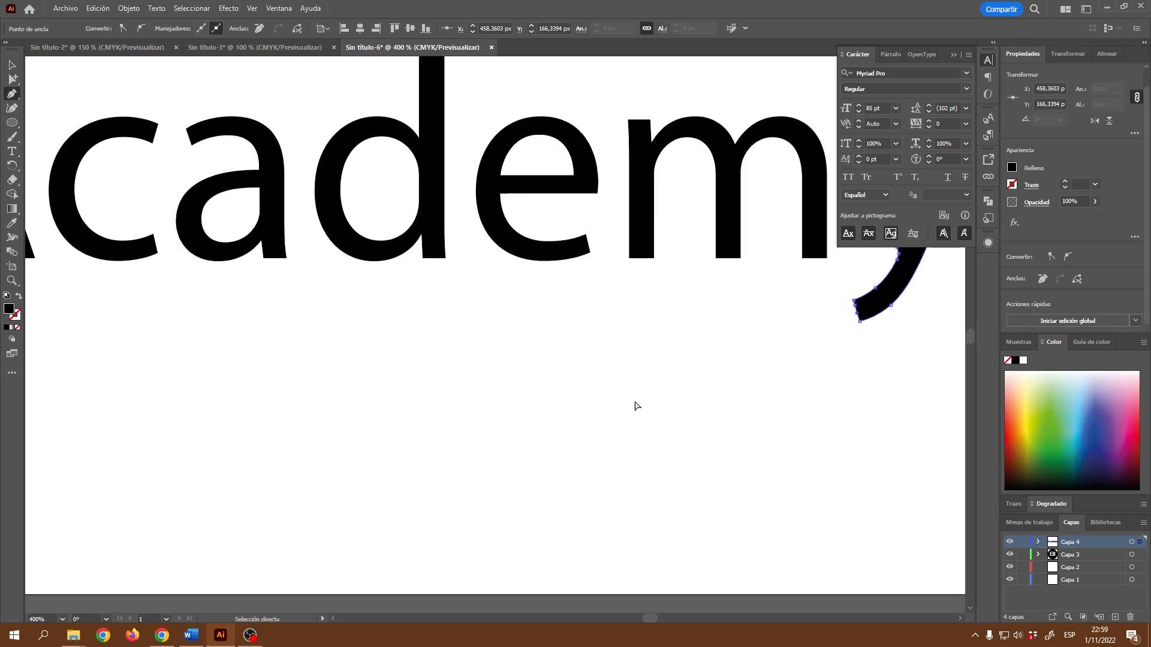
pyautogui.hotkey('ctrl', 'r')
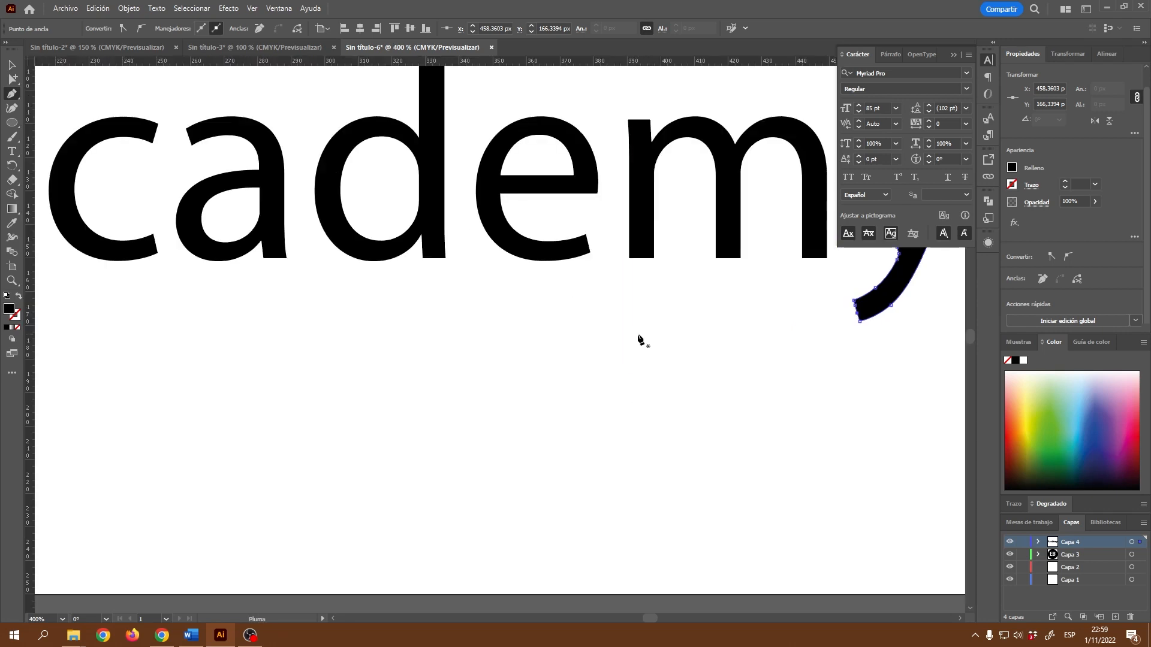
pyautogui.scroll(1, 634, 316)
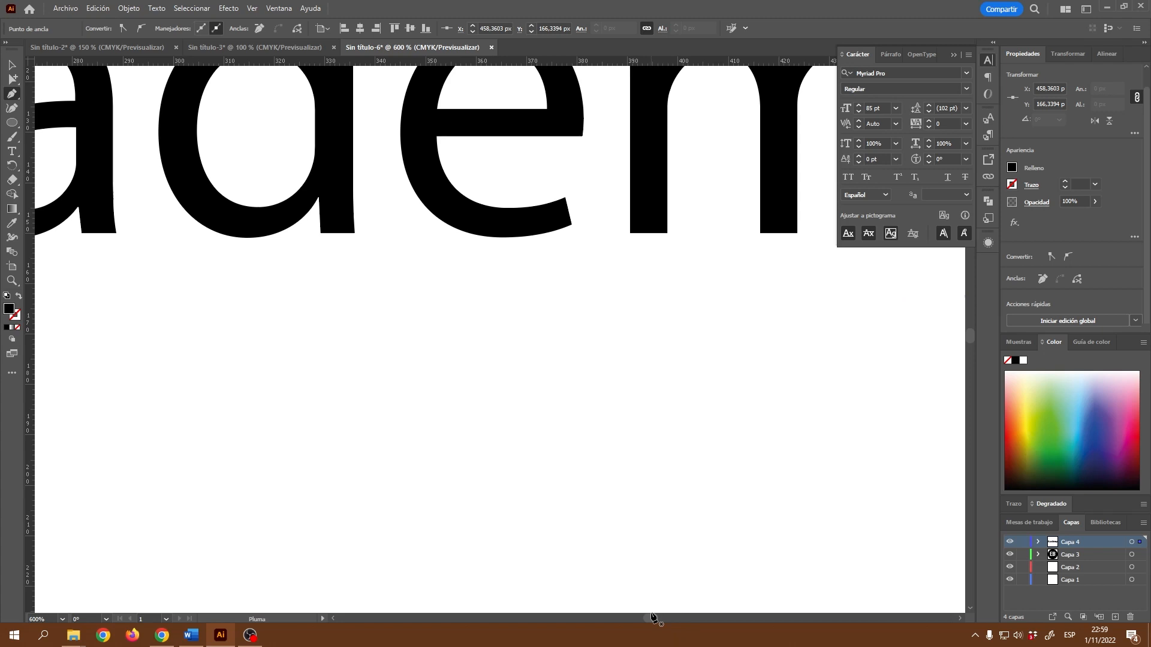
pyautogui.moveTo(651, 618); pyautogui.dragTo(654, 618)
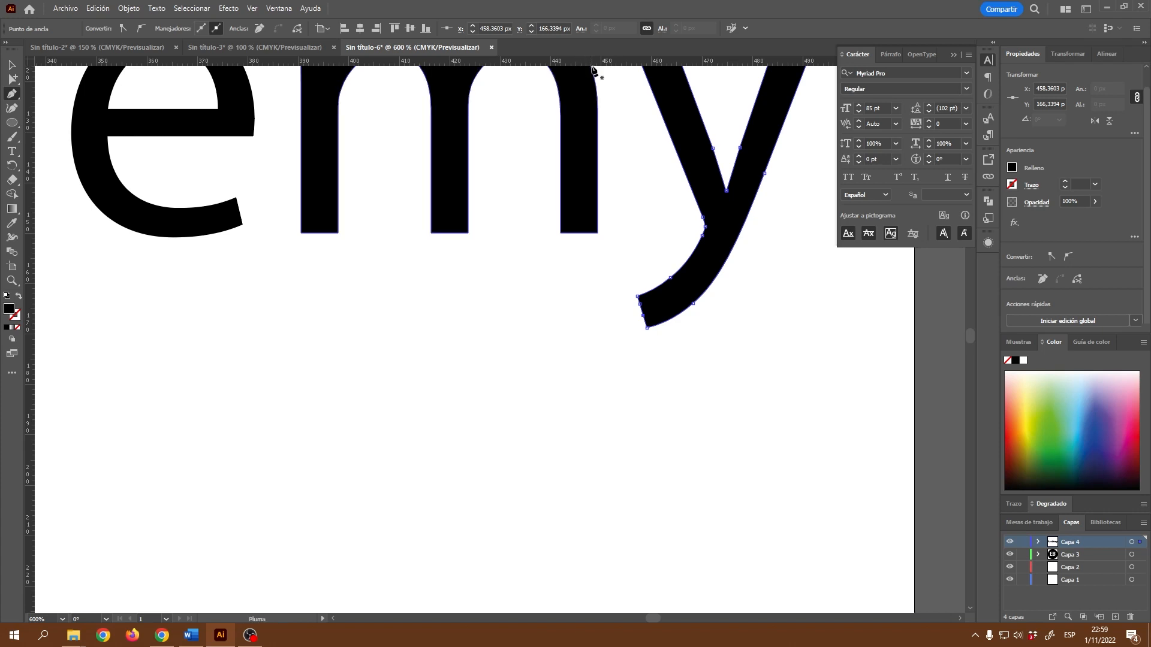
pyautogui.moveTo(594, 60); pyautogui.dragTo(613, 294)
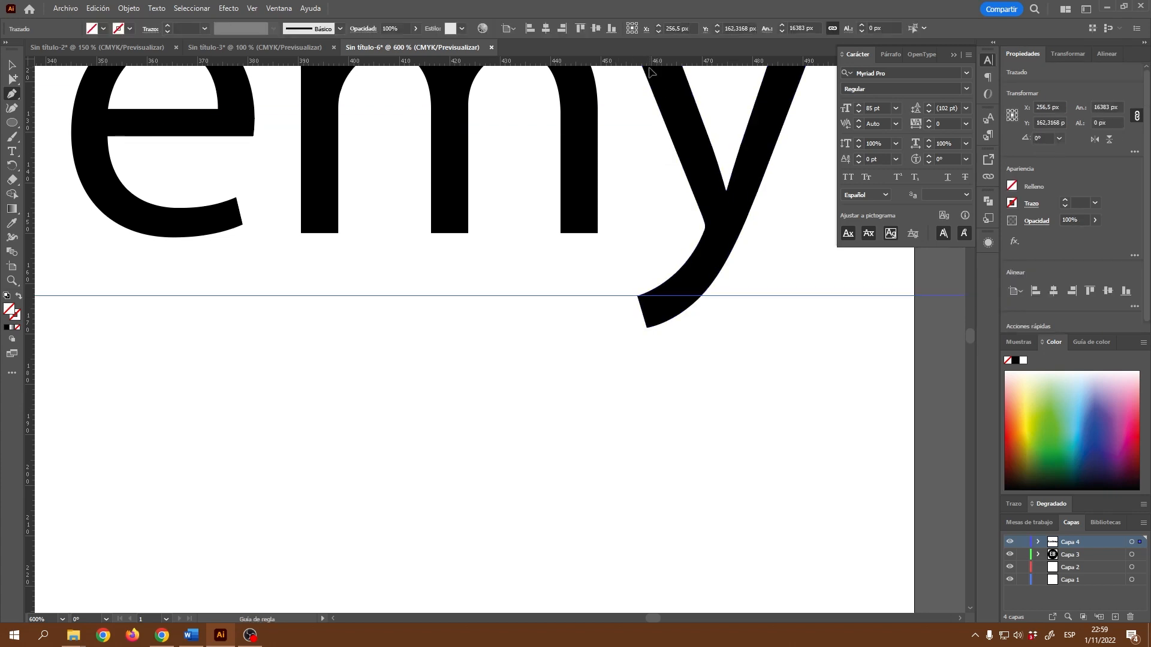
pyautogui.moveTo(650, 63); pyautogui.dragTo(664, 327)
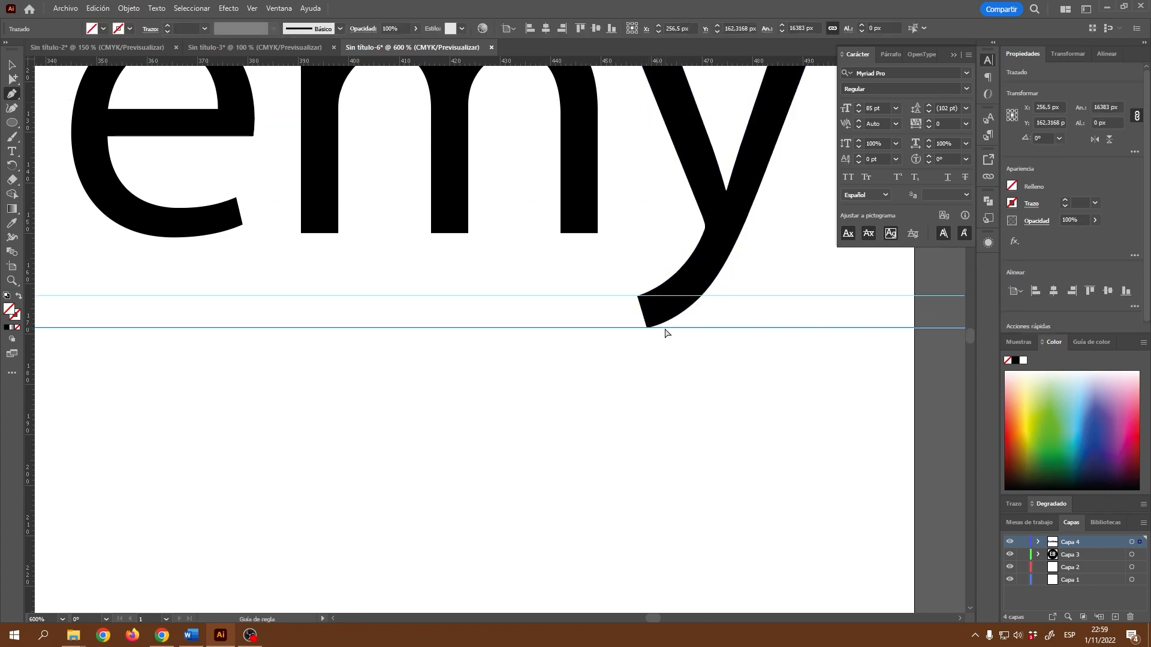
# Move the upper added anchor point of the y's tail along the upper guide into the black circle, to about X 141.6 px.
pyautogui.keyDown('ctrl'); pyautogui.click(657, 317); pyautogui.keyUp('ctrl')
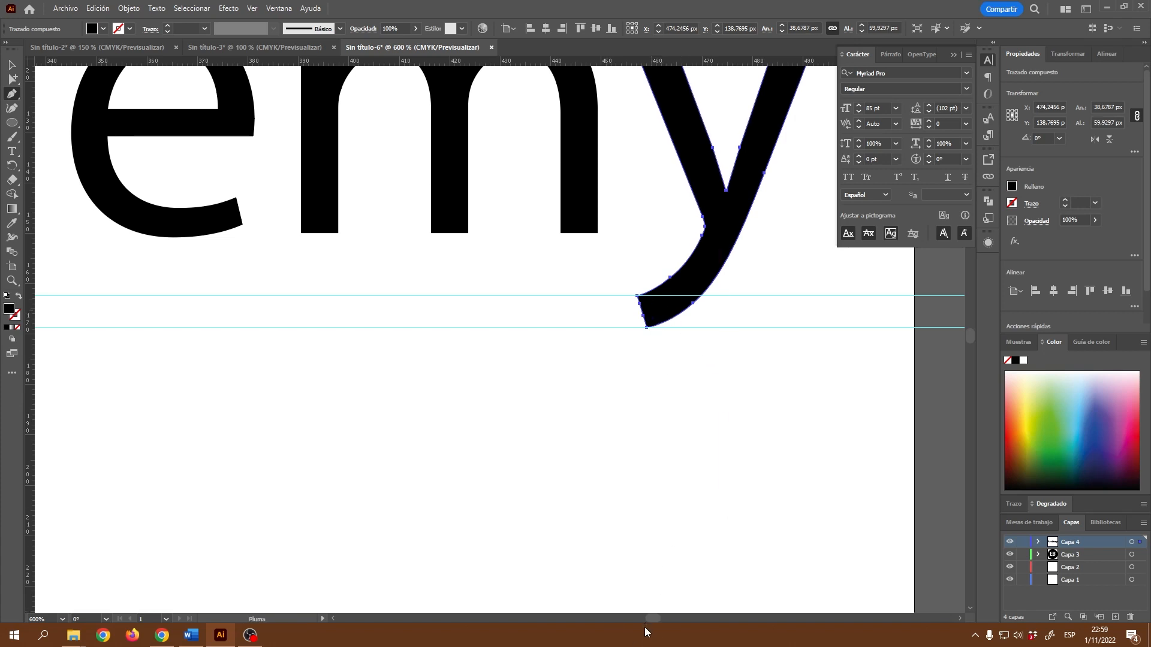
pyautogui.scroll(-1, 651, 508)
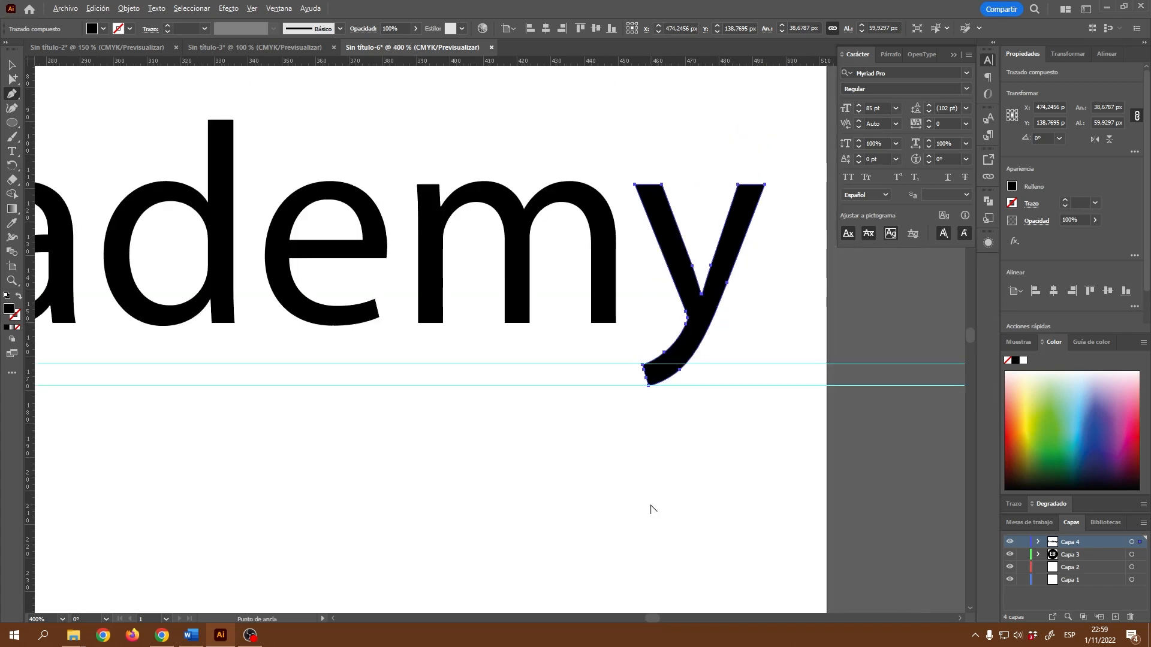
pyautogui.moveTo(650, 619); pyautogui.dragTo(645, 618)
pyautogui.scroll(-1, 664, 512)
pyautogui.scroll(-1, 757, 482)
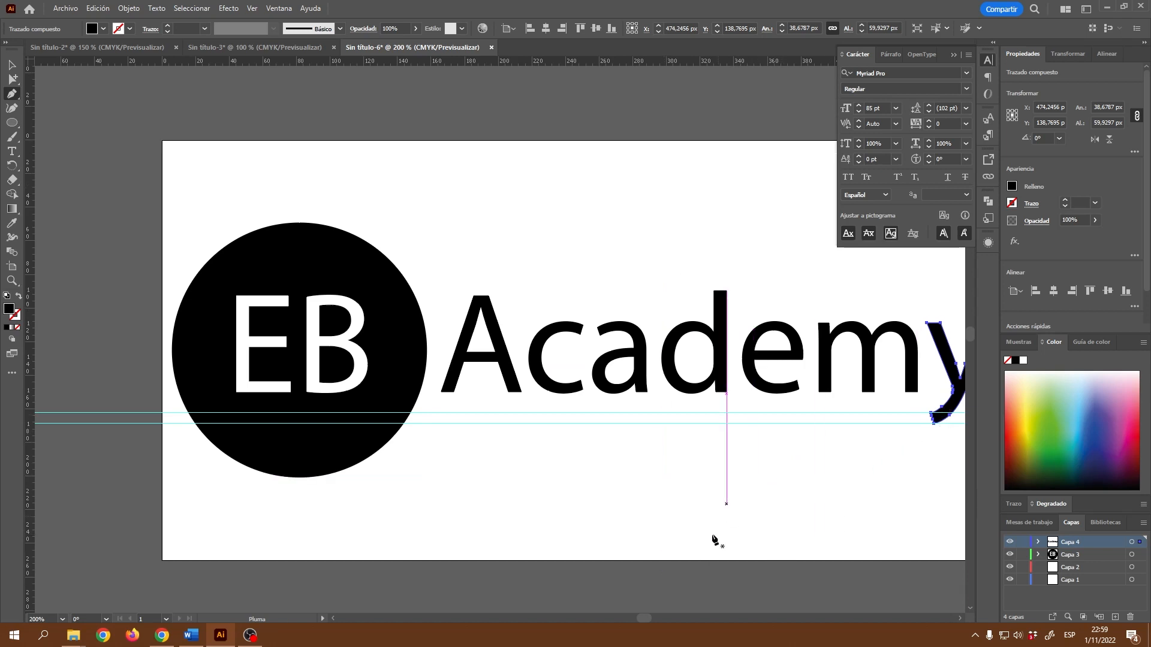
pyautogui.scroll(1, 670, 573)
pyautogui.moveTo(642, 619); pyautogui.dragTo(645, 620)
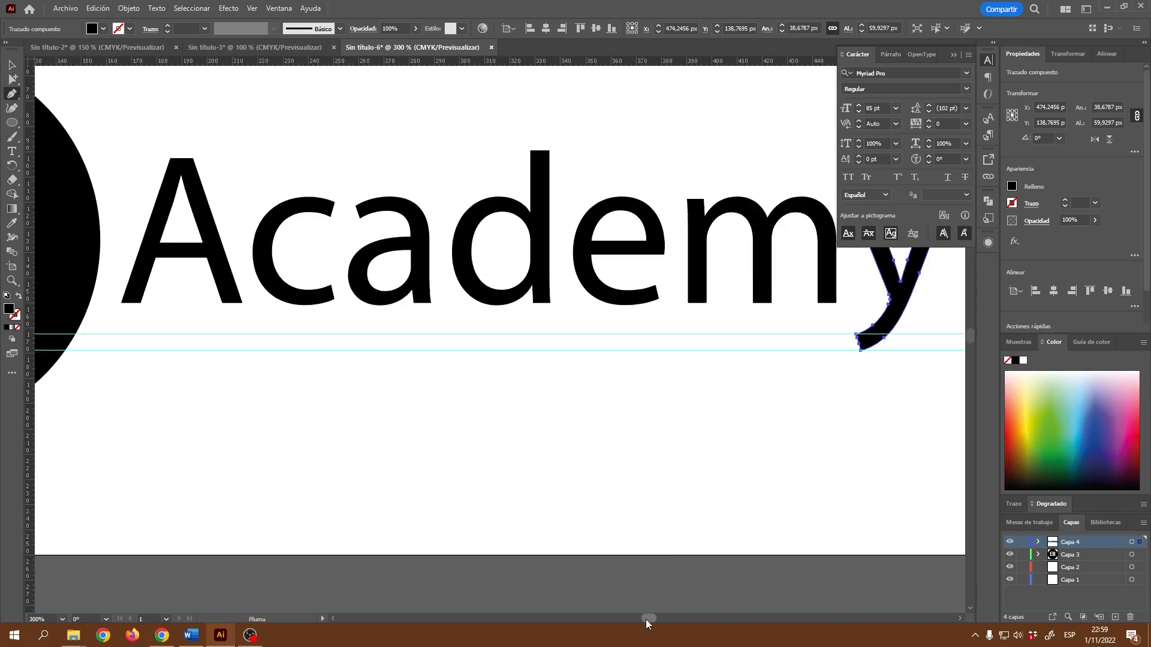
pyautogui.keyDown('ctrl'); pyautogui.click(858, 338); pyautogui.keyUp('ctrl')
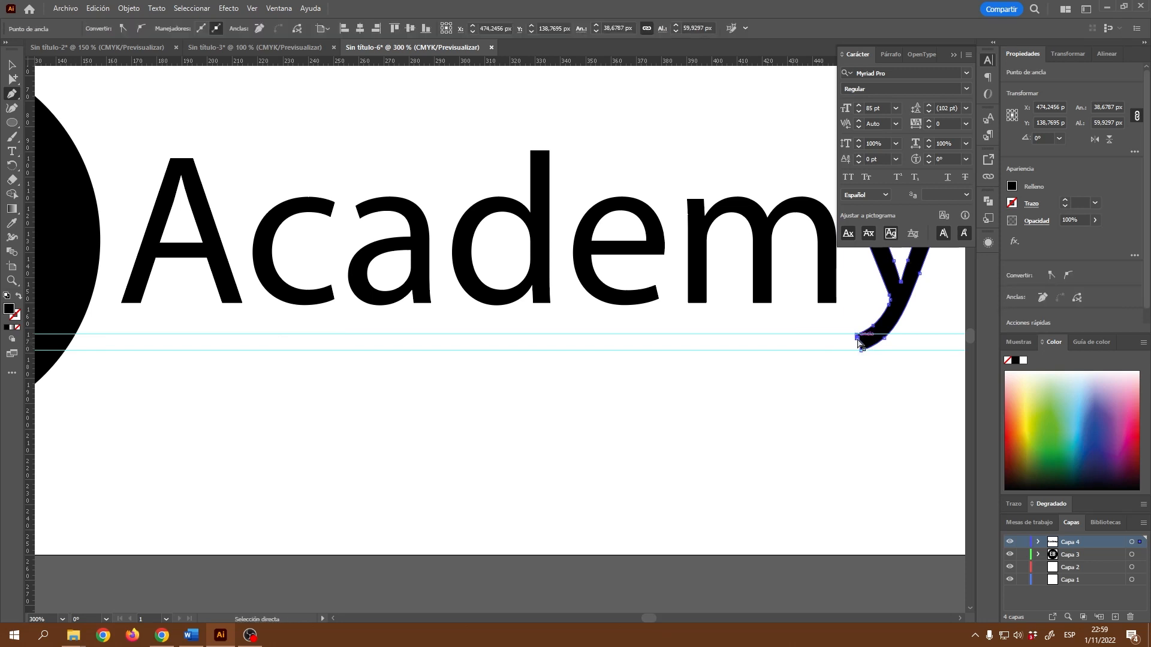
pyautogui.moveTo(858, 339); pyautogui.dragTo(60, 335)
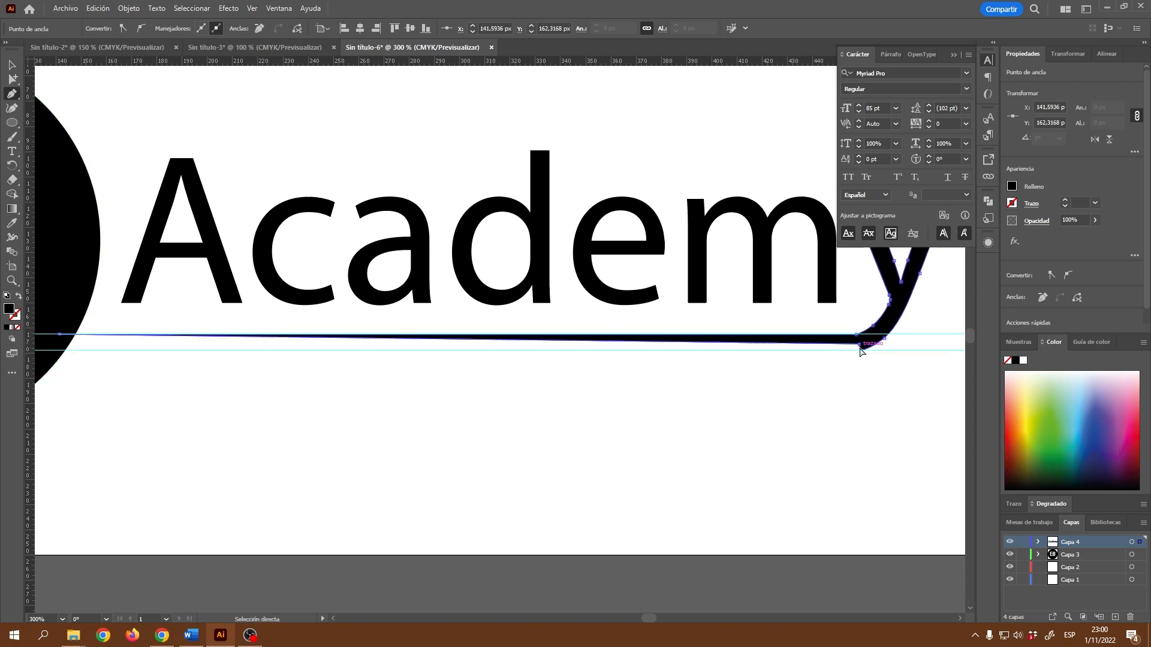
# Move the lower added anchor point along the lower guide into the circle, to about X 137.8 px, and deselect the letter.
pyautogui.moveTo(860, 349); pyautogui.dragTo(51, 353)
pyautogui.scroll(-2, 468, 403)
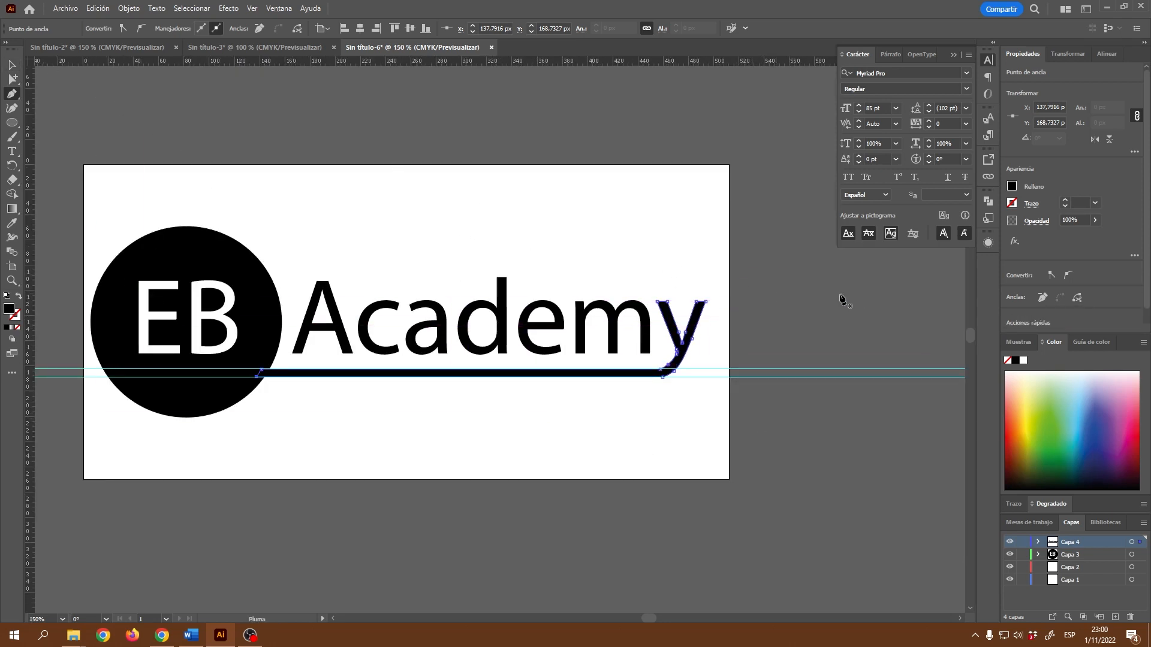
pyautogui.press('ctrl')
pyautogui.click(11, 66)
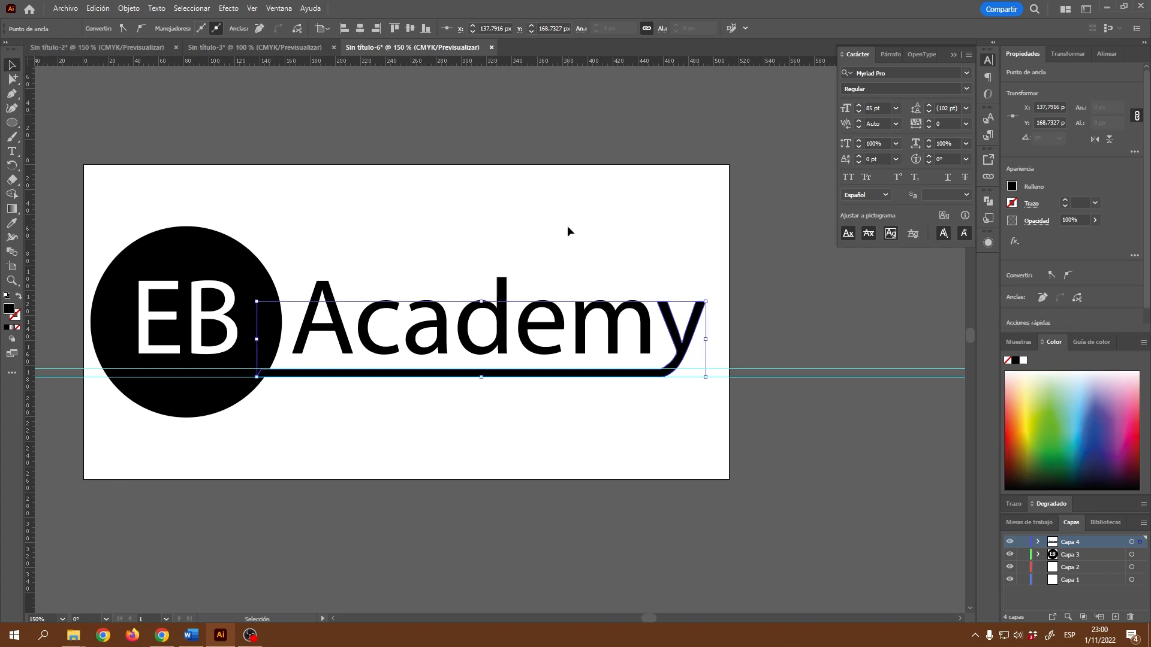
pyautogui.click(567, 227)
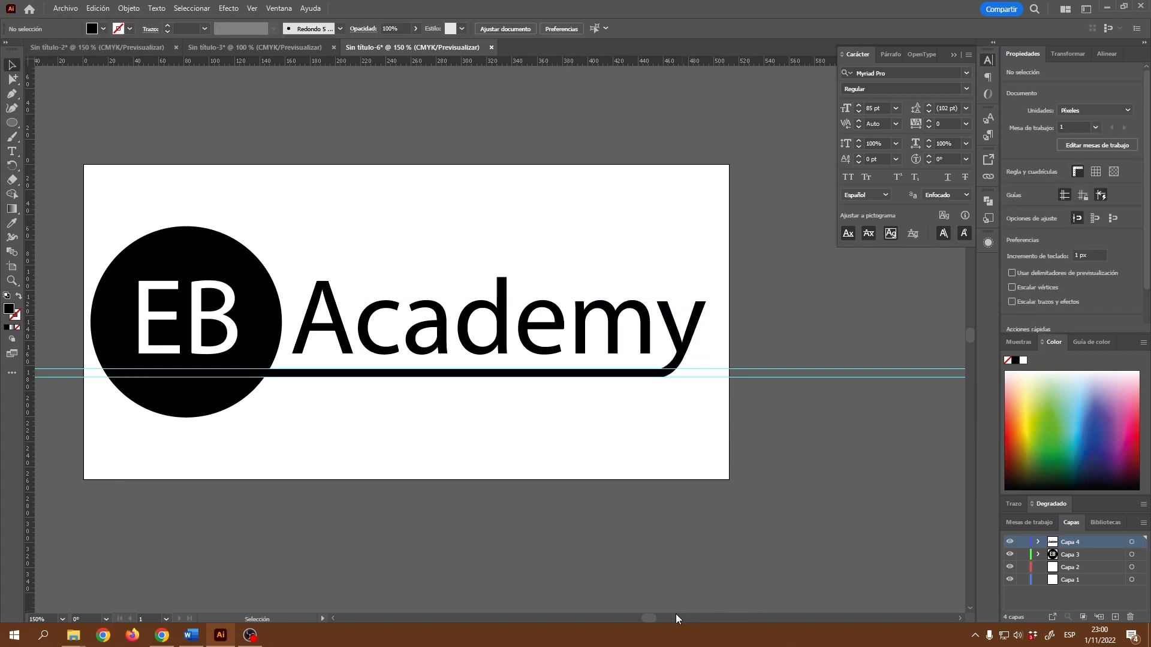
pyautogui.moveTo(651, 617); pyautogui.dragTo(648, 619)
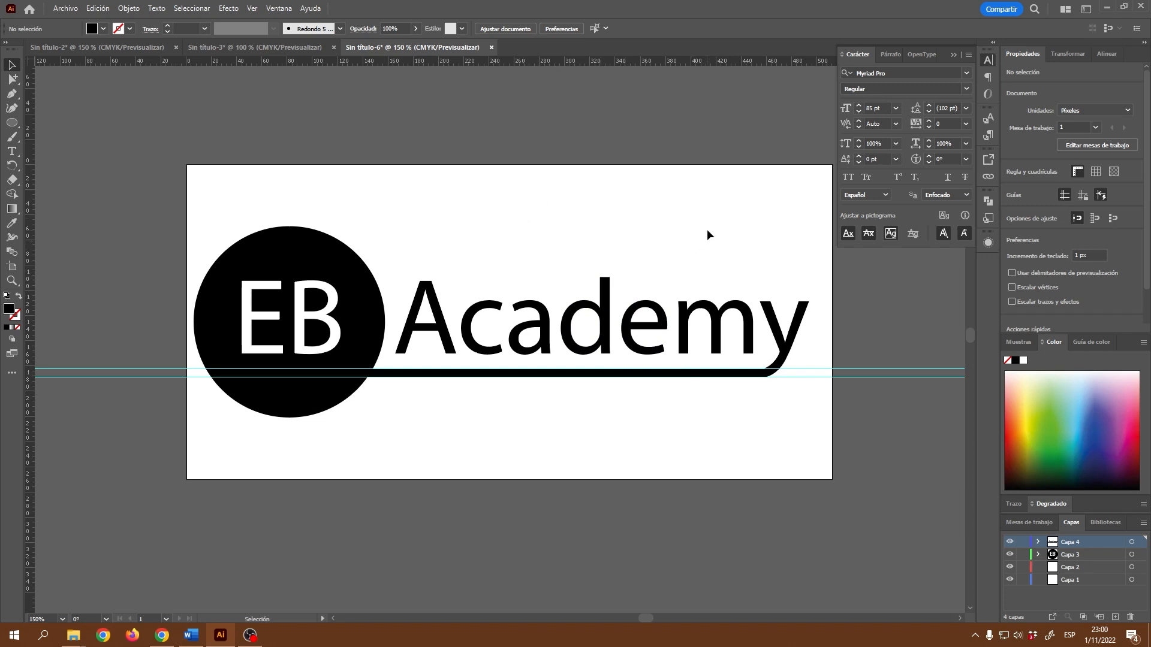
# Save the document as "Logo web" in Adobe Illustrator (AI) format with the Illustrator 2020 version options.
pyautogui.click(66, 9)
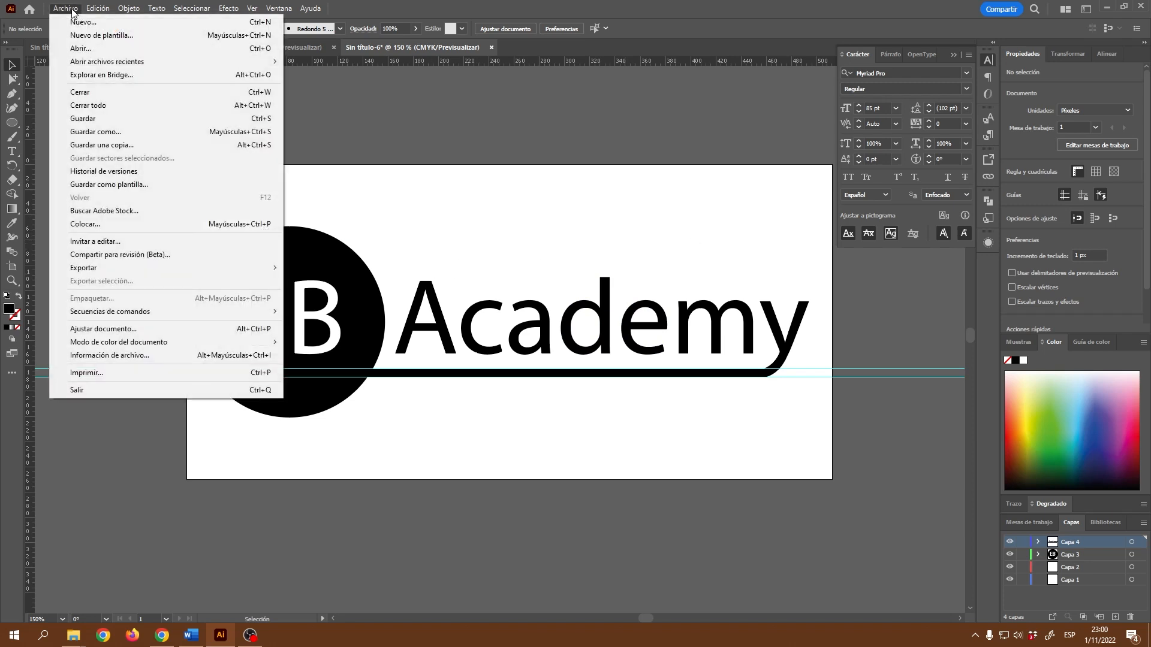
pyautogui.click(104, 130)
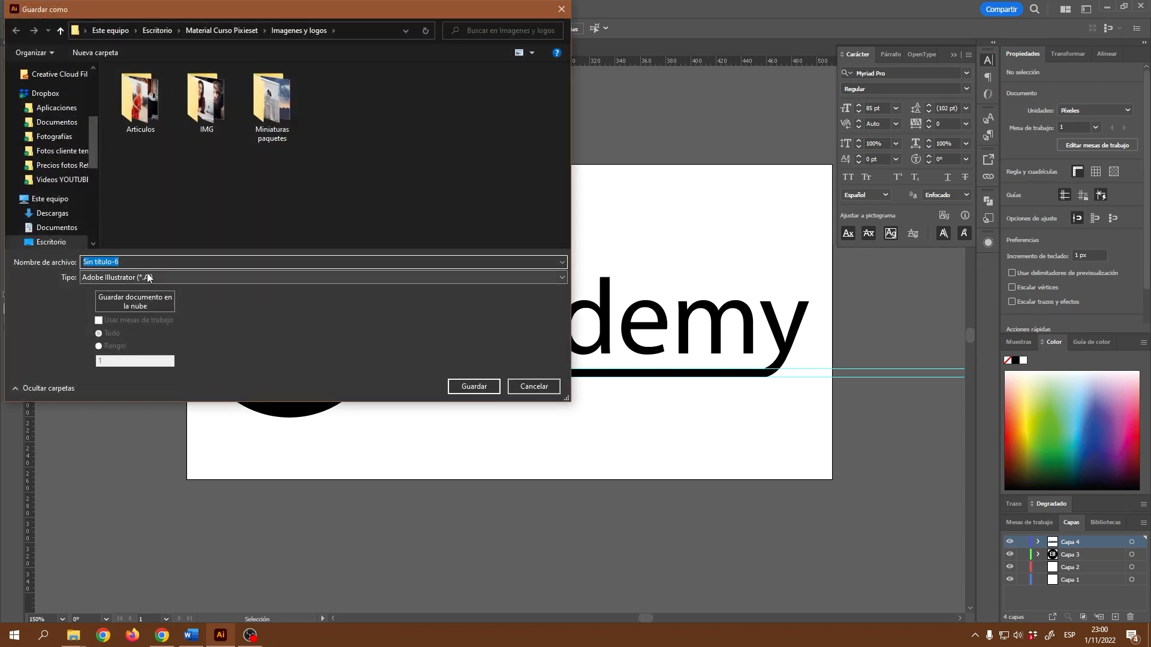
pyautogui.write('Logo web')
pyautogui.click(196, 279)
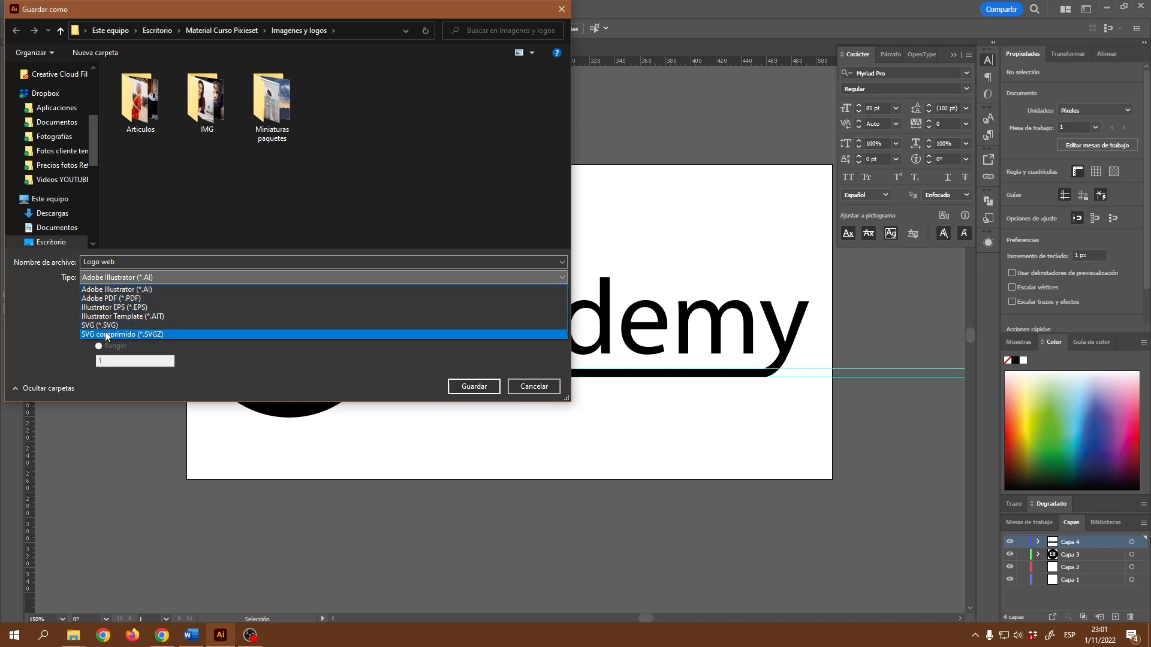
pyautogui.click(160, 289)
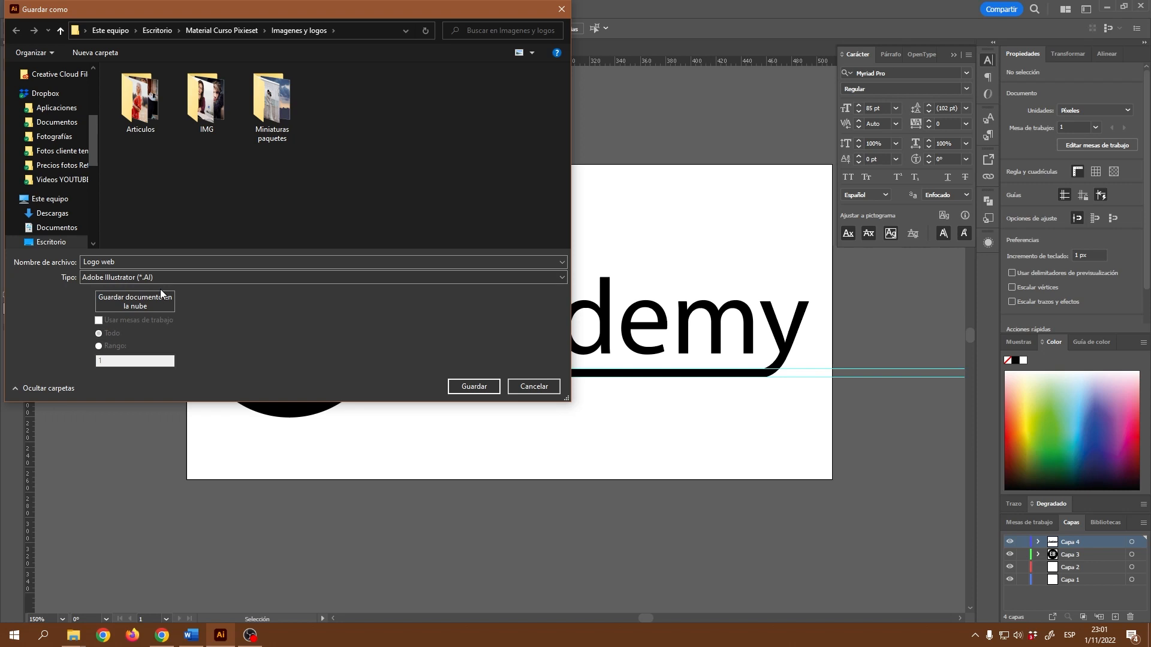
pyautogui.click(474, 386)
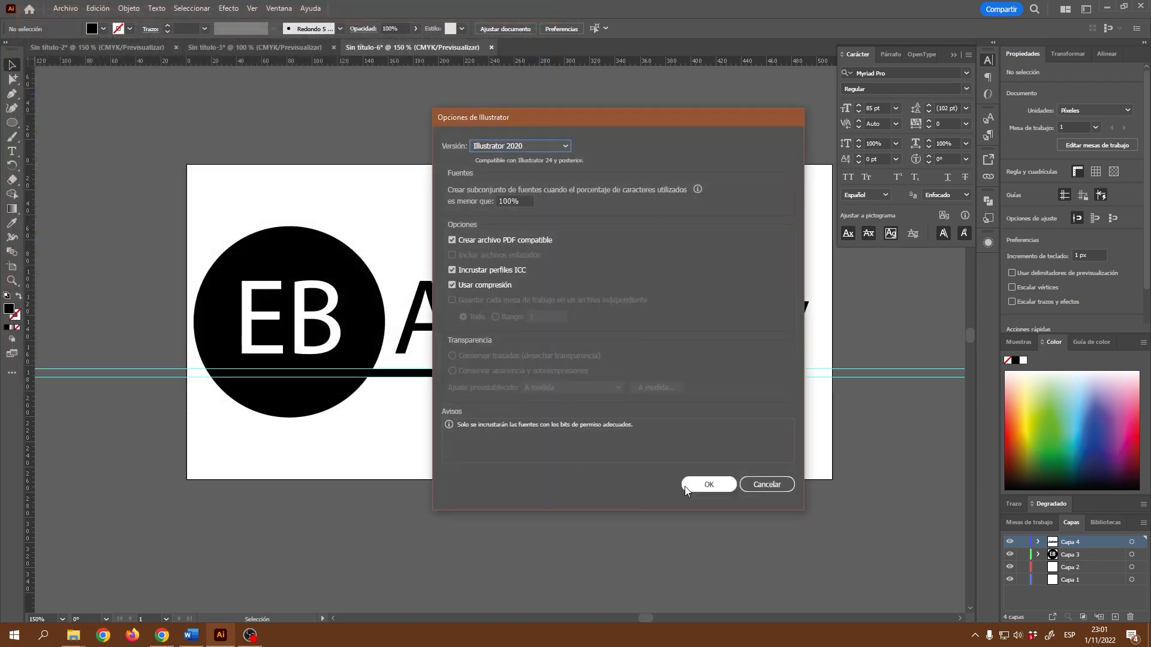
pyautogui.click(703, 488)
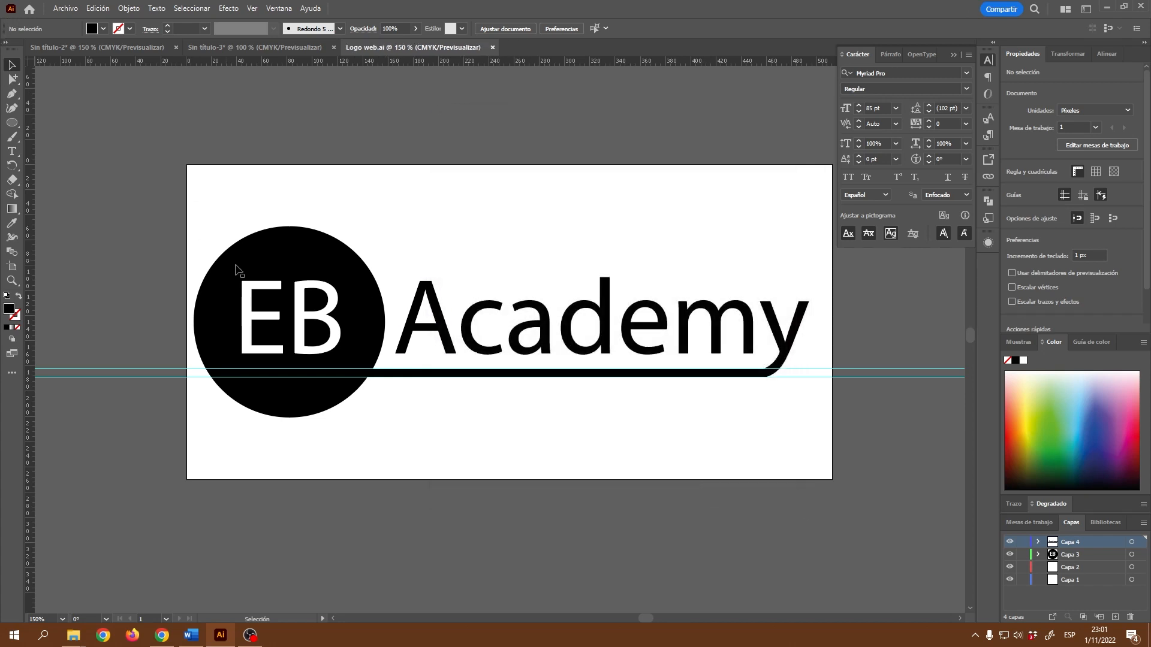
# Export the logo for web as a transparent 512 x 250 px PNG-24 named Logo-web in the Imagenes y logos folder.
pyautogui.click(65, 9)
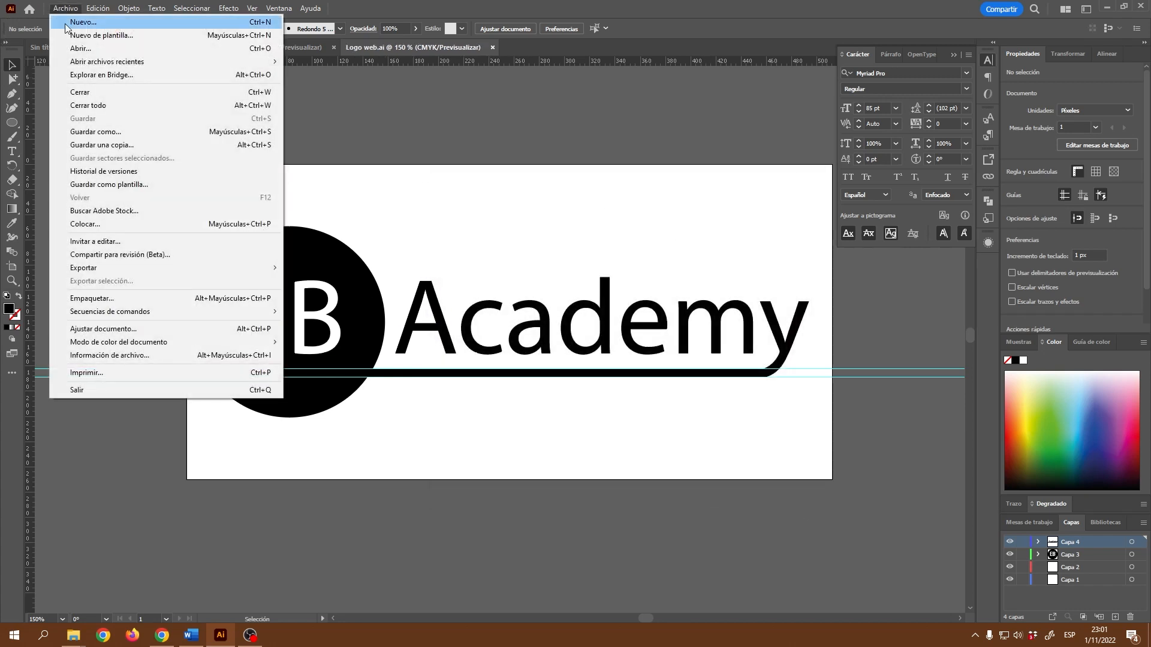
pyautogui.moveTo(243, 266)
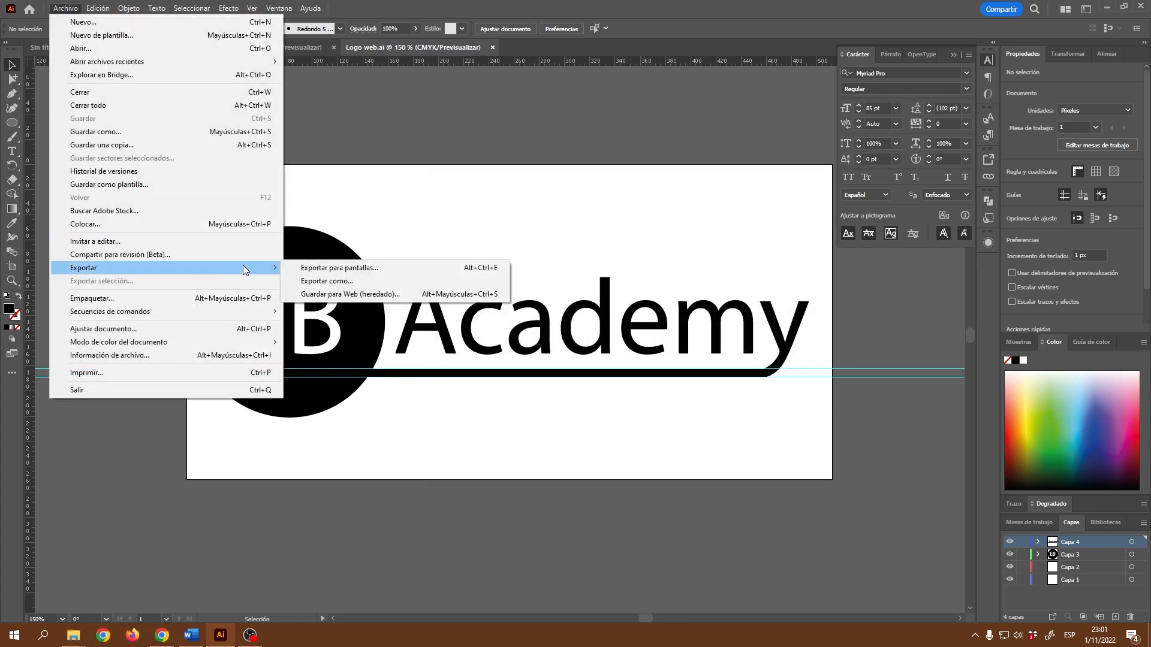
pyautogui.click(397, 294)
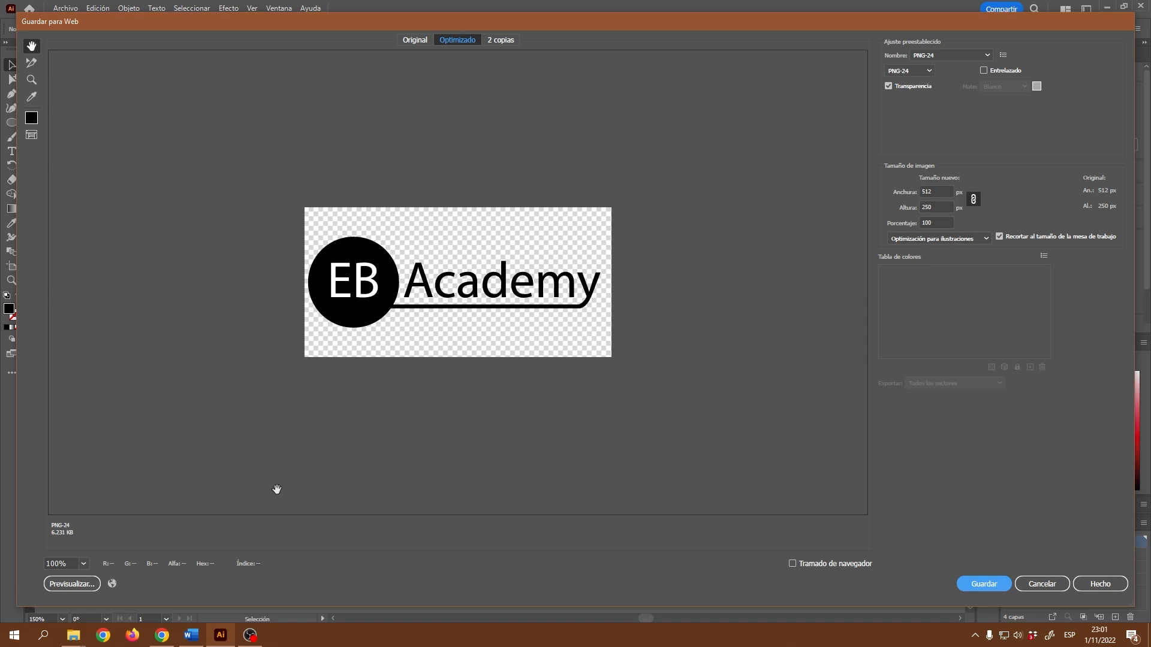
pyautogui.click(905, 73)
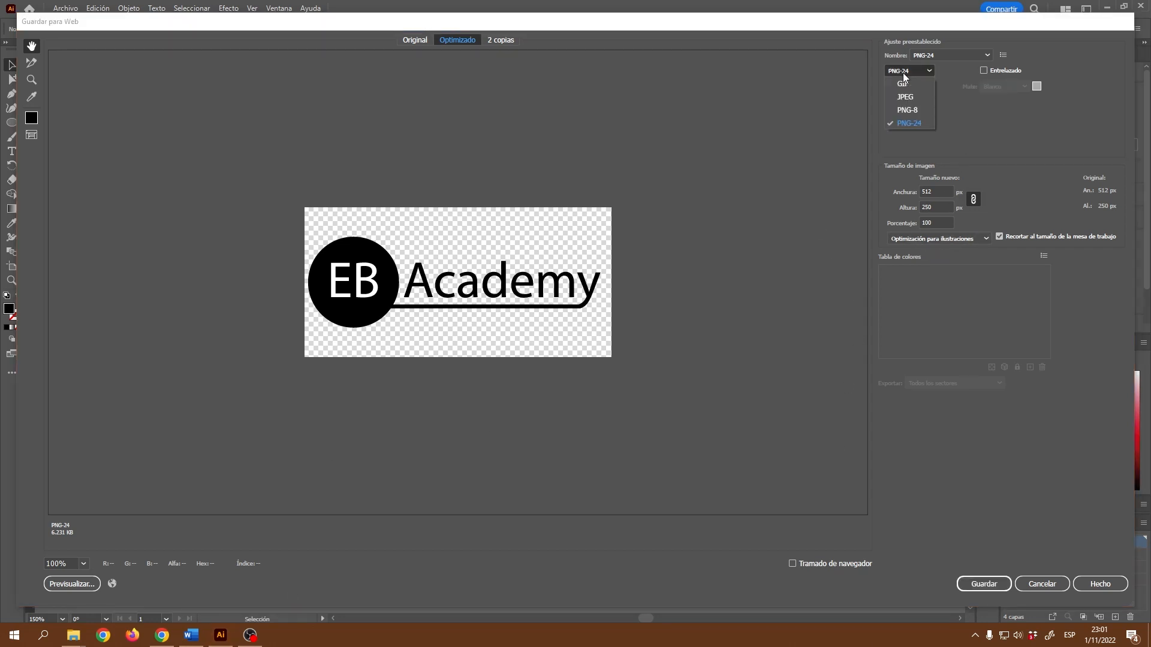
pyautogui.click(906, 73)
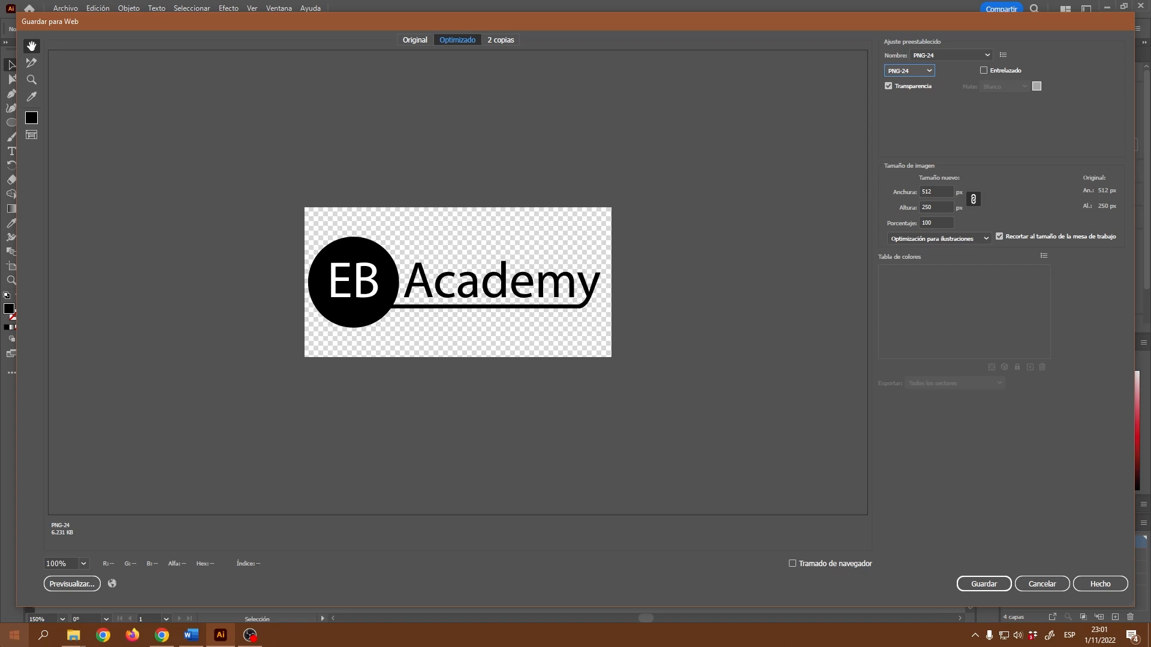
pyautogui.click(989, 585)
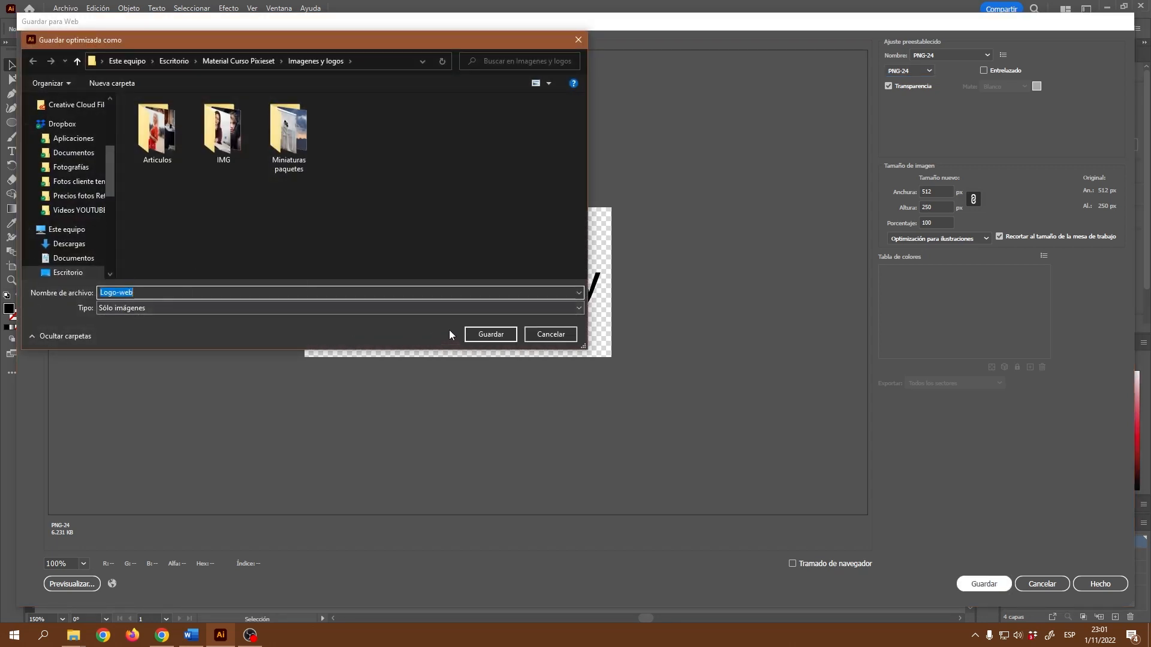
pyautogui.click(473, 333)
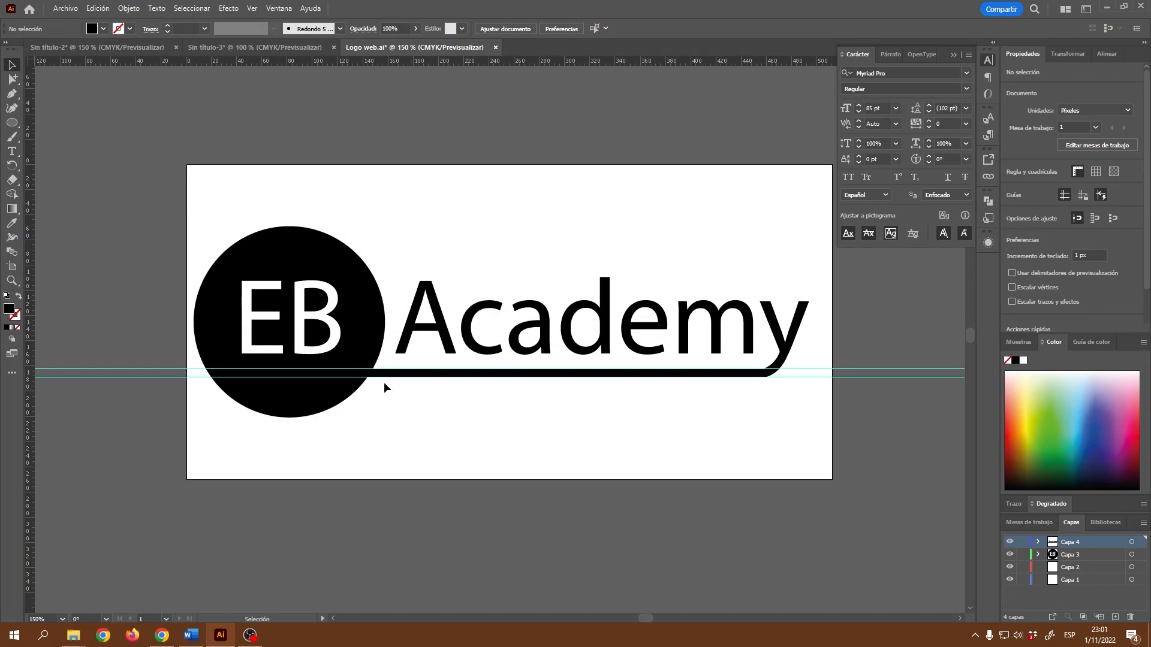
# Check the circular EB logo in the Sin título-3 document, and create a new 512 x 512 px document from the recent presets.
pyautogui.click(221, 46)
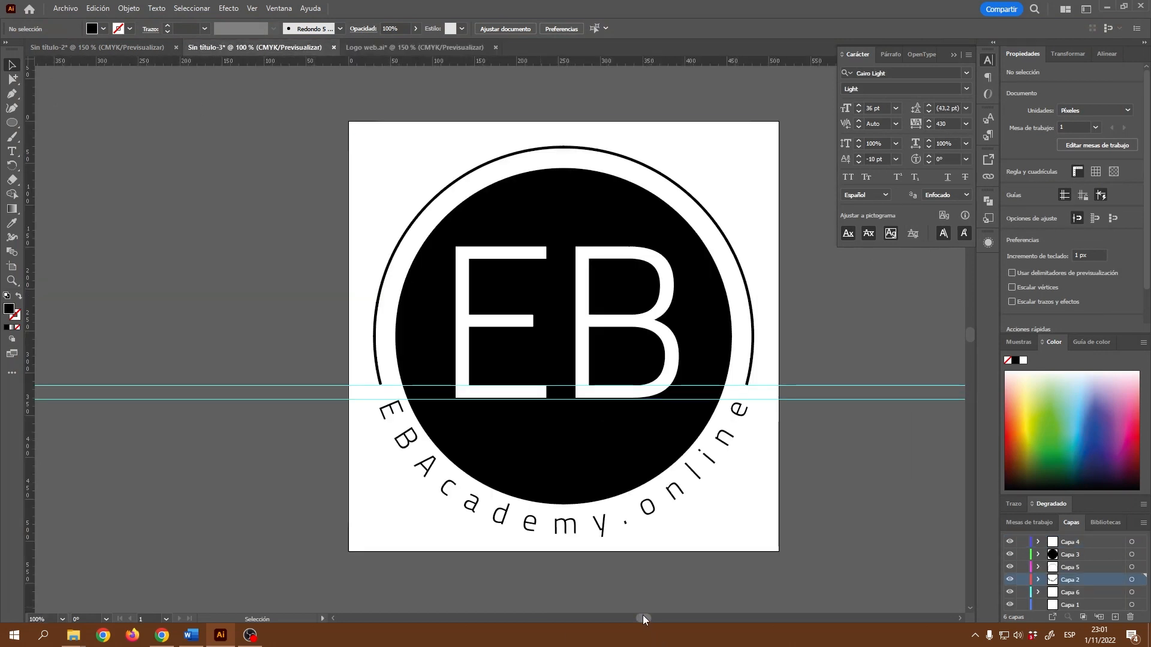
pyautogui.moveTo(643, 615); pyautogui.dragTo(646, 615)
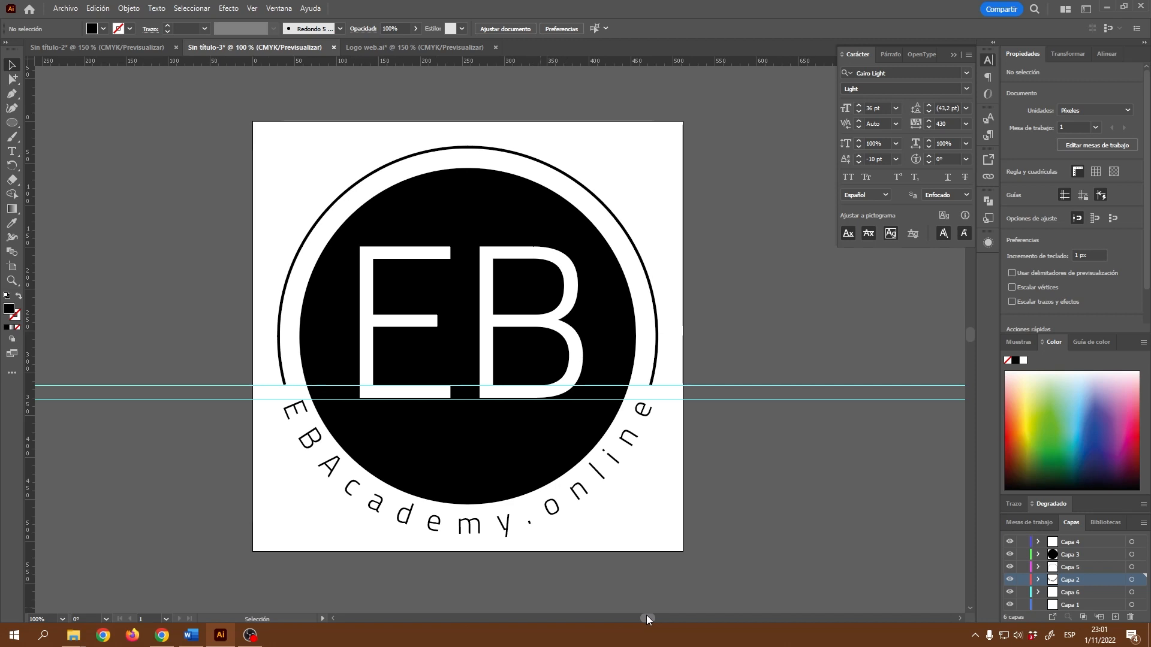
pyautogui.click(421, 49)
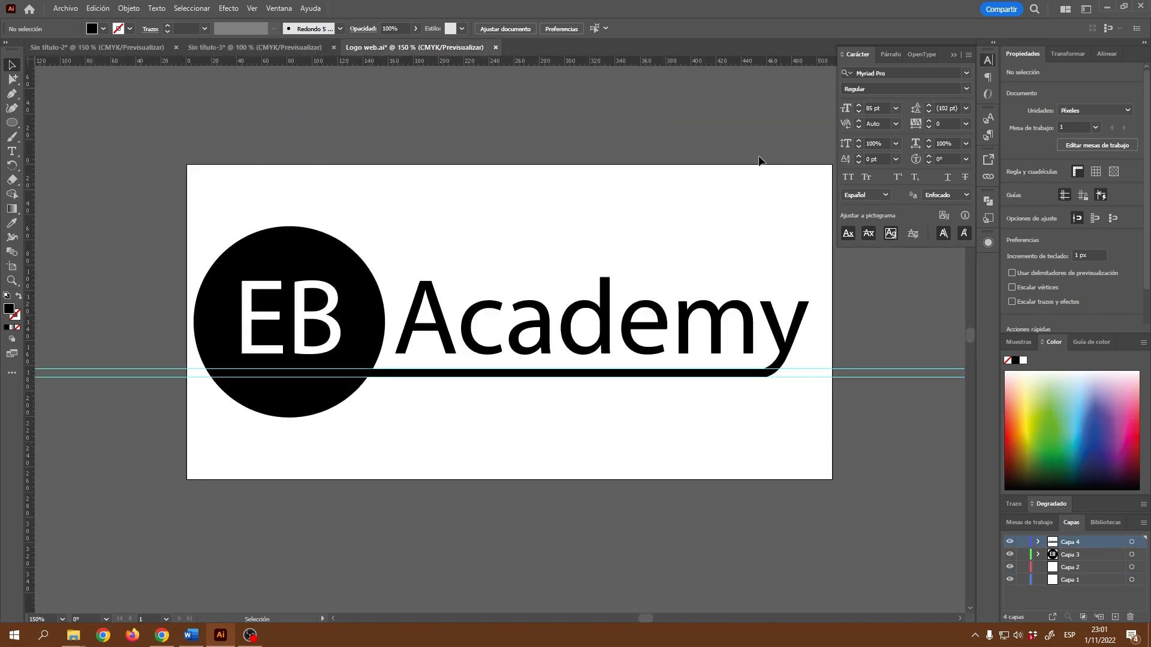
pyautogui.click(70, 11)
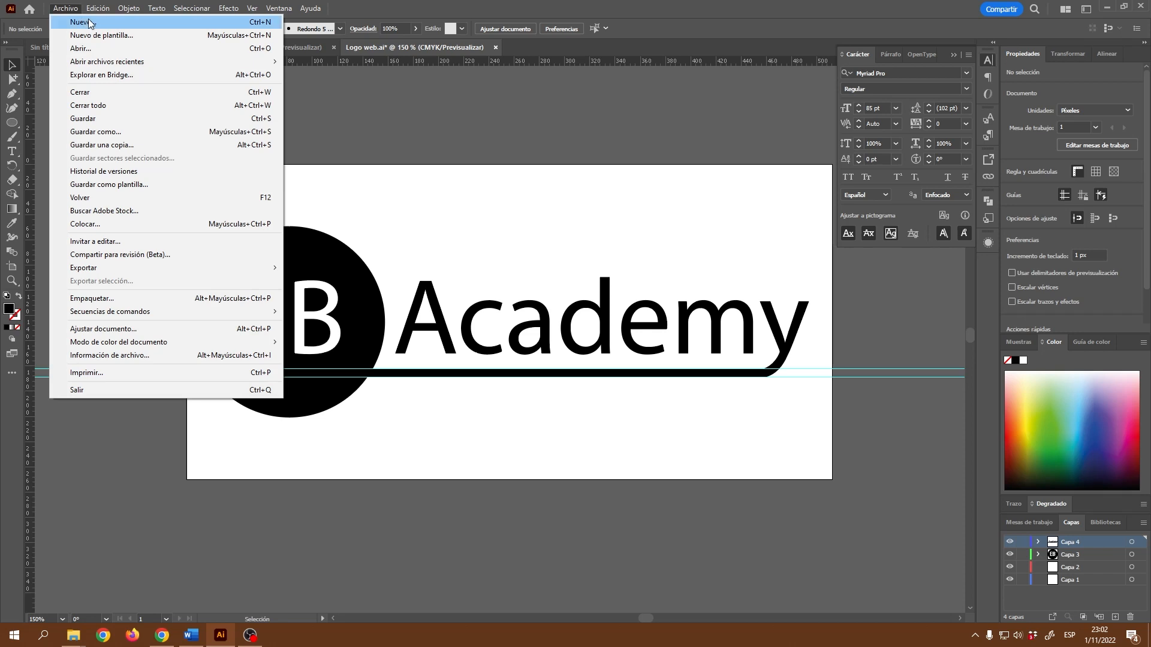
pyautogui.click(88, 23)
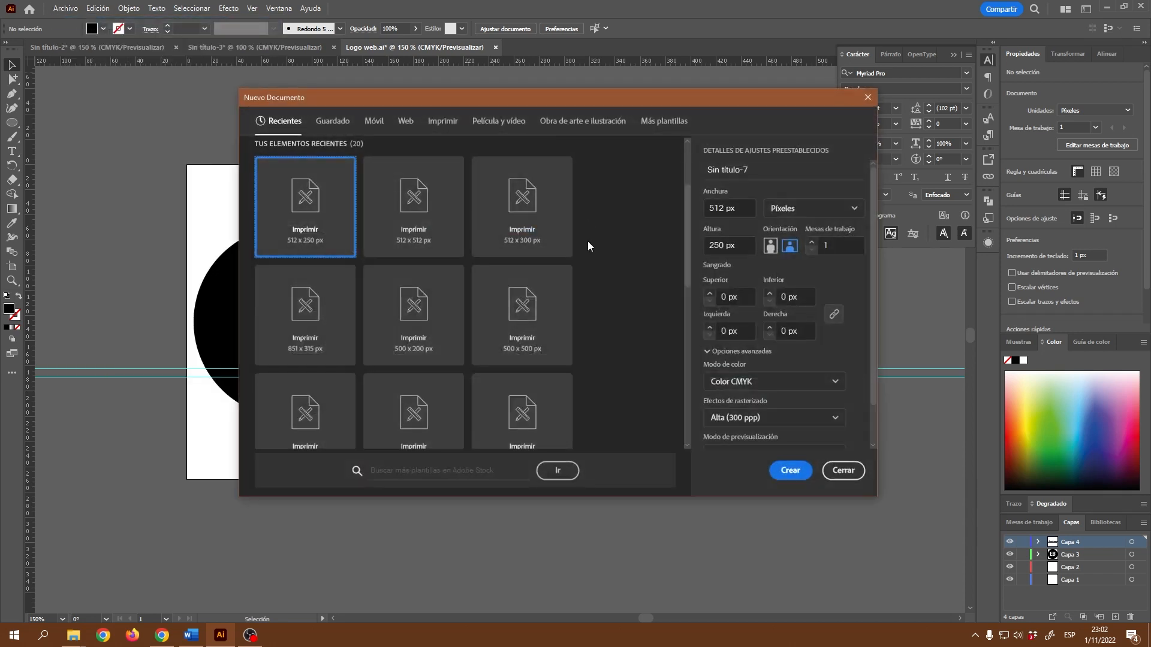
pyautogui.click(416, 201)
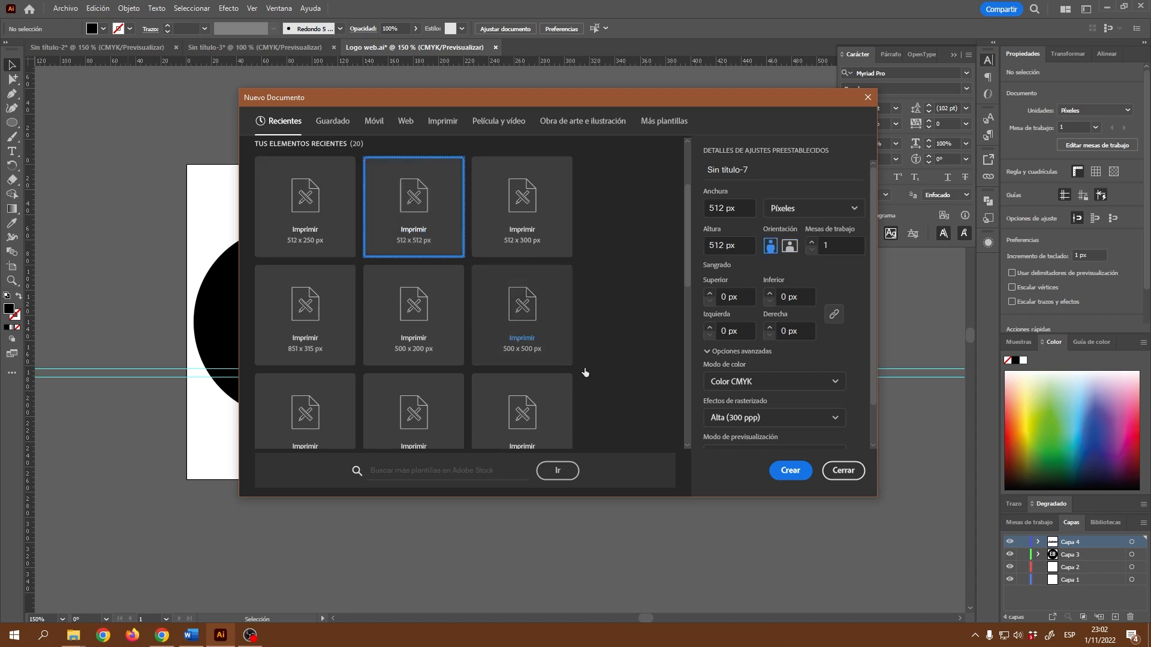
pyautogui.click(790, 470)
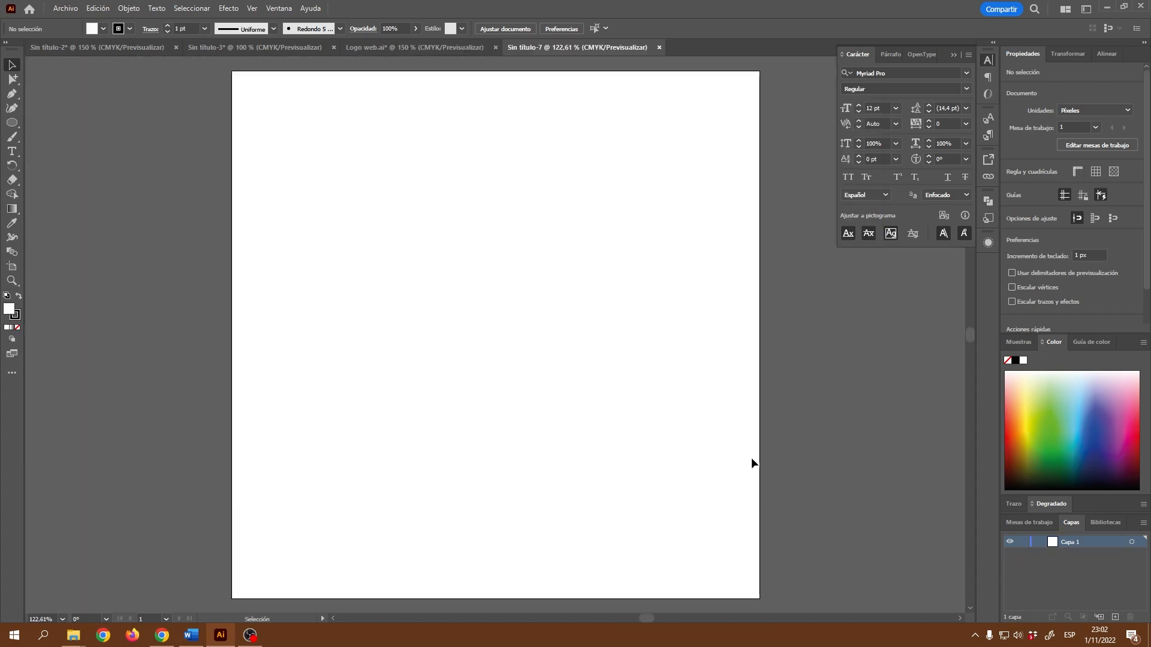
pyautogui.hotkey('ctrl', '1')
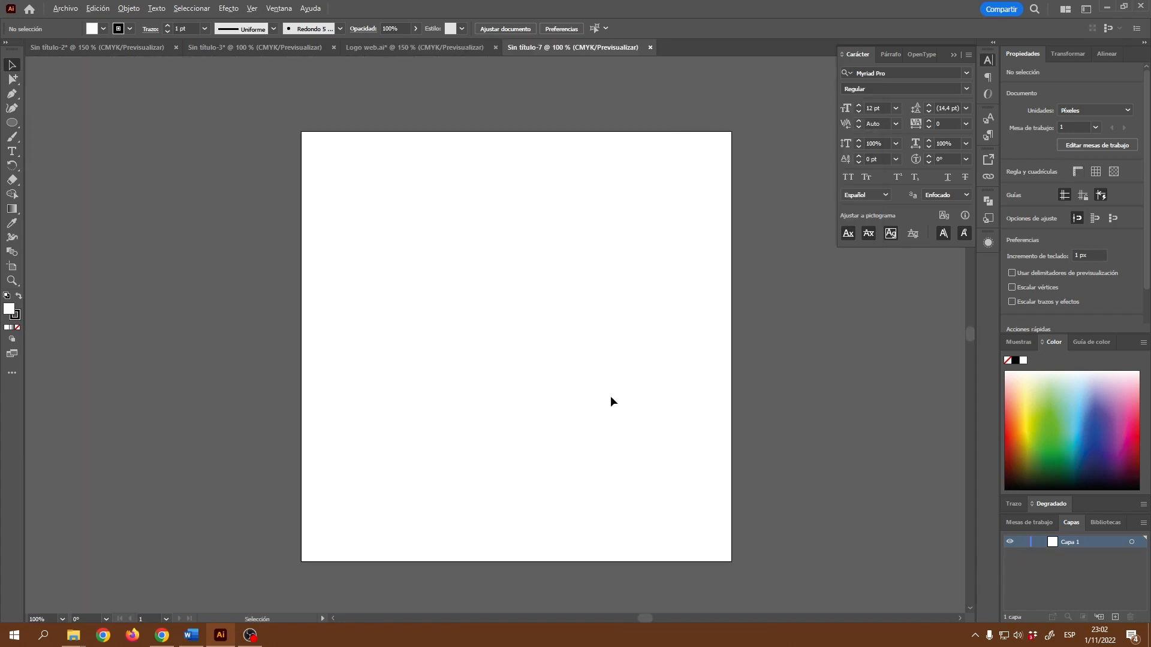
# Add a new layer and draw a circle on it, setting its width and height to 450 px.
pyautogui.click(1115, 617)
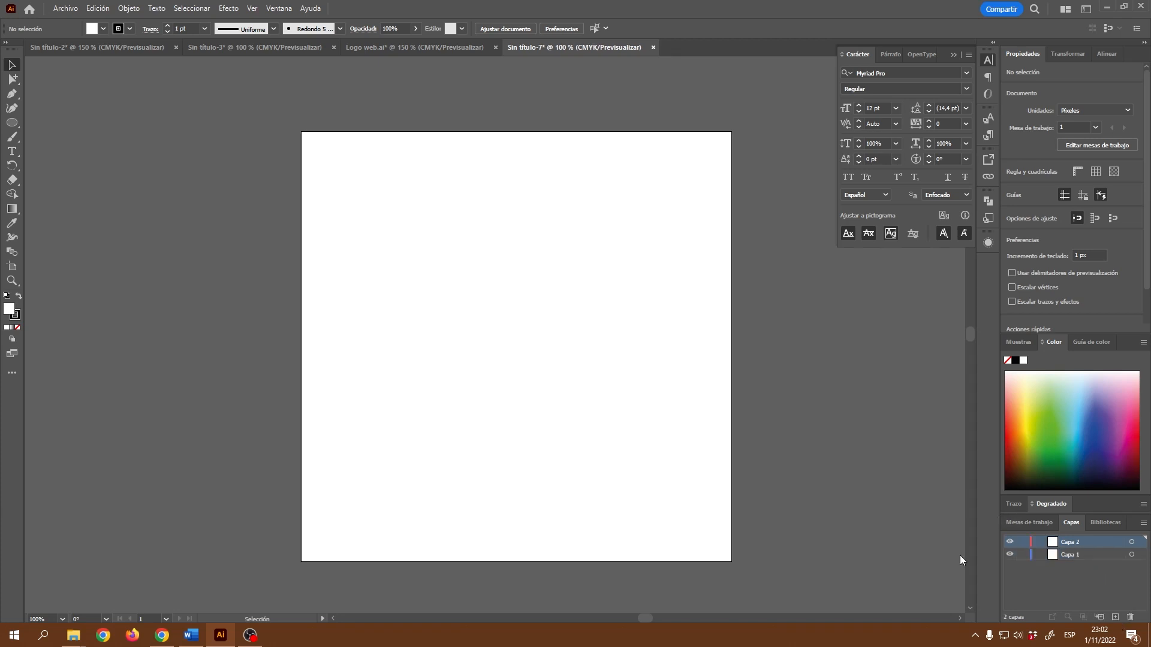
pyautogui.click(13, 122)
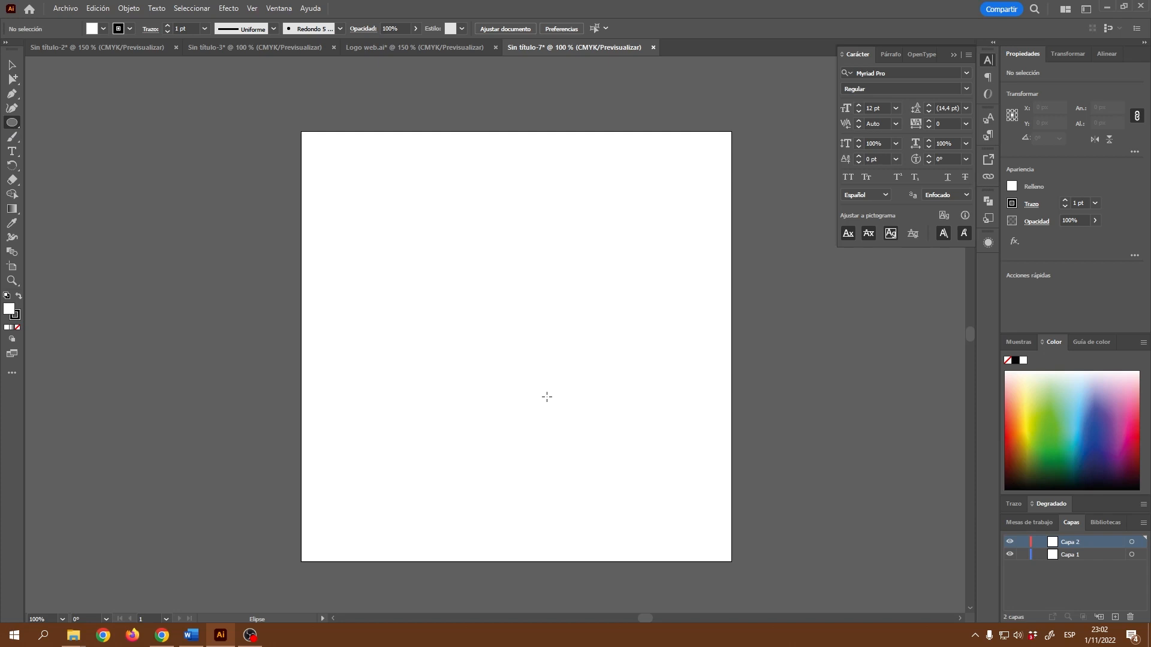
pyautogui.moveTo(426, 282); pyautogui.dragTo(643, 501)
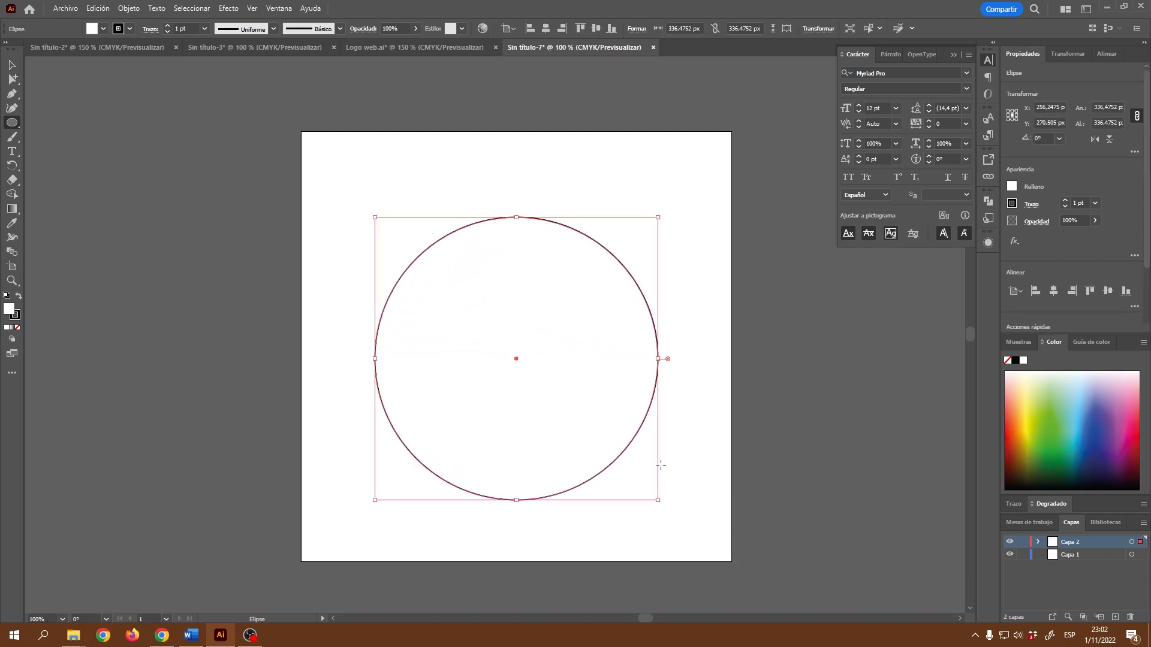
pyautogui.click(1094, 108)
pyautogui.write('450')
pyautogui.press('Return')
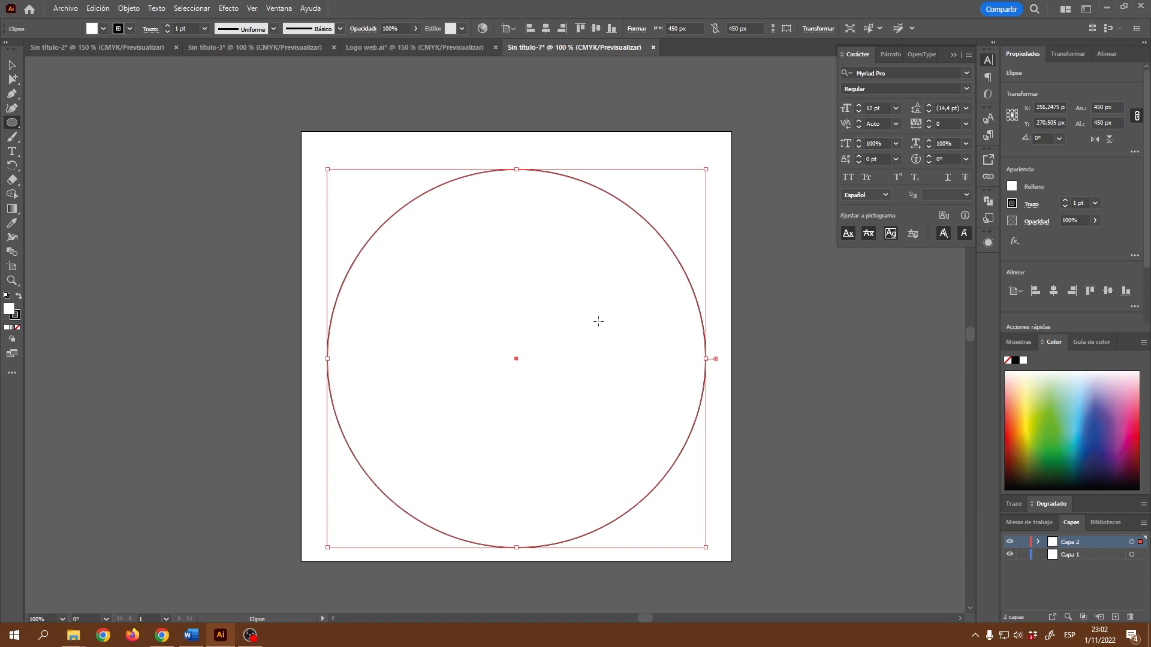
# Fill the circle with black and remove its stroke.
pyautogui.click(103, 28)
pyautogui.click(33, 49)
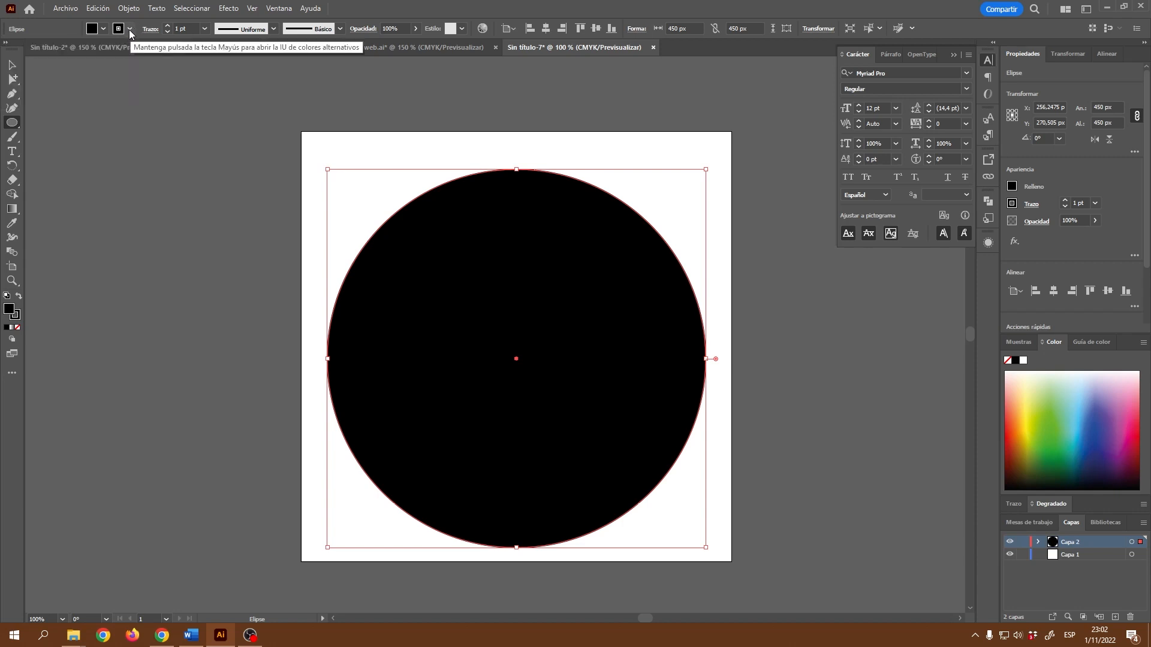
pyautogui.click(8, 49)
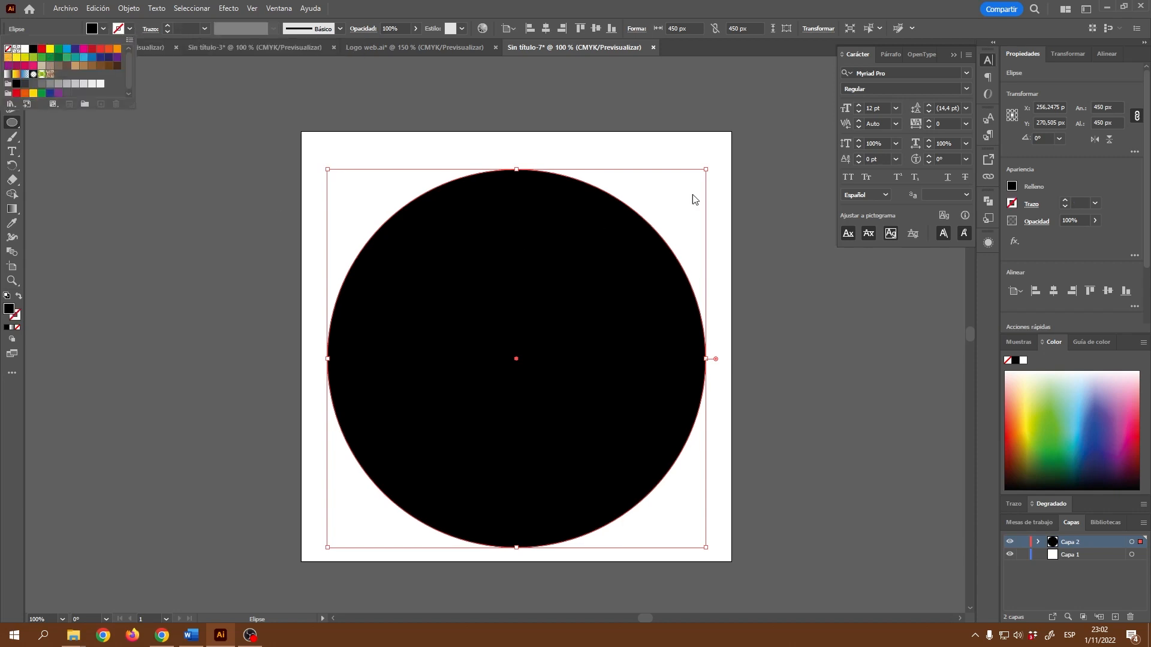
# Center the black circle horizontally and vertically on the artboard.
pyautogui.click(546, 30)
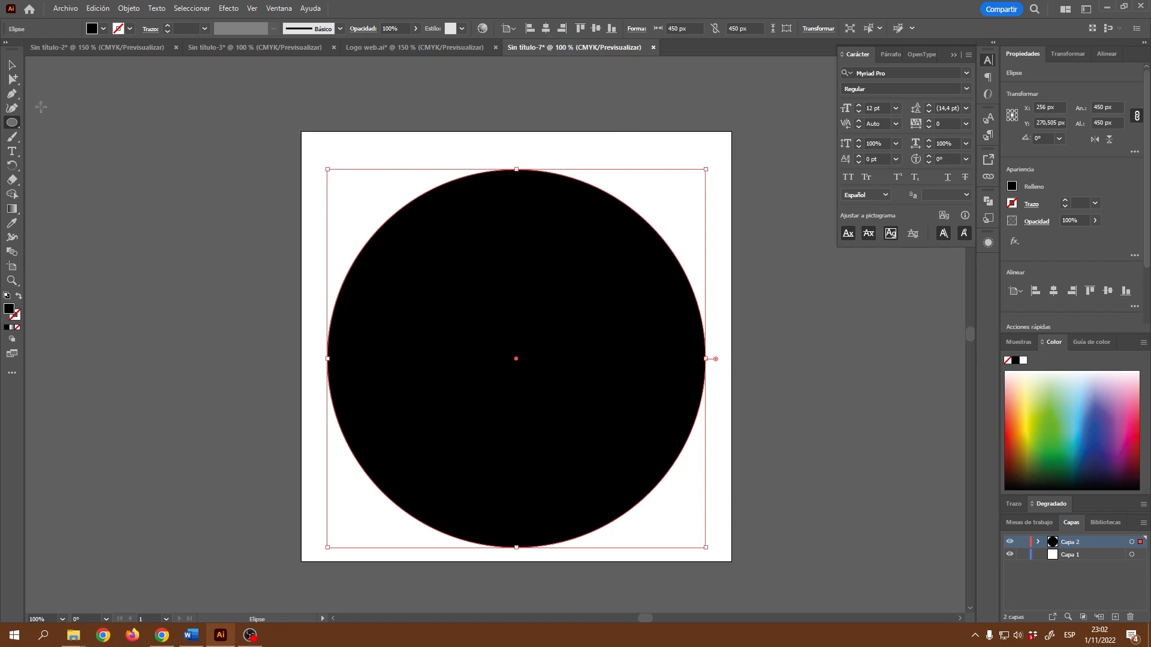
pyautogui.click(11, 65)
pyautogui.click(860, 369)
pyautogui.click(666, 327)
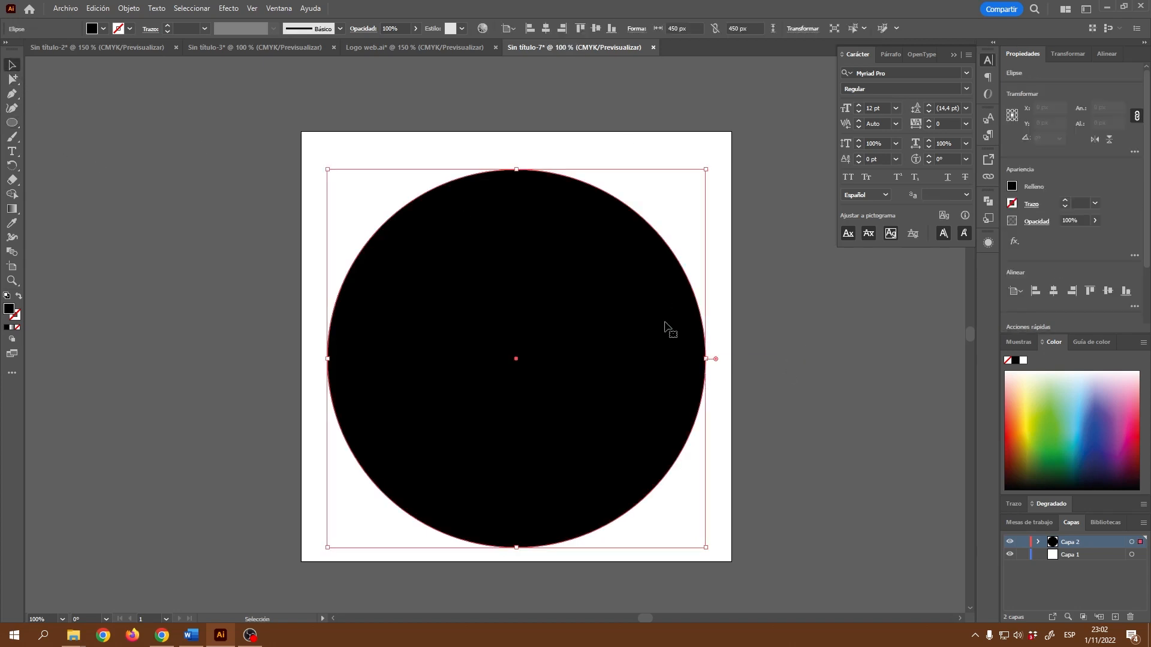
pyautogui.click(595, 28)
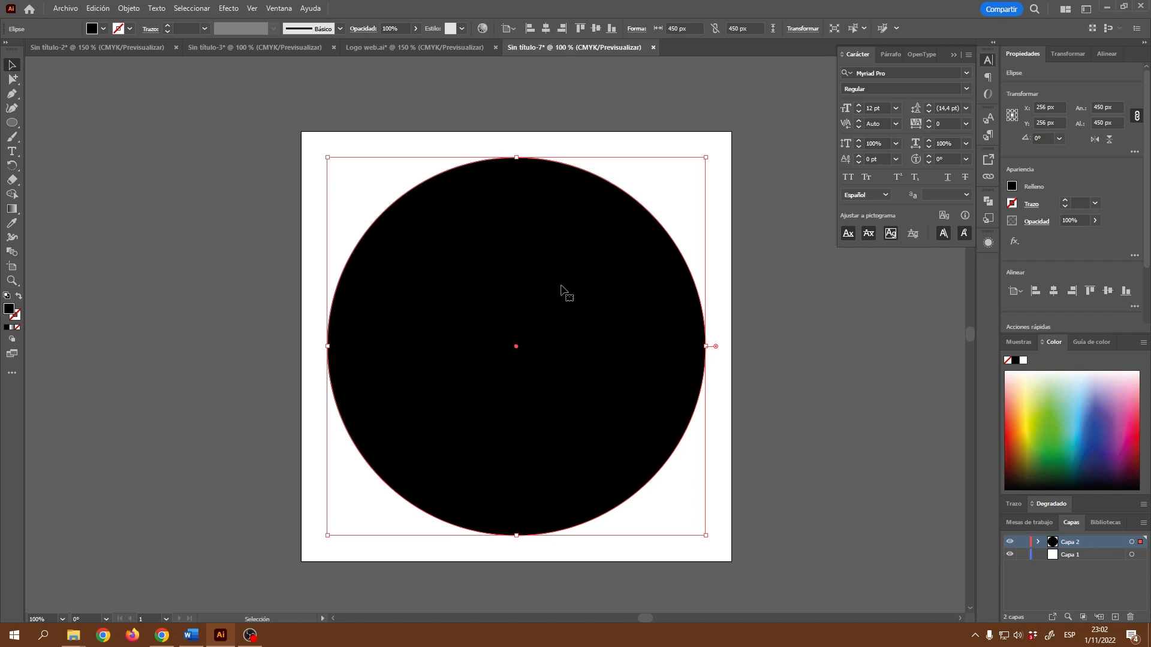
# Enlarge the centered circle to 470 px in width and height, and deselect it.
pyautogui.click(1109, 107)
pyautogui.write('470')
pyautogui.press('Return')
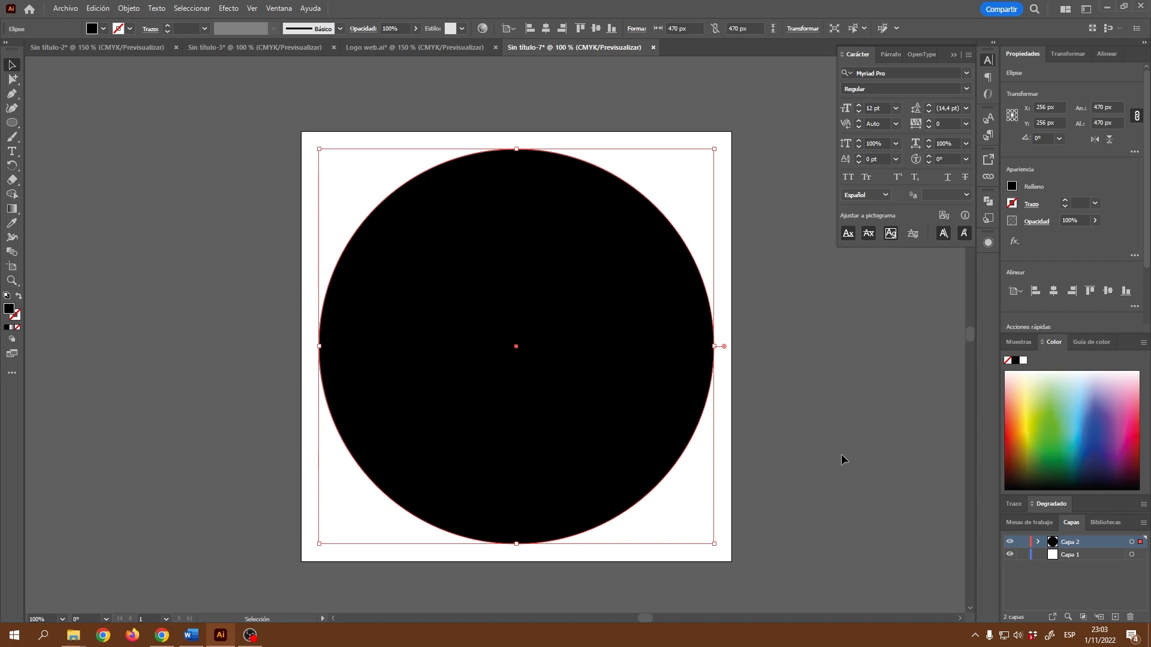
pyautogui.click(805, 409)
# Copy the circle, paste it in place on a new layer above, and hide that layer.
pyautogui.click(656, 308)
pyautogui.hotkey('ctrl', 'alt')
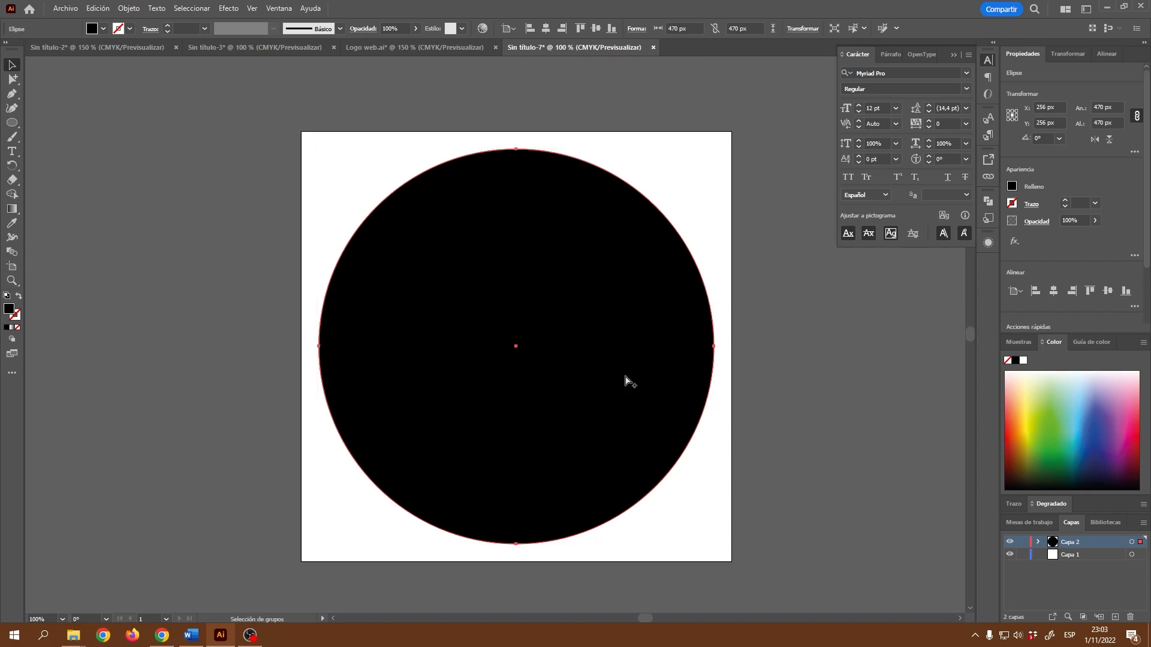
pyautogui.click(1115, 618)
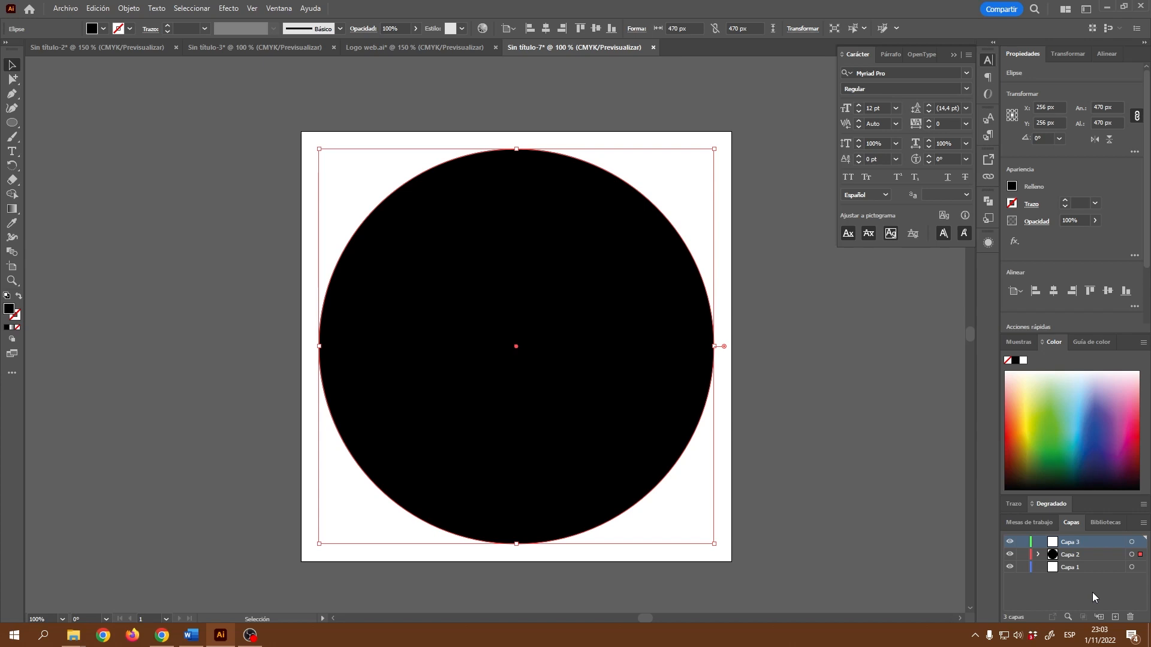
pyautogui.hotkey('ctrl', 'f')
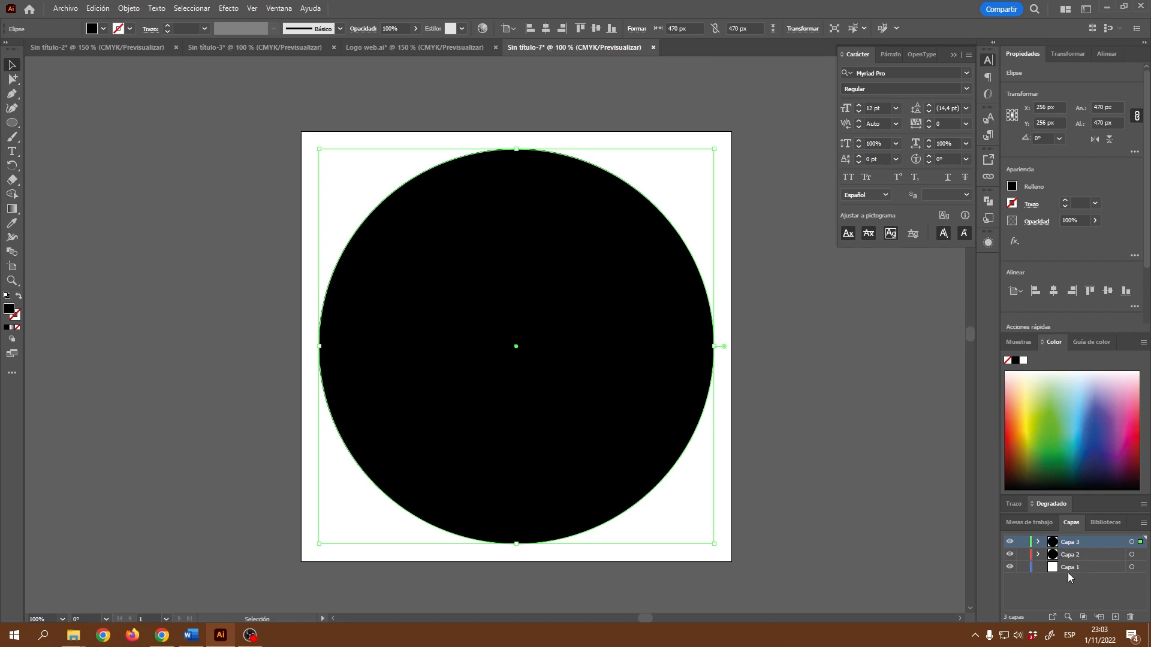
pyautogui.click(1010, 542)
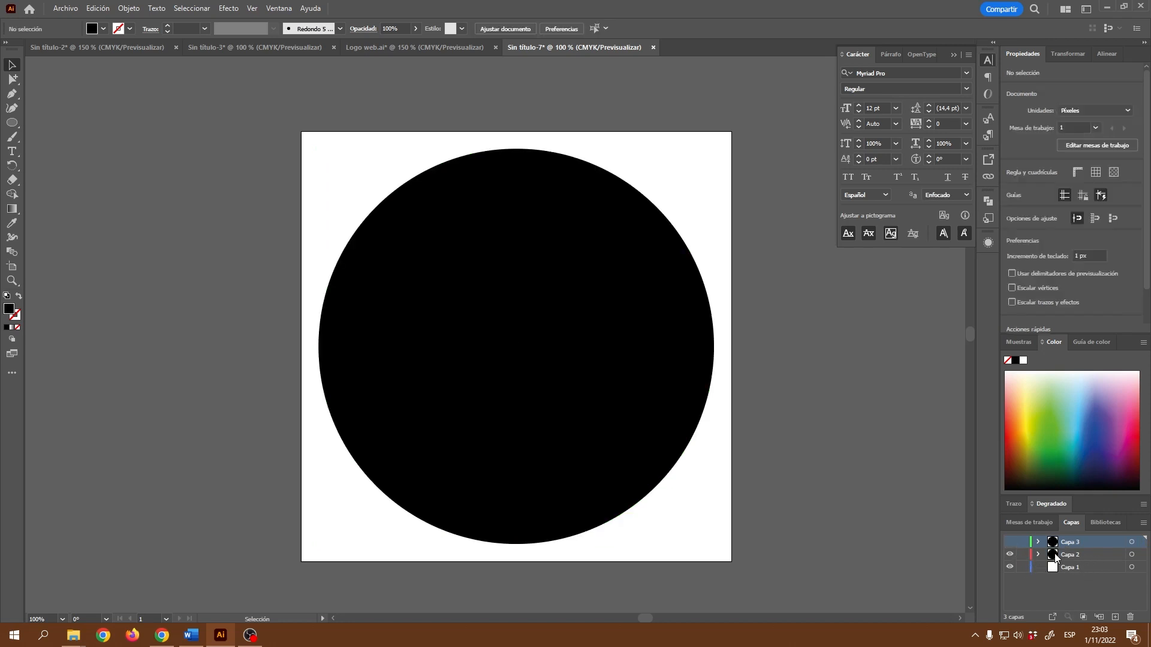
# Remove the fill of the circle on Capa 2 and give it a black stroke.
pyautogui.click(1072, 556)
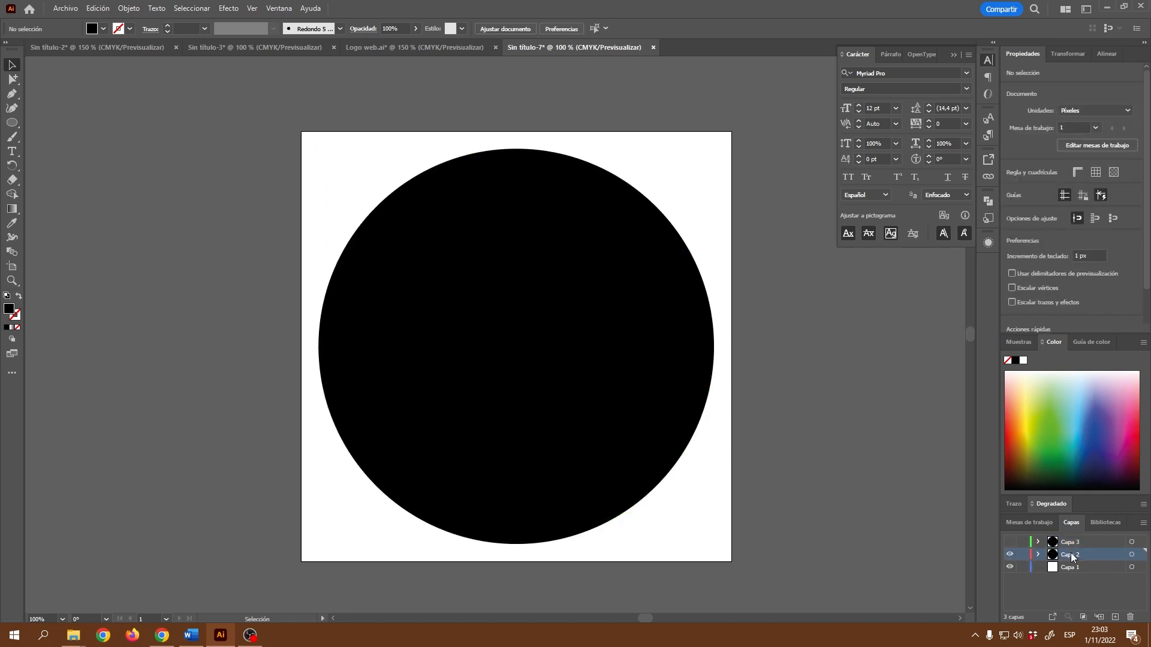
pyautogui.click(683, 365)
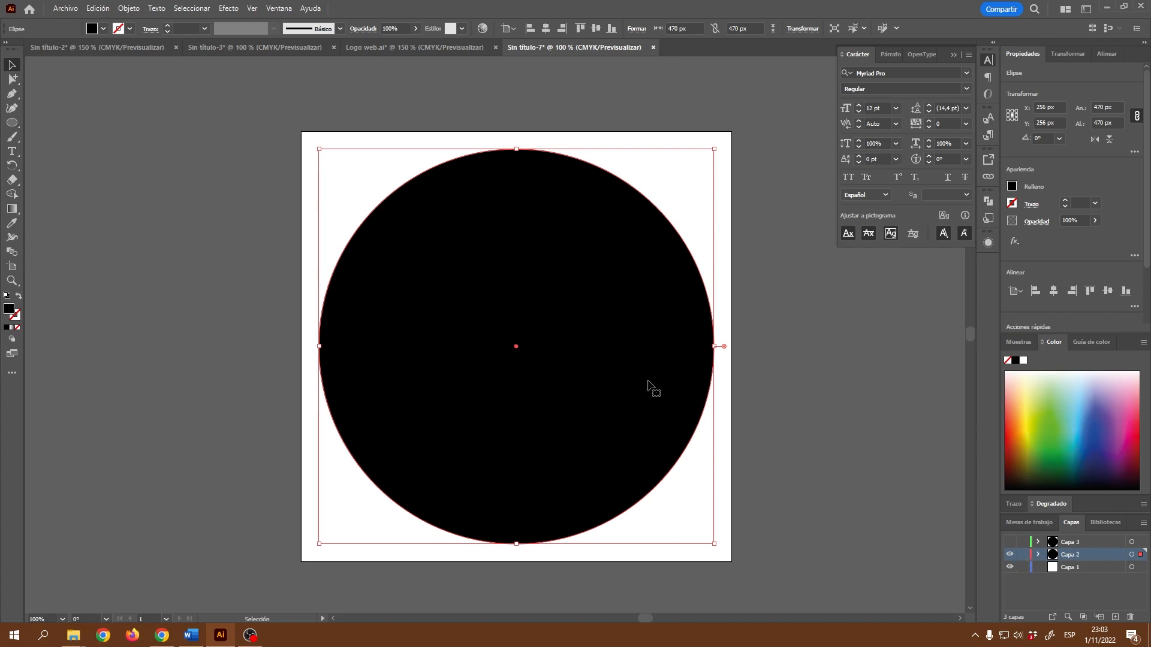
pyautogui.click(103, 29)
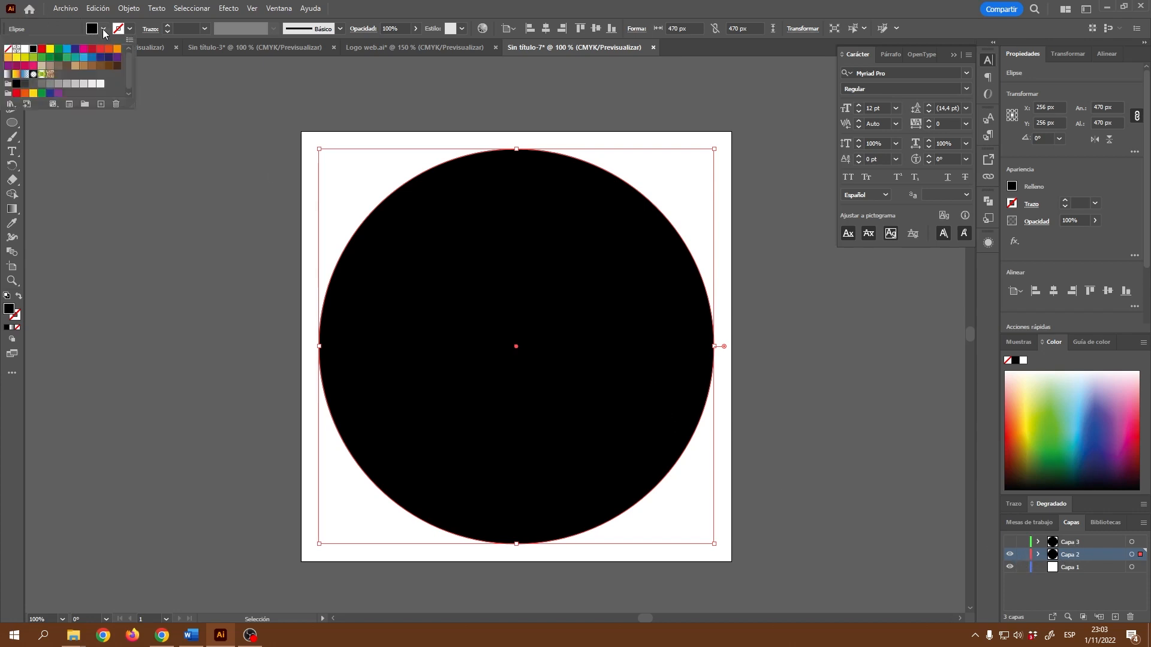
pyautogui.click(9, 50)
pyautogui.click(129, 29)
pyautogui.click(129, 29)
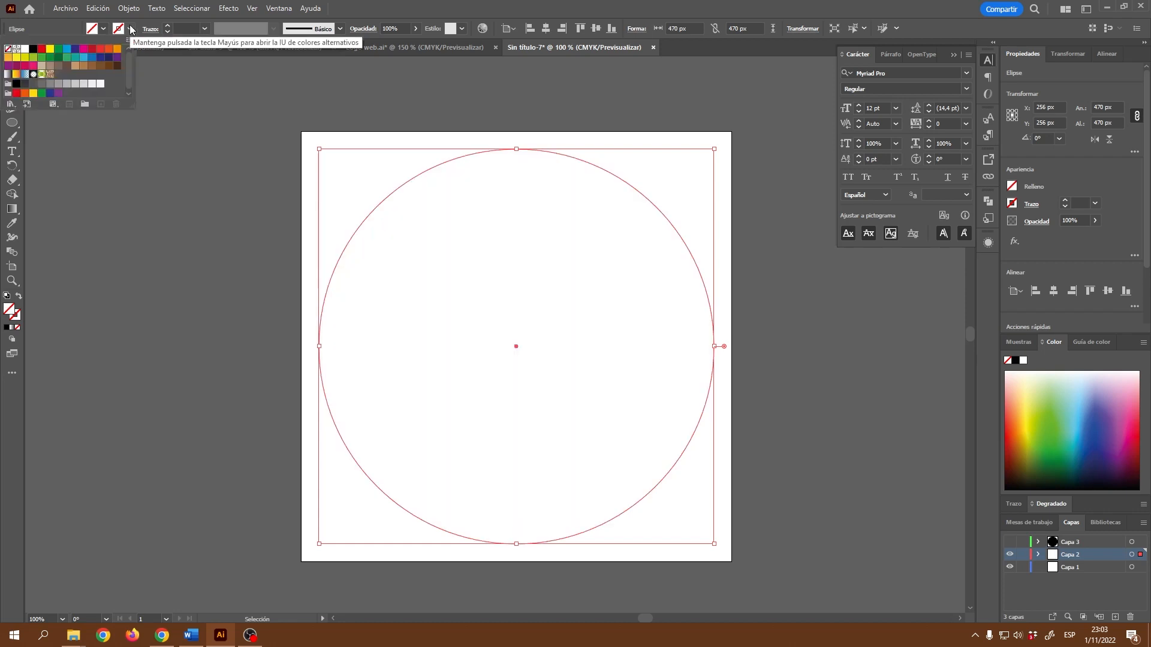
pyautogui.click(36, 50)
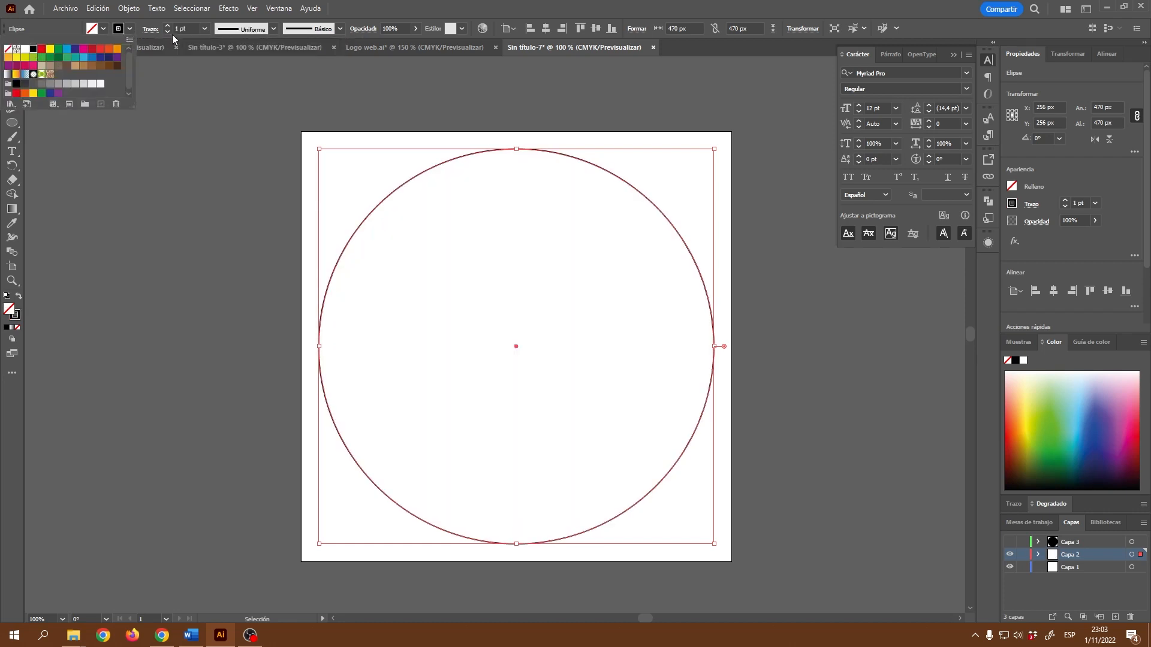
# Set the outlined circle's stroke weight to 2 pt and deselect it.
pyautogui.click(189, 27)
pyautogui.moveTo(189, 27); pyautogui.dragTo(168, 32)
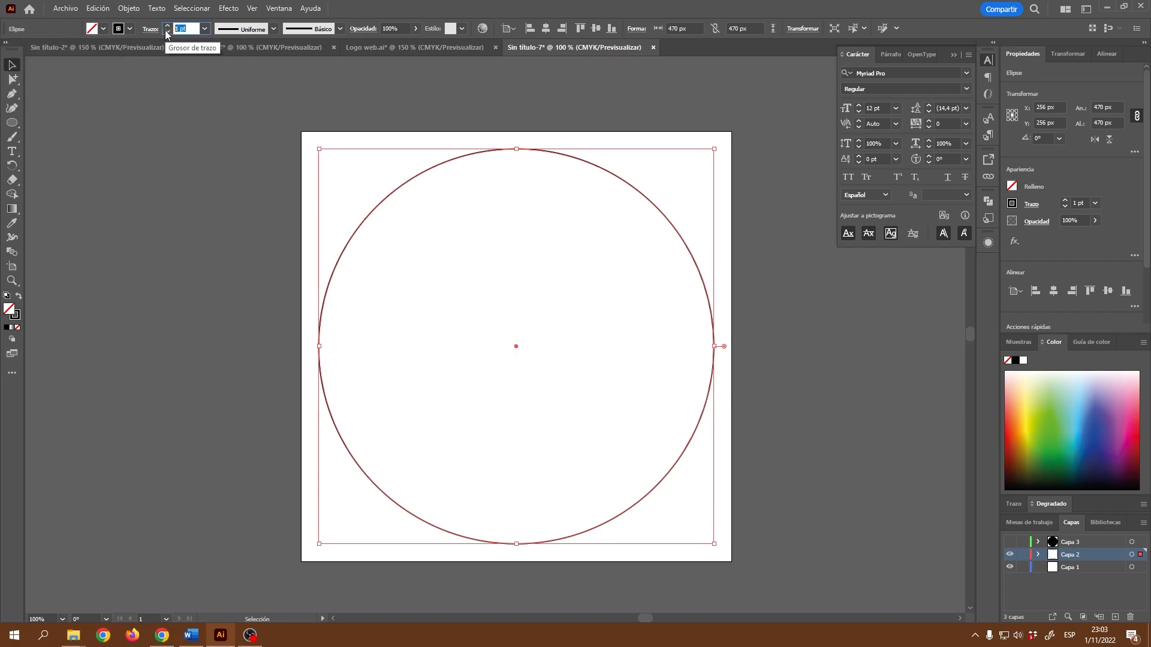
pyautogui.click(167, 30)
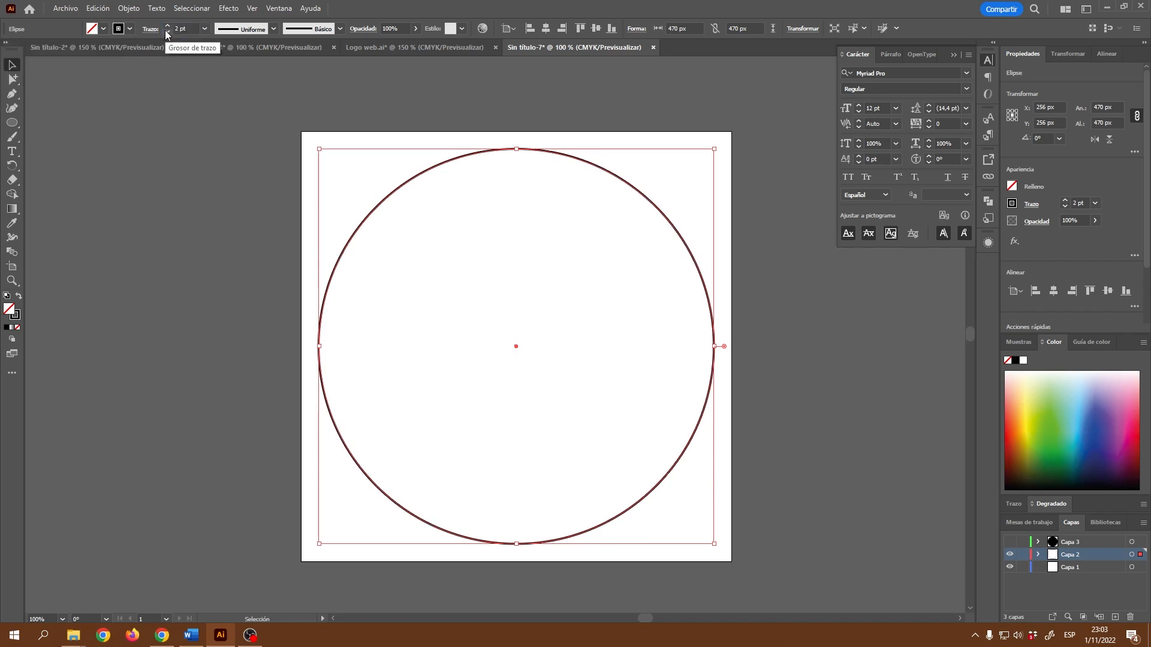
pyautogui.click(784, 331)
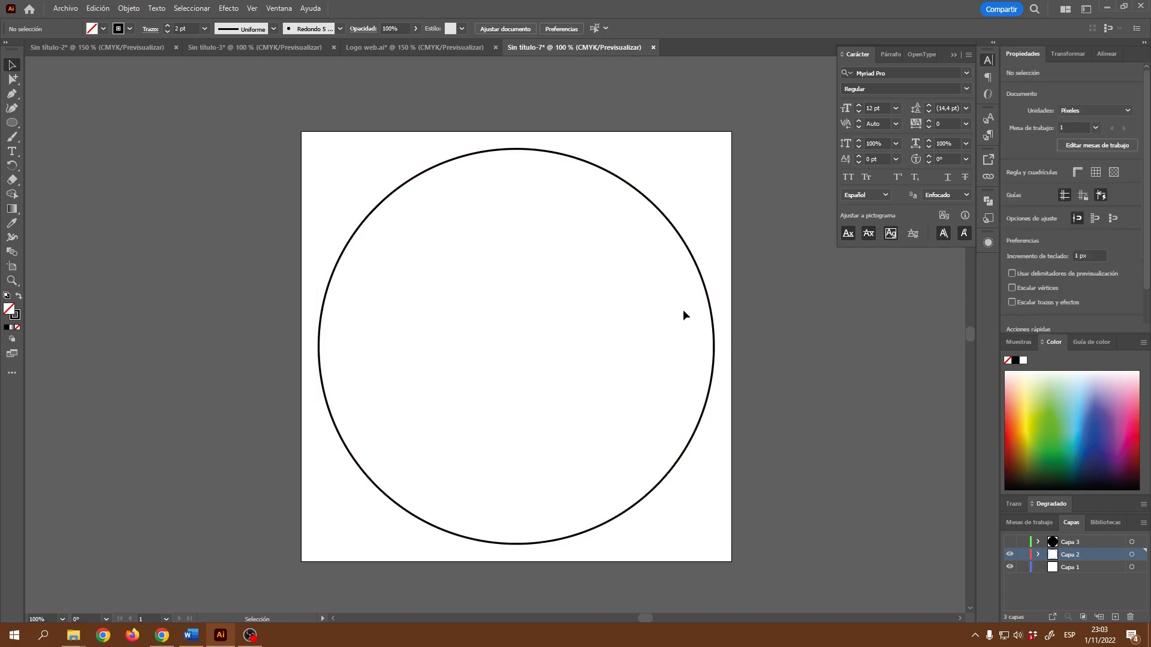
# Make Capa 3 the active layer and show it again.
pyautogui.click(1075, 546)
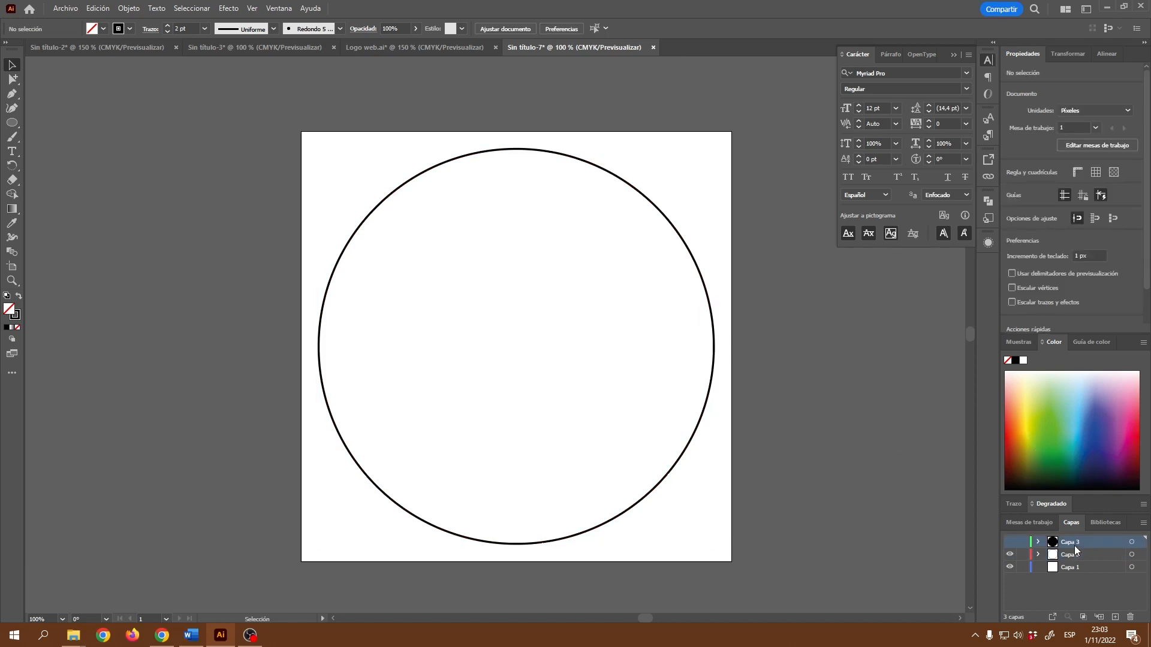
pyautogui.click(1009, 543)
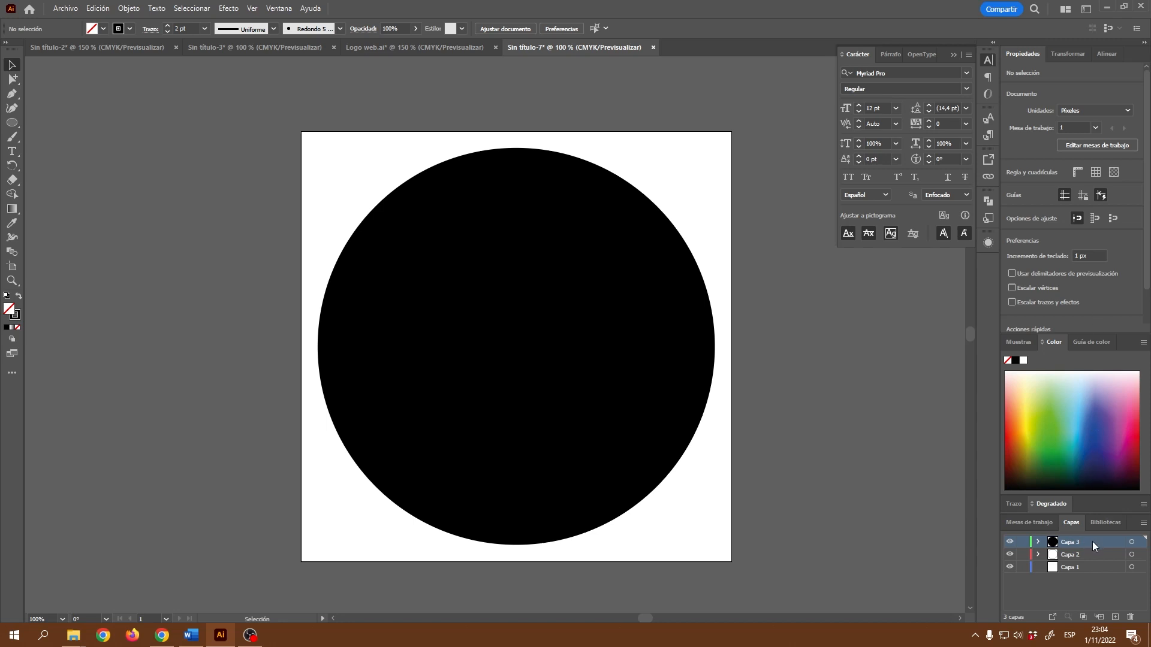
pyautogui.click(12, 123)
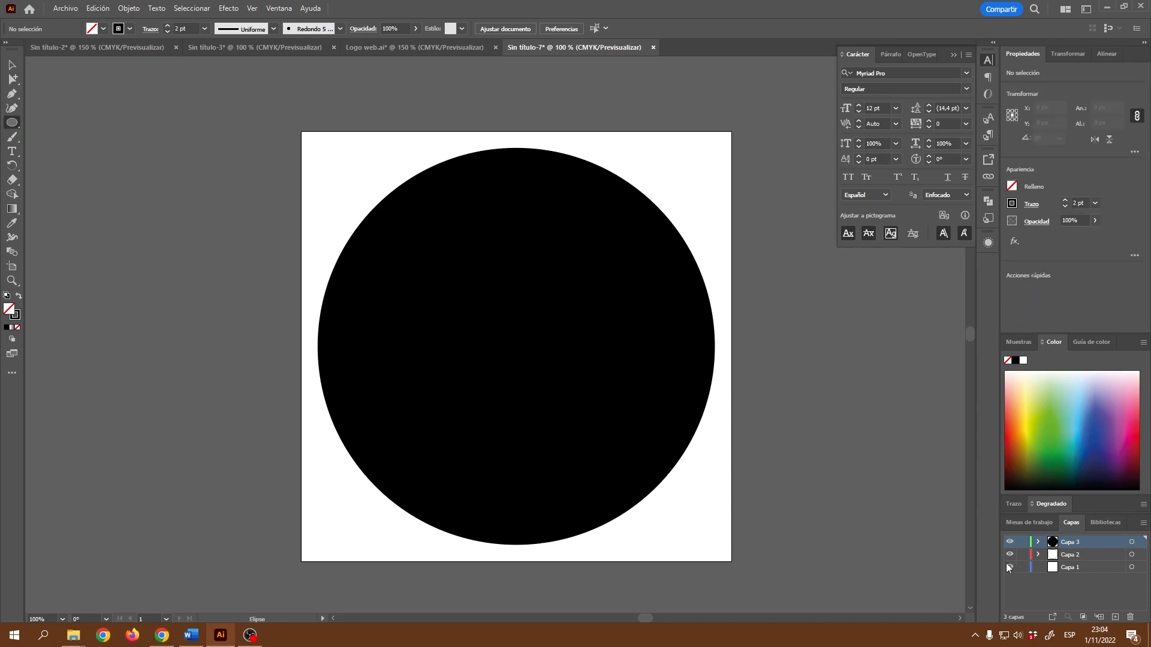
pyautogui.click(668, 328)
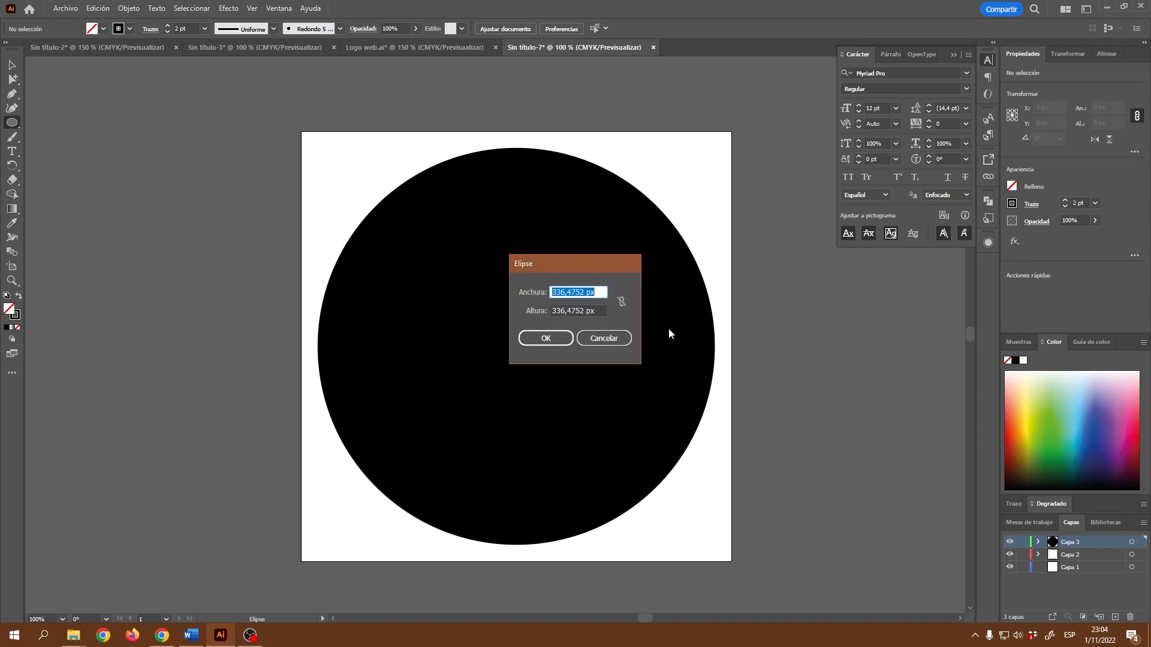
pyautogui.click(603, 336)
pyautogui.click(12, 65)
# Hide Capa 2 and resize the black circle on Capa 3 to 440 px in width and height.
pyautogui.click(627, 330)
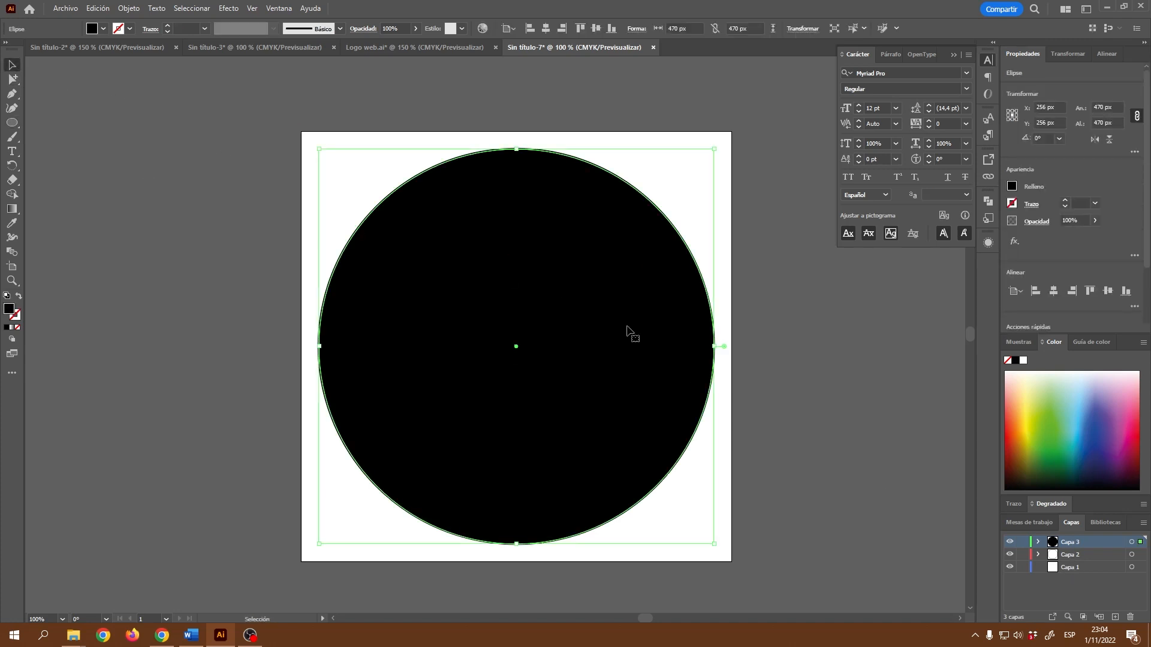
pyautogui.click(1010, 556)
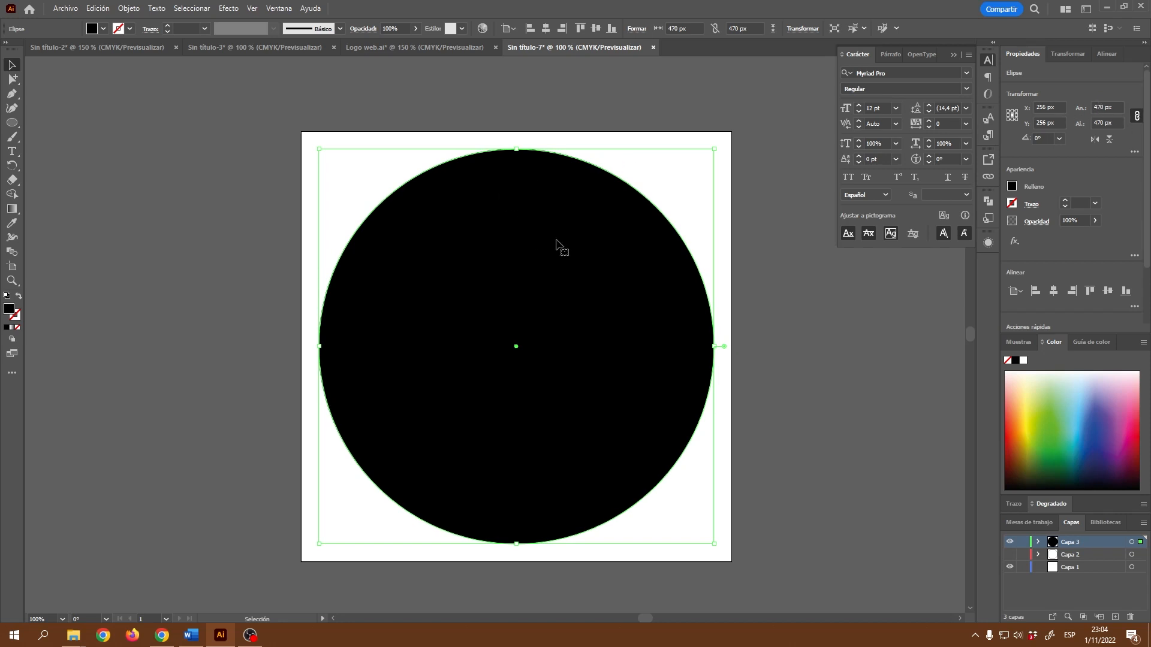
pyautogui.click(1122, 105)
pyautogui.write('440')
pyautogui.press('Return')
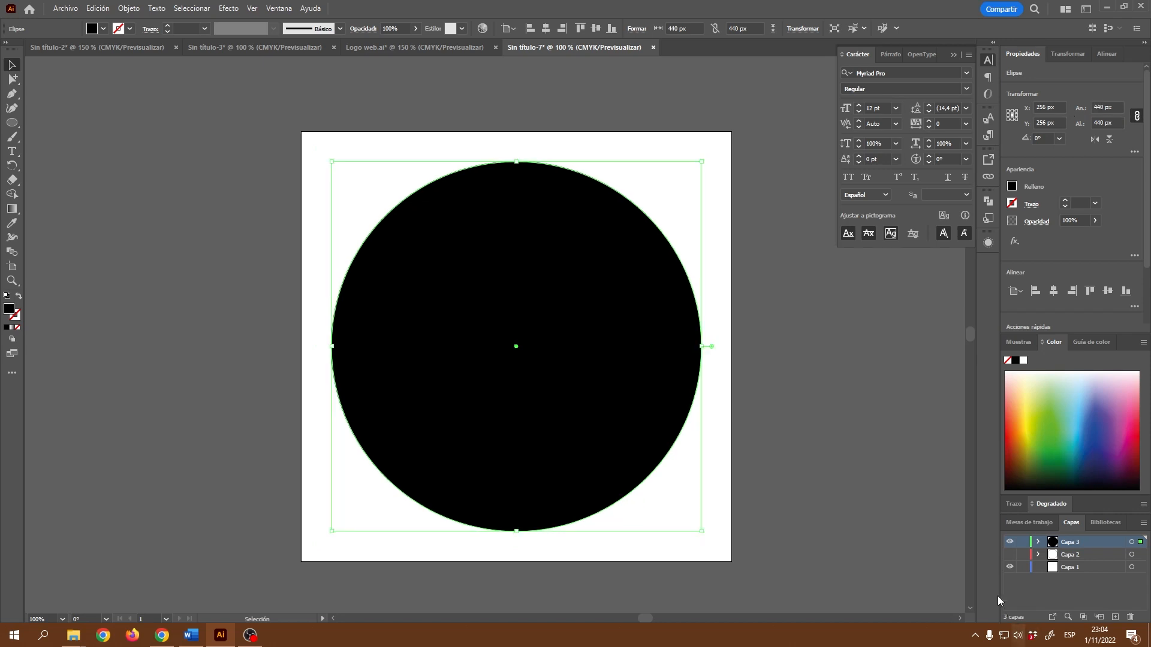
# Show Capa 2 and set the black circle on Capa 3 to 430 px in width and height.
pyautogui.click(1010, 556)
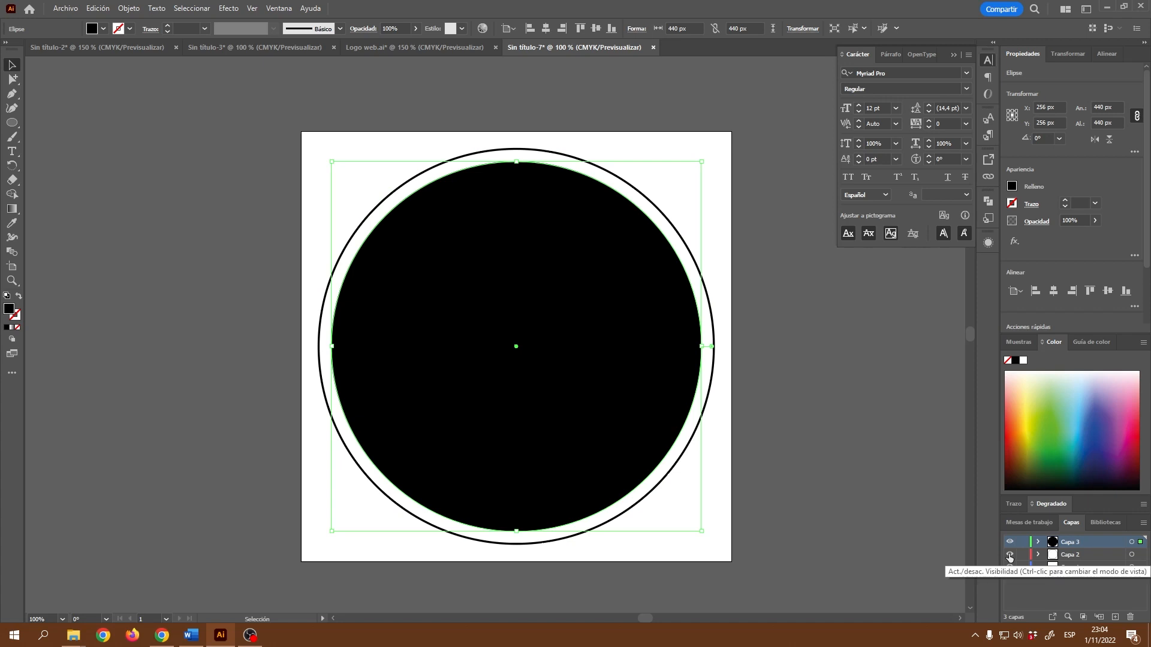
pyautogui.click(1101, 107)
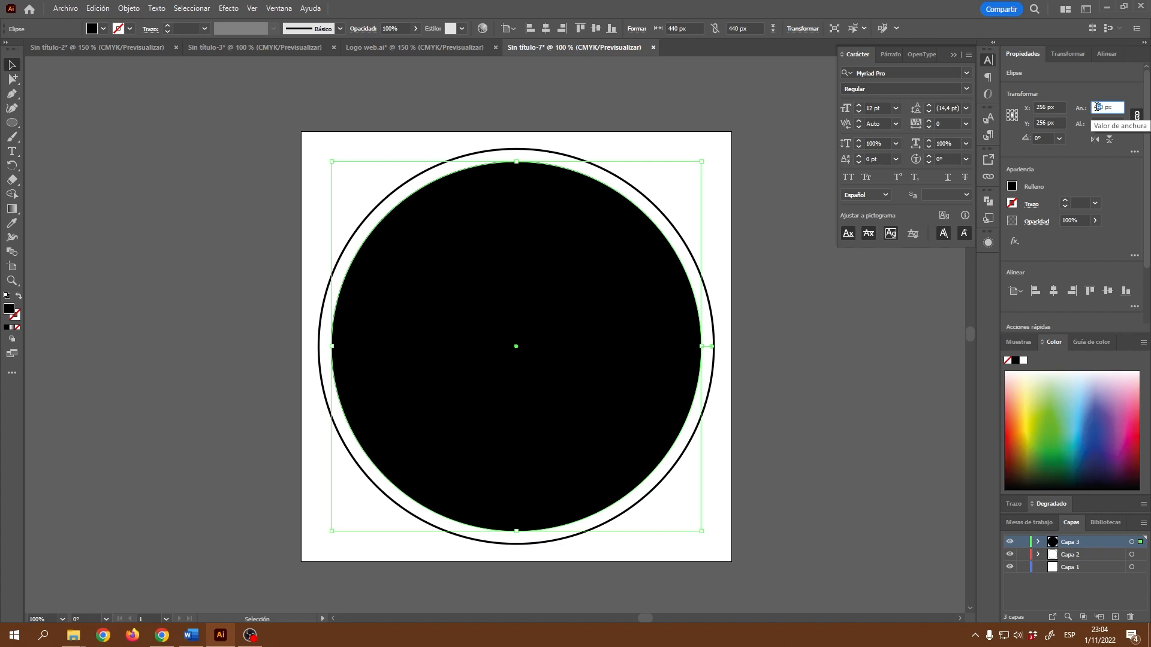
pyautogui.press('Return')
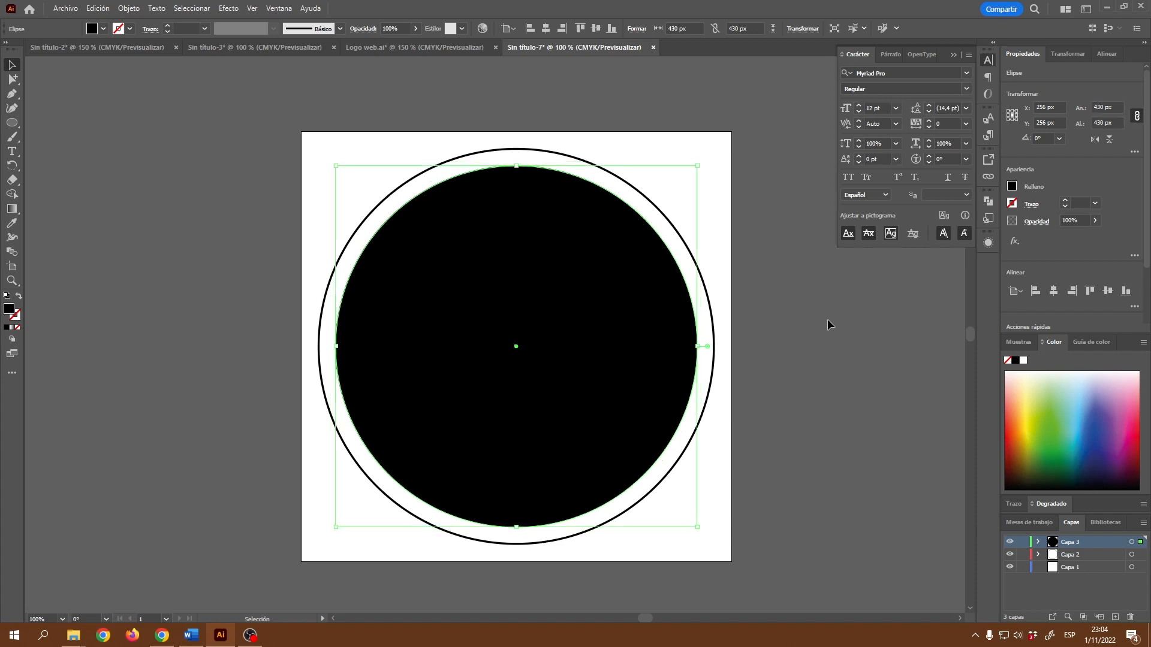
pyautogui.click(815, 345)
# Add a new layer above the black circle and write the text "EB" near the circle's center.
pyautogui.click(641, 333)
pyautogui.click(1116, 617)
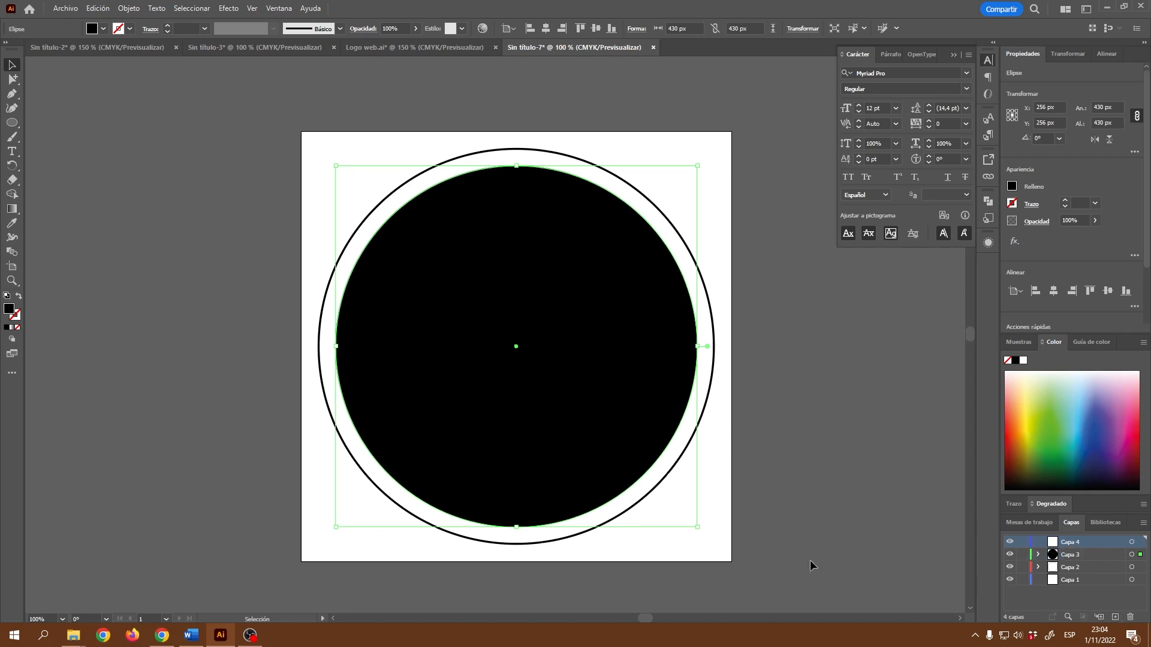
pyautogui.click(15, 154)
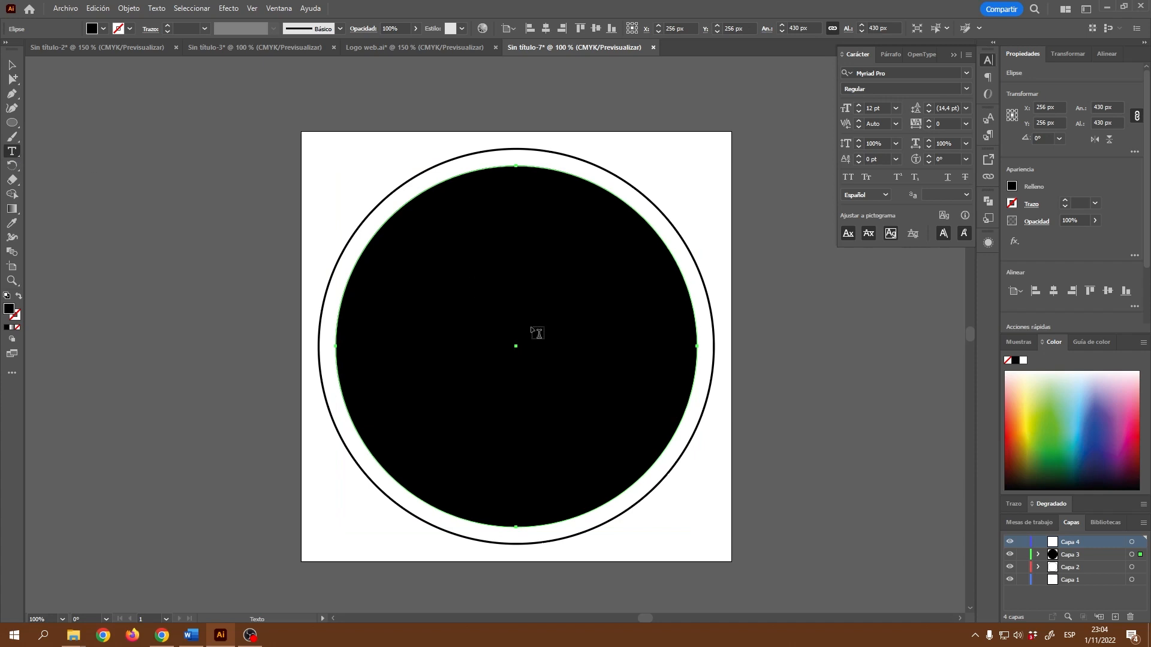
pyautogui.click(502, 334)
pyautogui.write('ES')
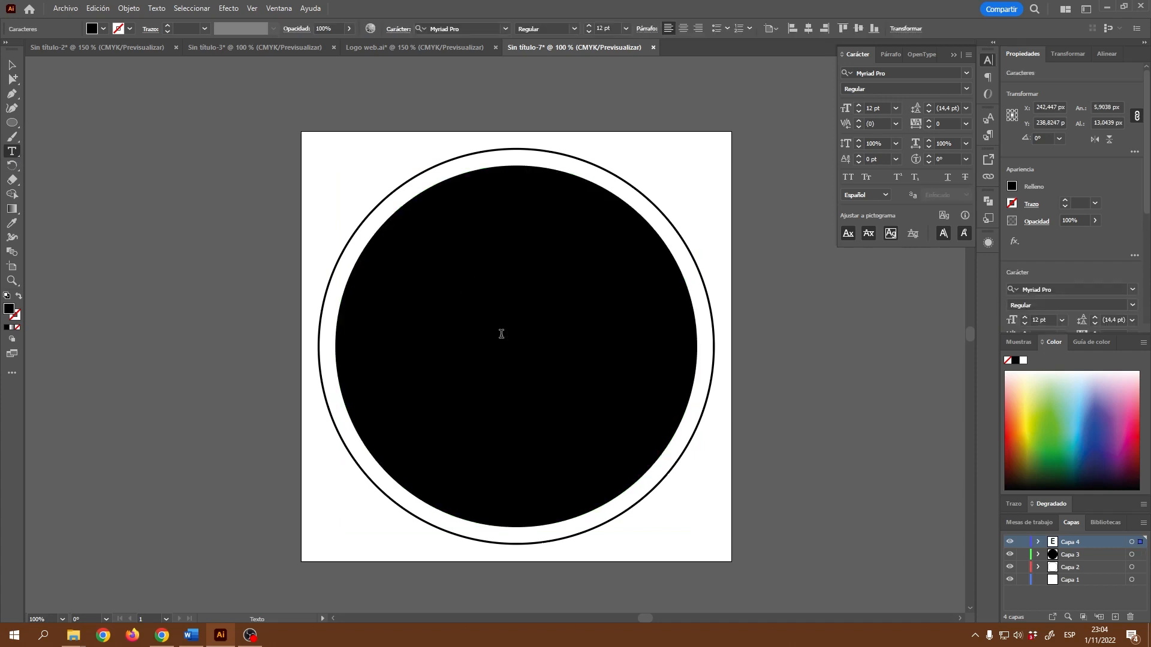
# Color the EB text white and set its font size to 100 pt.
pyautogui.doubleClick(510, 333)
pyautogui.click(103, 29)
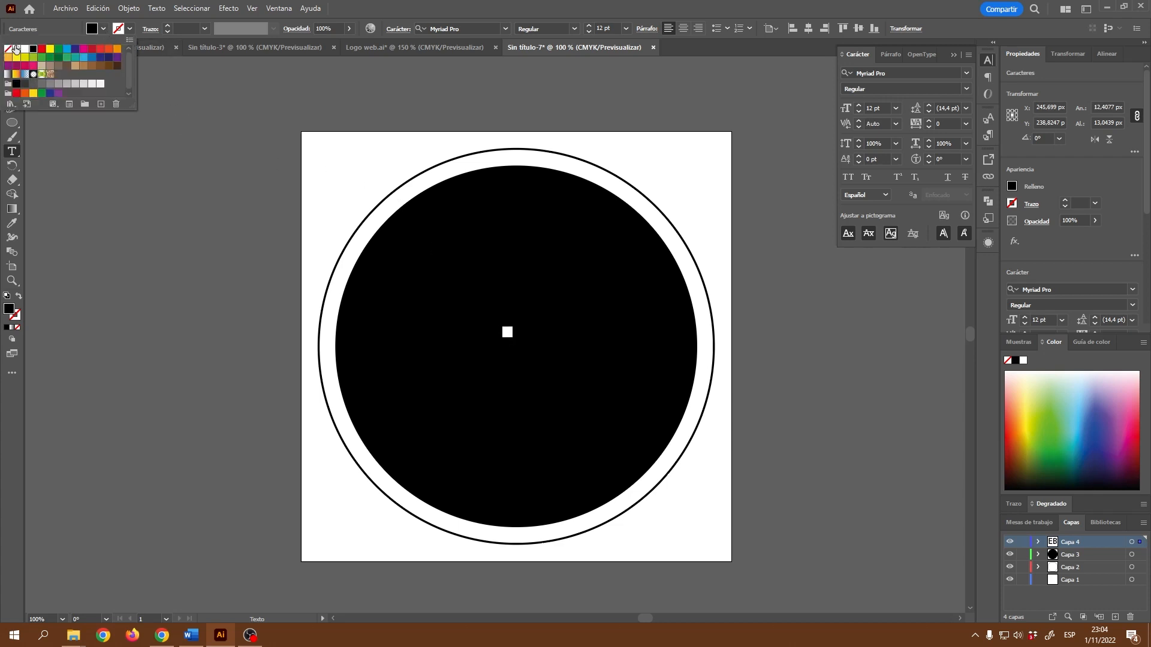
pyautogui.click(25, 49)
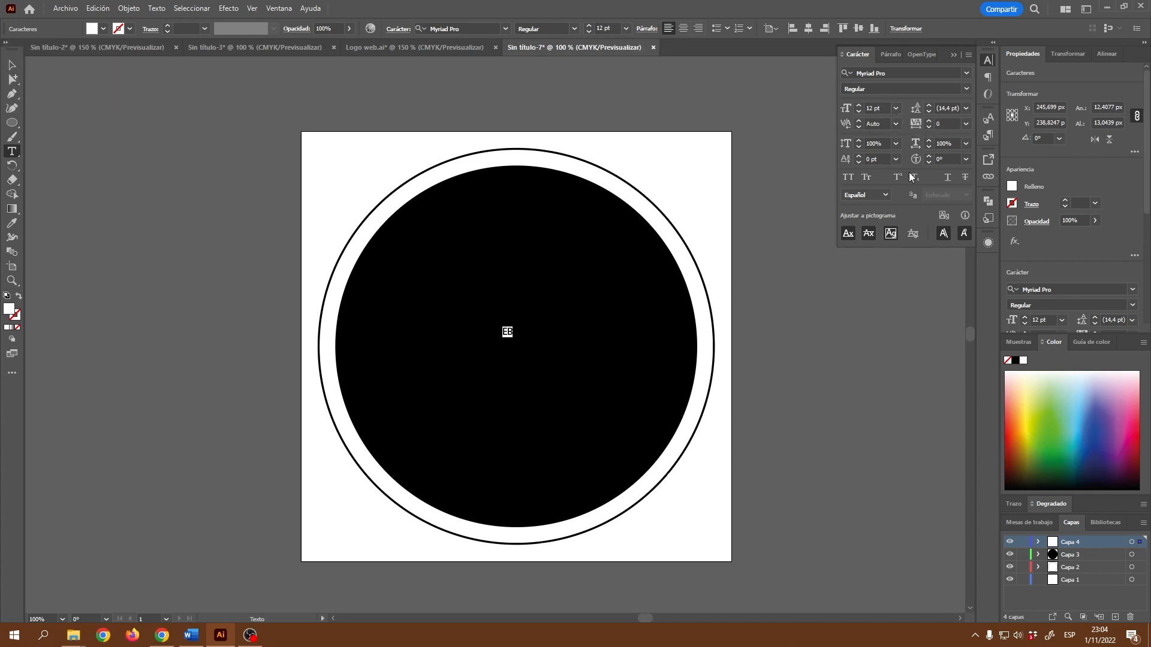
pyautogui.click(849, 108)
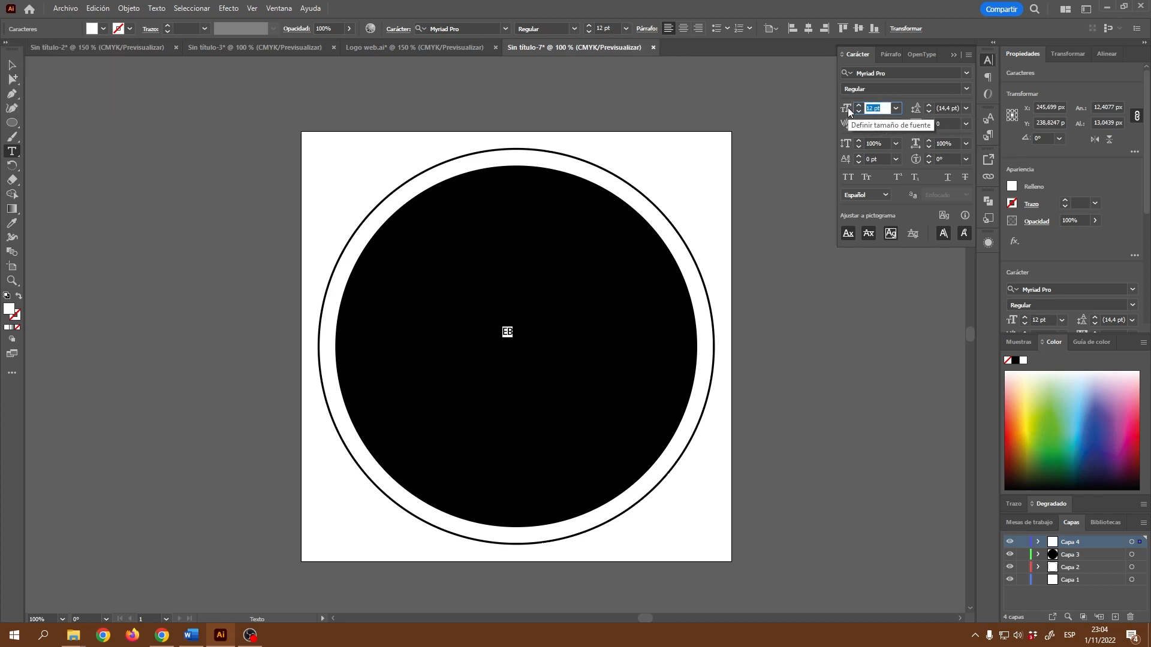
pyautogui.write('100')
pyautogui.press('Return')
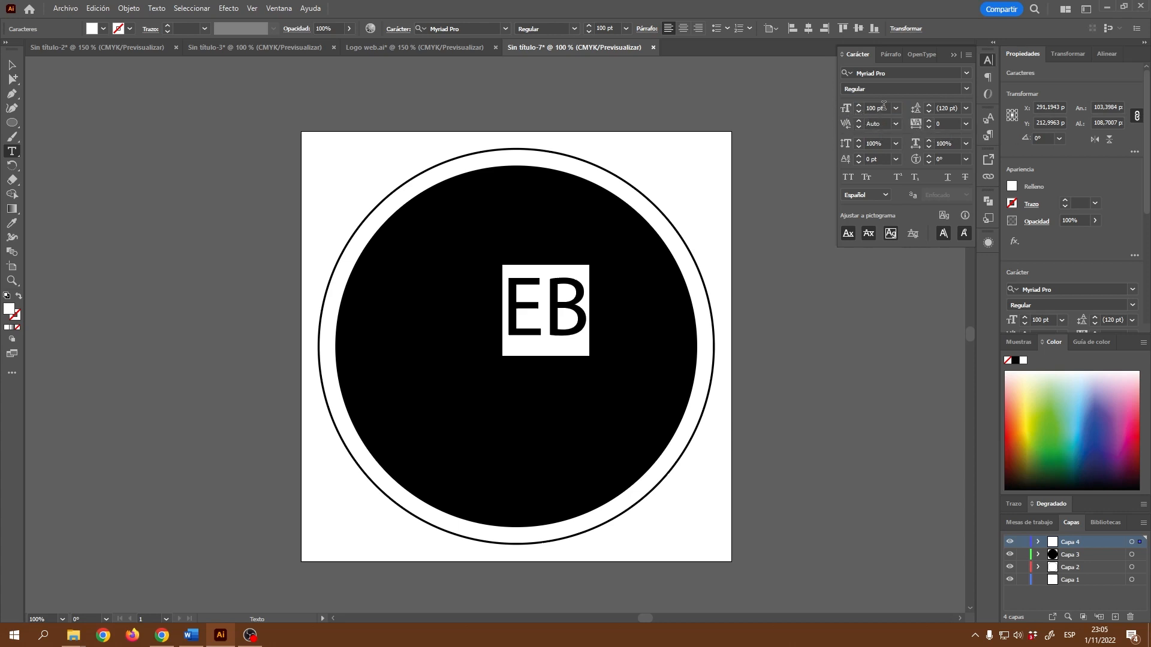
# Scale the EB text proportionally to about 282 pt and move it to the middle of the black circle.
pyautogui.click(19, 66)
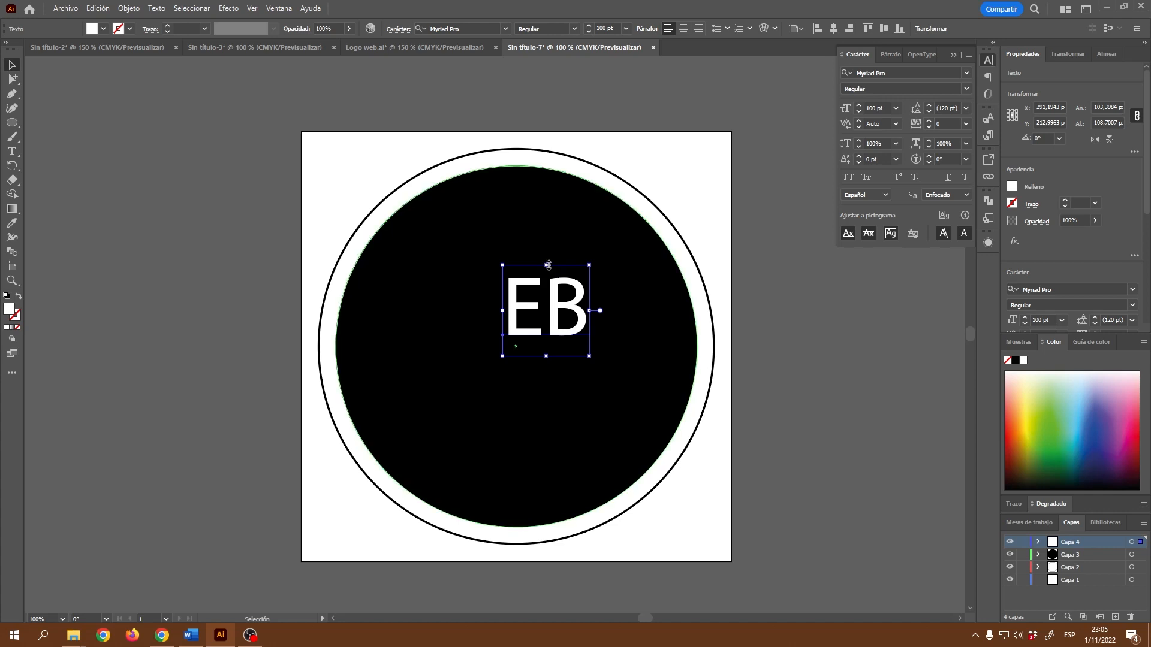
pyautogui.moveTo(548, 264); pyautogui.dragTo(578, 183)
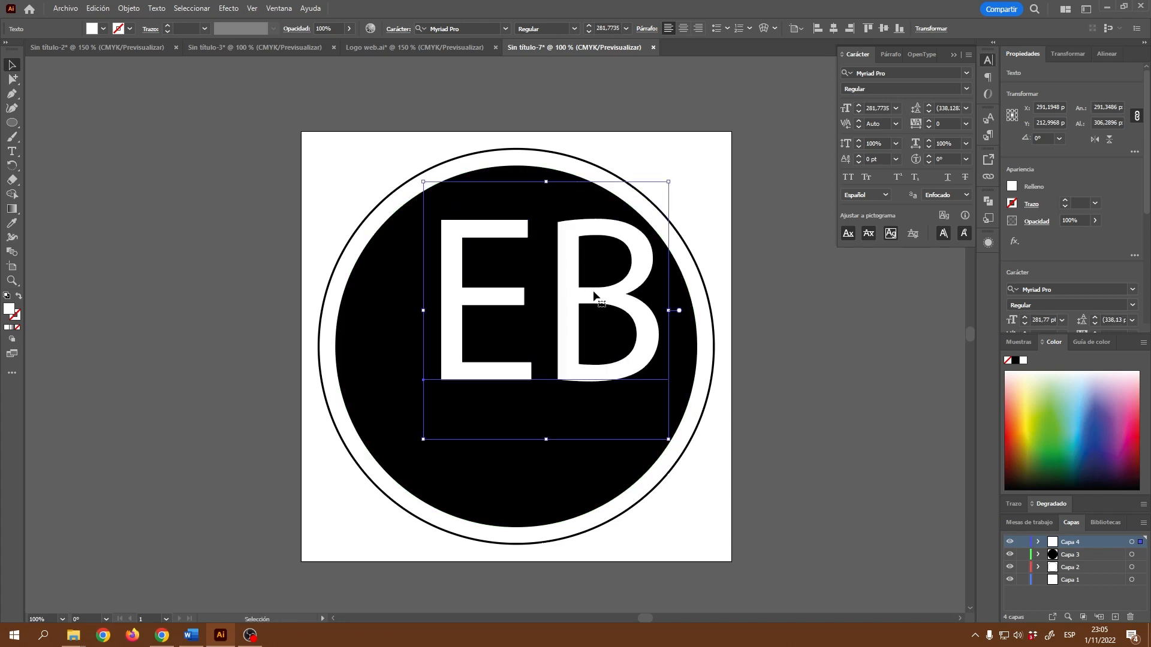
pyautogui.moveTo(592, 306); pyautogui.dragTo(571, 342)
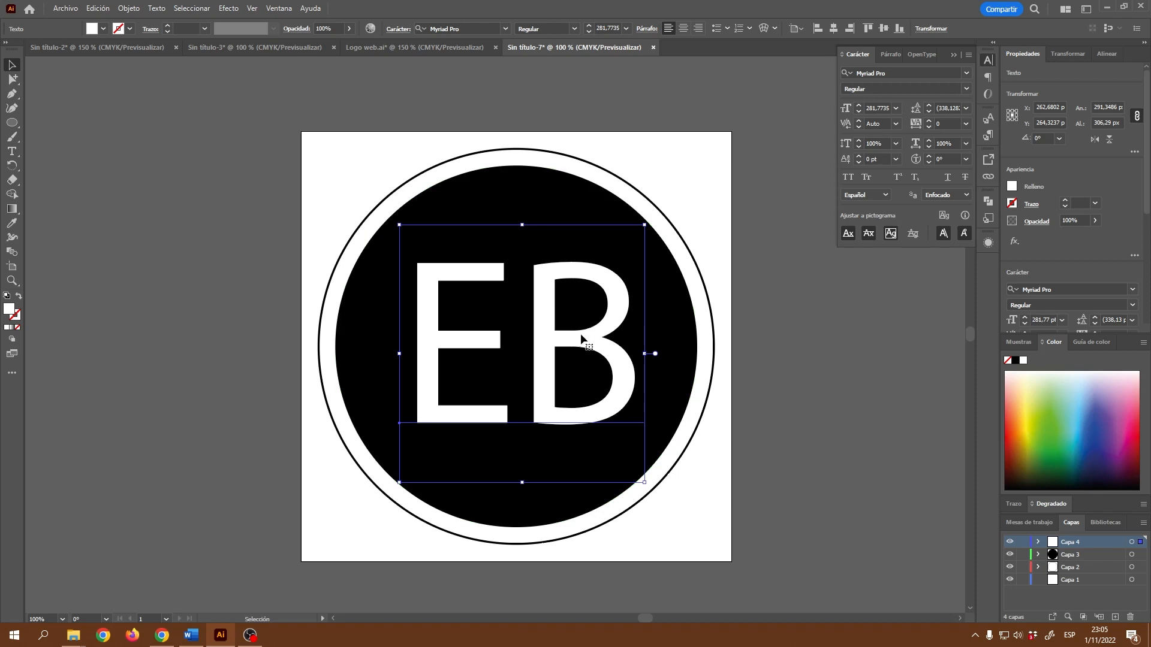
pyautogui.moveTo(580, 336); pyautogui.dragTo(575, 343)
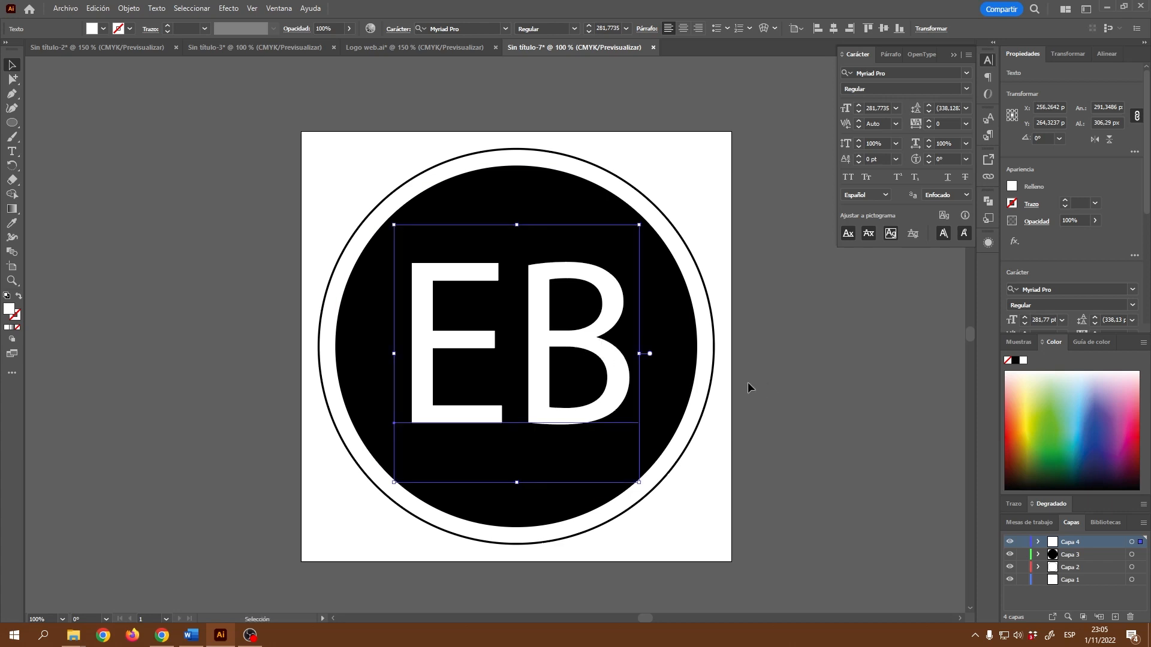
pyautogui.click(909, 481)
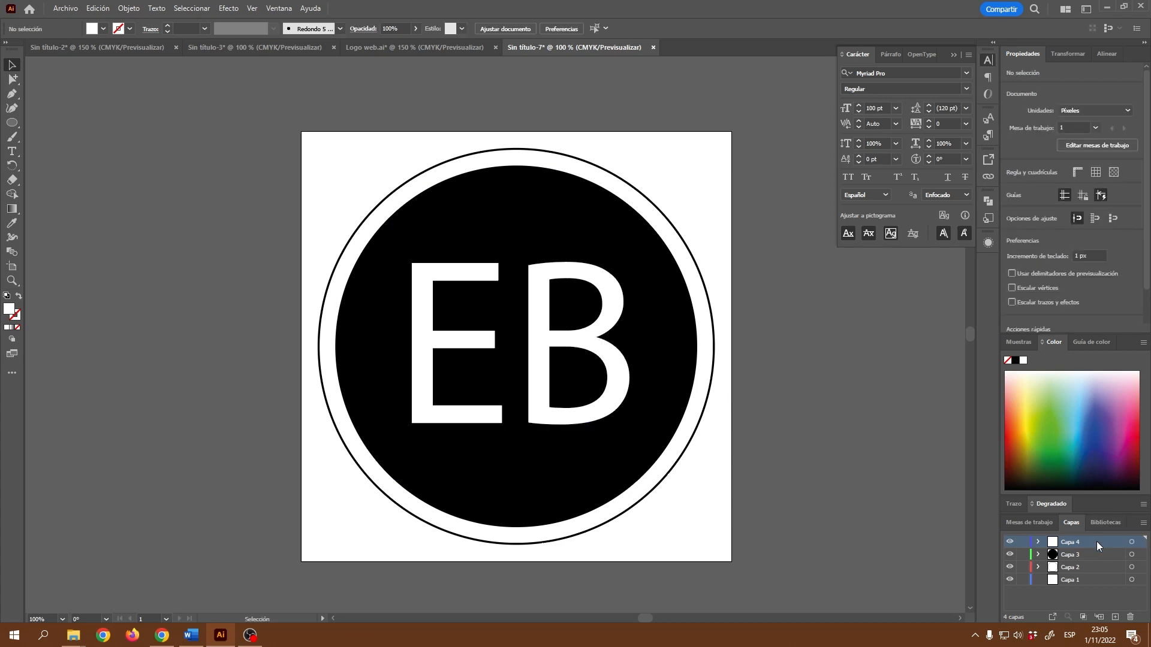
# Hide Capa 2, align the EB text and black circle by their vertical and horizontal centers, and show Capa 2 again.
pyautogui.click(1076, 570)
pyautogui.click(1009, 567)
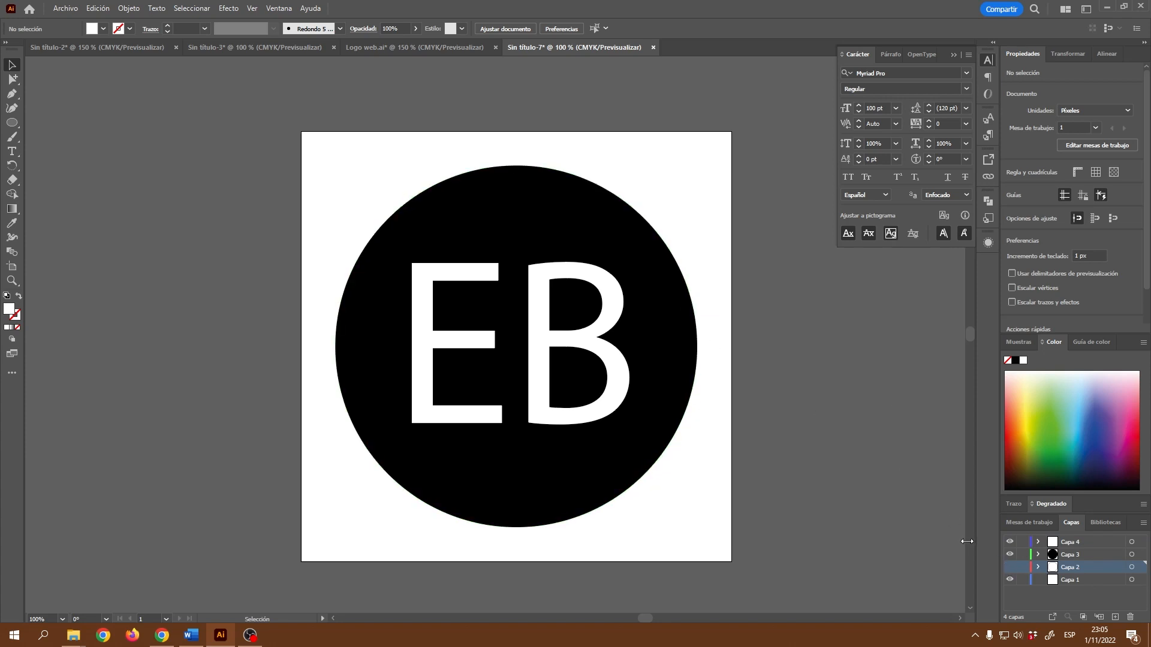
pyautogui.moveTo(215, 169); pyautogui.dragTo(688, 502)
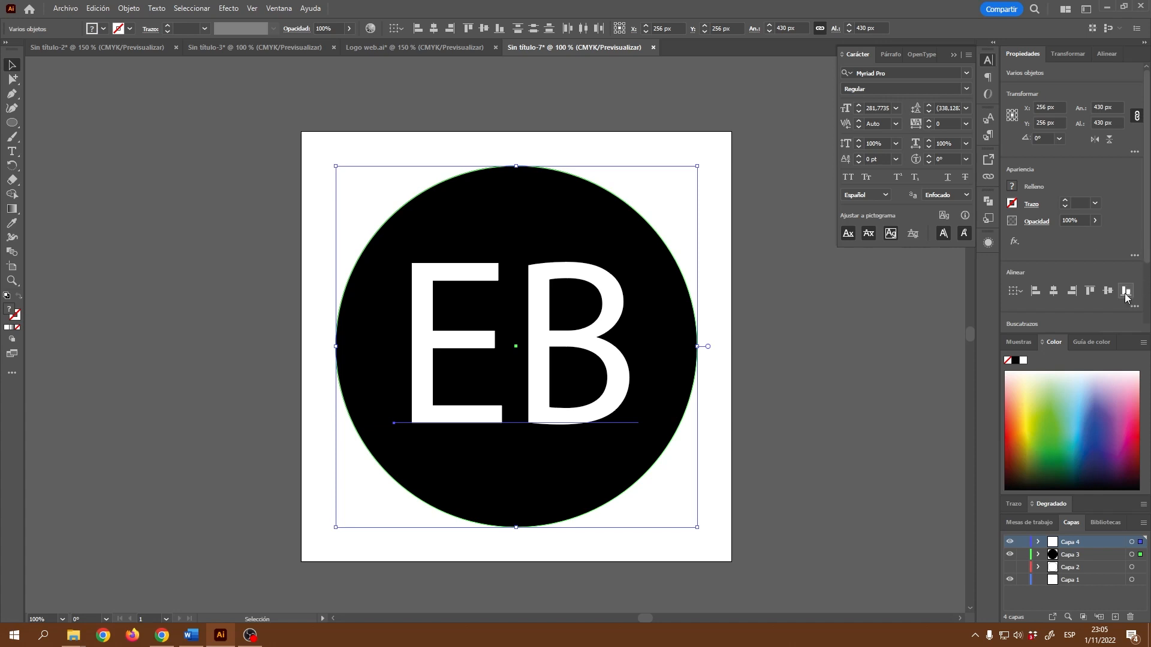
pyautogui.scroll(-3, 1127, 298)
pyautogui.click(1134, 264)
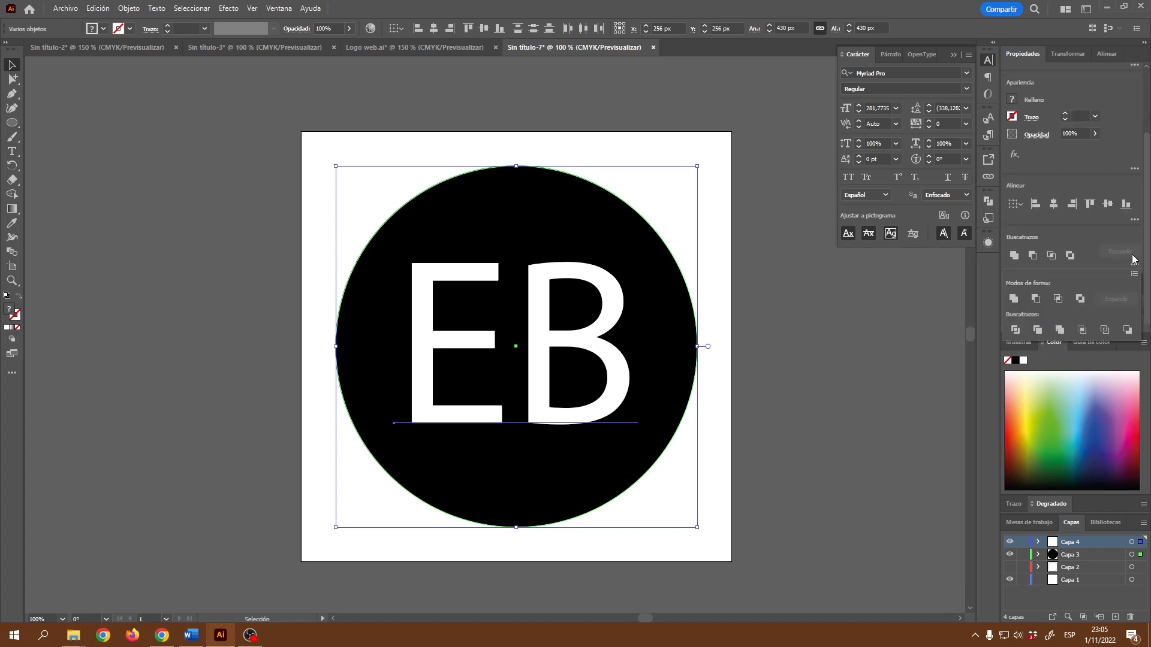
pyautogui.click(1135, 221)
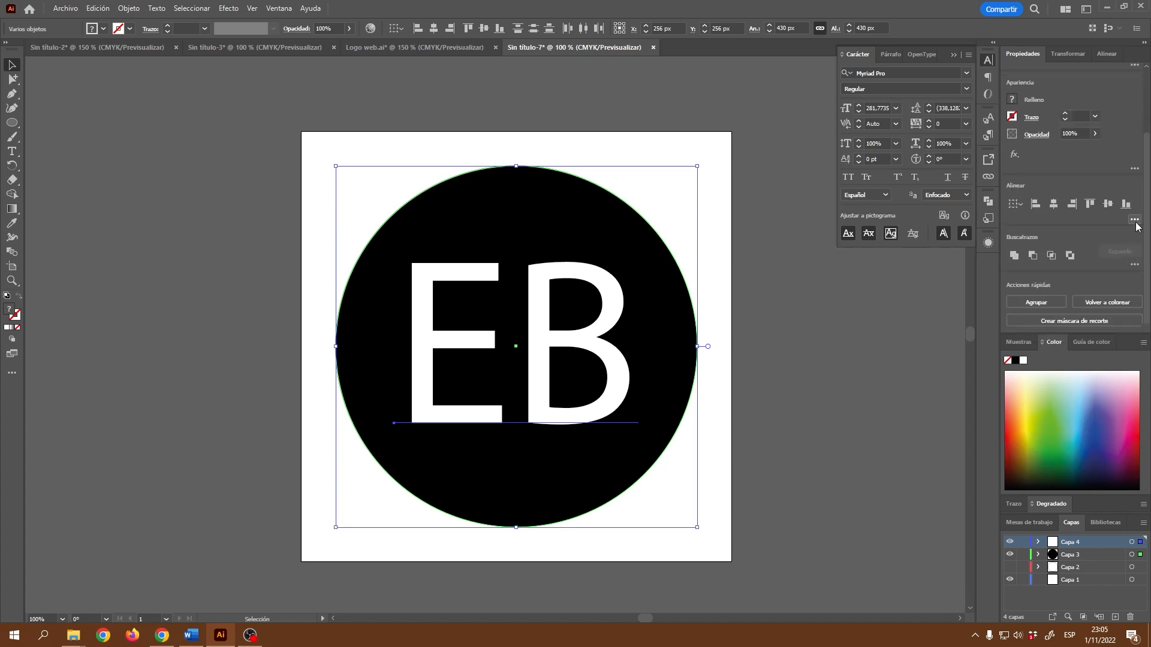
pyautogui.click(1135, 220)
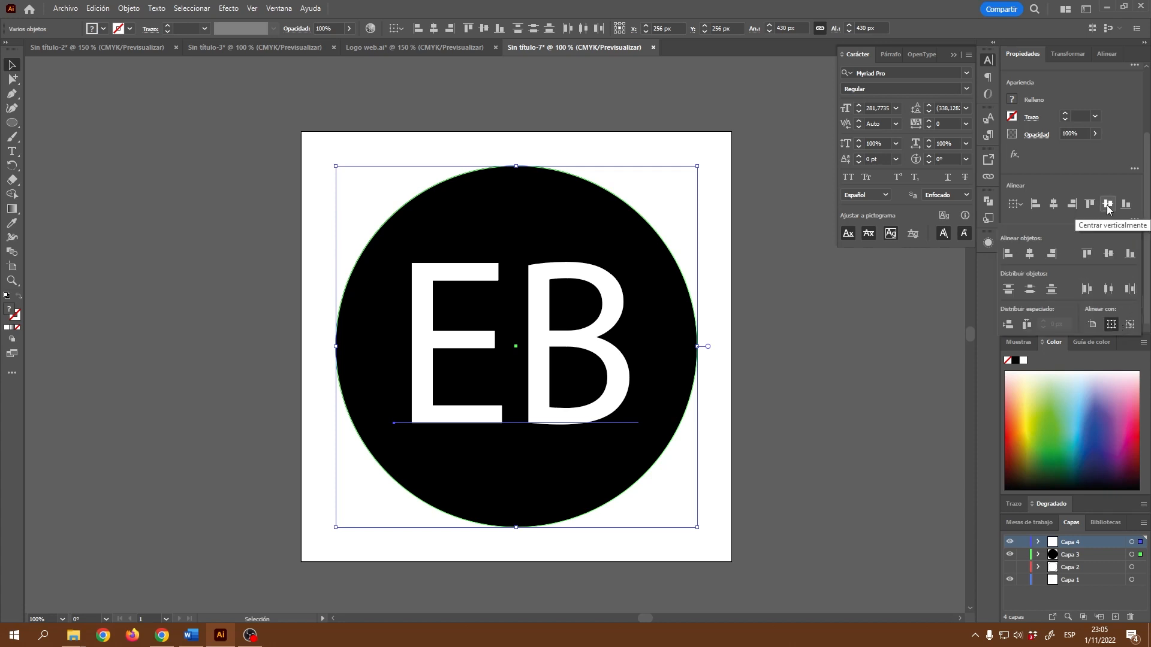
pyautogui.click(1110, 204)
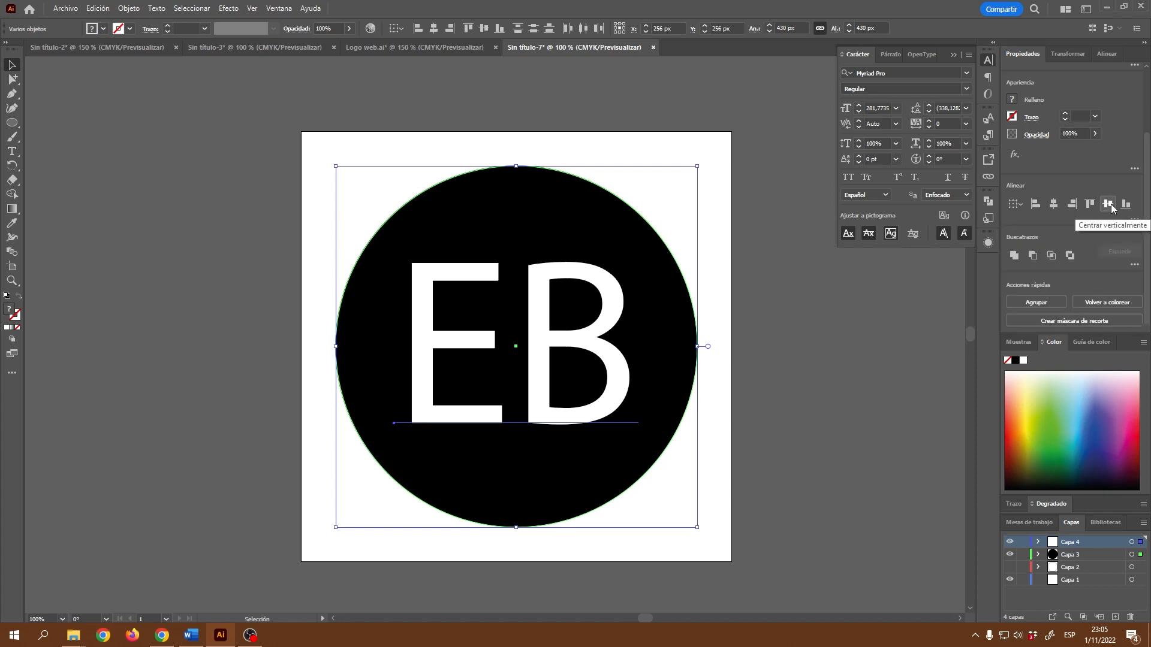
pyautogui.click(1053, 207)
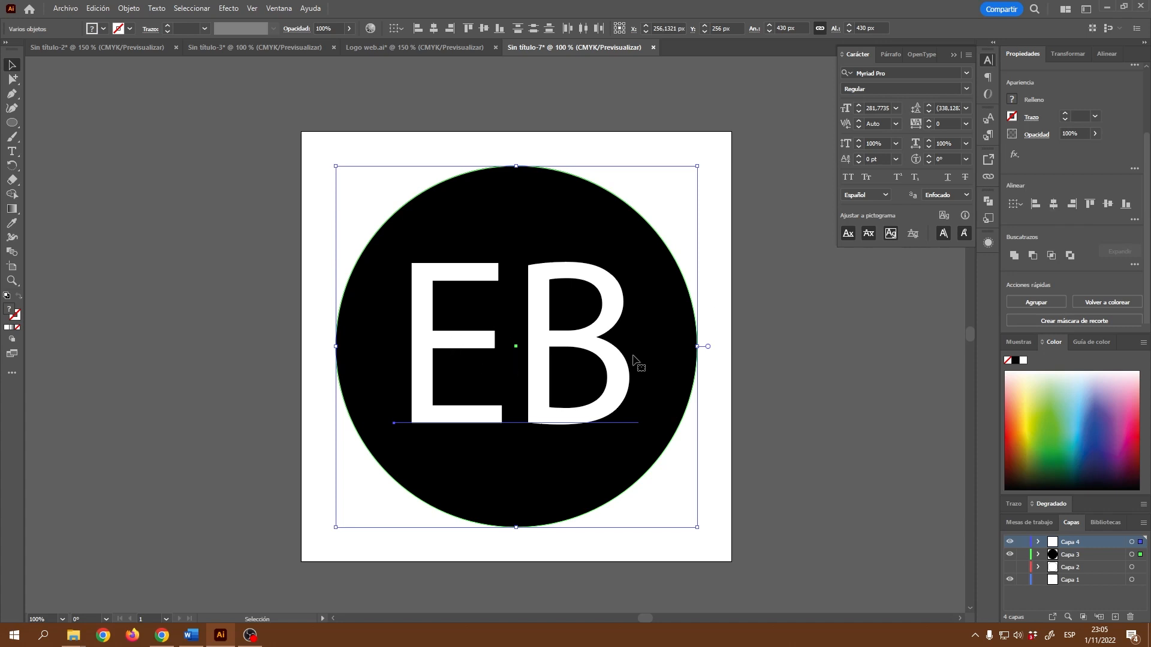
pyautogui.click(844, 434)
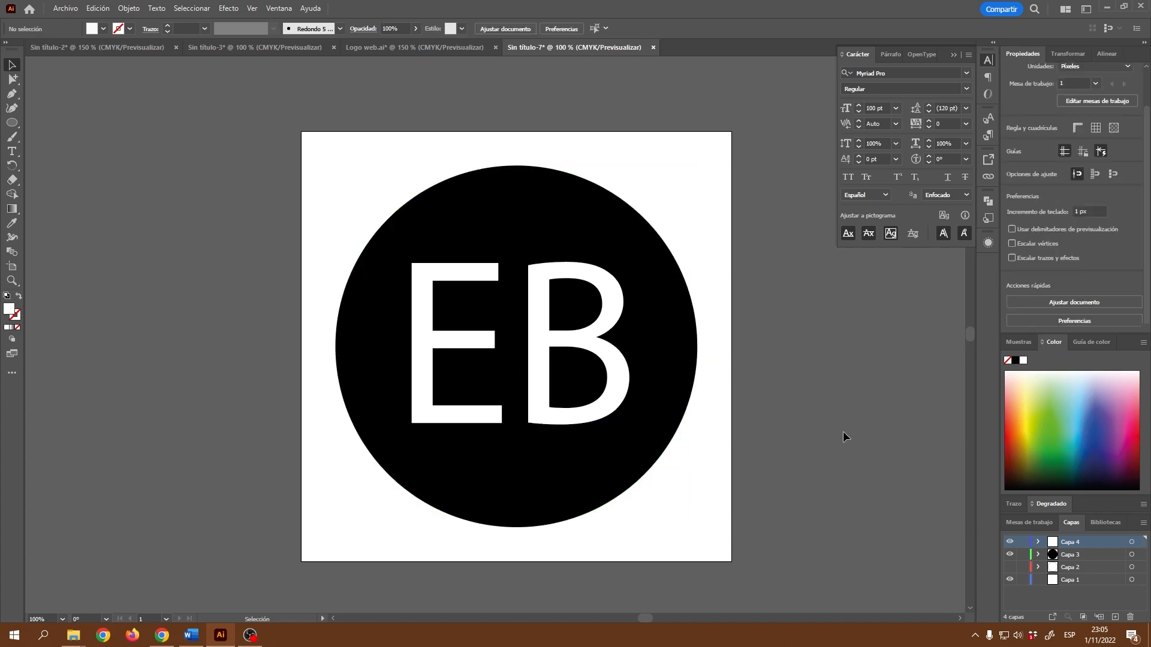
pyautogui.click(1011, 569)
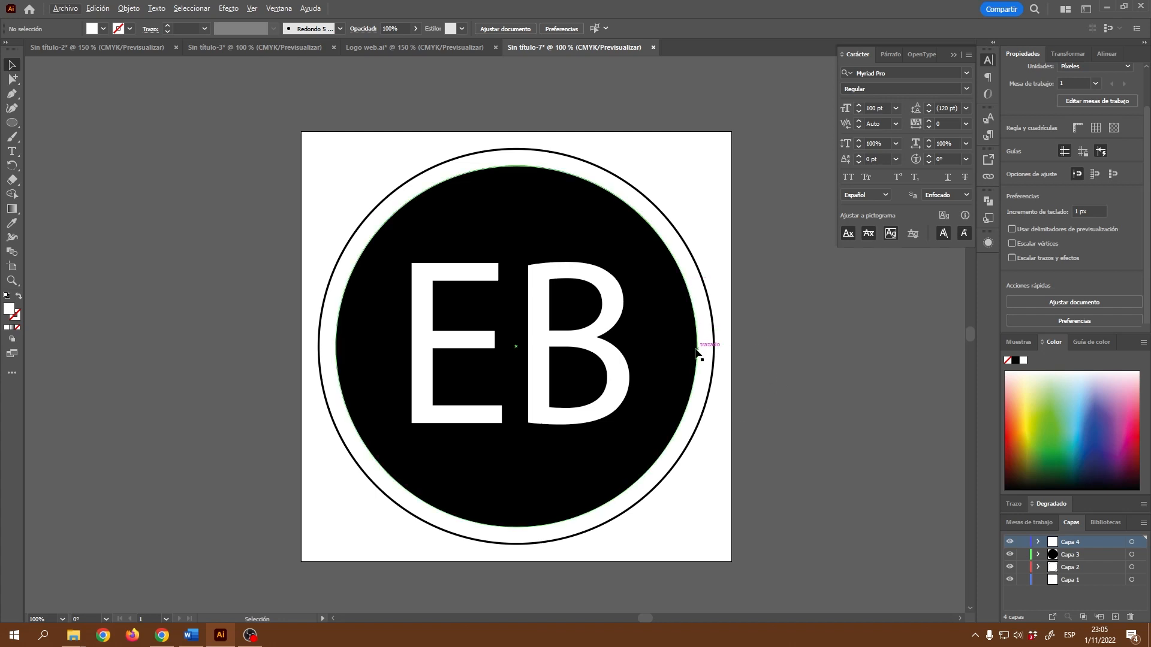
# Show the rulers and place a horizontal guide just below the EB letters at about 349 px.
pyautogui.scroll(-1, 699, 354)
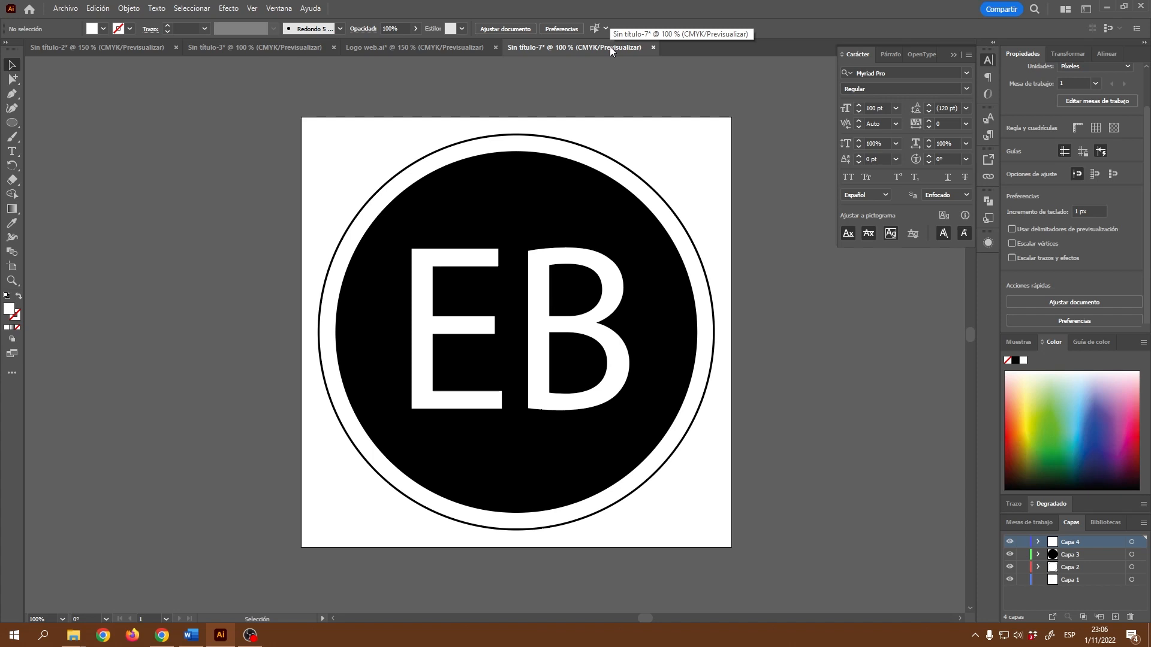
pyautogui.hotkey('ctrl', 'r')
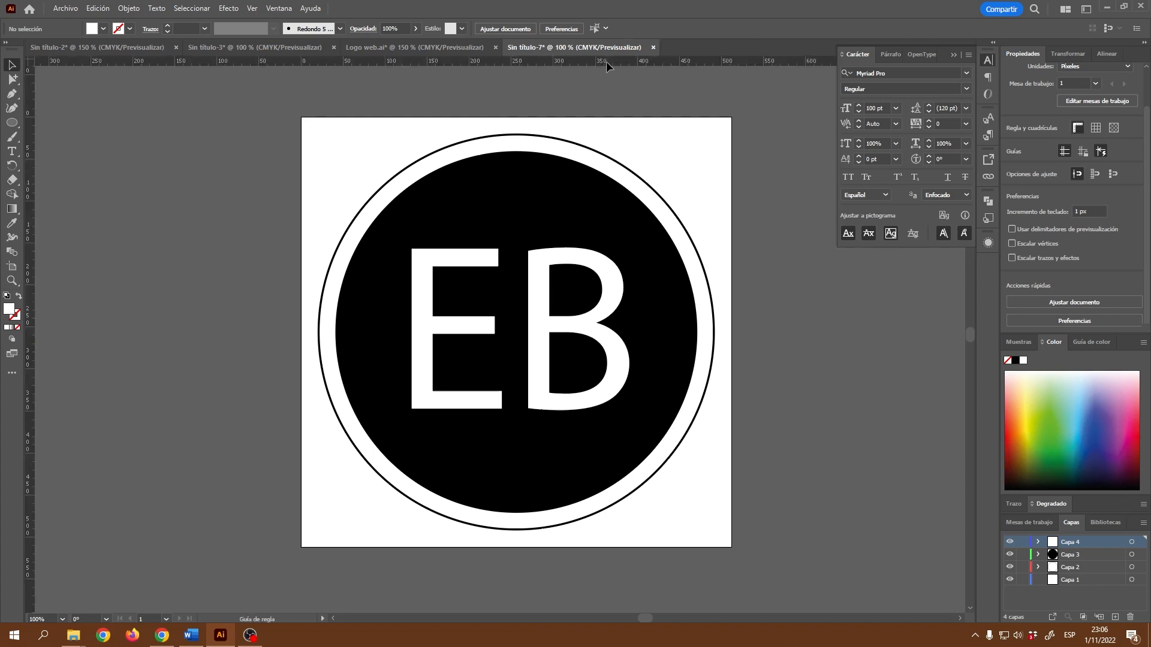
pyautogui.moveTo(606, 61); pyautogui.dragTo(657, 413)
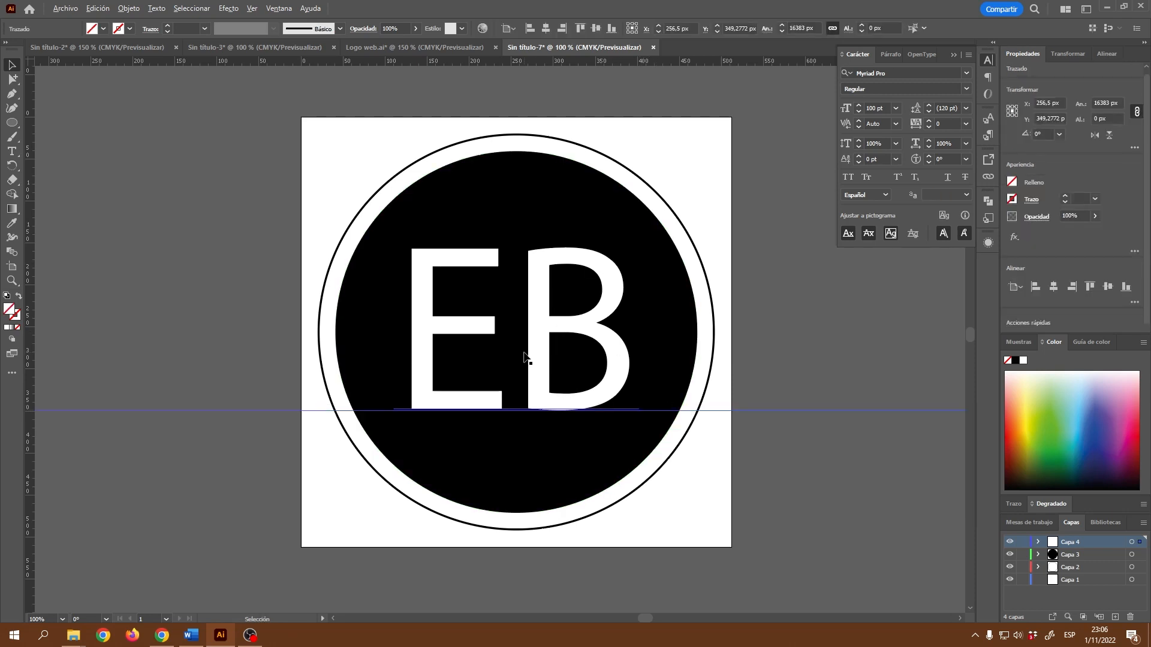
pyautogui.scroll(1, 531, 358)
pyautogui.scroll(2, 530, 358)
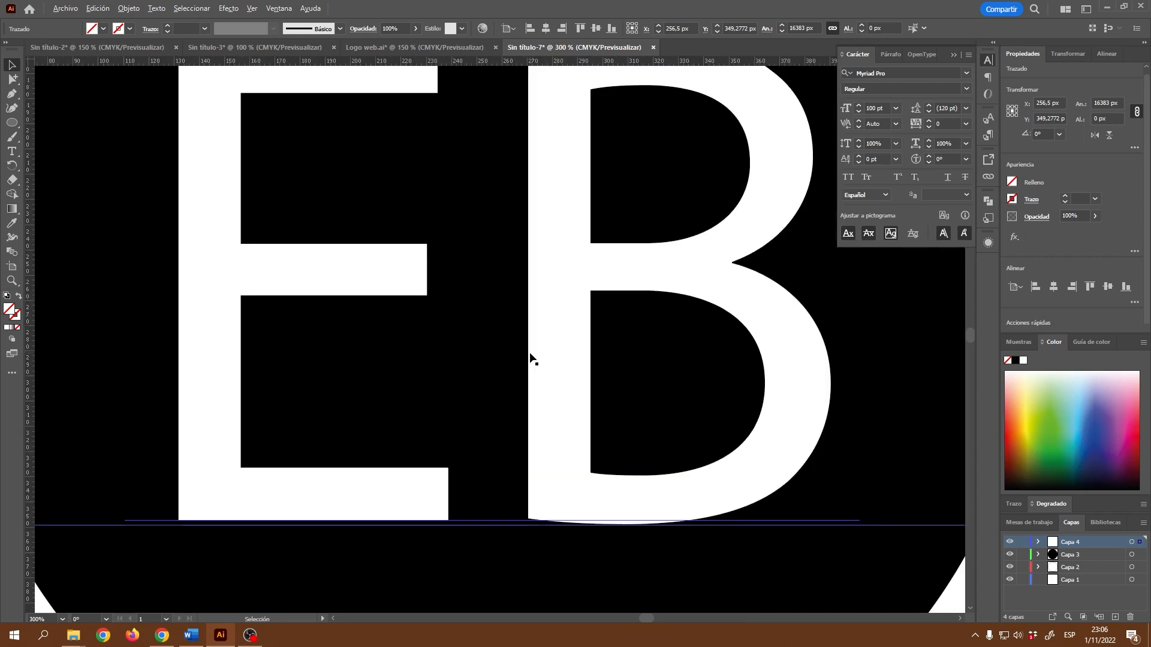
pyautogui.scroll(-1, 530, 396)
pyautogui.scroll(-2, 504, 414)
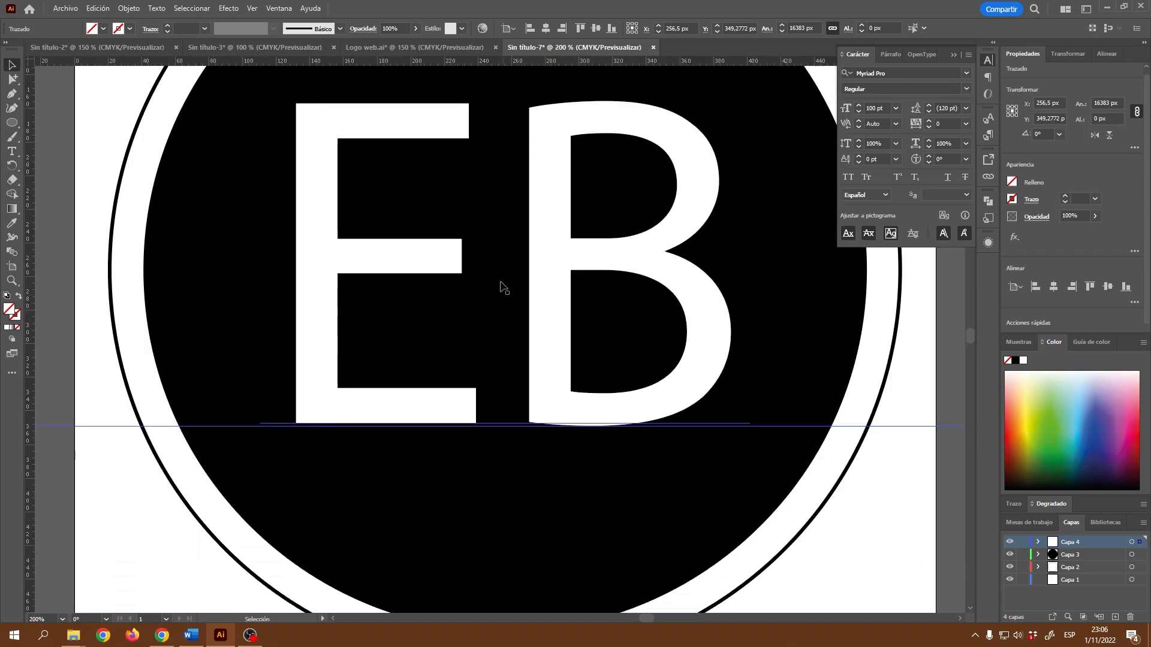
# Place two more horizontal guides below the first one, at about 354 px and 358 px.
pyautogui.moveTo(564, 62); pyautogui.dragTo(618, 435)
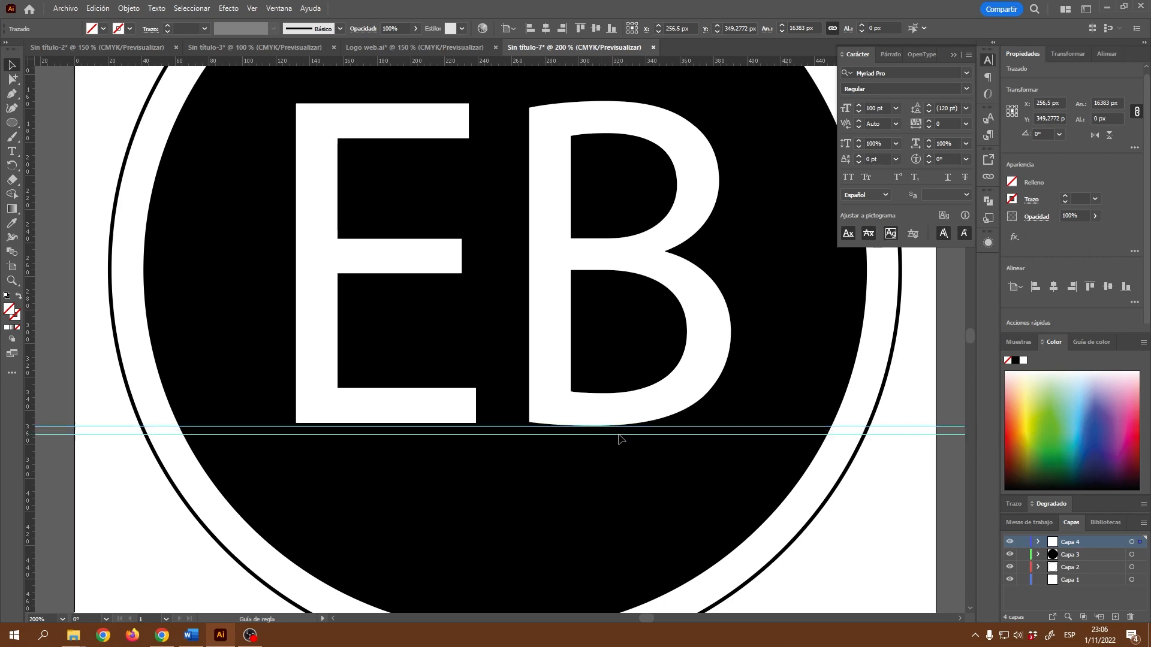
pyautogui.moveTo(592, 349); pyautogui.dragTo(573, 450)
pyautogui.scroll(-1, 578, 449)
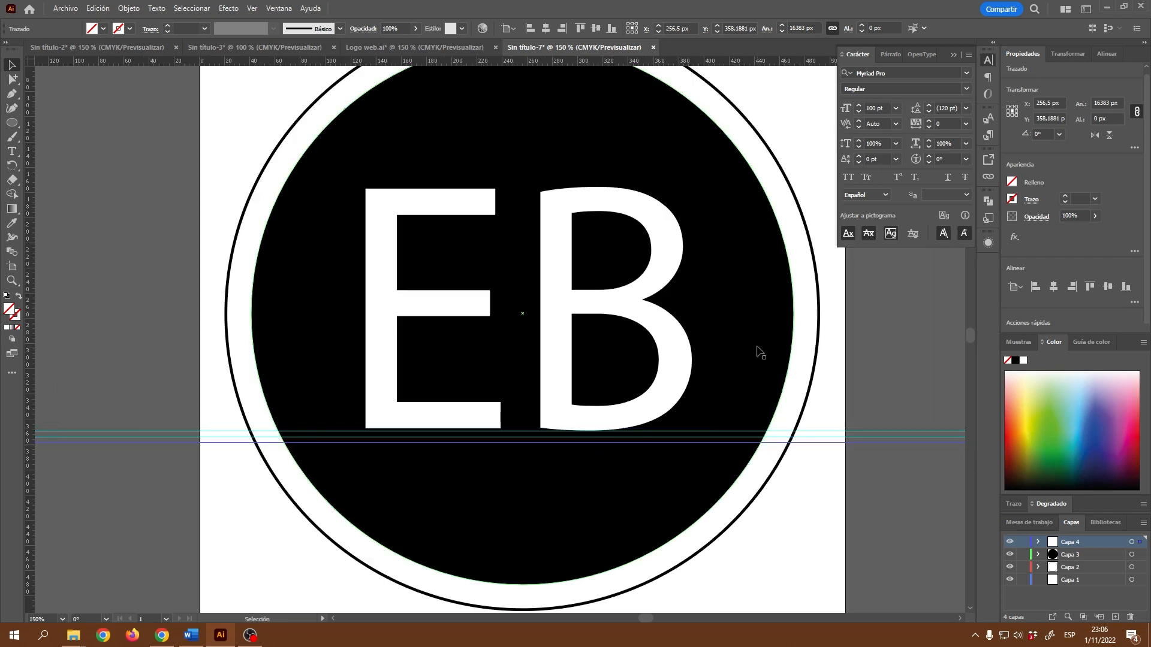
# Add an anchor point with the Pen tool where the left side of the outer 470 px ring crosses the upper guide.
pyautogui.click(818, 299)
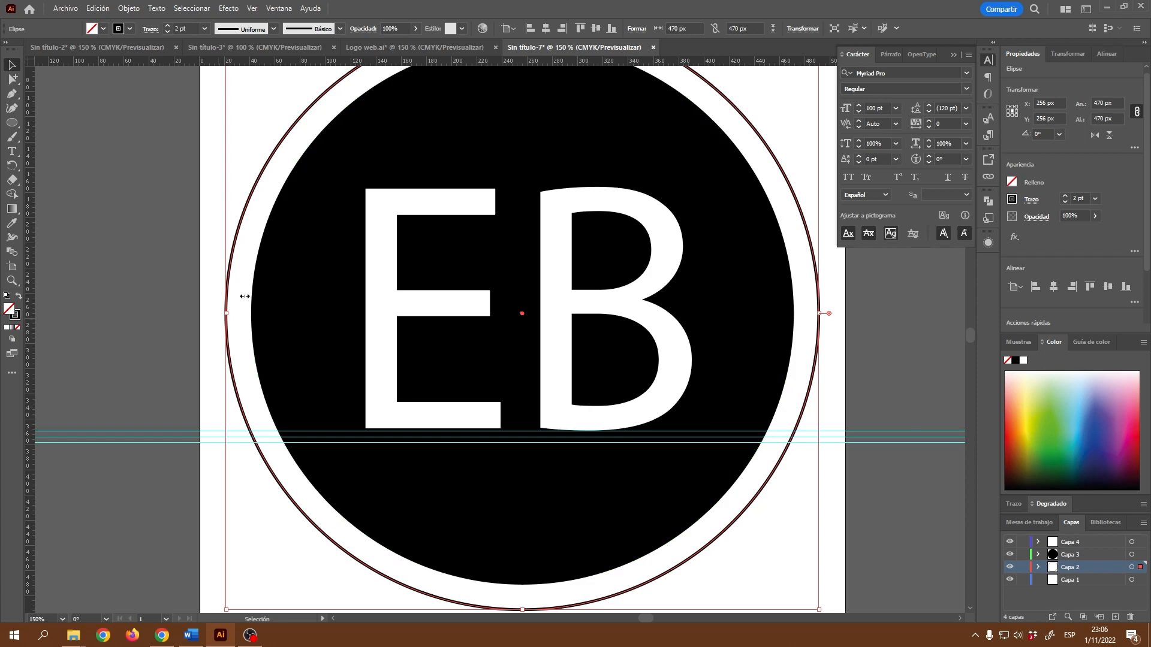
pyautogui.scroll(2, 270, 439)
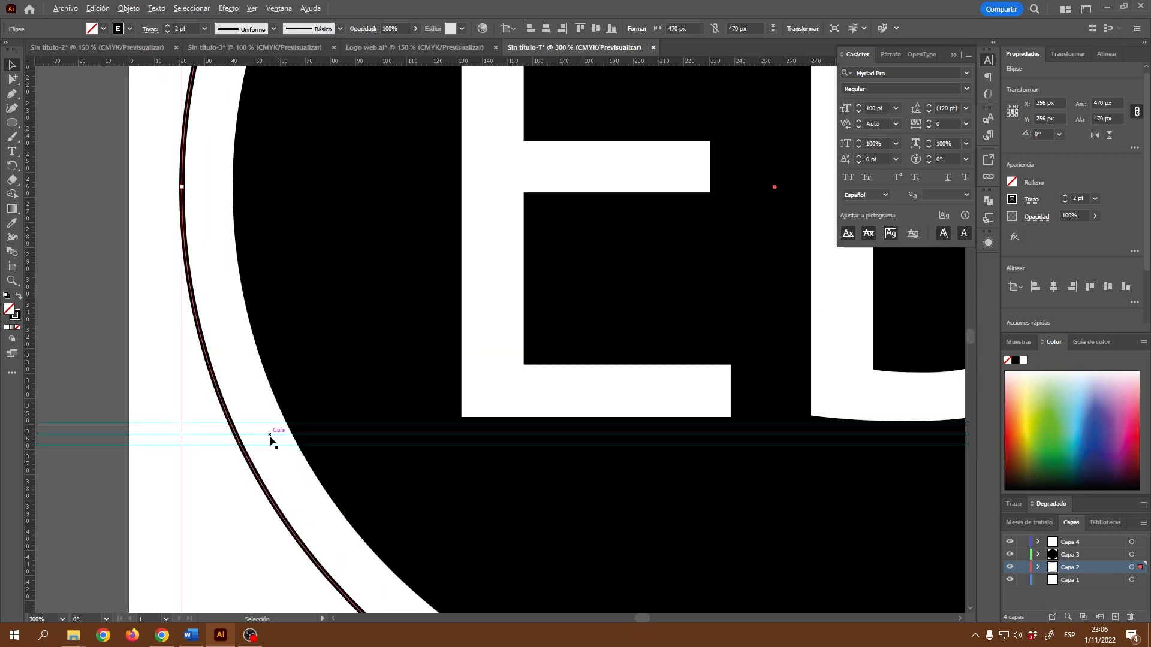
pyautogui.scroll(4, 270, 439)
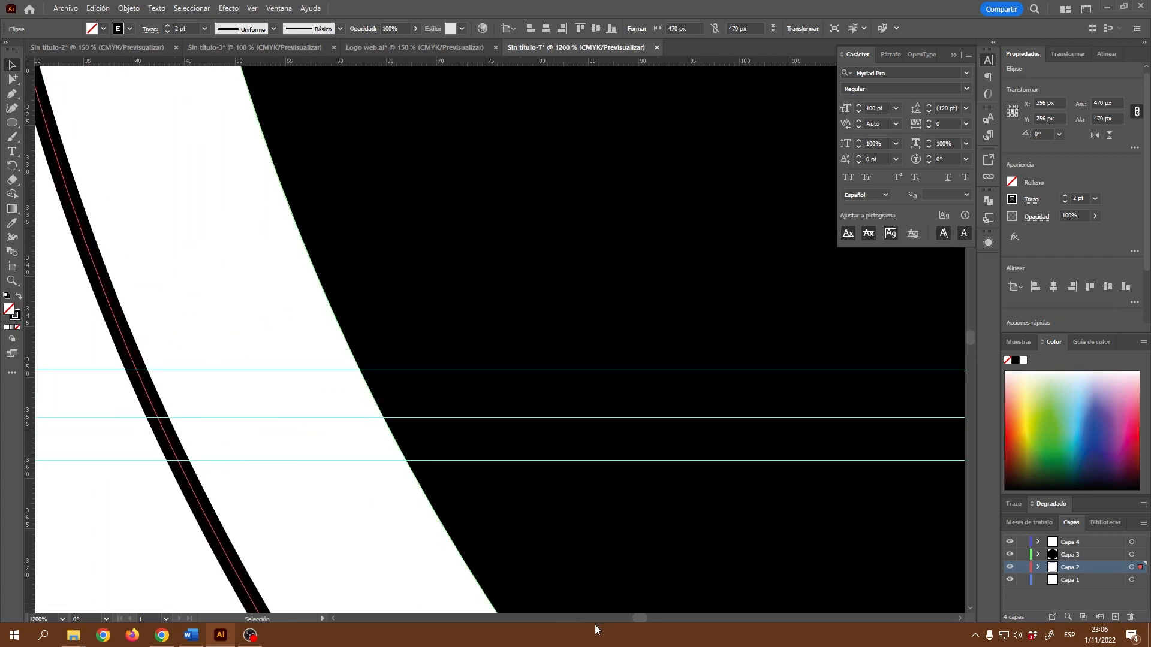
pyautogui.moveTo(641, 618)
pyautogui.mouseDown()
pyautogui.moveTo(629, 616)
pyautogui.moveTo(642, 613)
pyautogui.mouseUp()
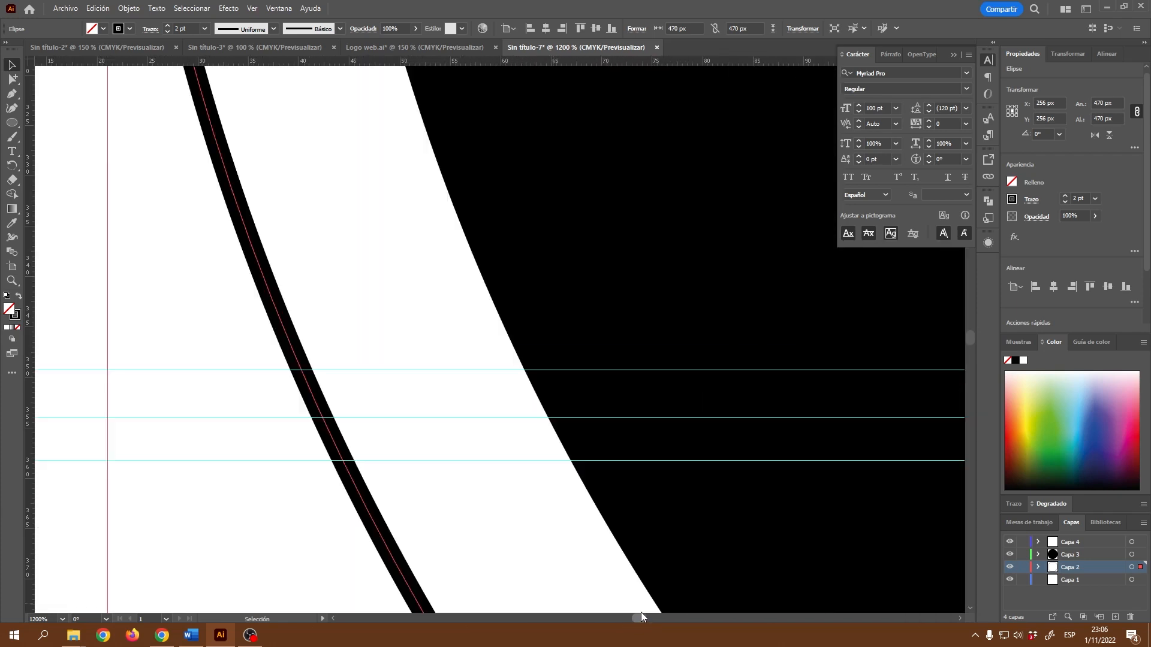
pyautogui.scroll(1, 553, 502)
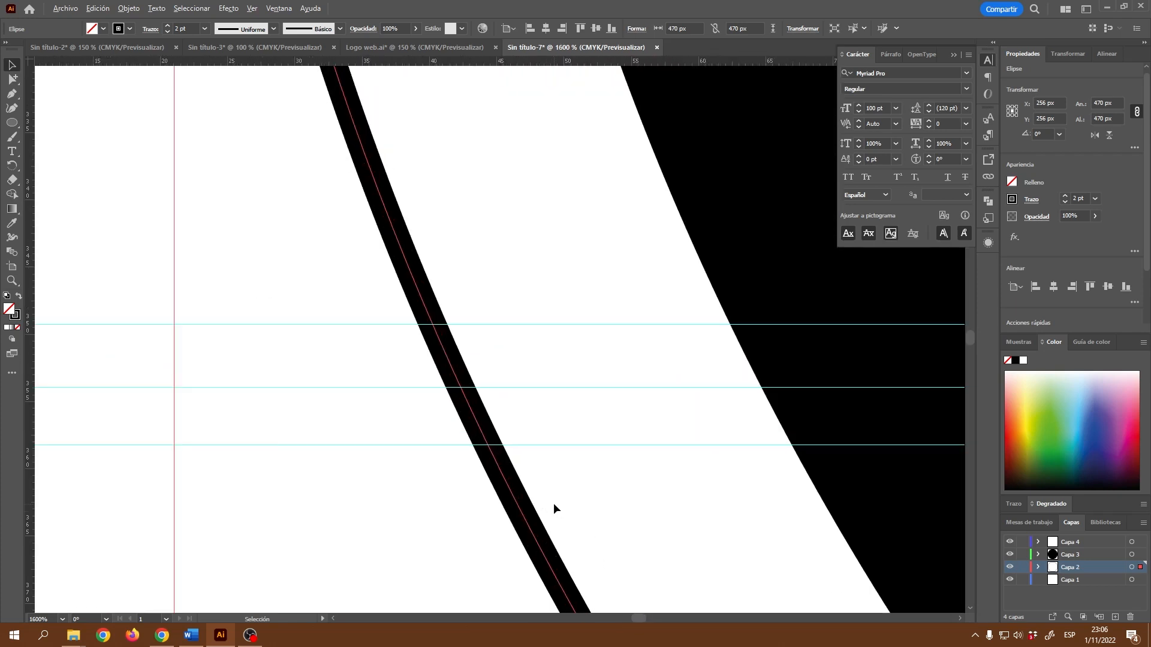
pyautogui.click(12, 96)
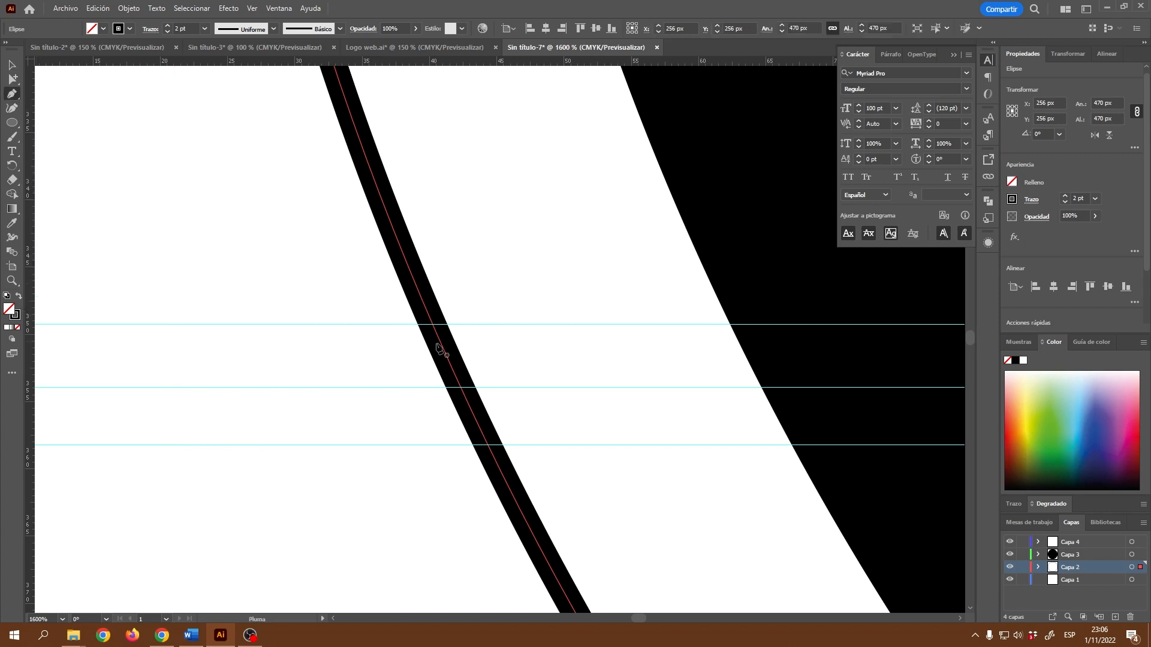
pyautogui.scroll(3, 444, 347)
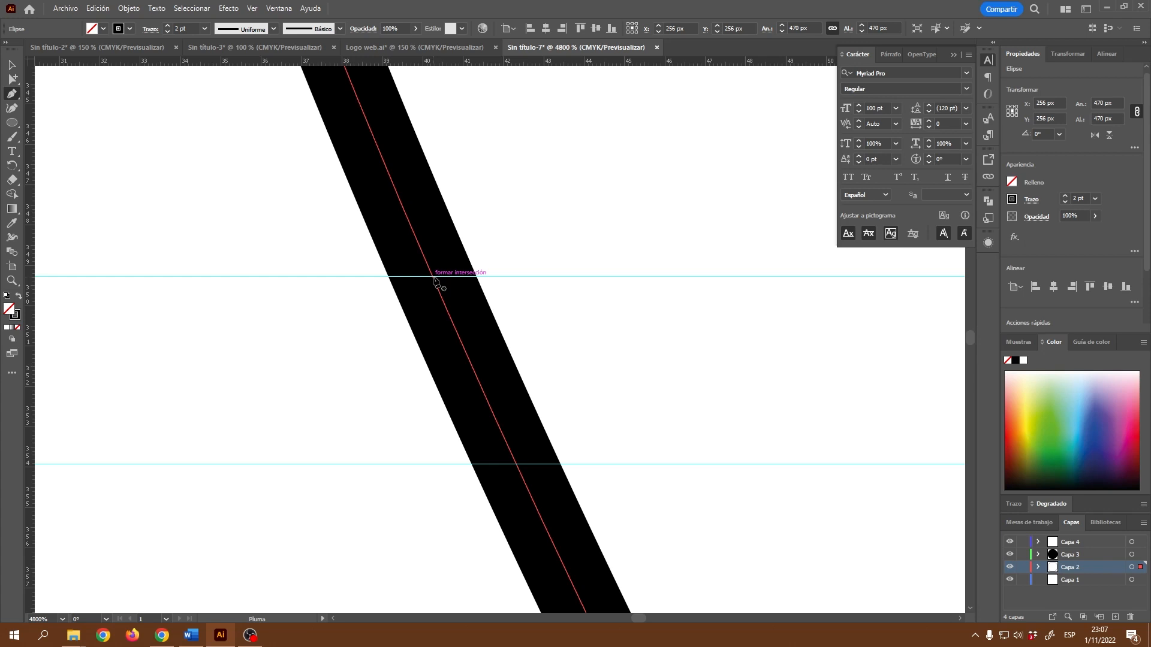
pyautogui.scroll(1, 436, 280)
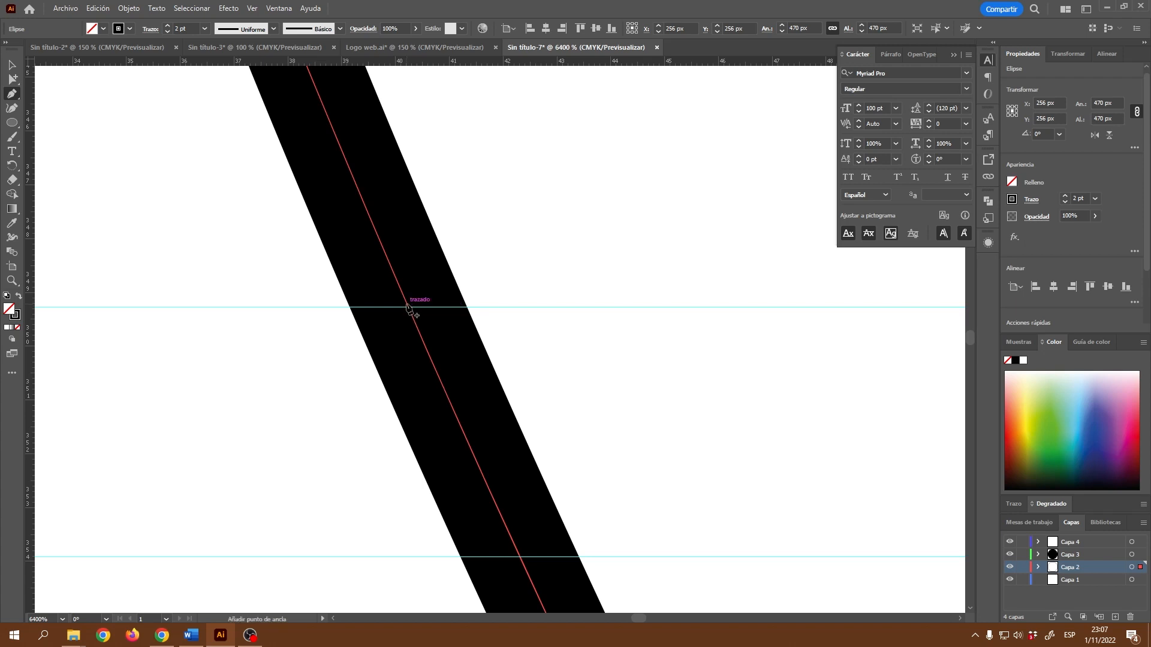
pyautogui.click(408, 308)
# Add anchor points where the left side of the outer ring crosses the middle and lowest guides.
pyautogui.scroll(-5, 489, 479)
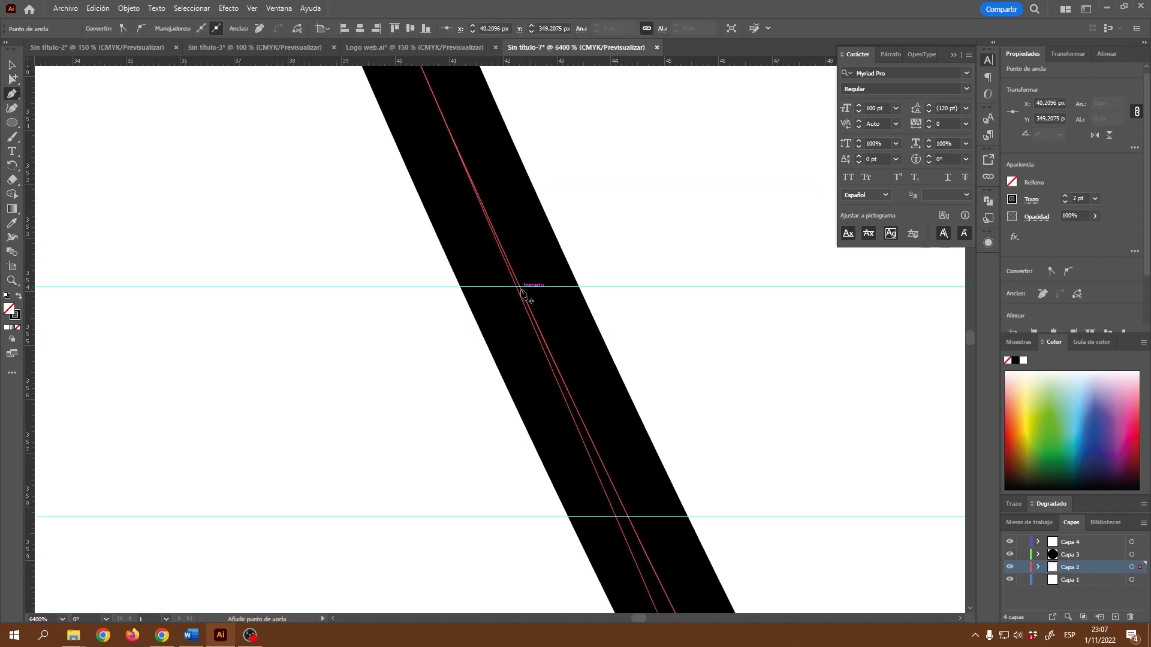
pyautogui.click(521, 291)
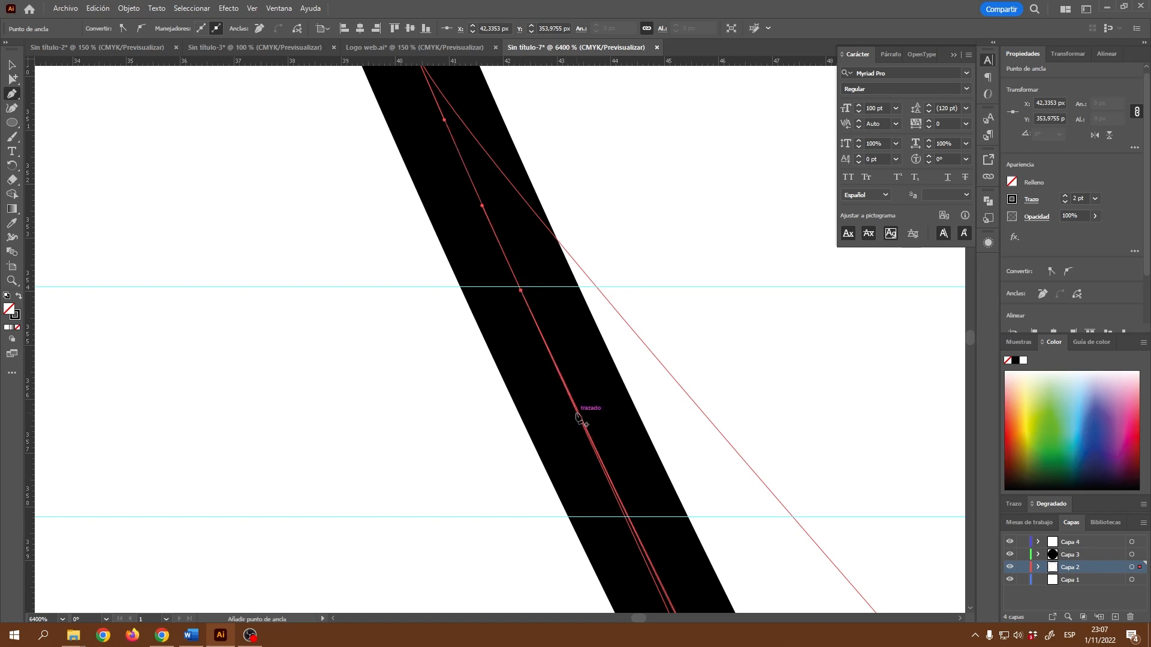
pyautogui.hotkey('ctrl', 'z')
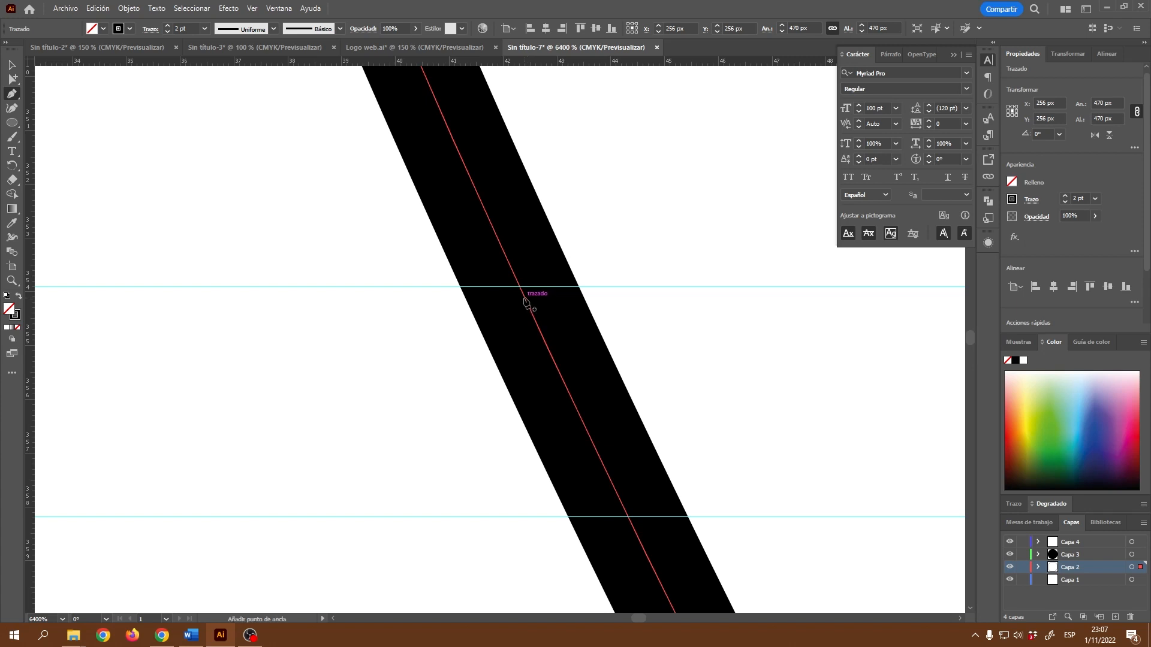
pyautogui.keyDown('ctrl'); pyautogui.click(522, 292); pyautogui.keyUp('ctrl')
pyautogui.scroll(3, 522, 292)
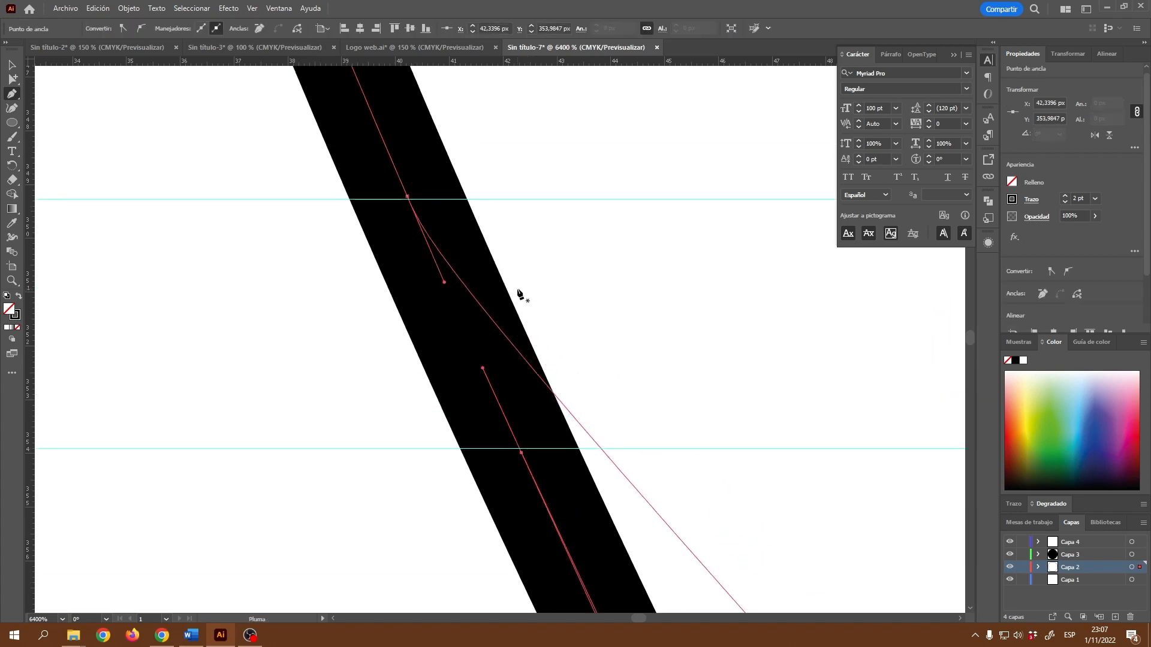
pyautogui.keyDown('ctrl'); pyautogui.click(446, 264); pyautogui.keyUp('ctrl')
pyautogui.keyDown('ctrl'); pyautogui.click(470, 338); pyautogui.keyUp('ctrl')
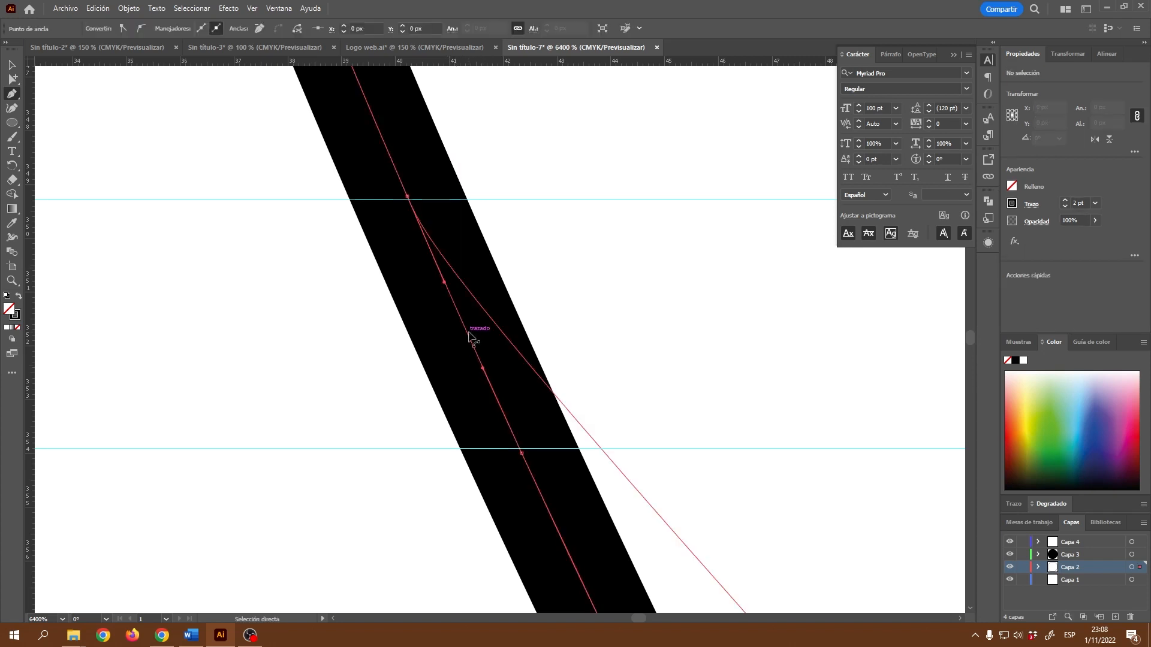
pyautogui.scroll(-5, 485, 370)
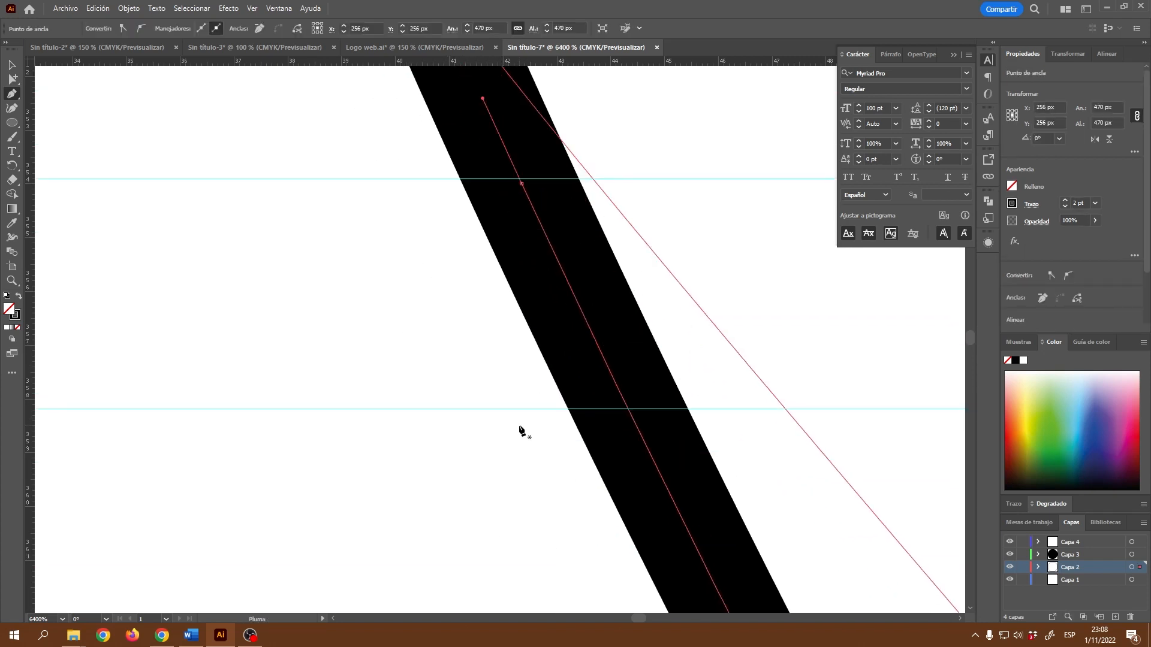
pyautogui.click(628, 410)
pyautogui.scroll(-2, 690, 529)
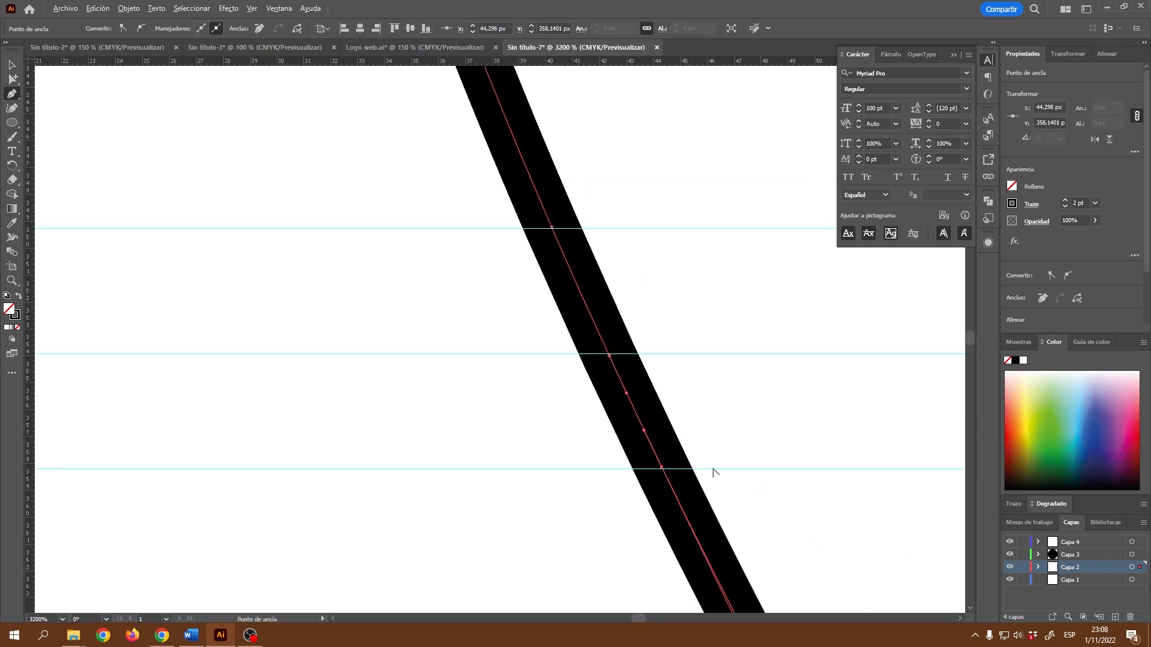
# Add an anchor point where the right side of the outer ring crosses the upper guide.
pyautogui.moveTo(637, 619); pyautogui.dragTo(653, 620)
pyautogui.scroll(2, 493, 380)
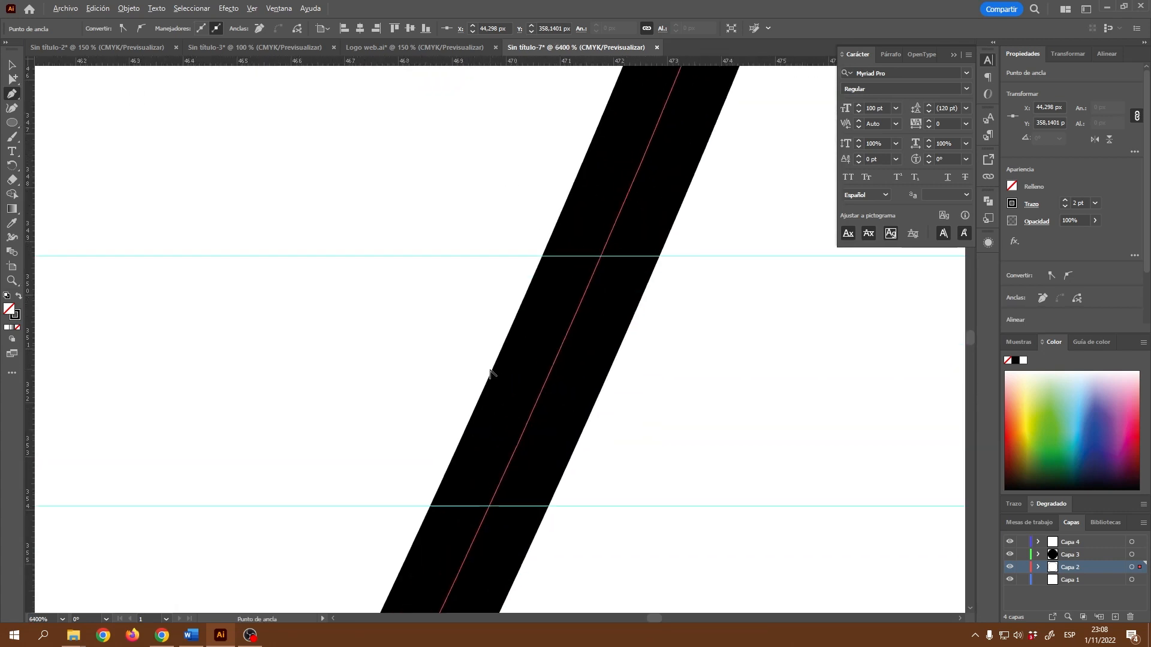
pyautogui.scroll(2, 607, 294)
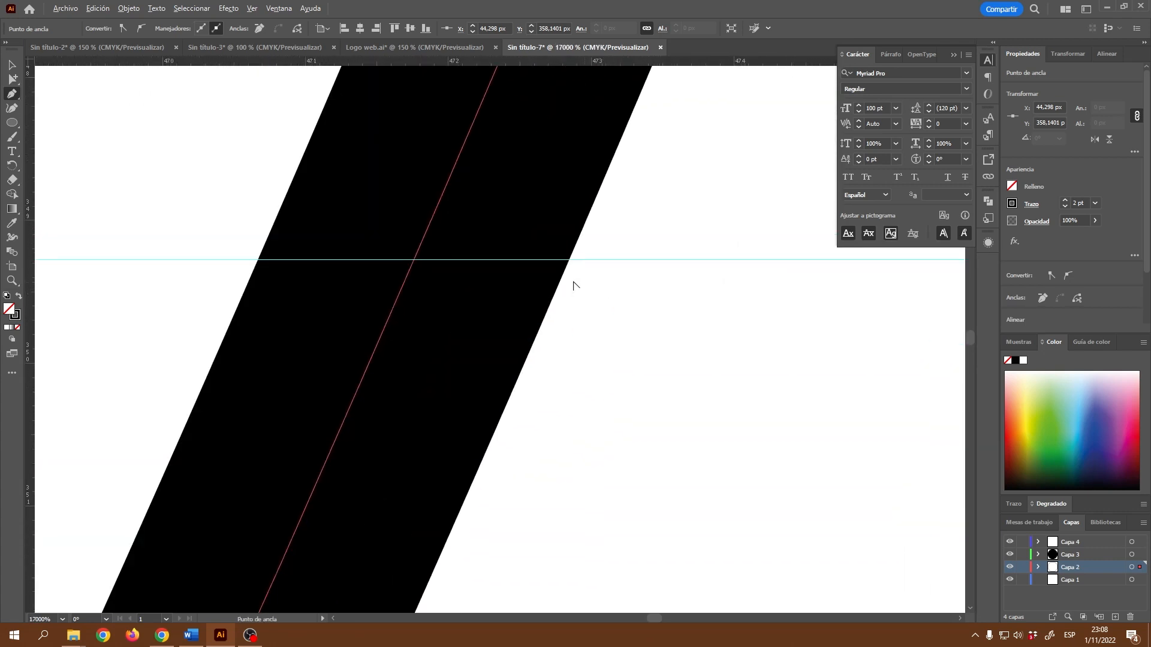
pyautogui.click(415, 259)
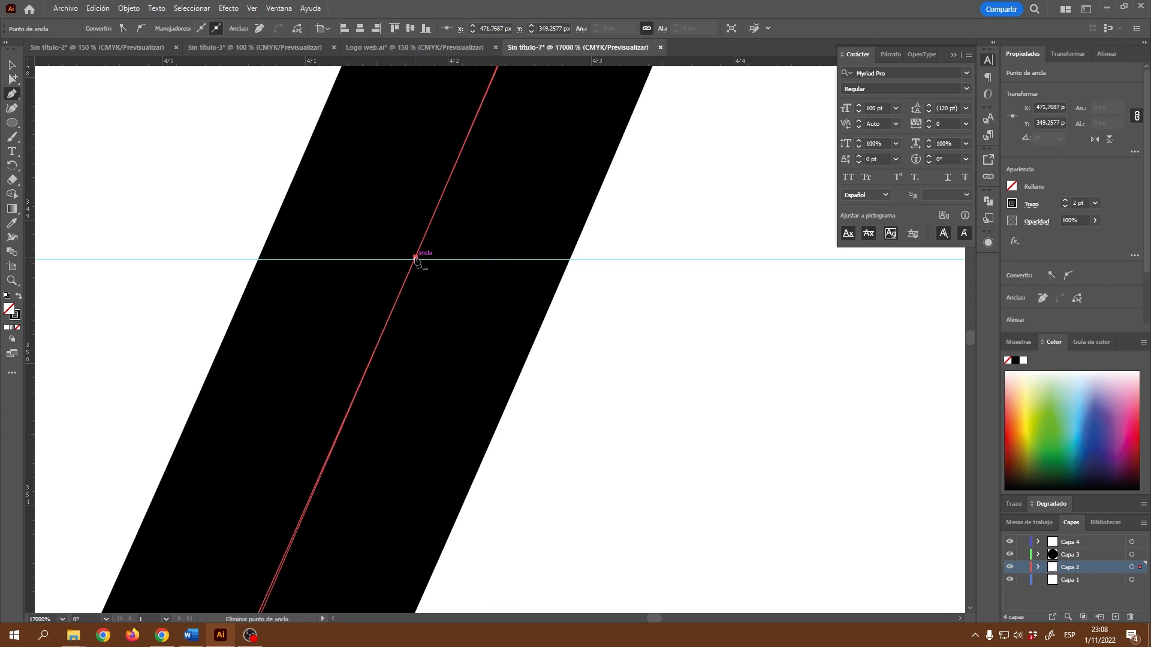
# Add an anchor point with the Pen tool where the right side of the outer ring crosses the middle guide.
pyautogui.scroll(-5, 380, 463)
pyautogui.click(666, 618)
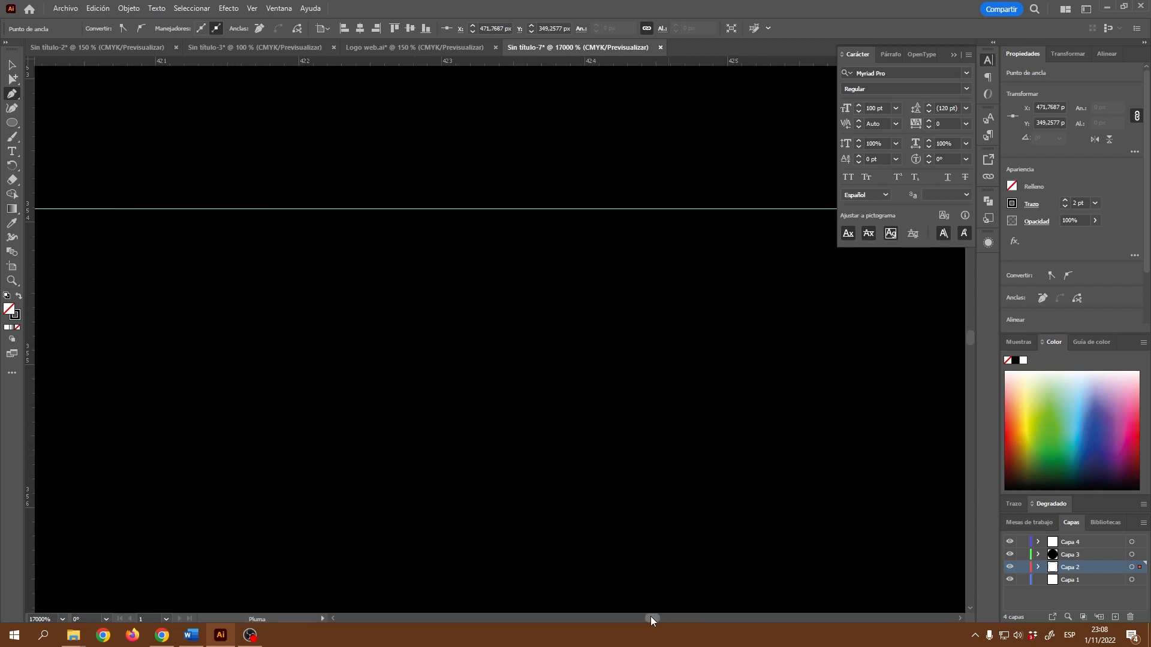
pyautogui.moveTo(650, 616); pyautogui.dragTo(656, 616)
pyautogui.scroll(-10, 632, 420)
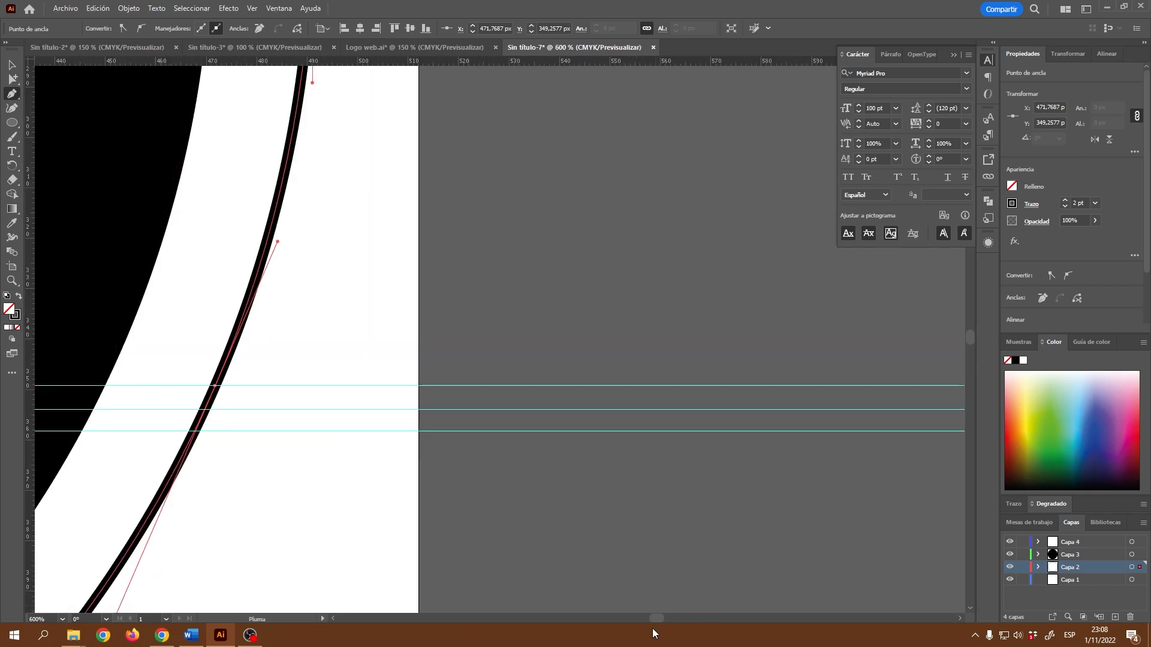
pyautogui.moveTo(656, 619)
pyautogui.mouseDown()
pyautogui.moveTo(643, 621)
pyautogui.moveTo(652, 618)
pyautogui.mouseUp()
pyautogui.scroll(-1, 612, 470)
pyautogui.scroll(5, 620, 371)
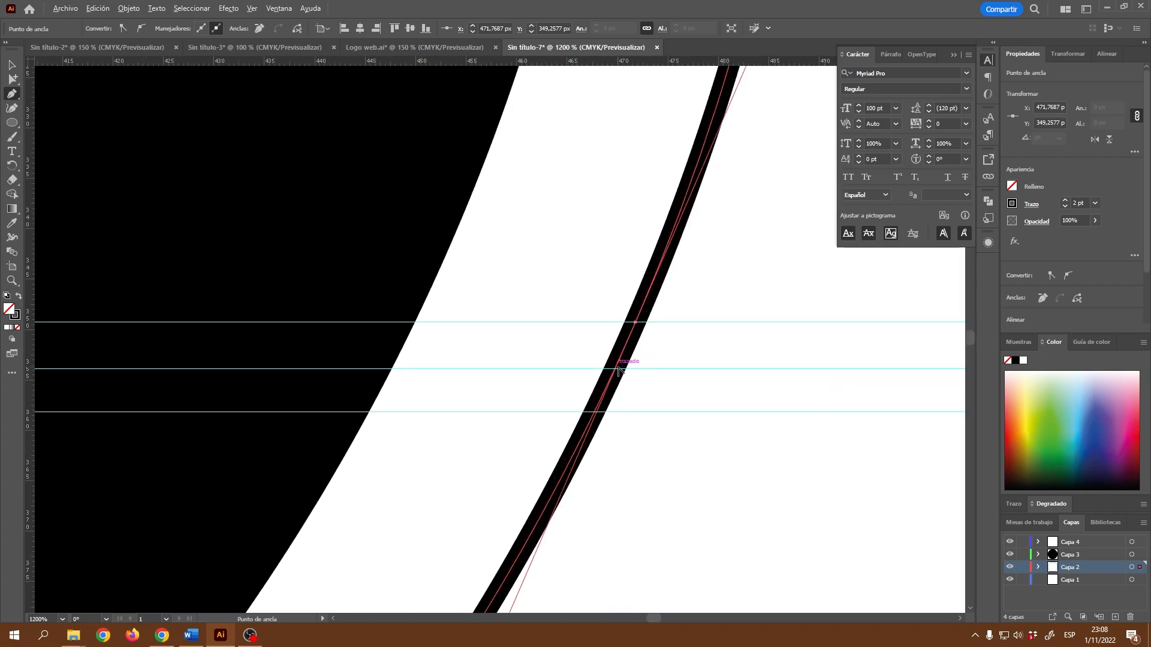
pyautogui.scroll(2, 619, 371)
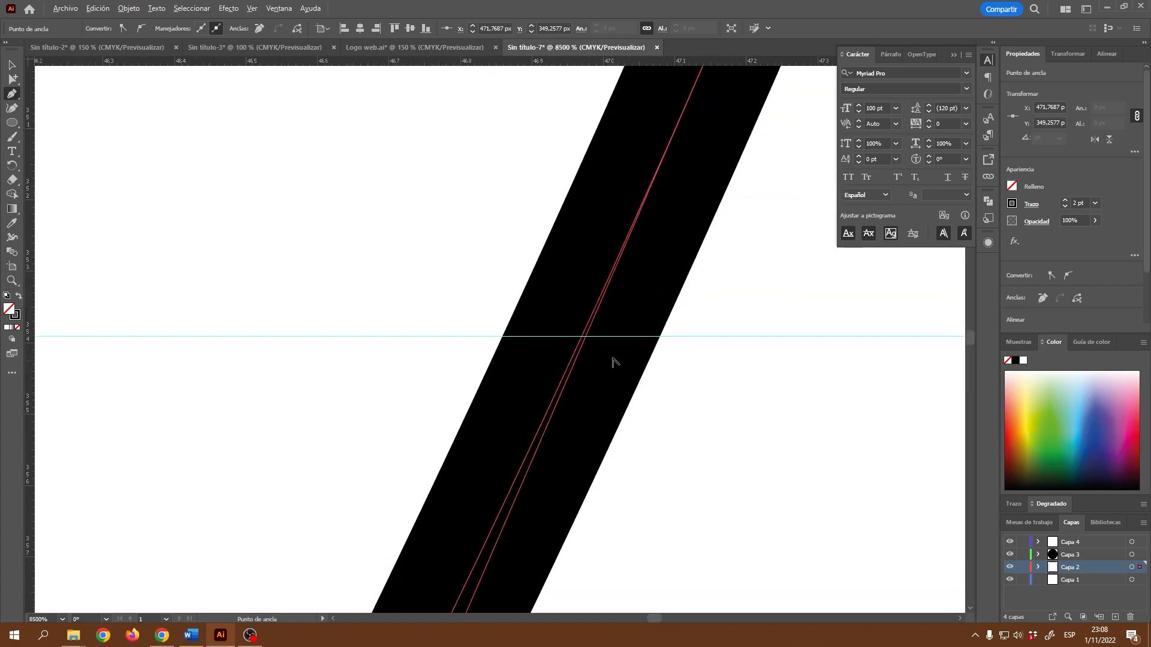
pyautogui.click(587, 336)
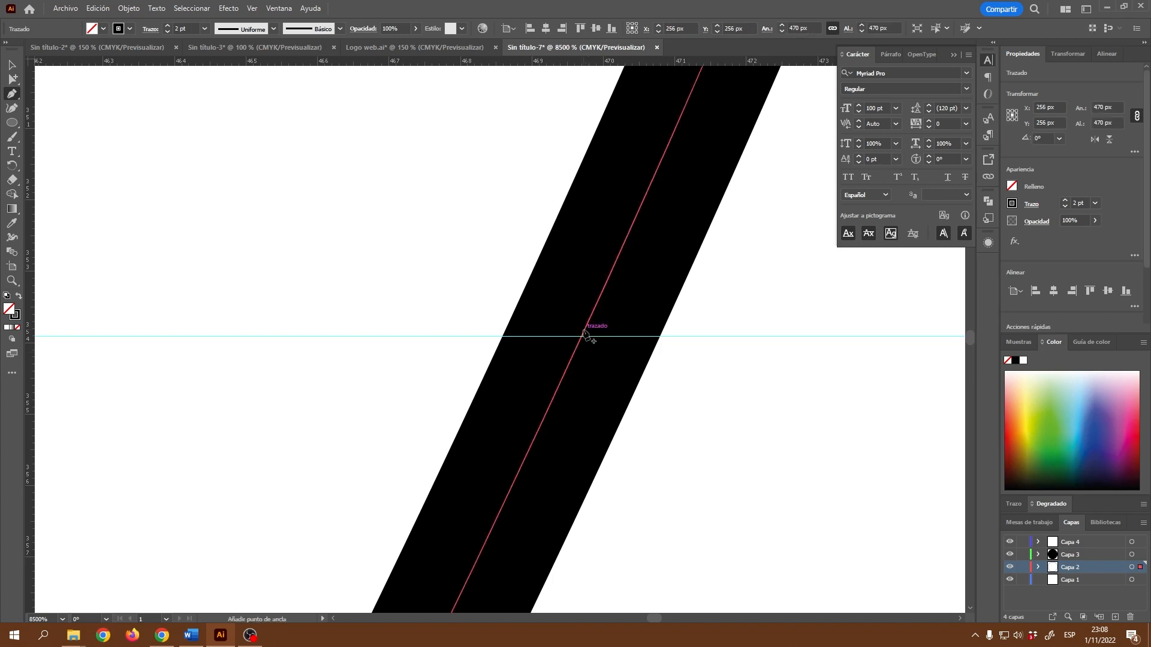
pyautogui.click(587, 337)
# Add an anchor point where the right side of the outer ring crosses the lowest guide.
pyautogui.scroll(-3, 547, 438)
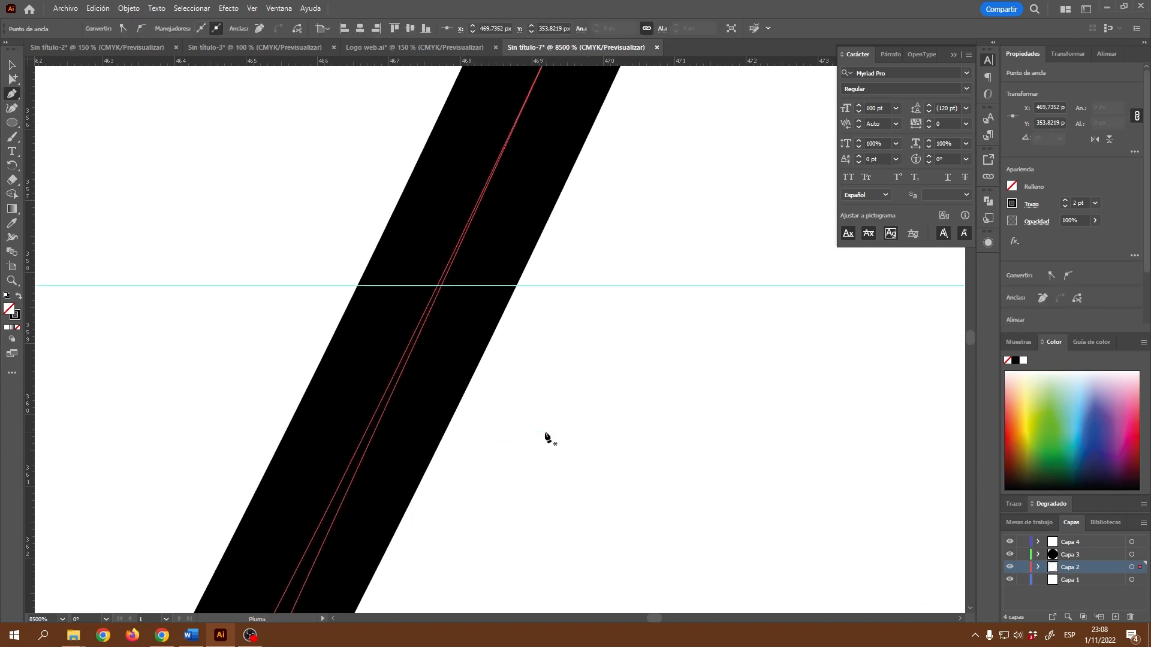
pyautogui.click(442, 286)
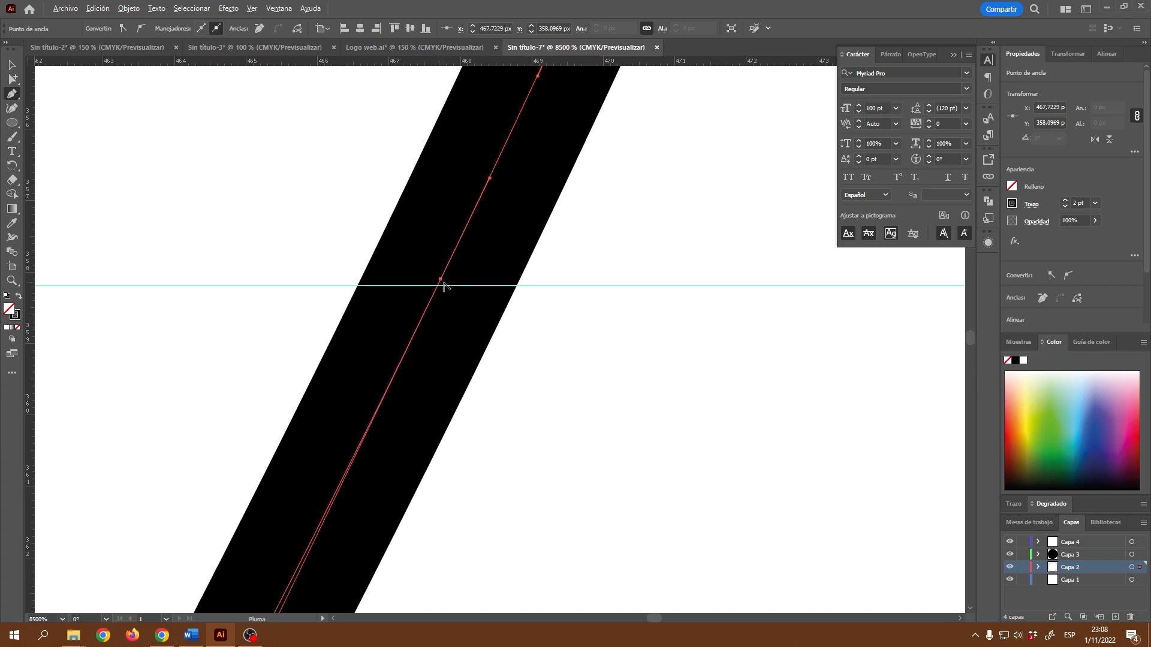
pyautogui.hotkey('ctrl', '-')
pyautogui.hotkey('ctrl', '-')
pyautogui.scroll(-2, 343, 294)
pyautogui.scroll(2, 339, 292)
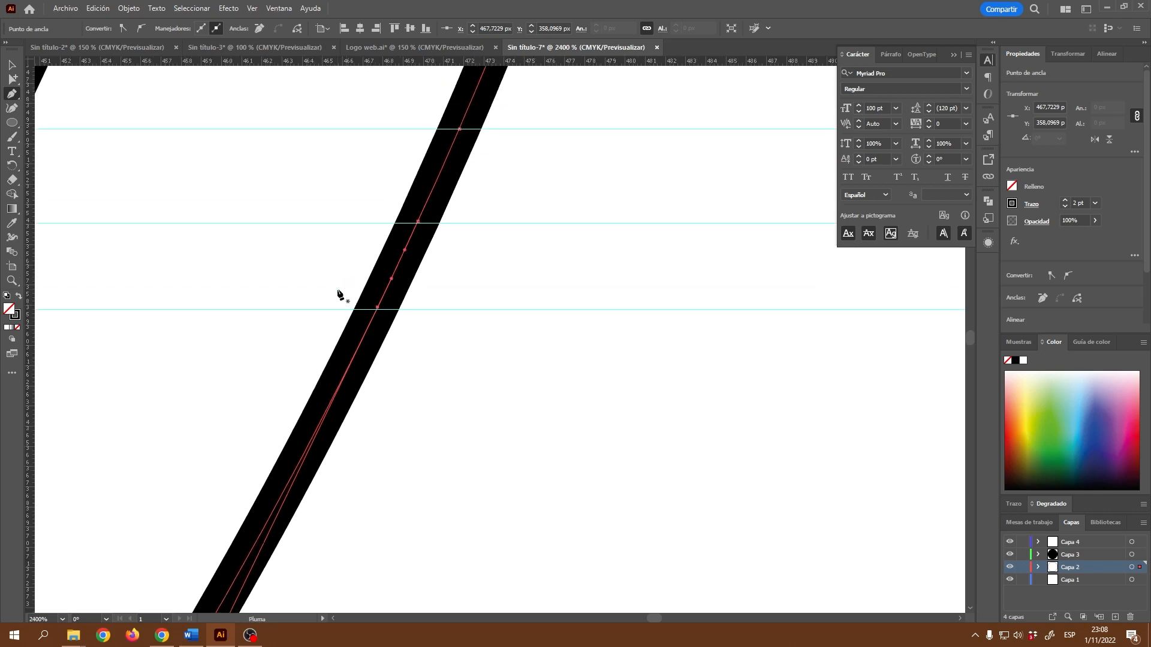
pyautogui.scroll(2, 366, 292)
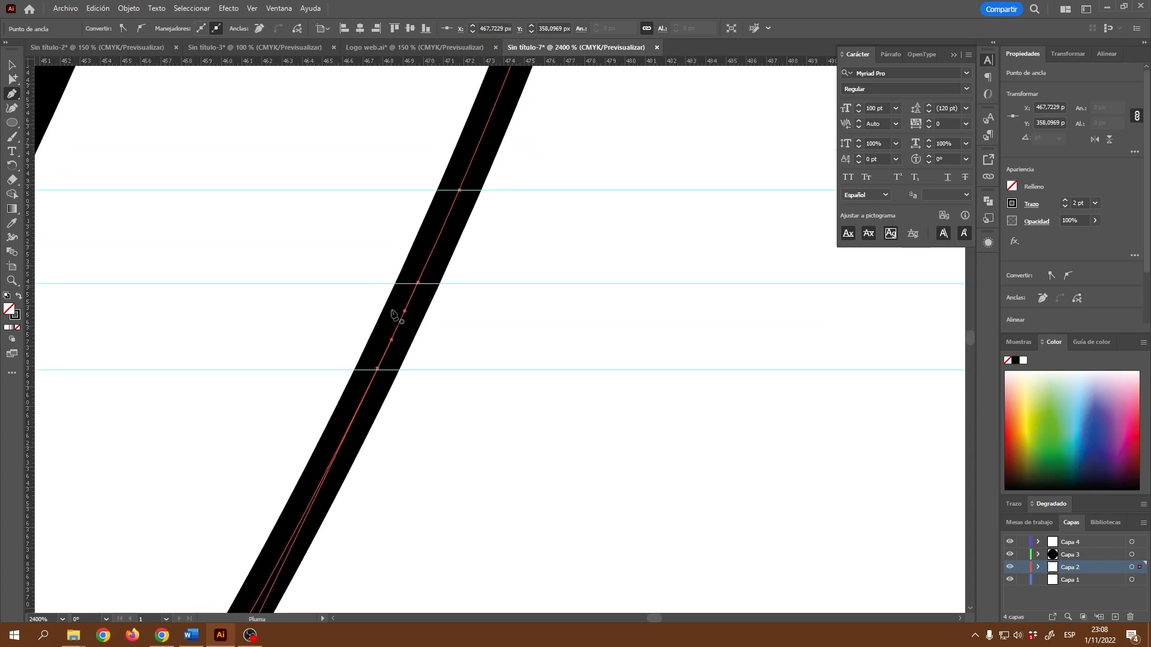
pyautogui.press('ctrl')
pyautogui.moveTo(404, 312); pyautogui.dragTo(404, 312)
pyautogui.press('Delete')
pyautogui.hotkey('ctrl', 'z')
# Add an anchor point on the ring's right side midway between the middle and lowest guides, and delete it to open a gap.
pyautogui.scroll(-2, 370, 379)
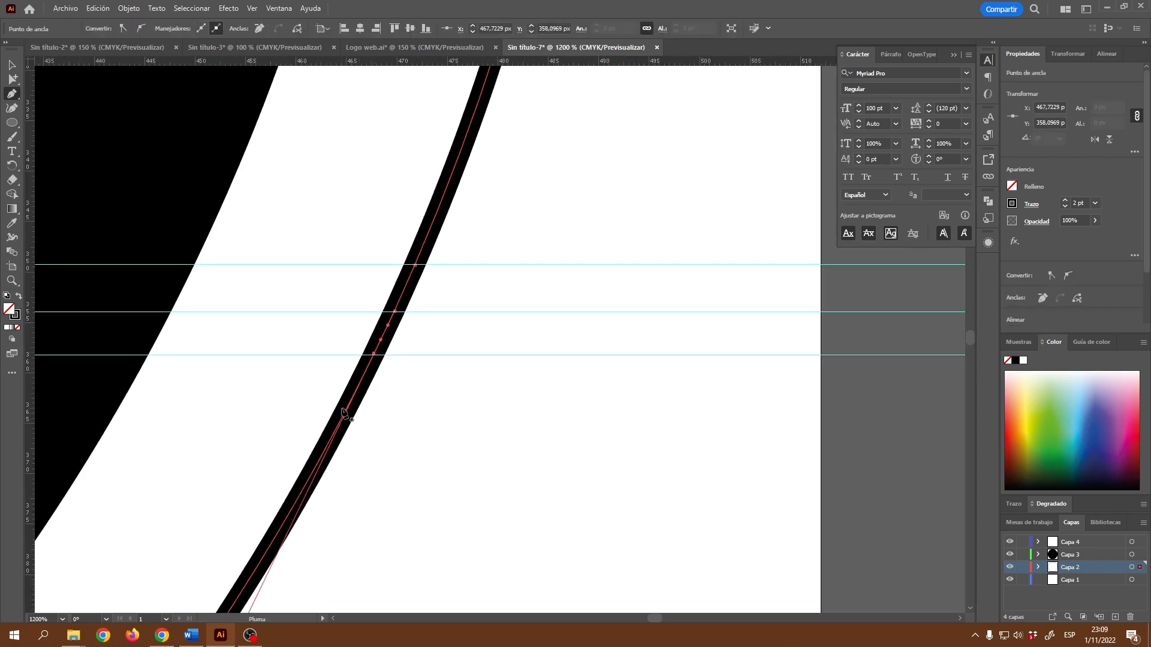
pyautogui.scroll(2, 380, 333)
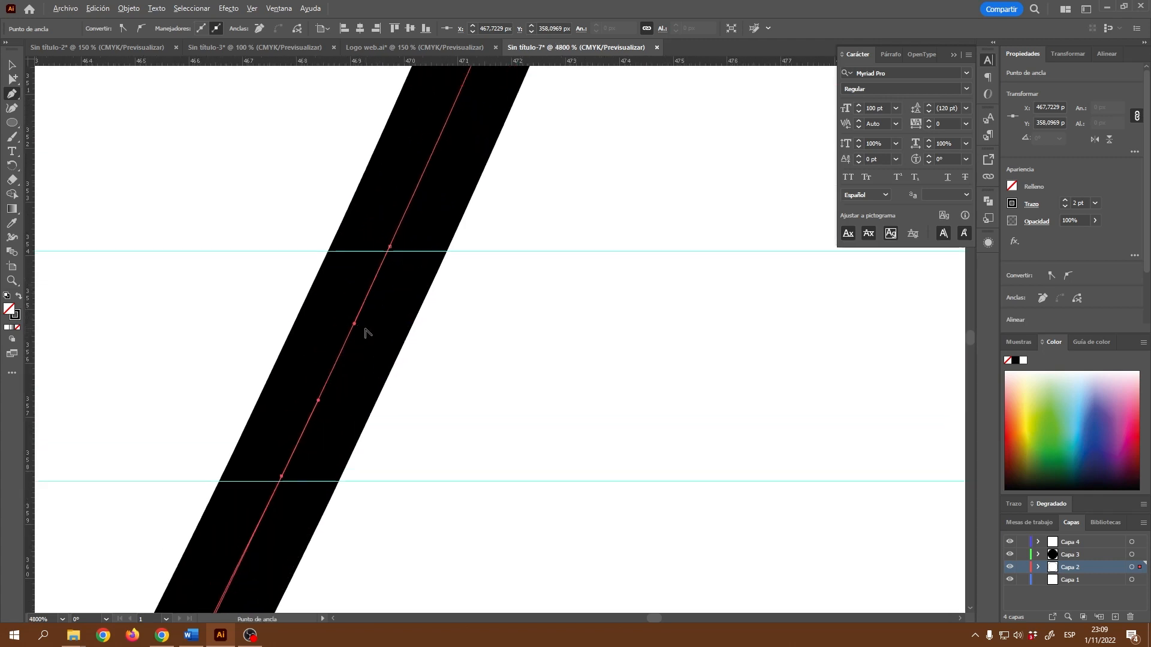
pyautogui.scroll(2, 367, 333)
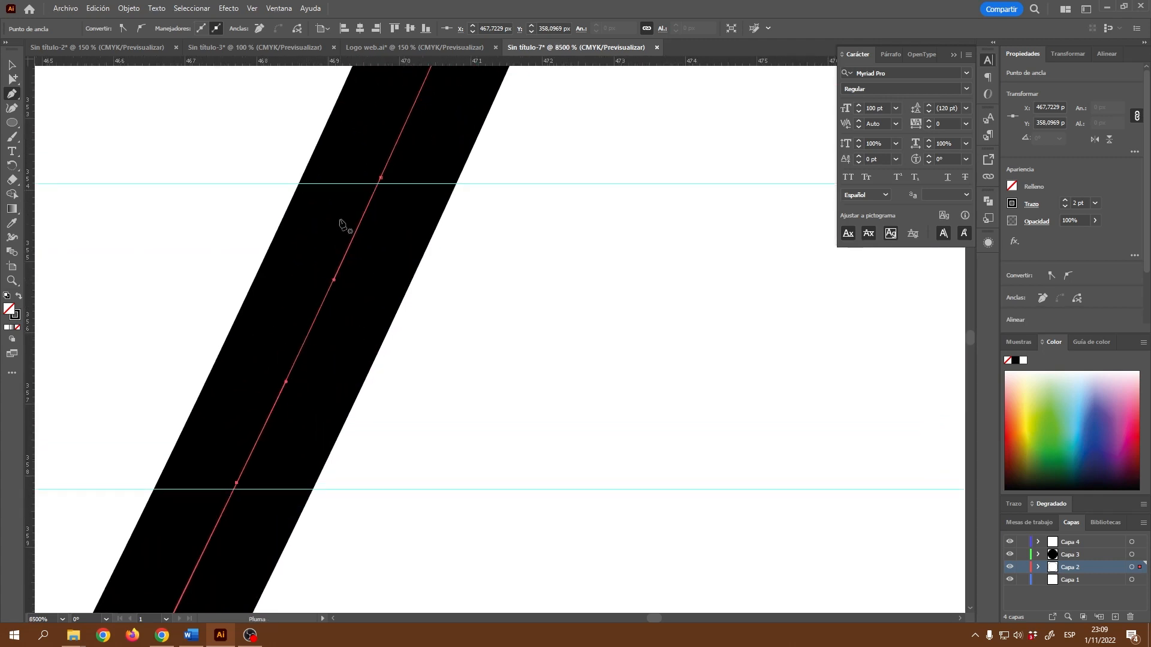
pyautogui.click(311, 328)
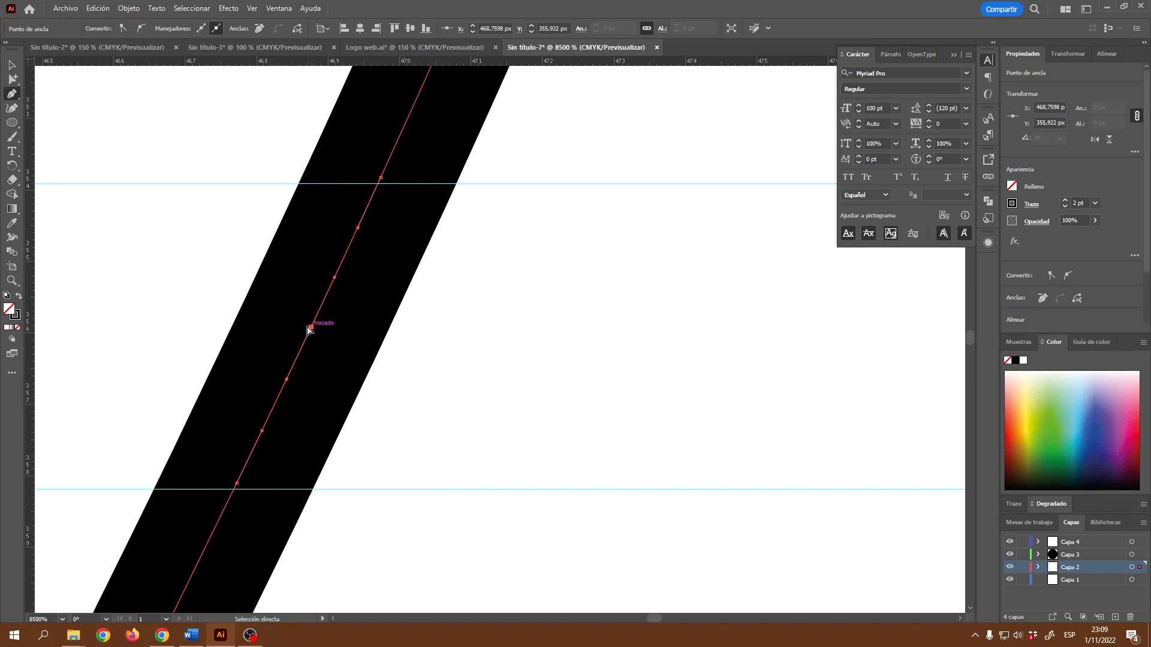
pyautogui.scroll(-2, 311, 338)
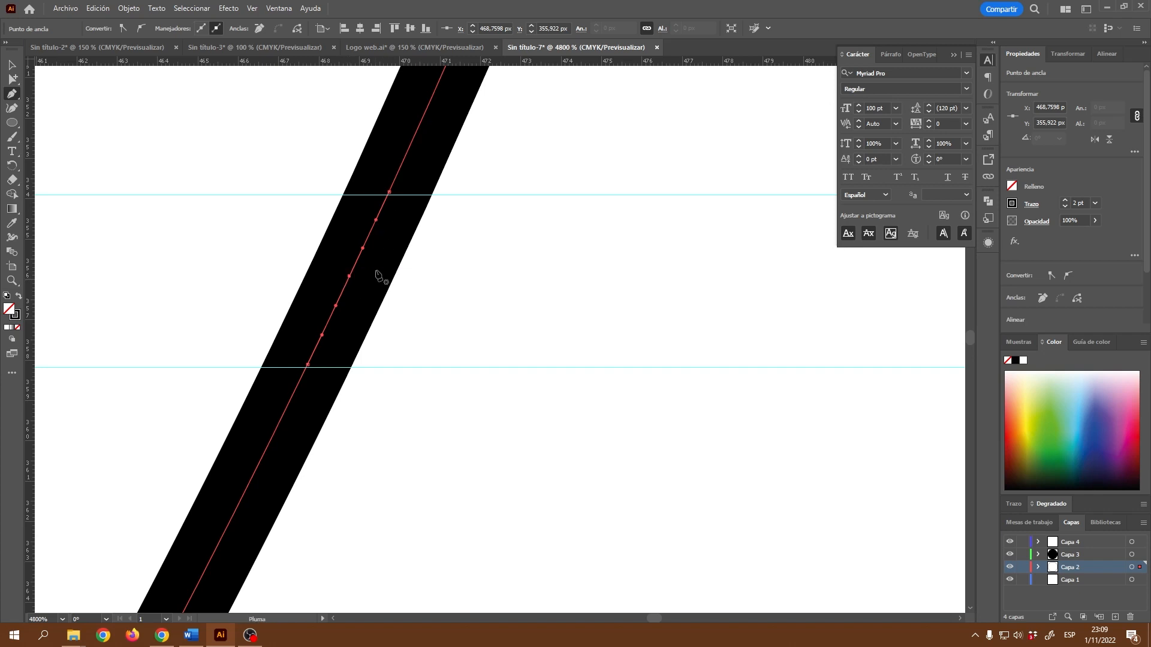
pyautogui.press('Delete')
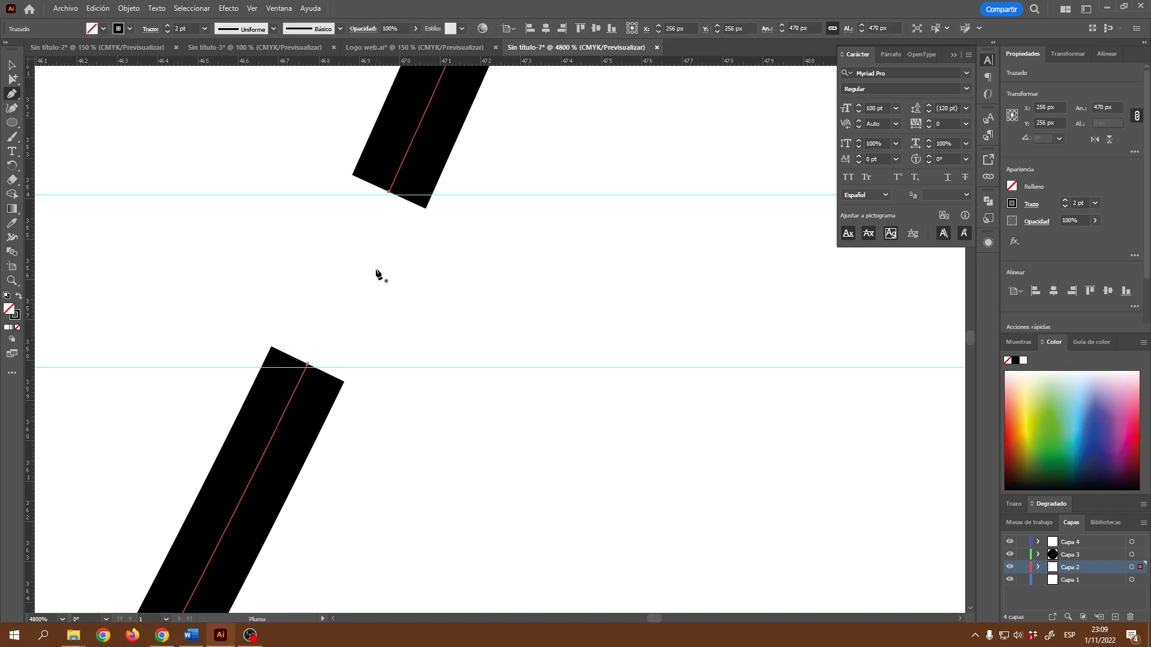
# Delete the anchor point where the ring's left side crosses the middle guide to open a gap there.
pyautogui.scroll(-4, 378, 275)
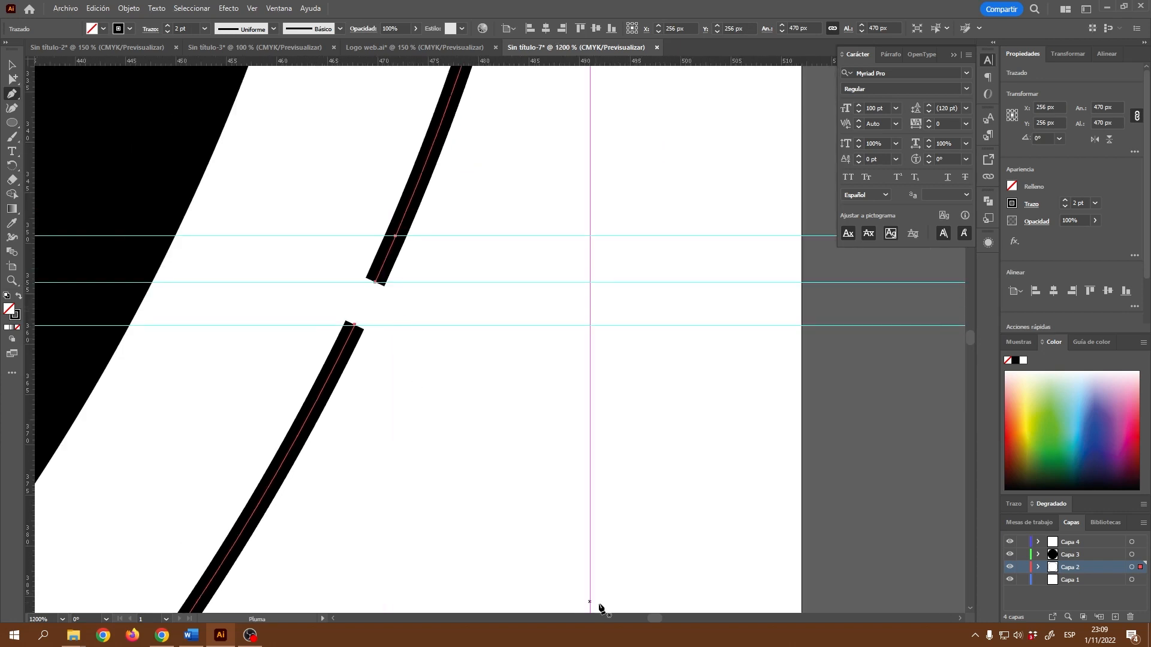
pyautogui.moveTo(649, 618); pyautogui.dragTo(635, 620)
pyautogui.scroll(-3, 500, 444)
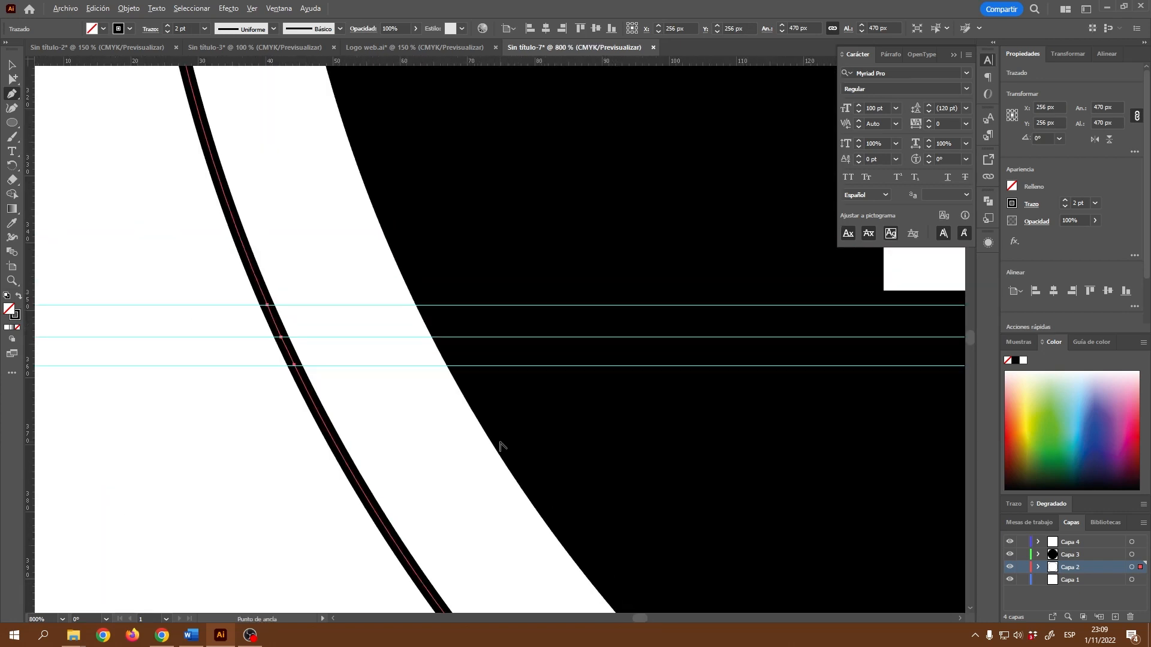
pyautogui.scroll(3, 376, 440)
pyautogui.scroll(5, 416, 301)
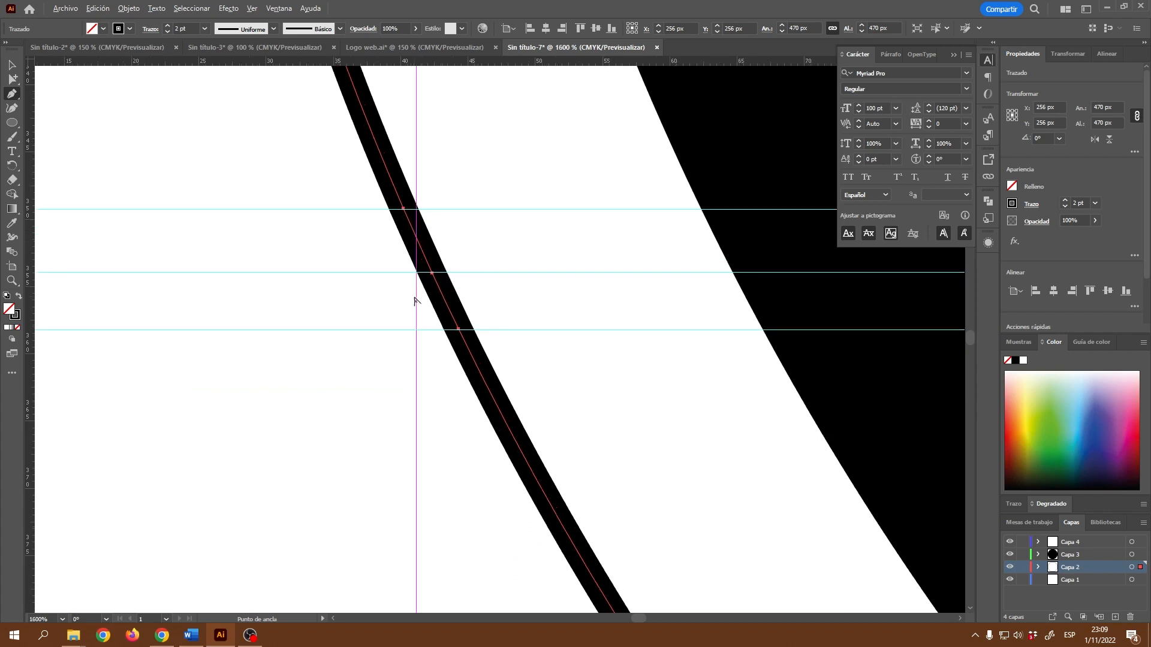
pyautogui.scroll(-5, 486, 236)
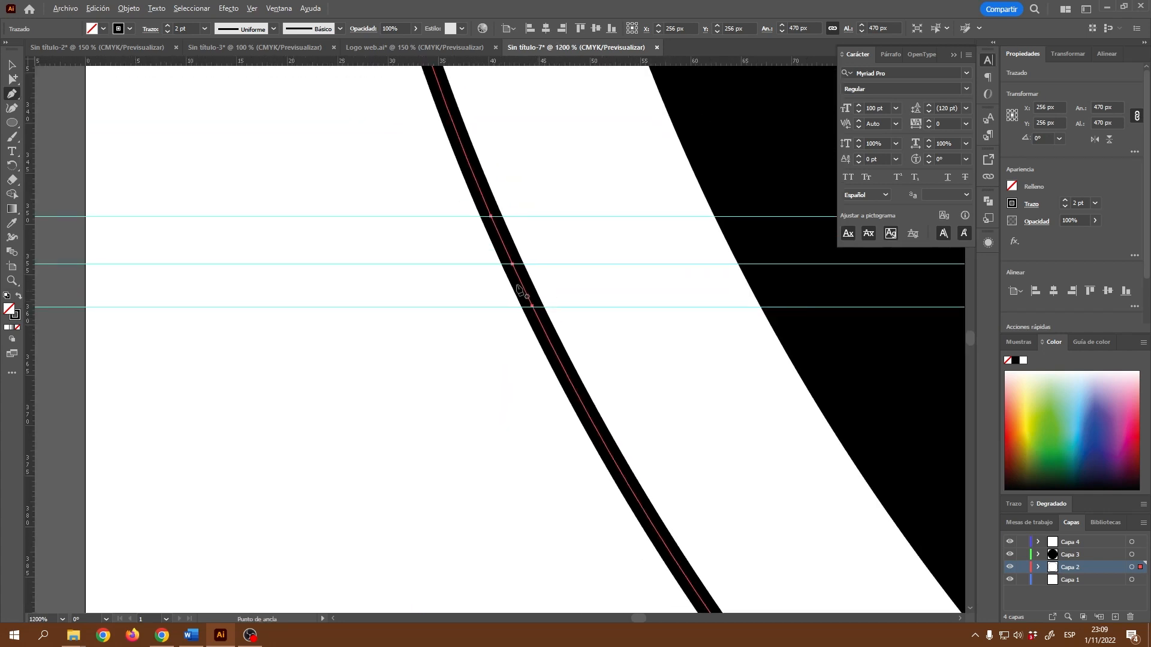
pyautogui.scroll(2, 524, 287)
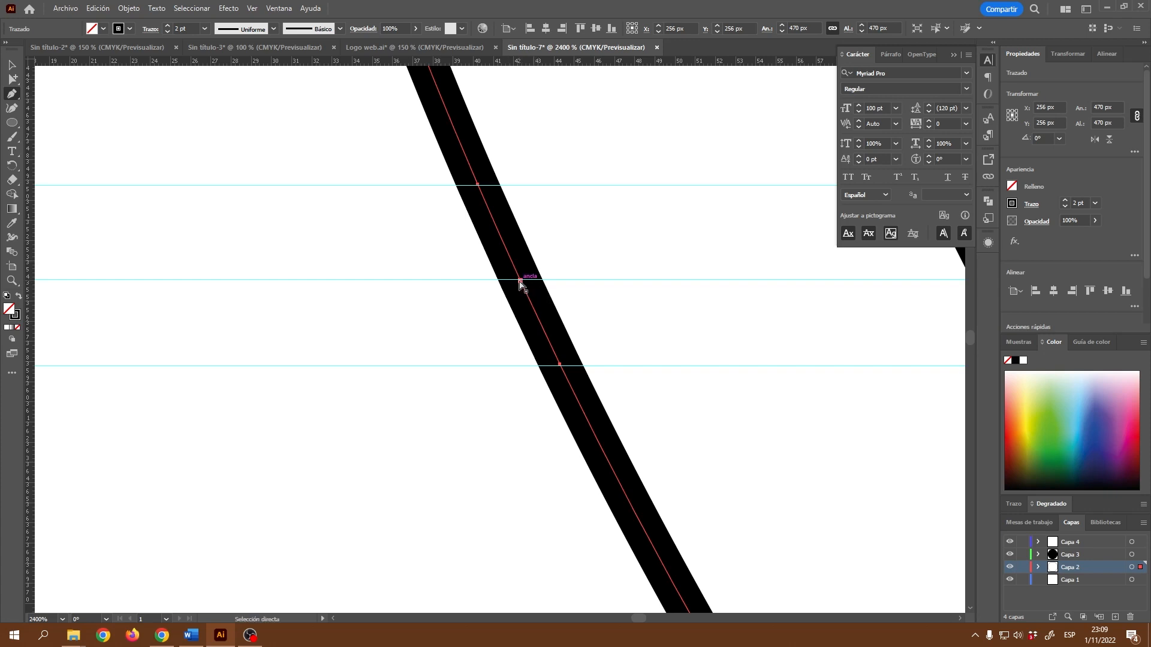
pyautogui.keyDown('ctrl'); pyautogui.click(519, 280); pyautogui.keyUp('ctrl')
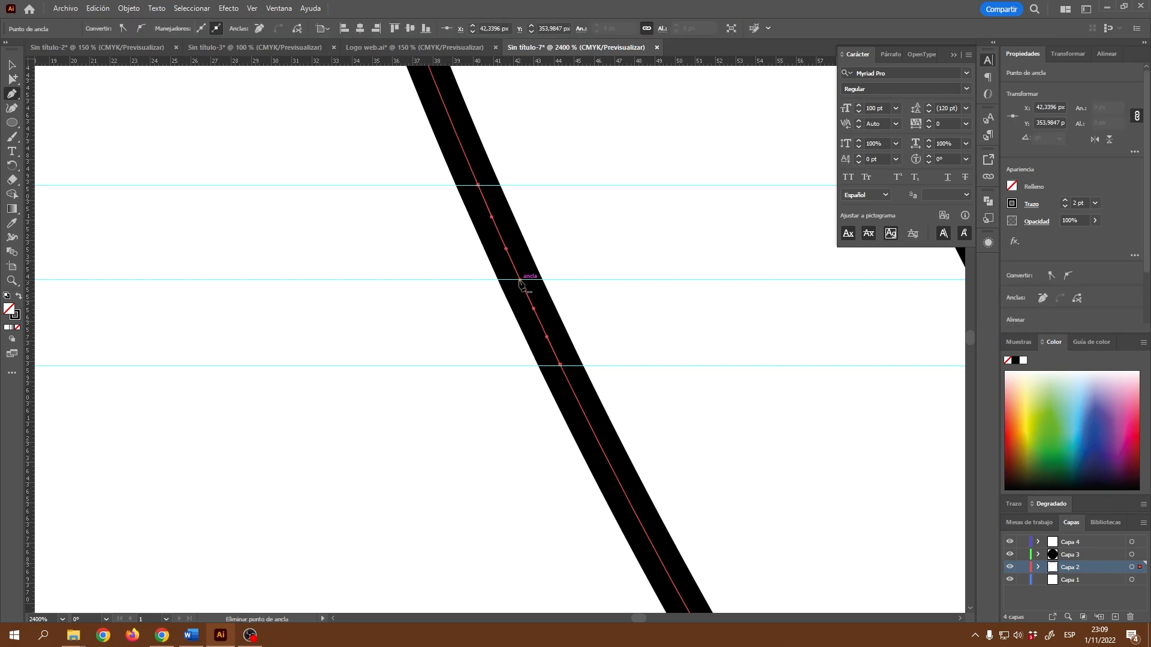
pyautogui.press('Delete')
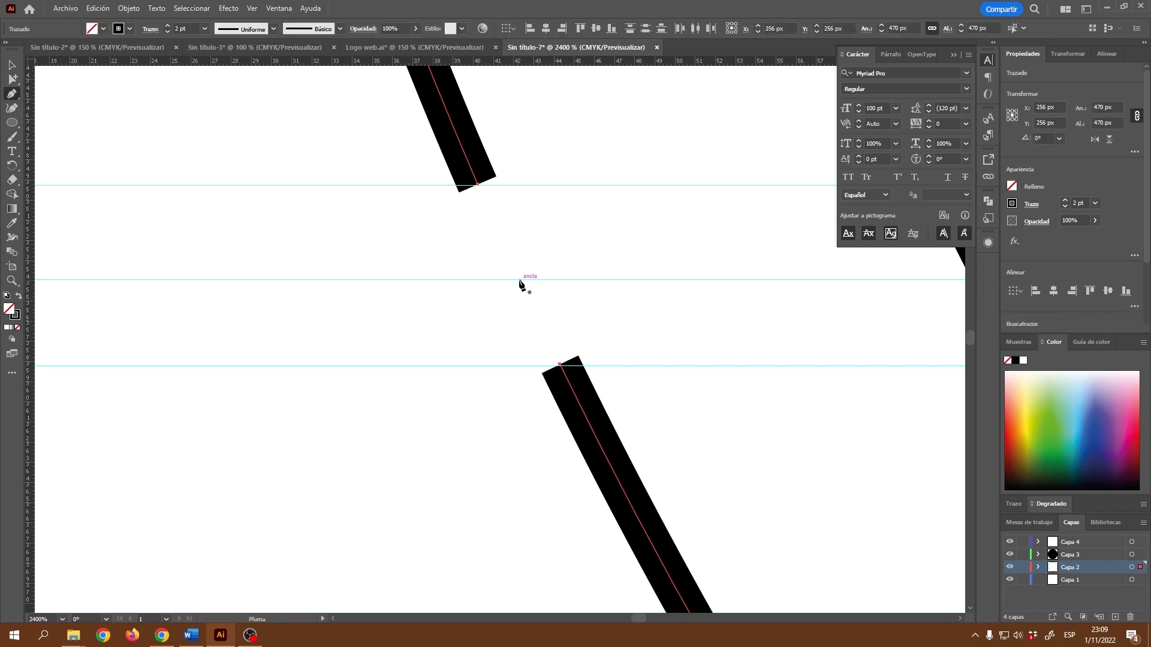
pyautogui.scroll(-7, 519, 280)
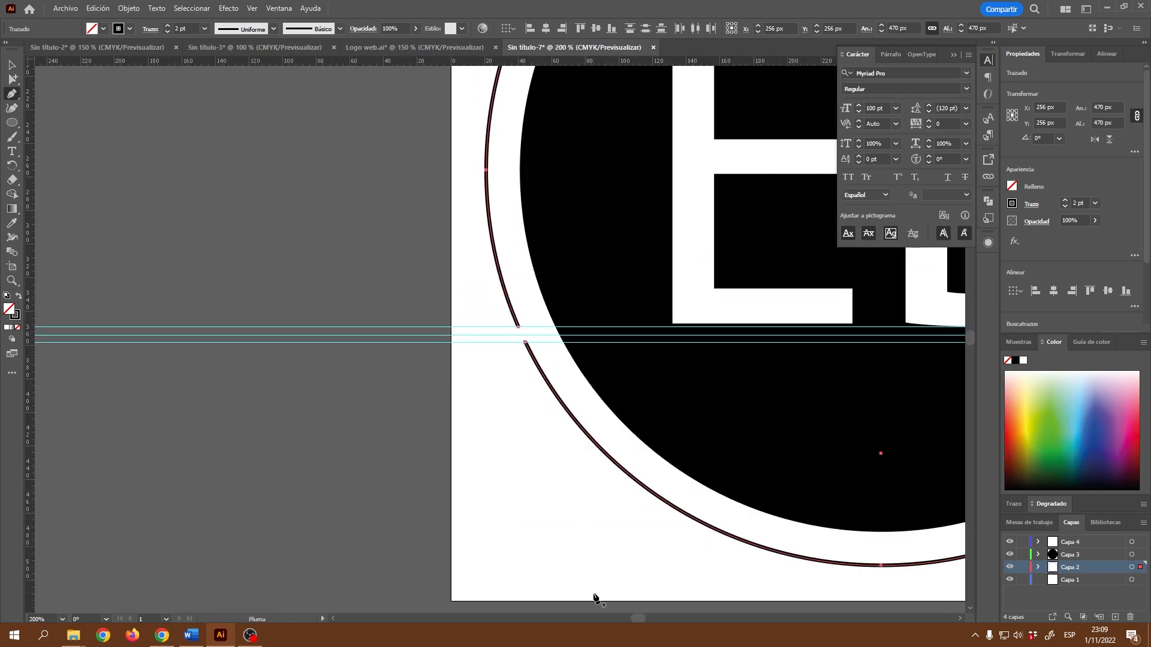
pyautogui.moveTo(638, 621); pyautogui.dragTo(646, 616)
pyautogui.scroll(-1, 613, 501)
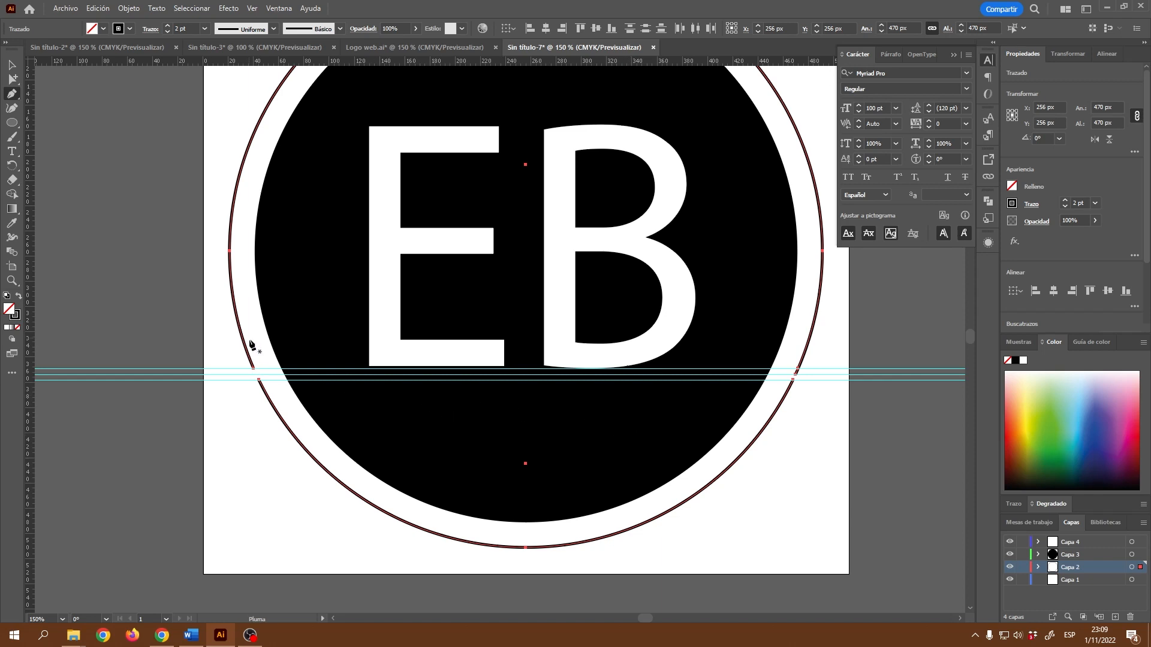
pyautogui.scroll(1, 256, 380)
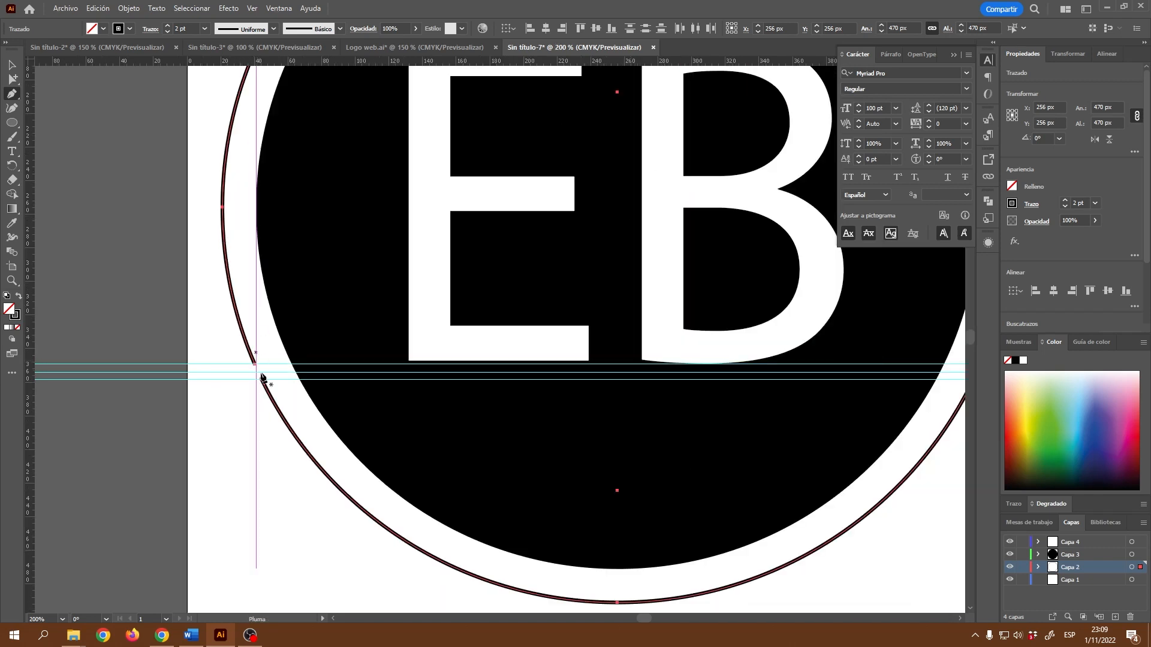
pyautogui.rightClick(245, 341)
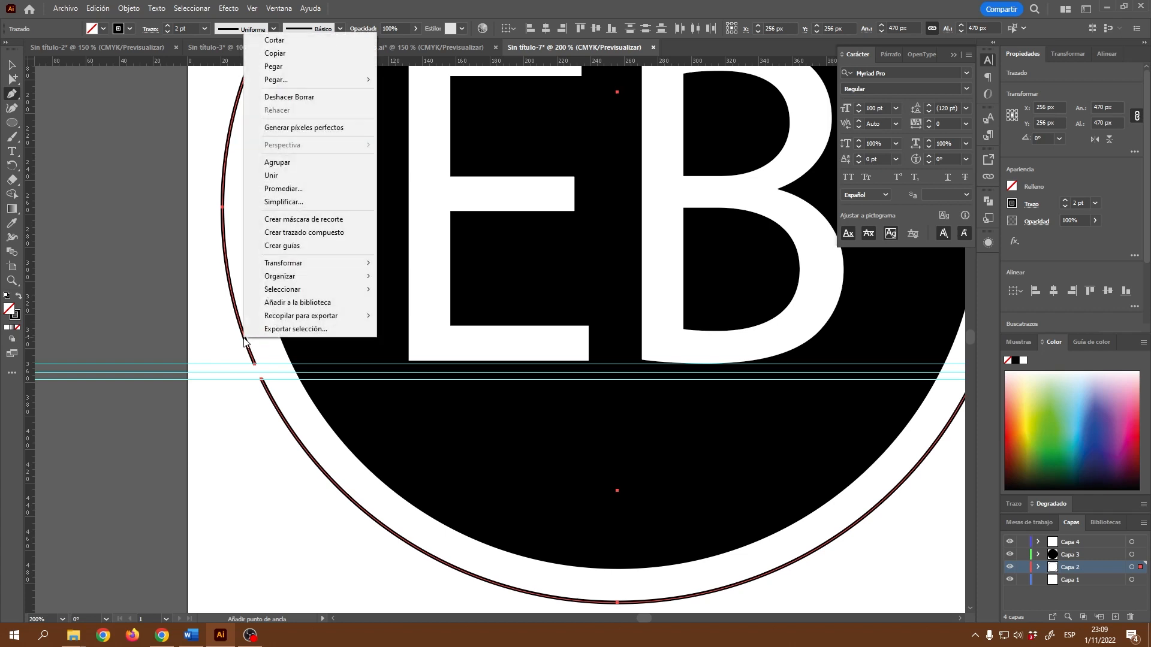
pyautogui.click(280, 162)
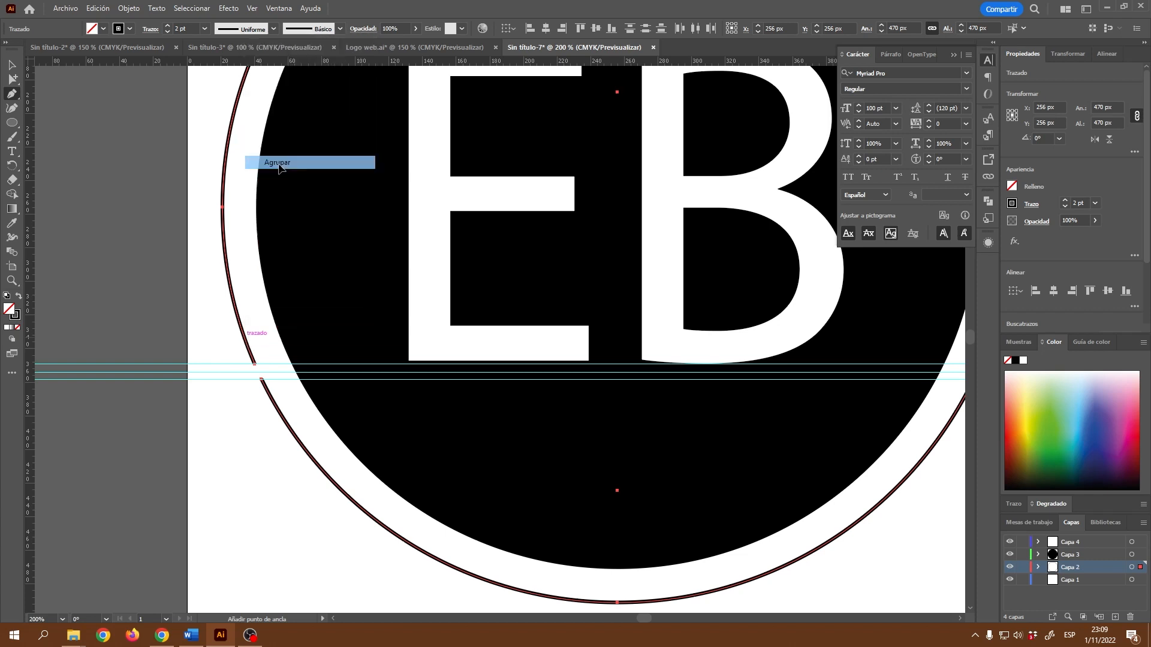
pyautogui.rightClick(249, 344)
pyautogui.click(303, 499)
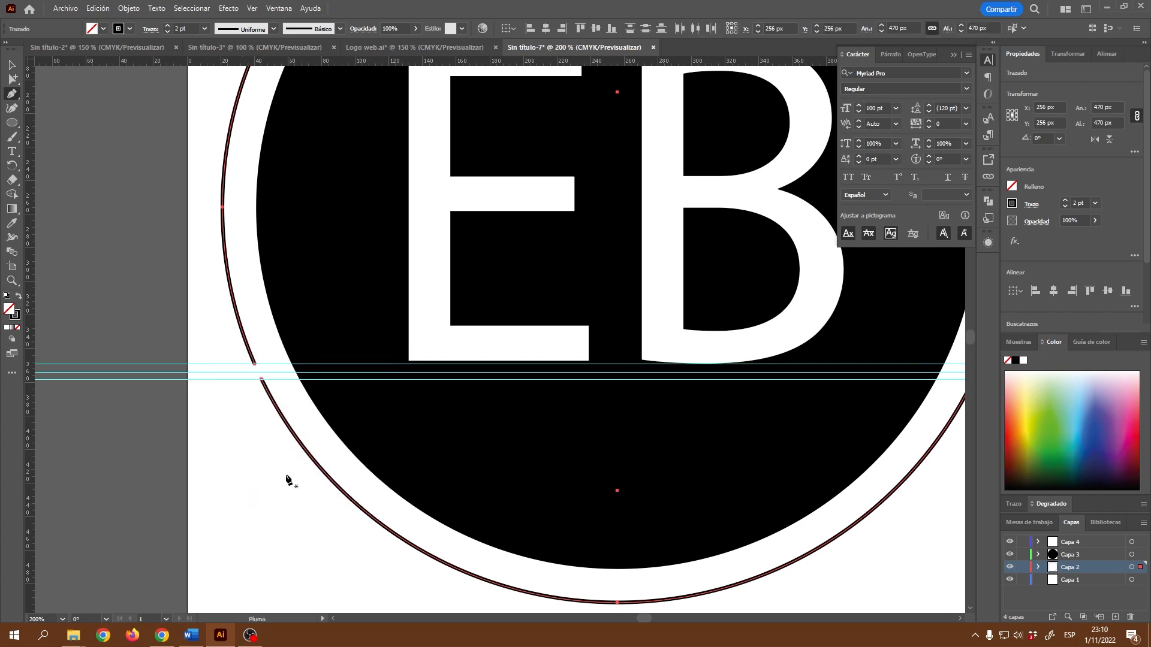
# Select the outer ring's lower arc as a separate path and set its stroke to none.
pyautogui.keyDown('ctrl'); pyautogui.click(206, 490); pyautogui.keyUp('ctrl')
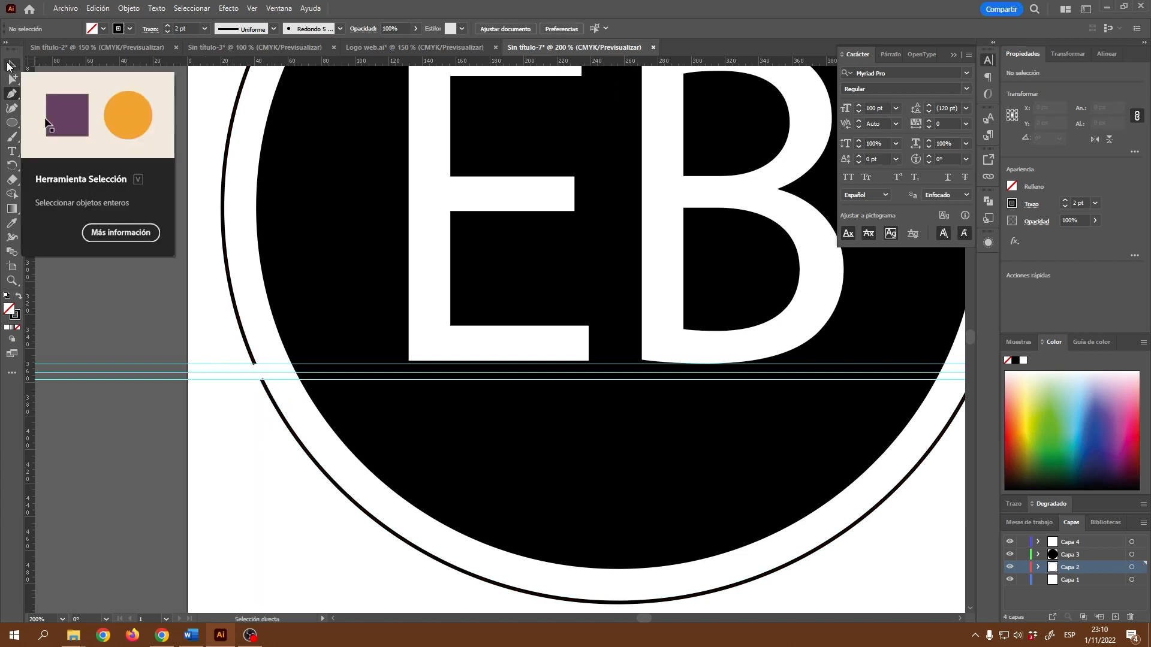
pyautogui.click(9, 65)
pyautogui.click(236, 294)
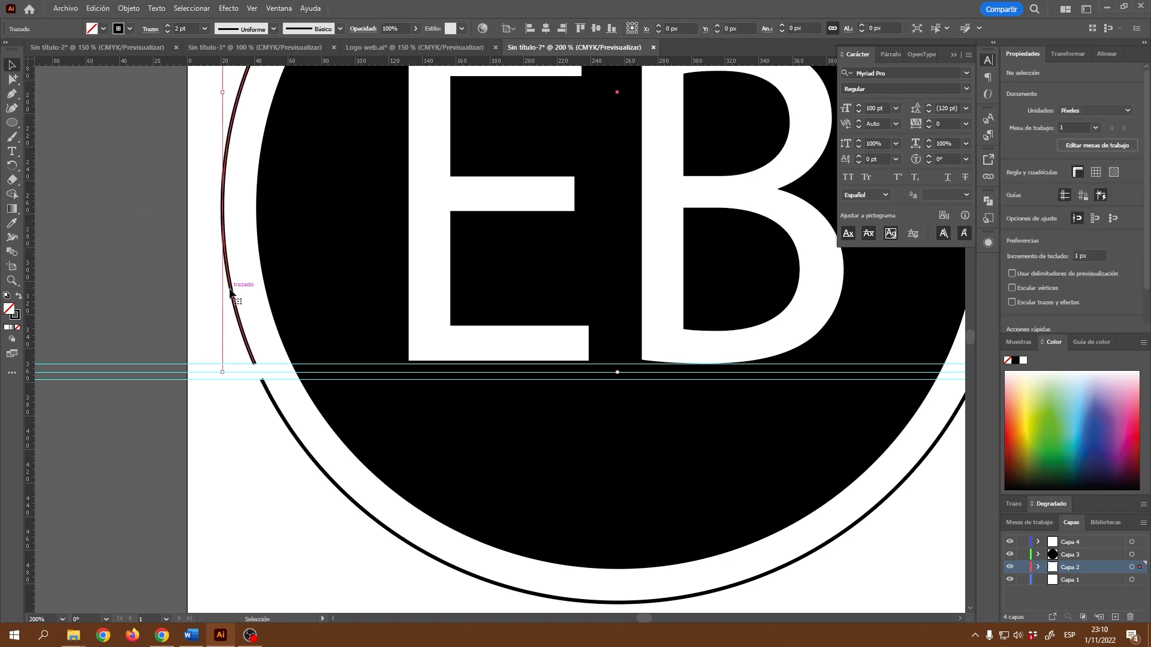
pyautogui.click(282, 414)
pyautogui.click(286, 419)
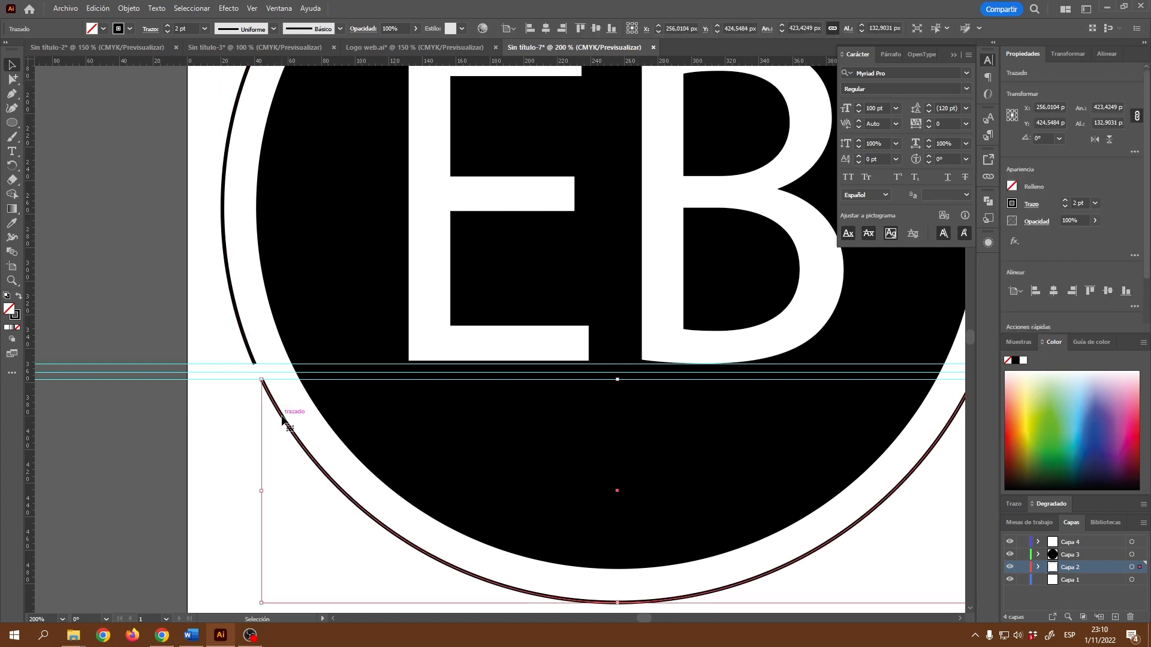
pyautogui.scroll(-2, 571, 522)
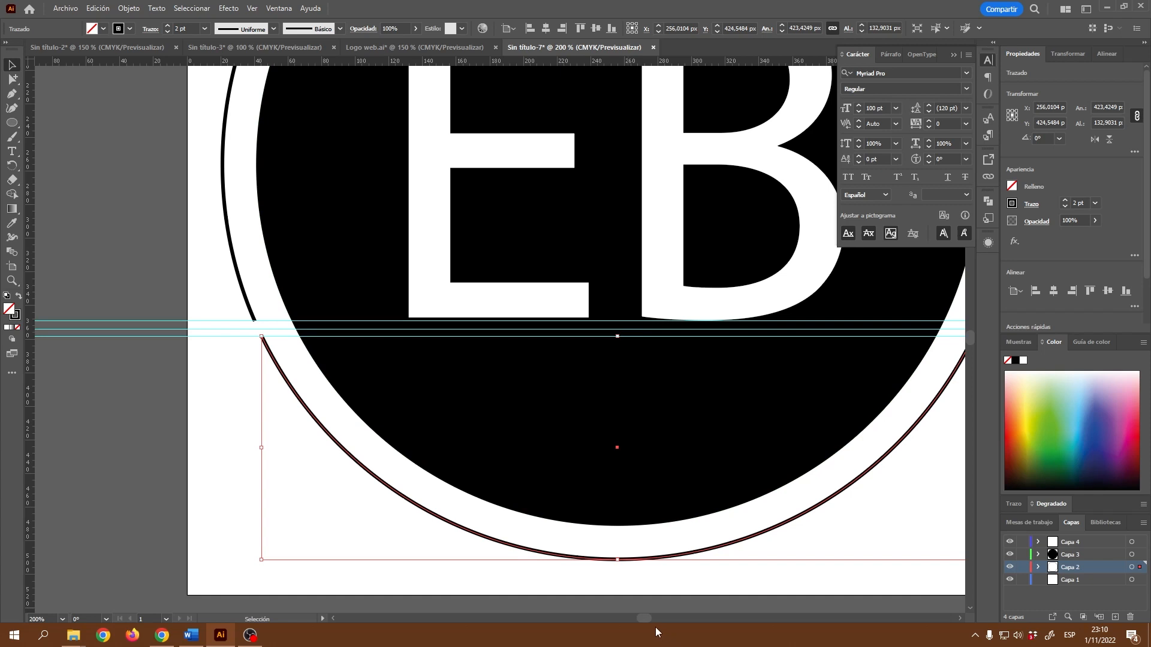
pyautogui.moveTo(645, 620); pyautogui.dragTo(646, 618)
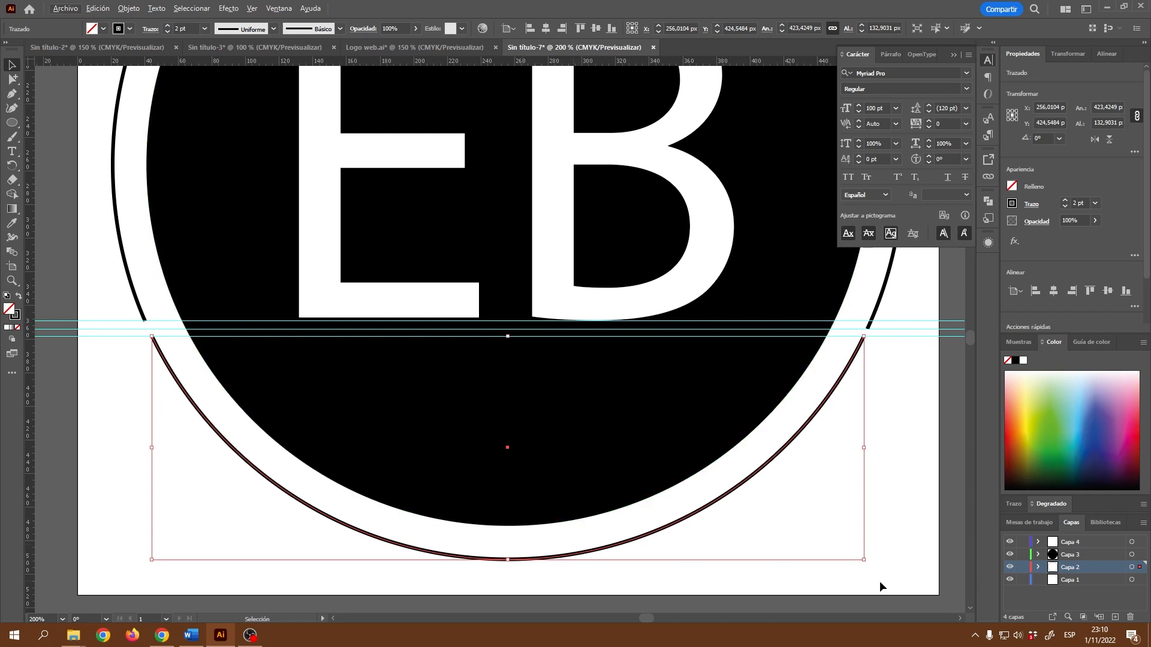
pyautogui.click(131, 30)
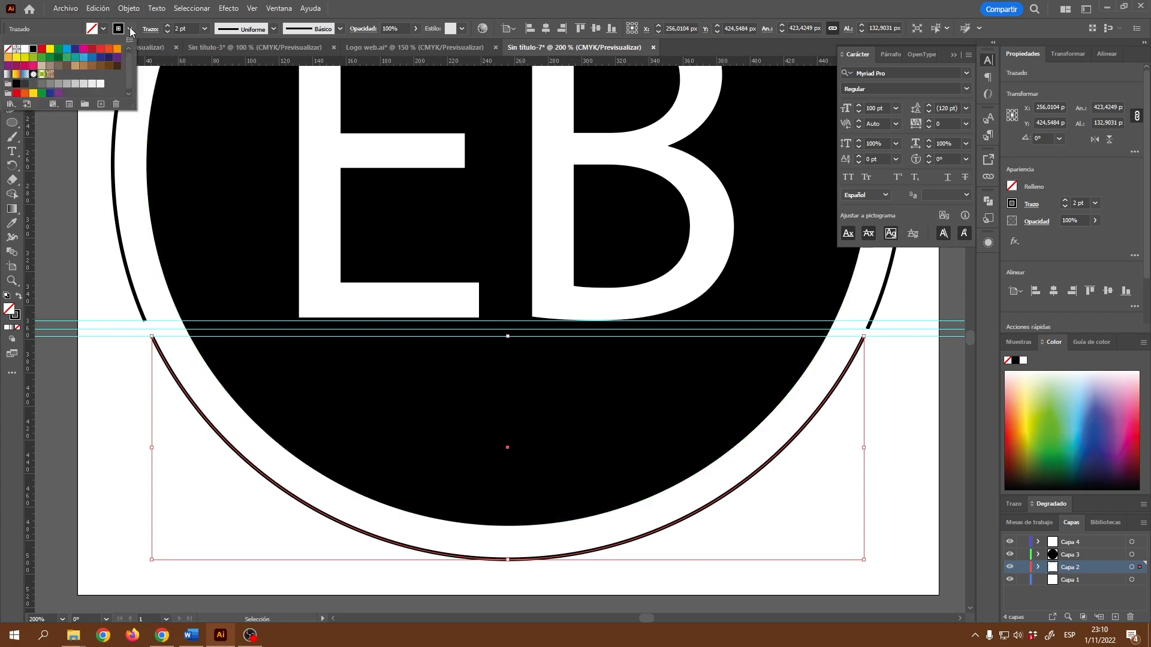
pyautogui.click(8, 50)
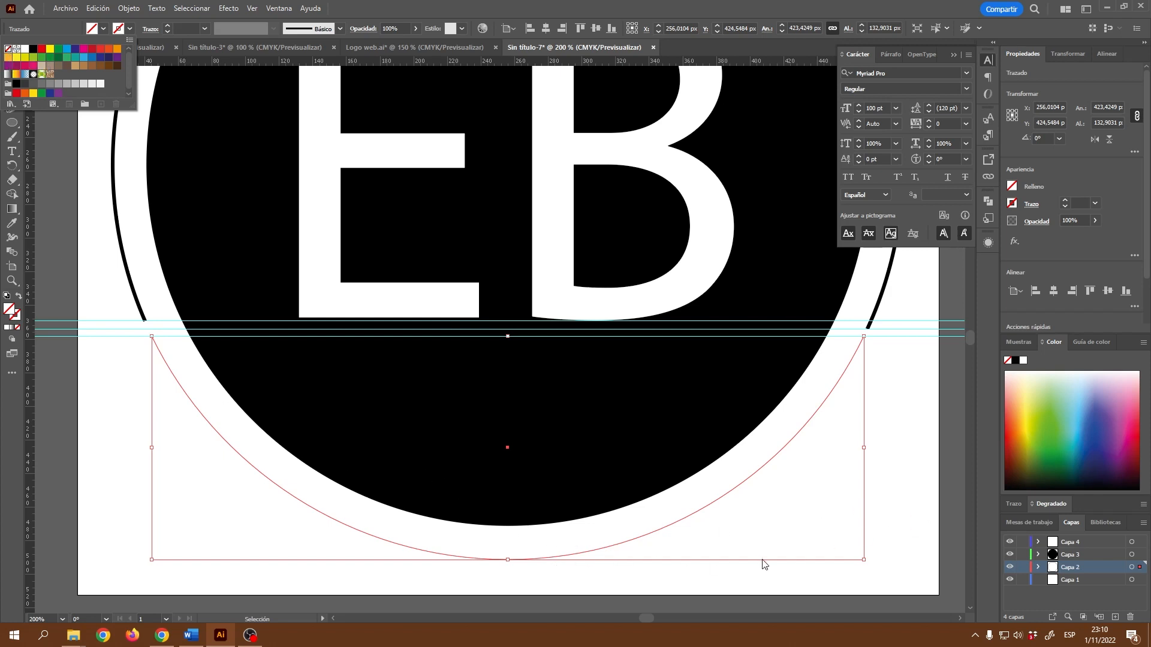
# Start path text at the midpoint of the outer ring's lower arc and set its font size to 50 pt.
pyautogui.click(14, 154)
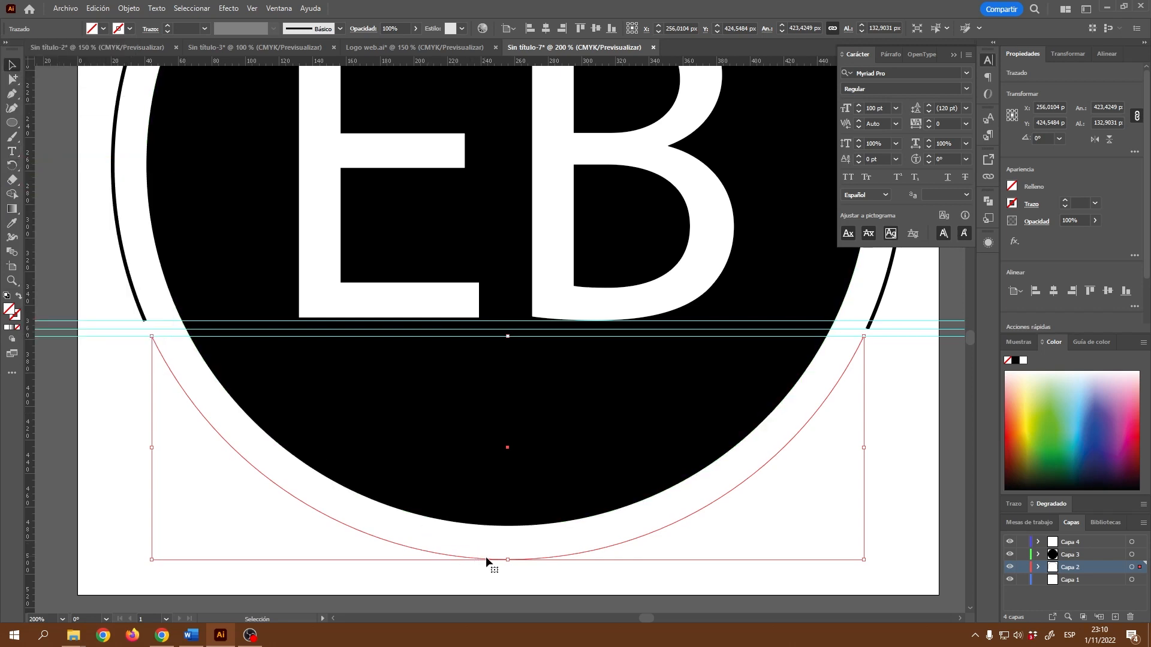
pyautogui.scroll(-2, 528, 548)
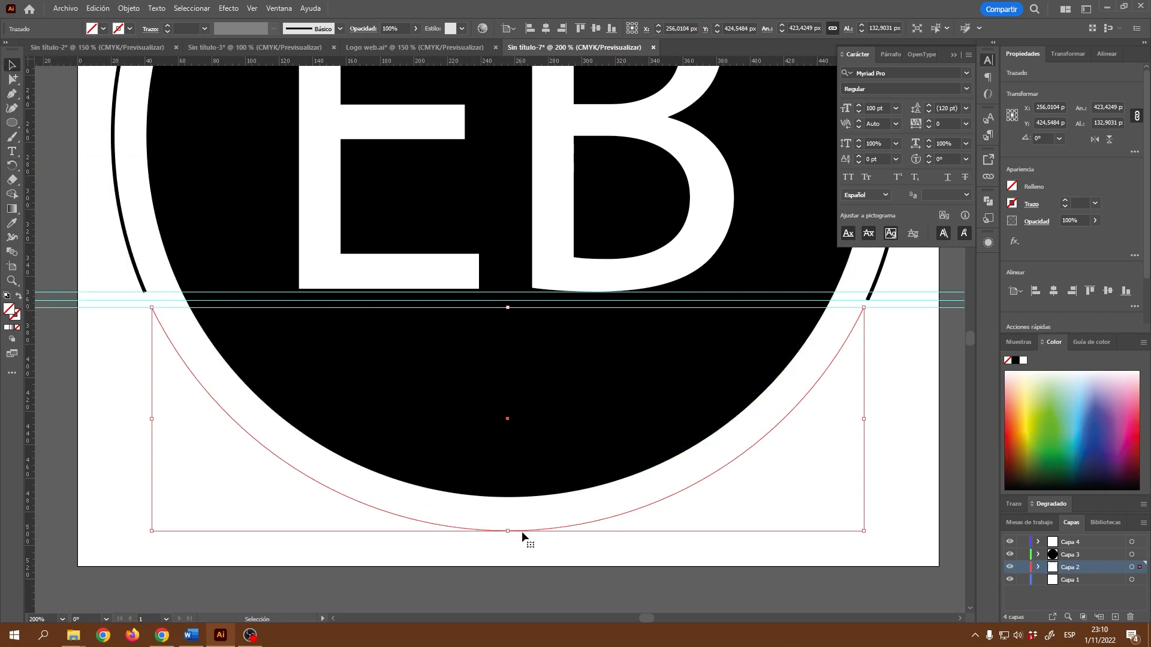
pyautogui.click(13, 156)
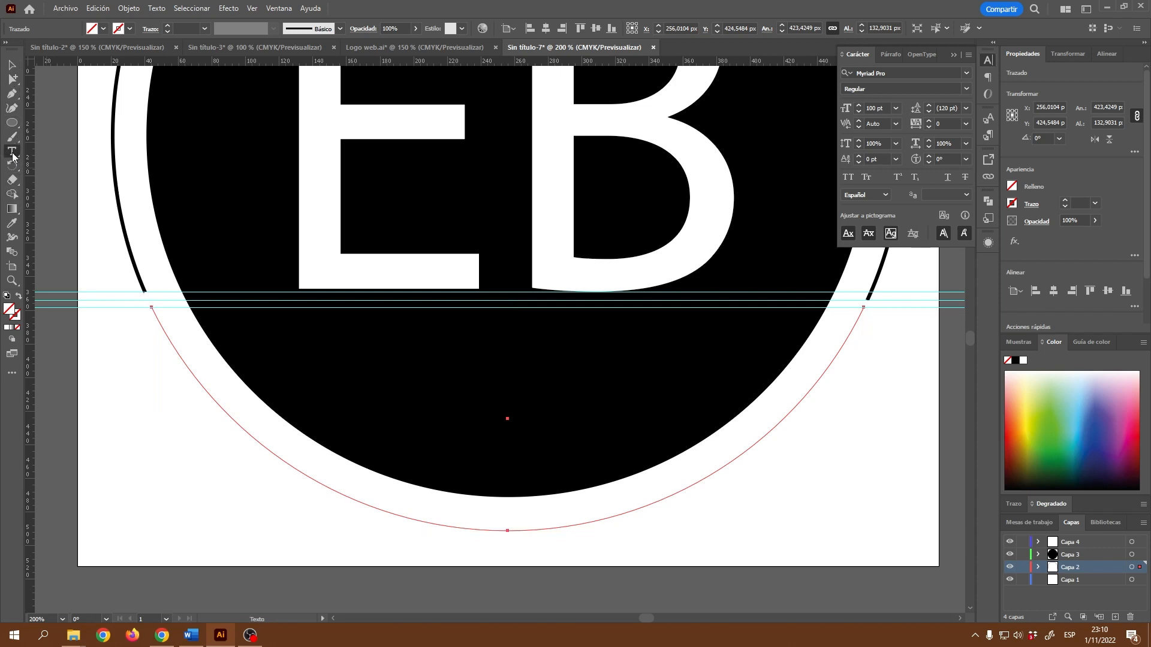
pyautogui.click(508, 531)
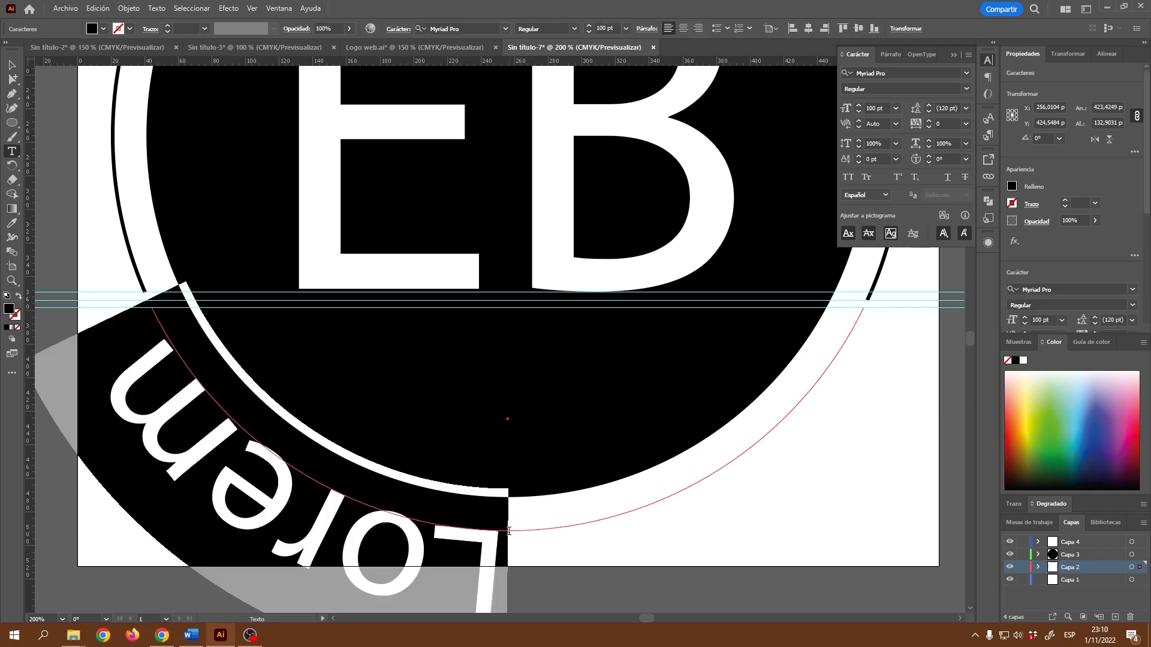
pyautogui.scroll(-3, 477, 527)
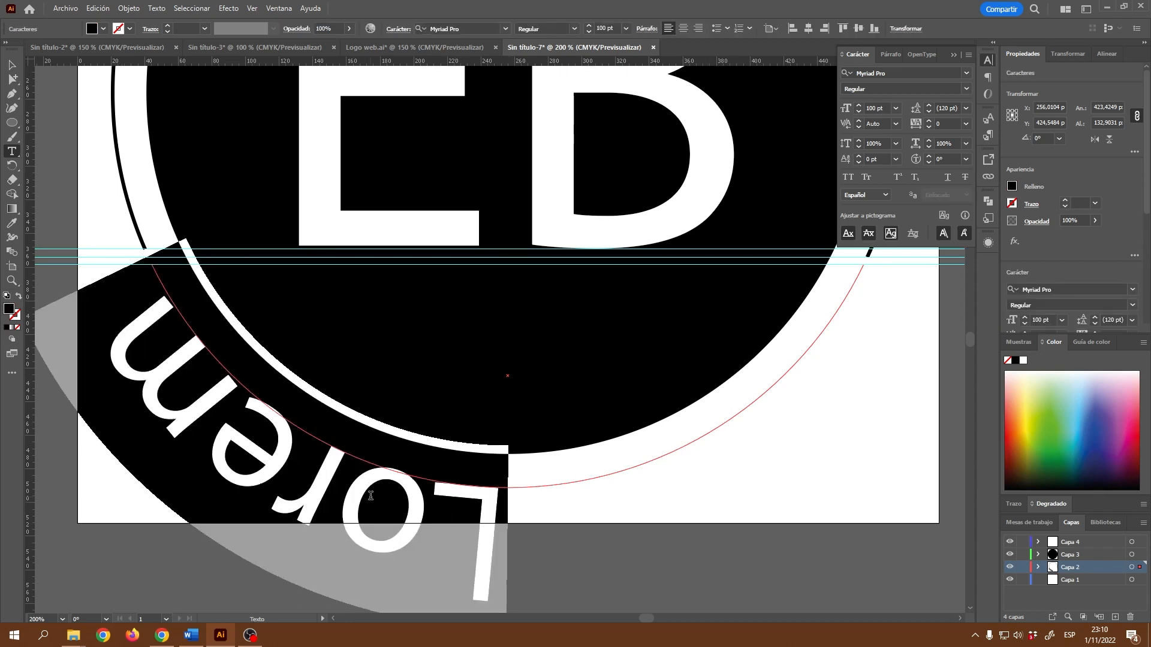
pyautogui.scroll(-1, 384, 485)
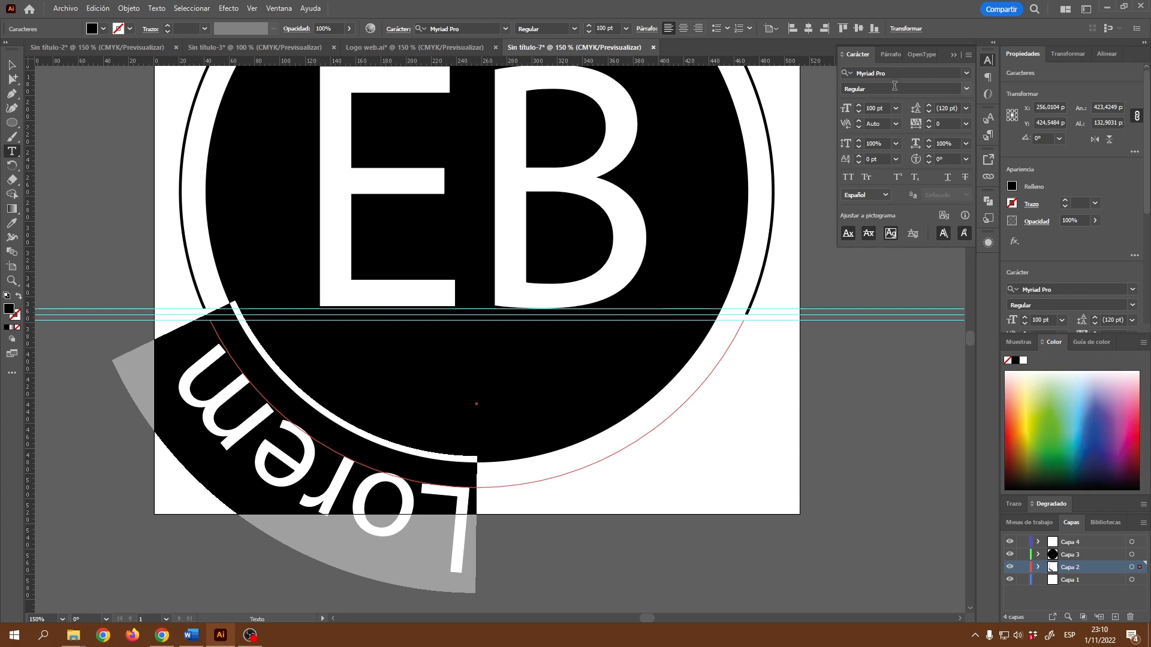
pyautogui.click(857, 108)
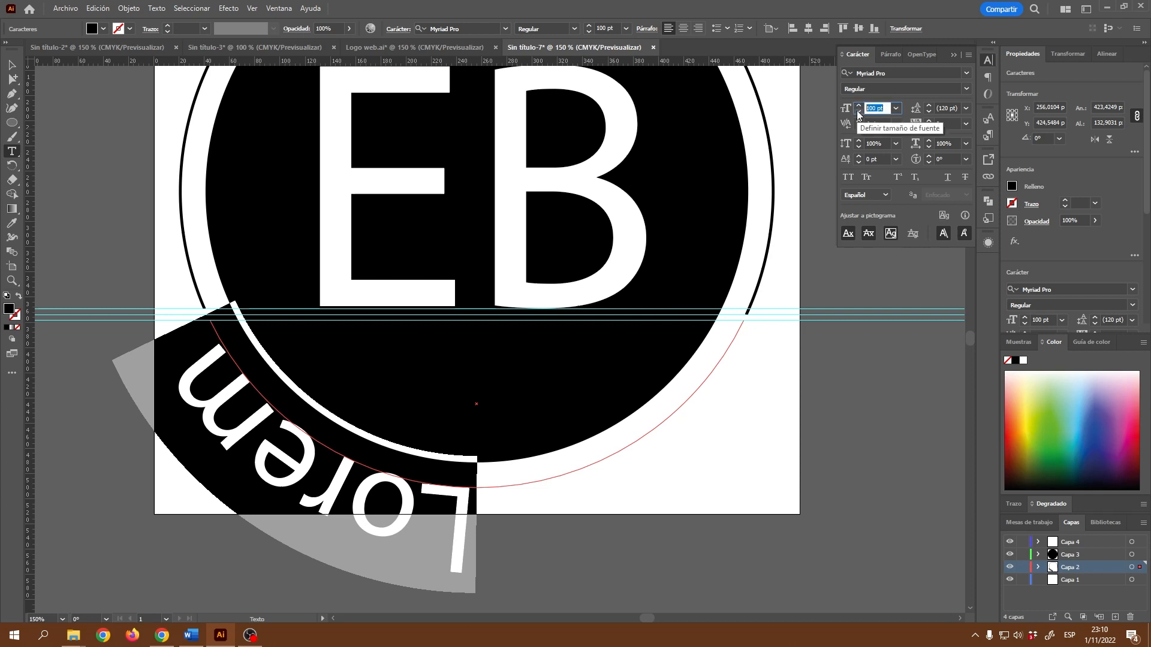
pyautogui.write('50')
pyautogui.press('Return')
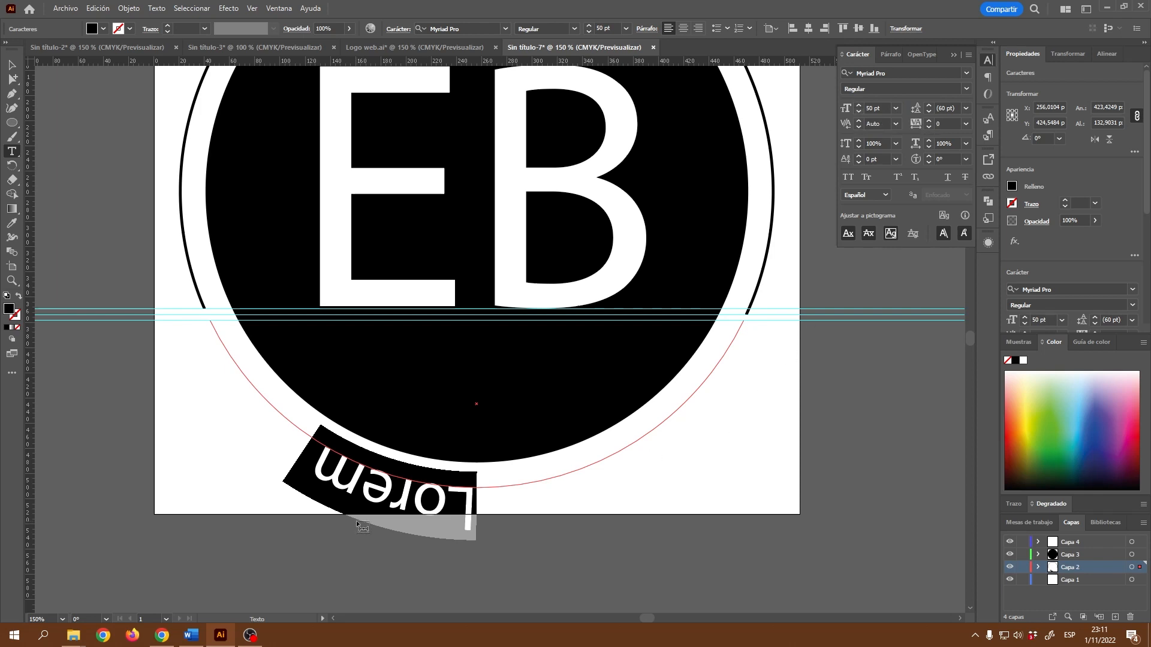
# Replace the placeholder text on the lower arc with "EBAcademy.online".
pyautogui.write('EB')
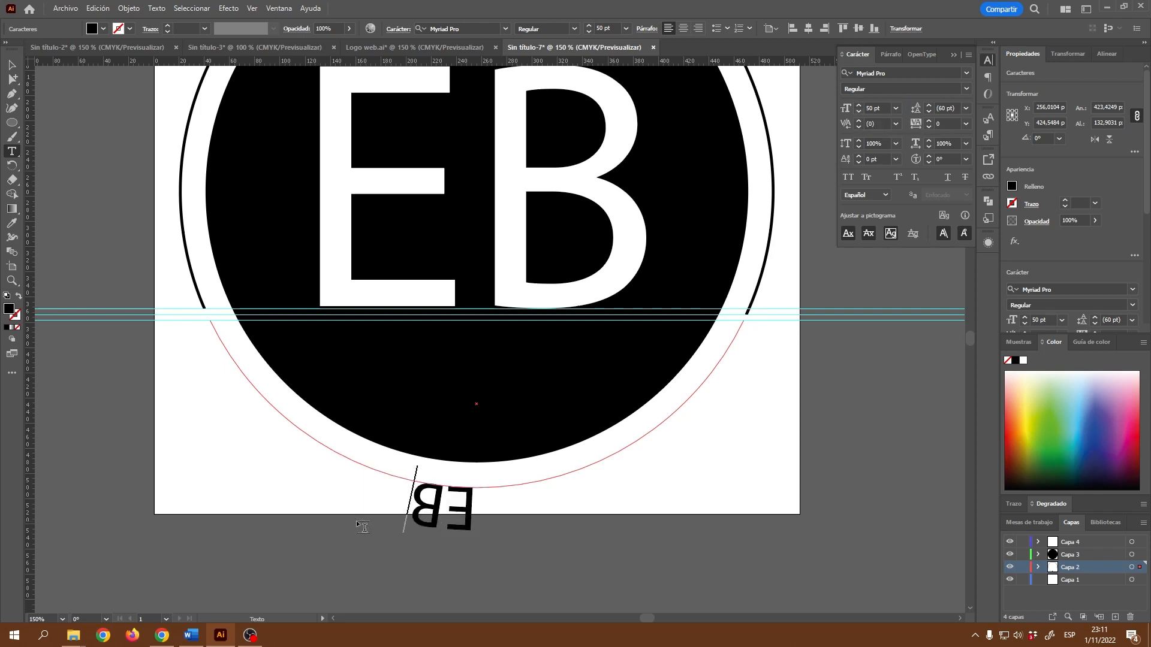
pyautogui.write('Academi')
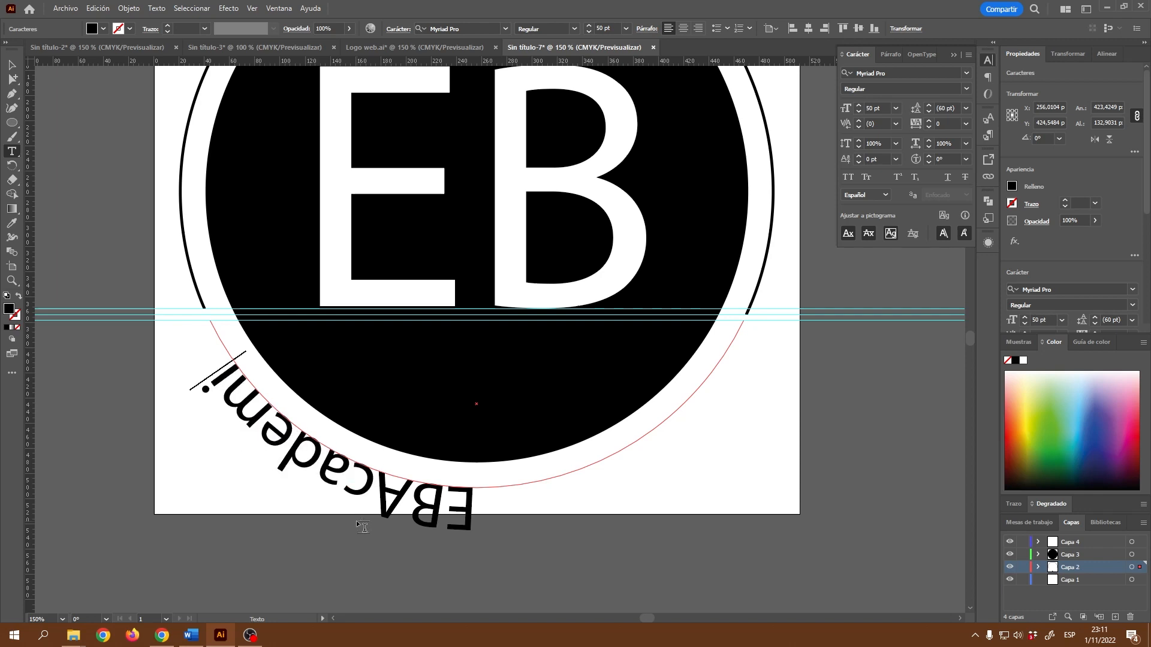
pyautogui.press('BackSpace')
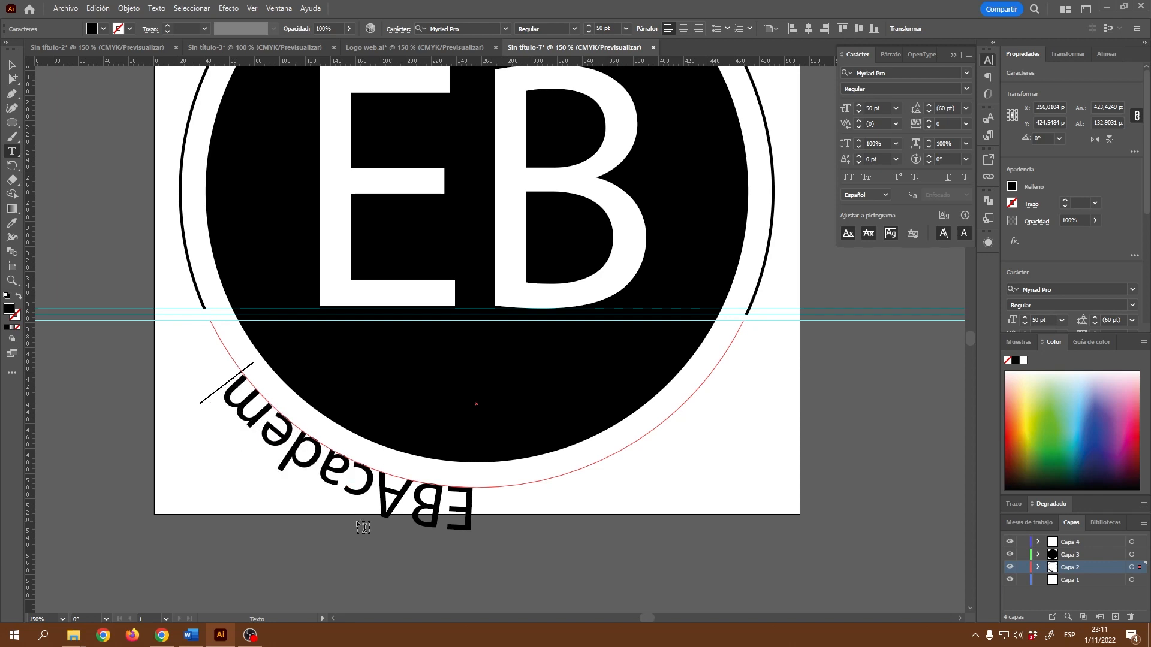
pyautogui.write('y.')
pyautogui.press('Escape')
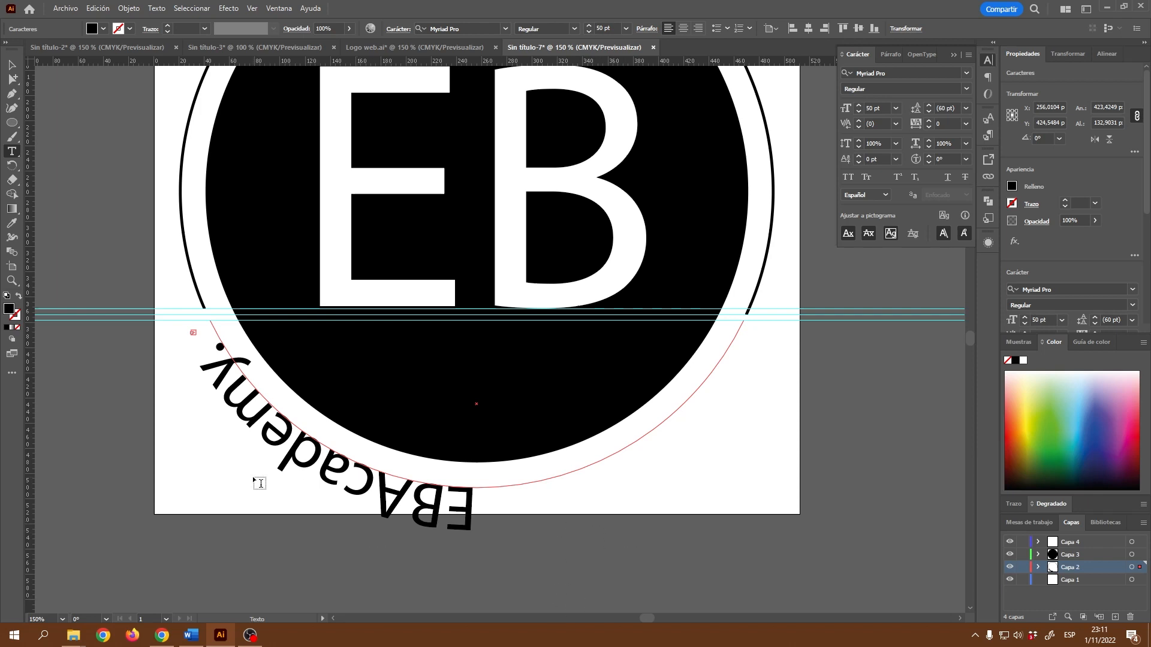
# Extend the path text's starting bracket to the right end of the lower arc and centre the text along it.
pyautogui.click(15, 67)
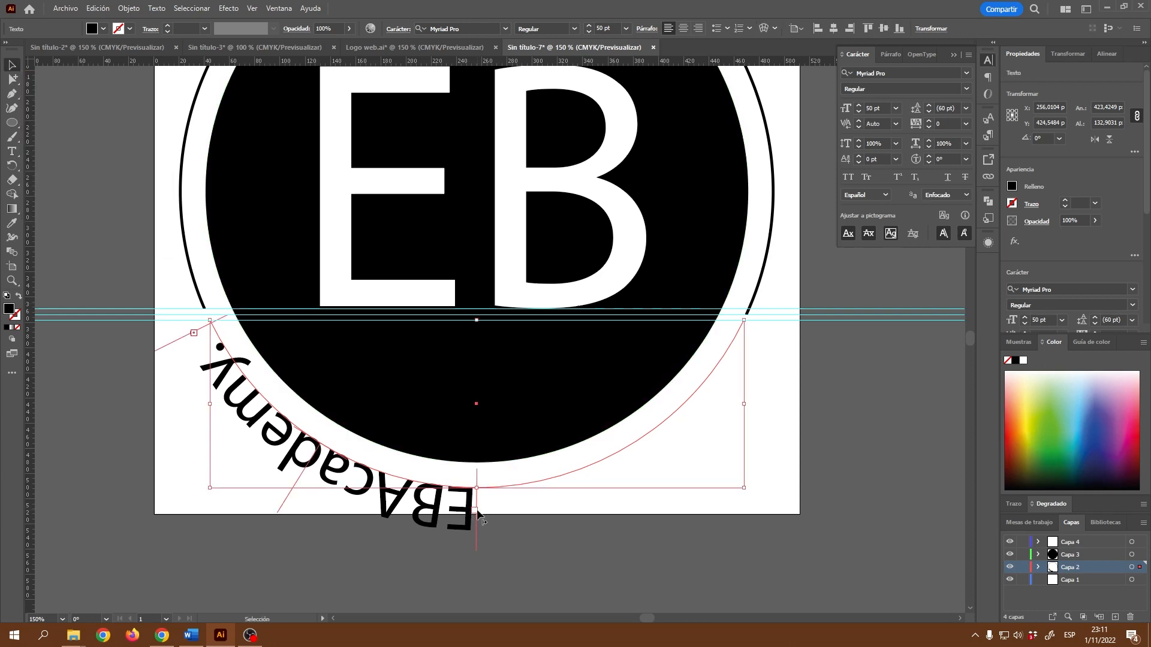
pyautogui.scroll(5, 479, 514)
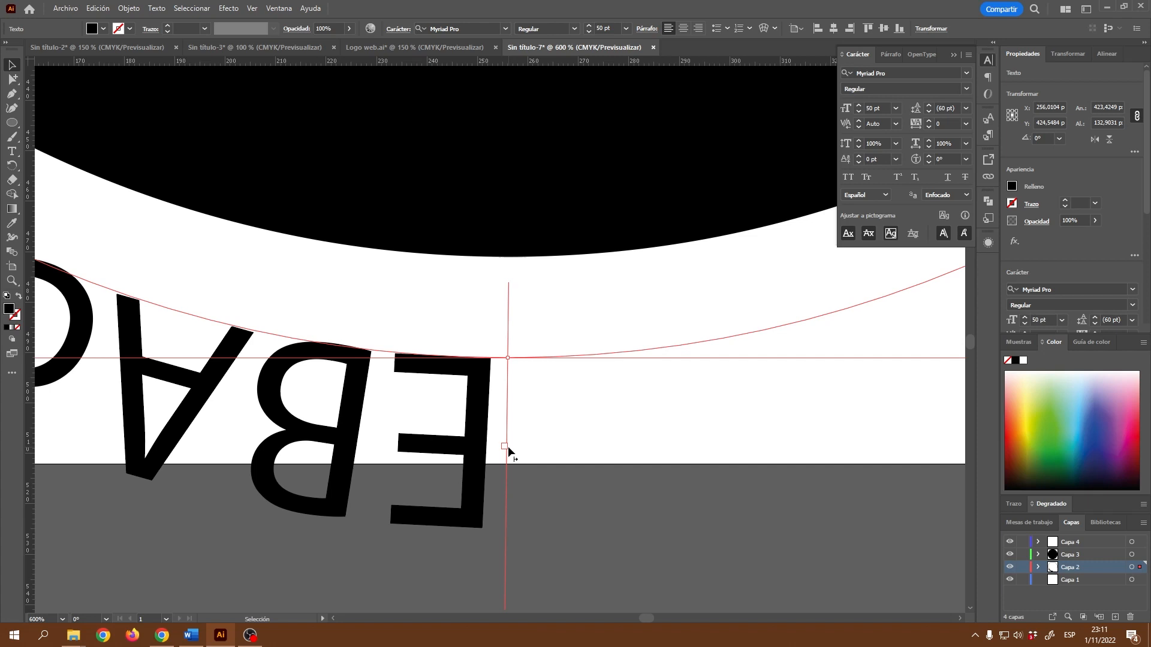
pyautogui.scroll(-4, 508, 454)
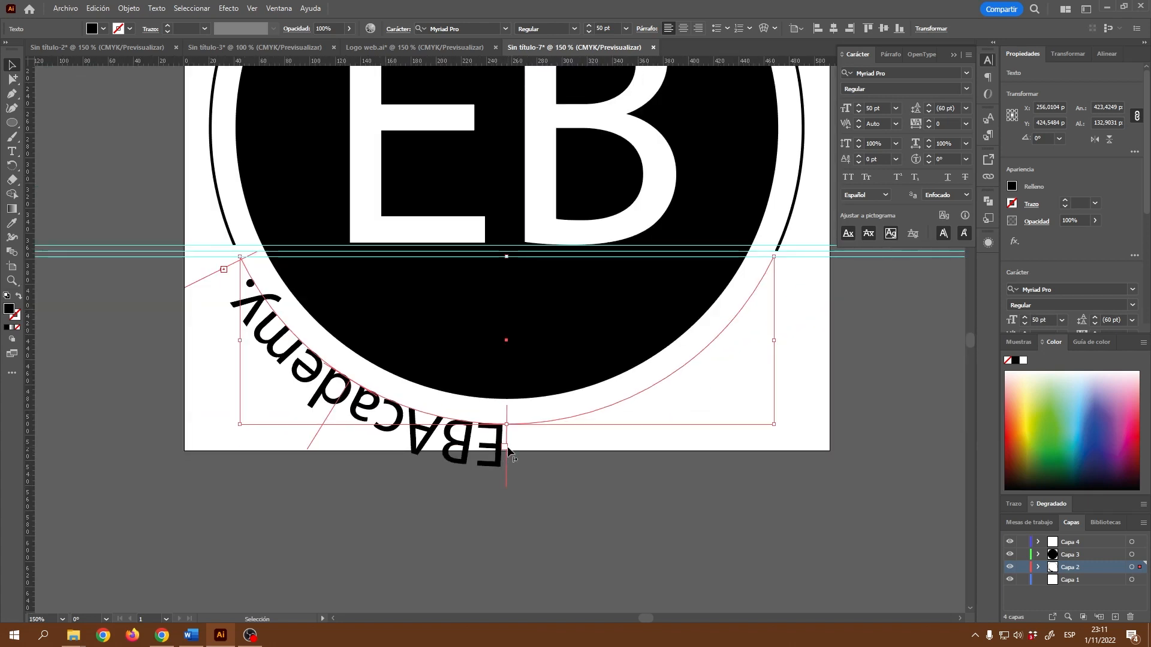
pyautogui.moveTo(509, 454); pyautogui.dragTo(783, 264)
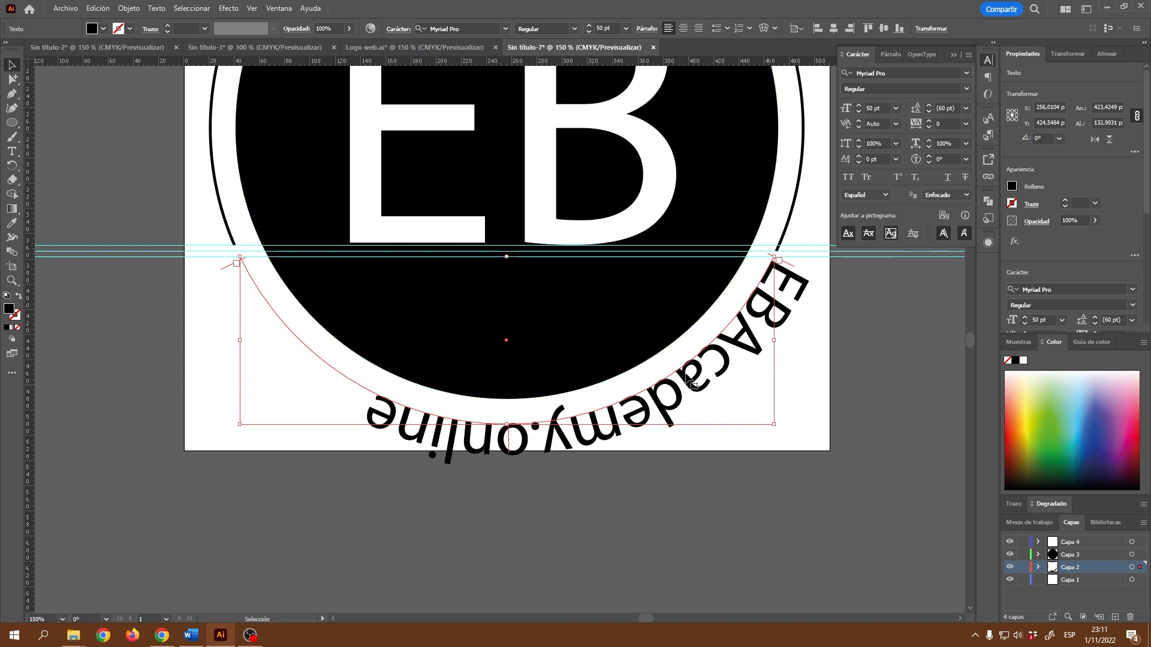
pyautogui.click(684, 28)
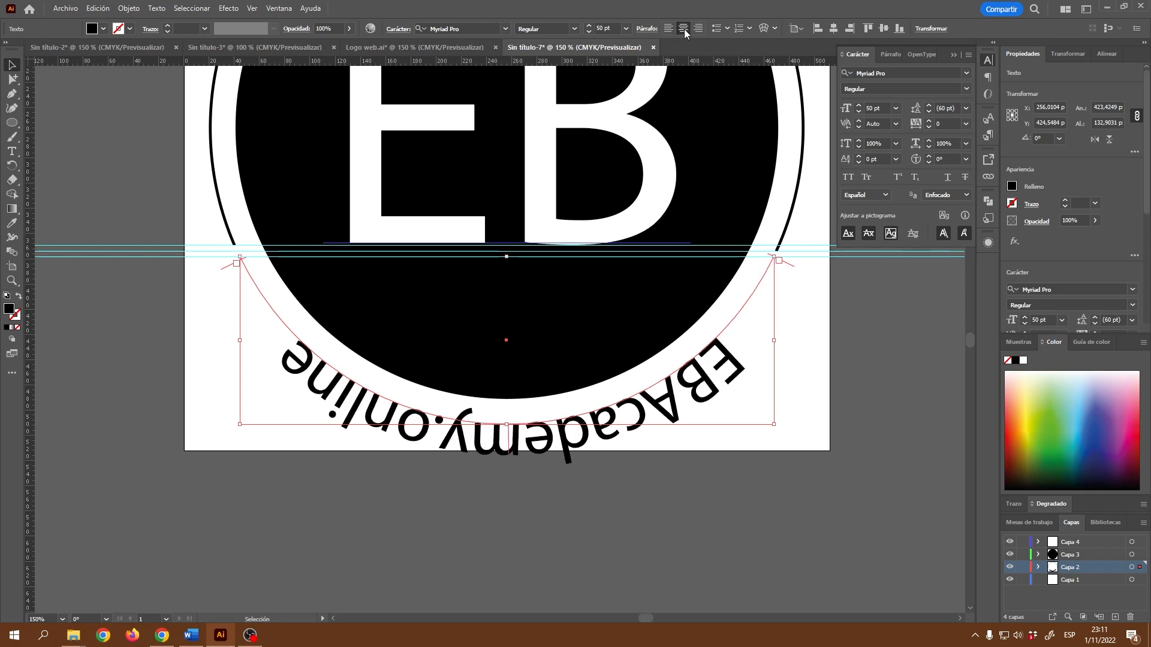
# Reduce the arc text's font size, trying 30 pt before setting it to 40 pt.
pyautogui.click(890, 107)
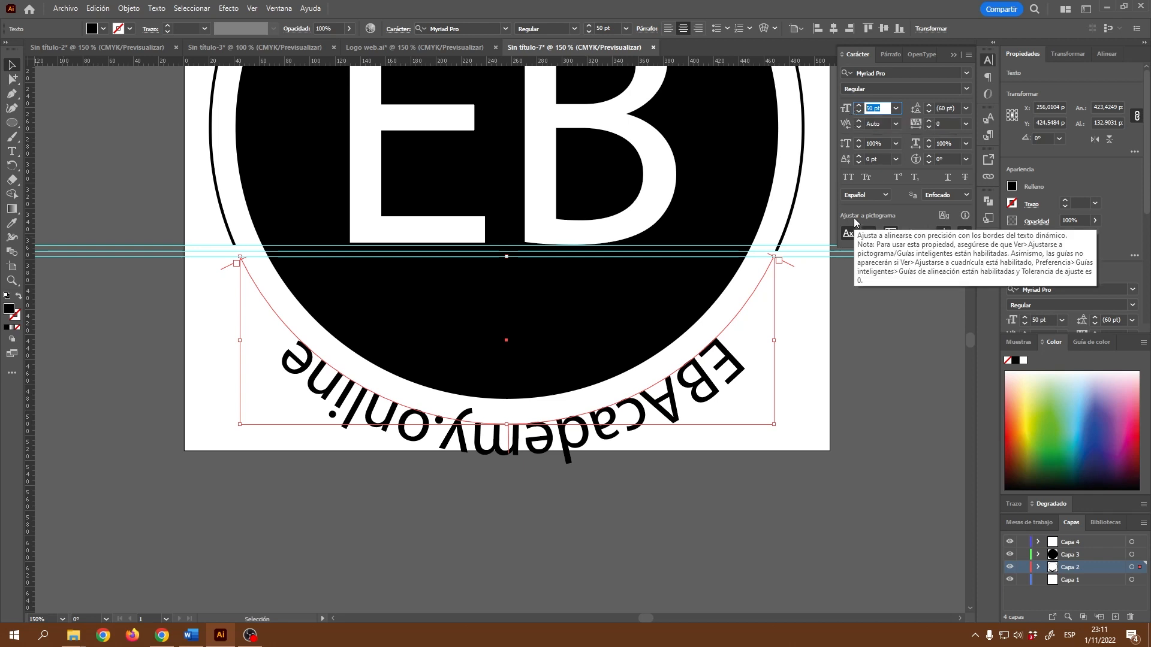
pyautogui.write('30')
pyautogui.press('Return')
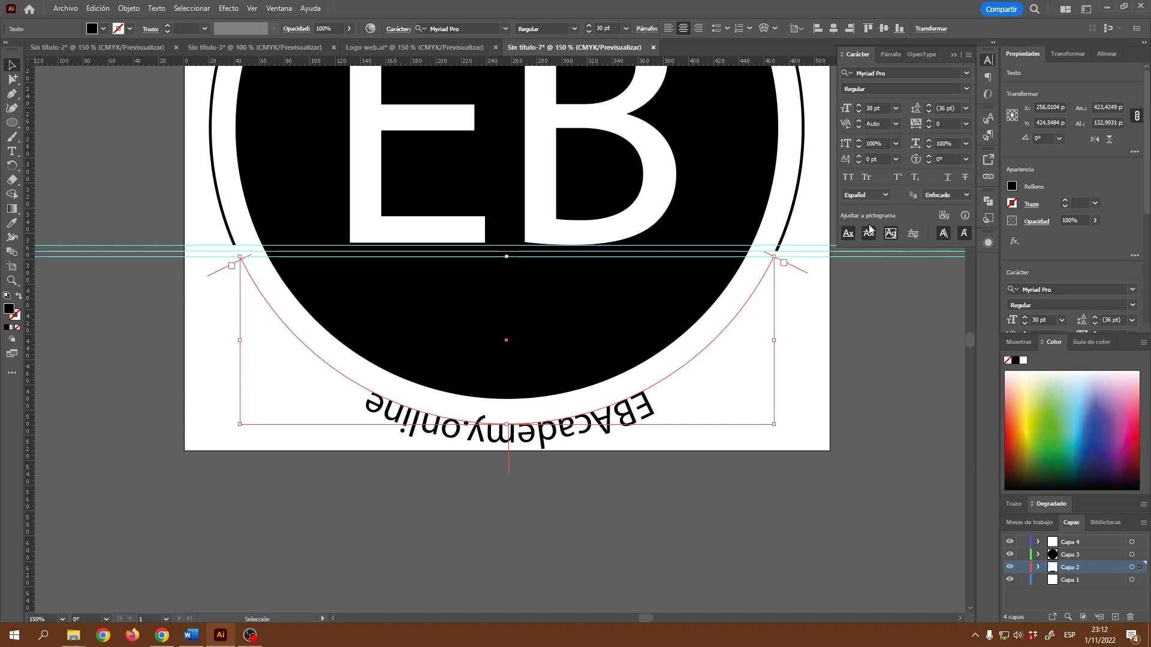
pyautogui.click(871, 106)
pyautogui.moveTo(870, 106); pyautogui.dragTo(860, 114)
pyautogui.write('40')
pyautogui.press('Return')
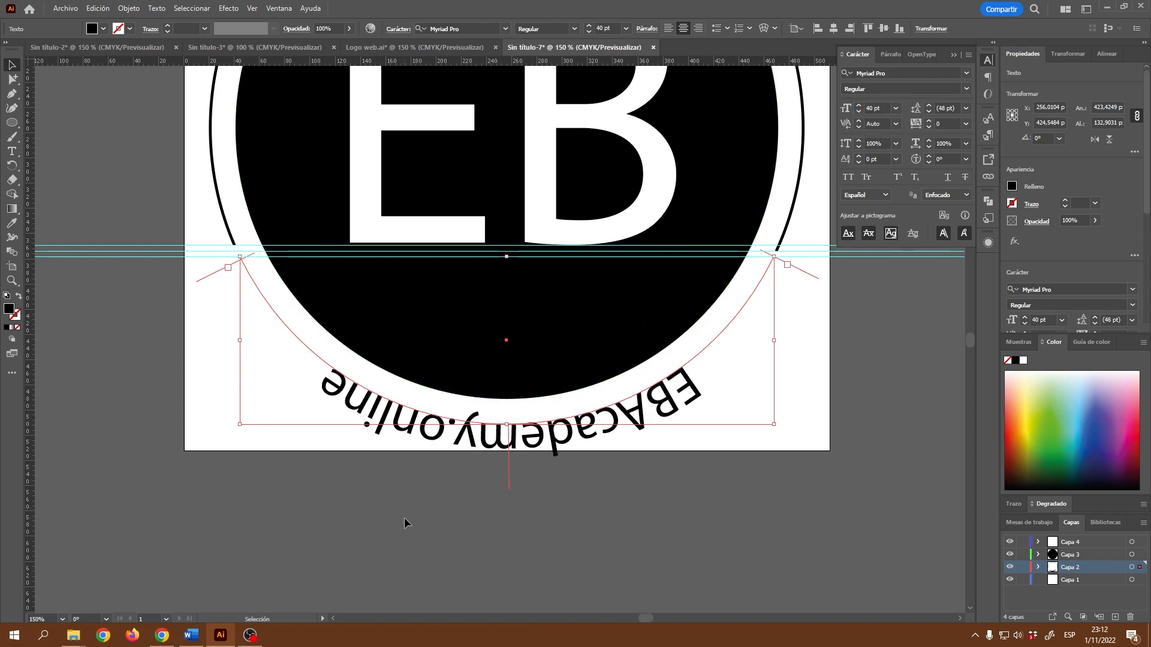
# Flip the "EBAcademy.online" text to the inner side of the lower arc so it reads upright.
pyautogui.scroll(3, 493, 444)
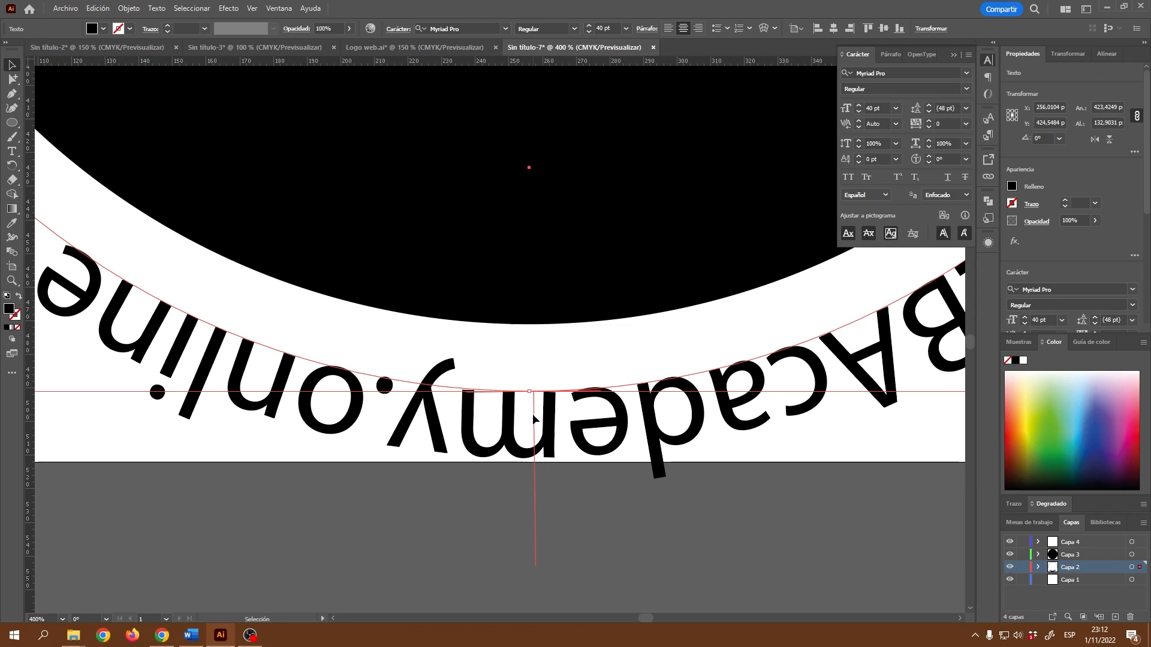
pyautogui.moveTo(532, 413); pyautogui.dragTo(532, 384)
pyautogui.scroll(-1, 531, 384)
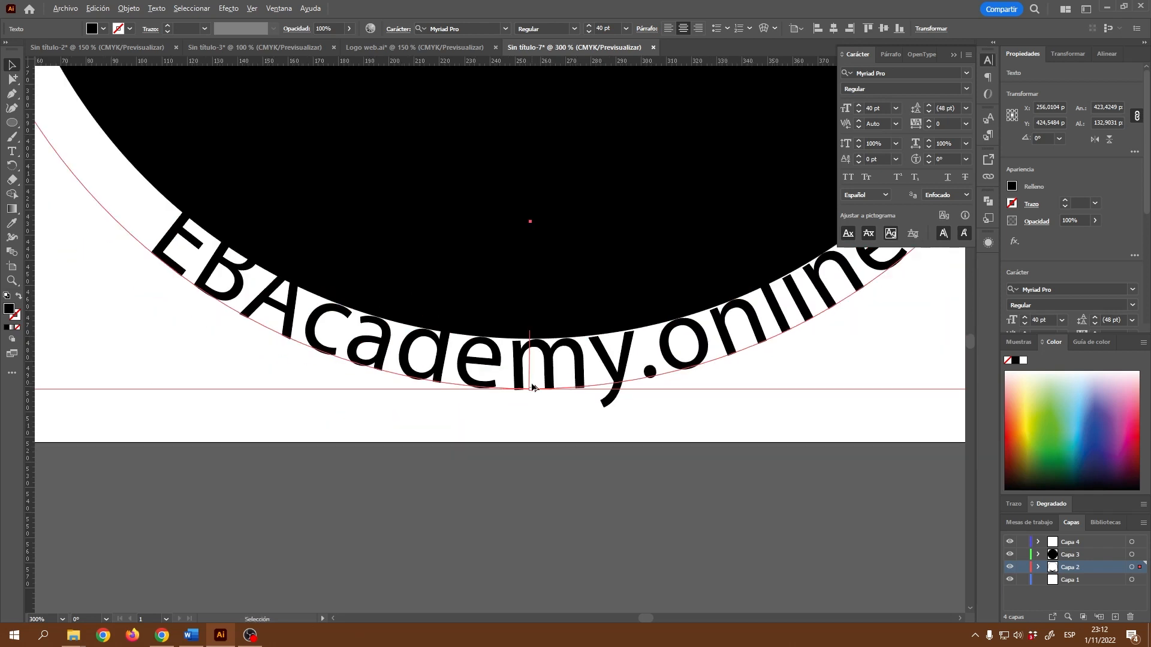
pyautogui.scroll(-1, 531, 387)
pyautogui.scroll(1, 533, 388)
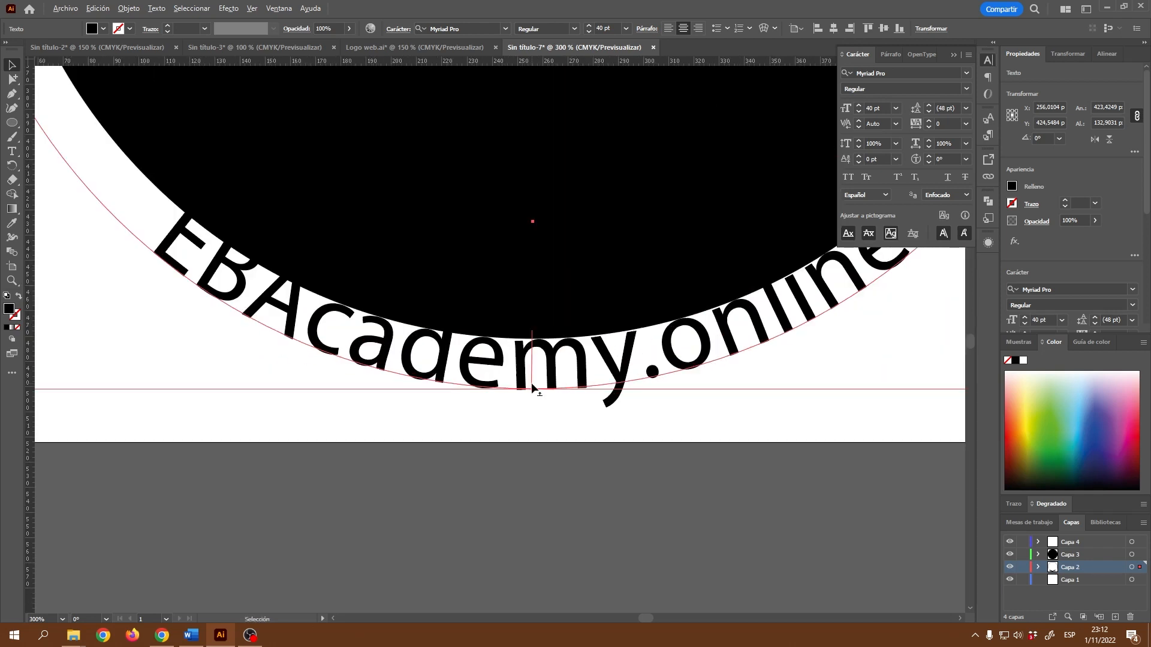
pyautogui.scroll(-2, 532, 388)
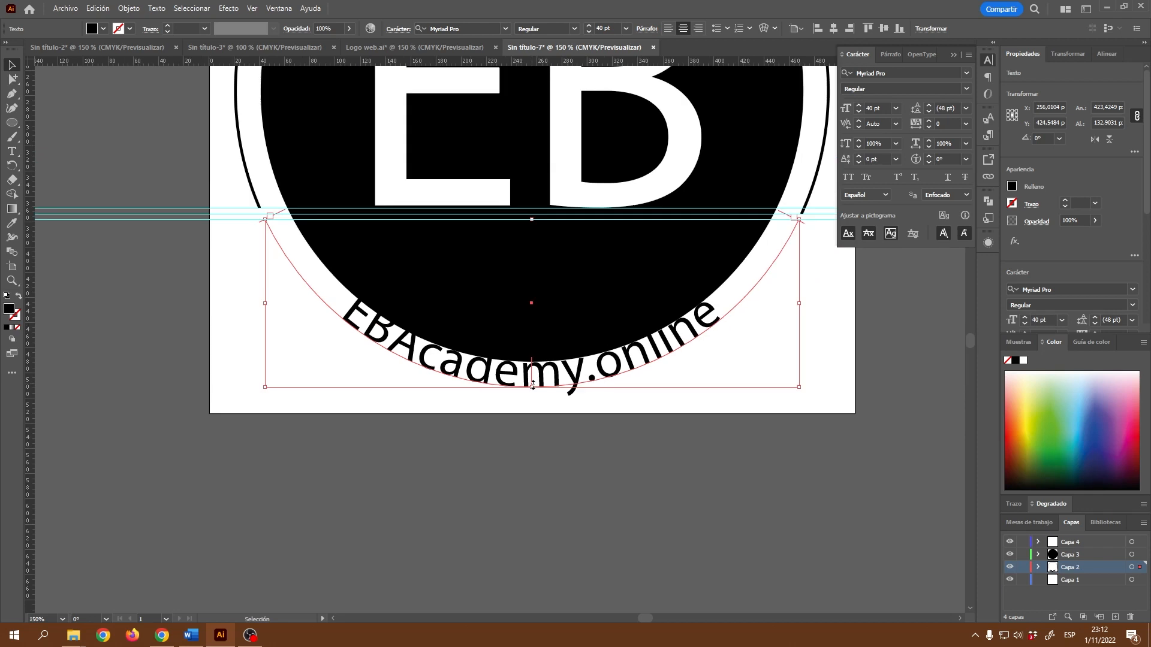
pyautogui.scroll(1, 533, 385)
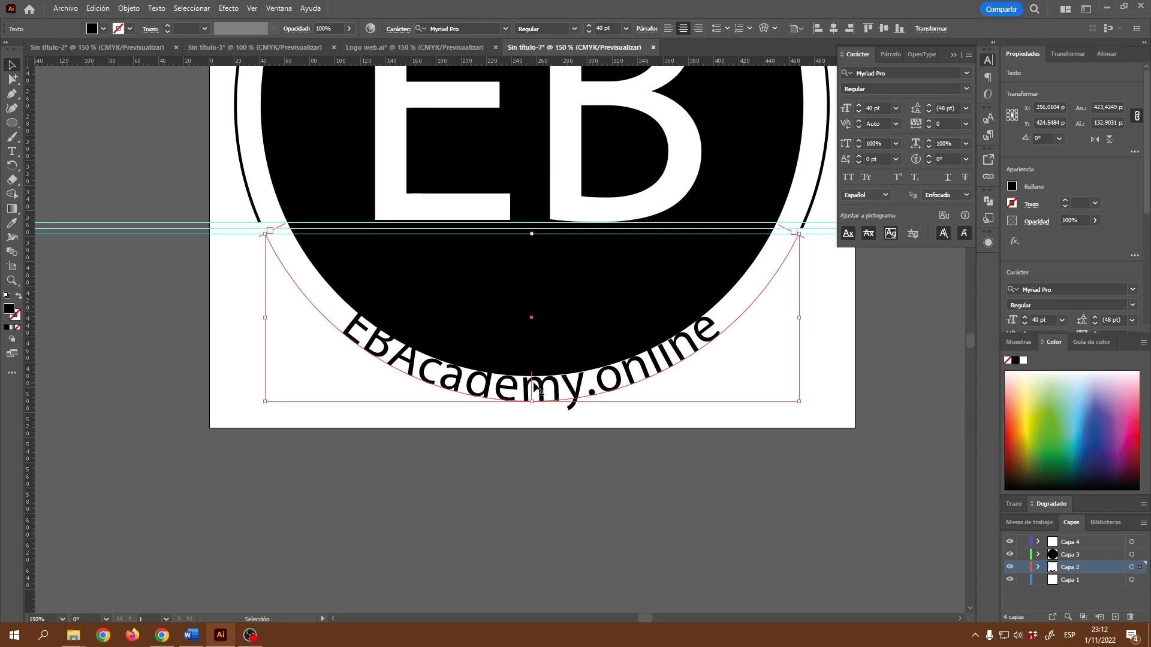
# Lower the arc text away from the black circle with a baseline shift of -11 pt.
pyautogui.click(859, 162)
pyautogui.click(858, 163)
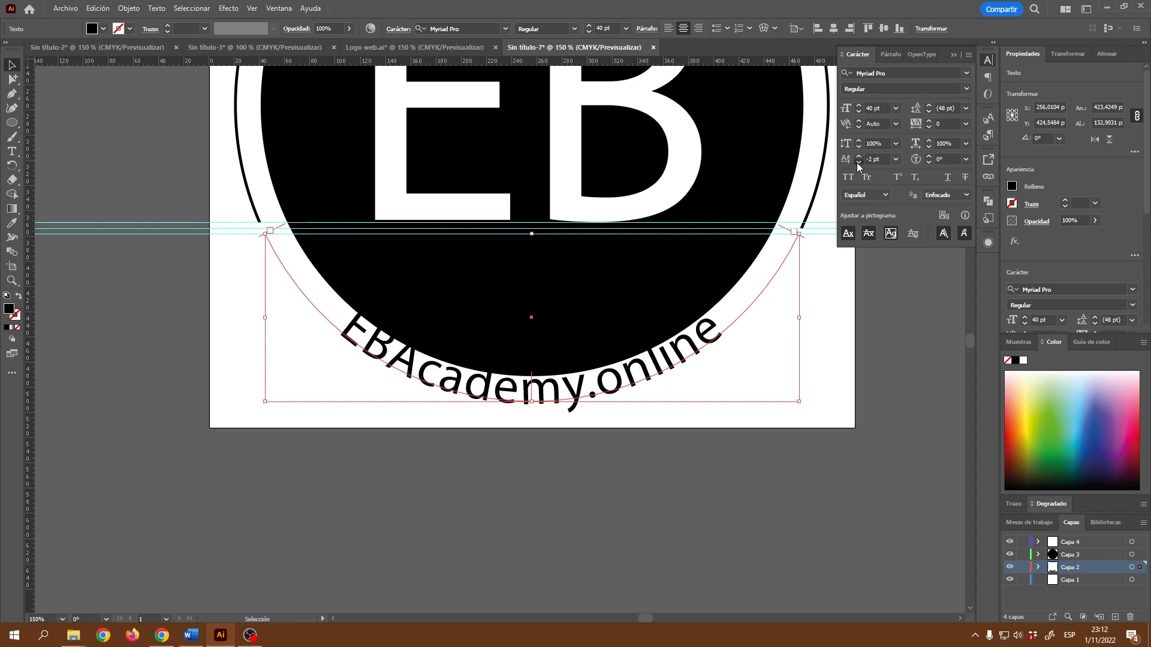
pyautogui.click(859, 162)
pyautogui.click(859, 162)
pyautogui.click(858, 162)
pyautogui.click(859, 162)
pyautogui.click(858, 163)
pyautogui.click(859, 163)
pyautogui.click(859, 163)
pyautogui.click(858, 162)
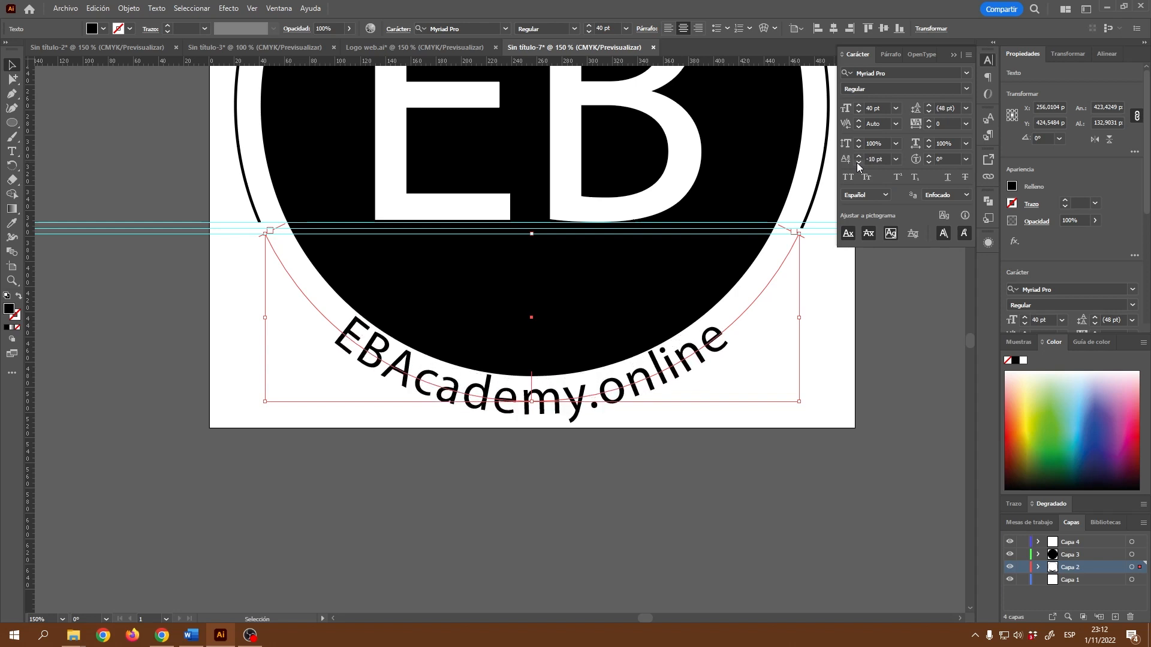
pyautogui.click(859, 162)
pyautogui.click(858, 162)
pyautogui.click(859, 162)
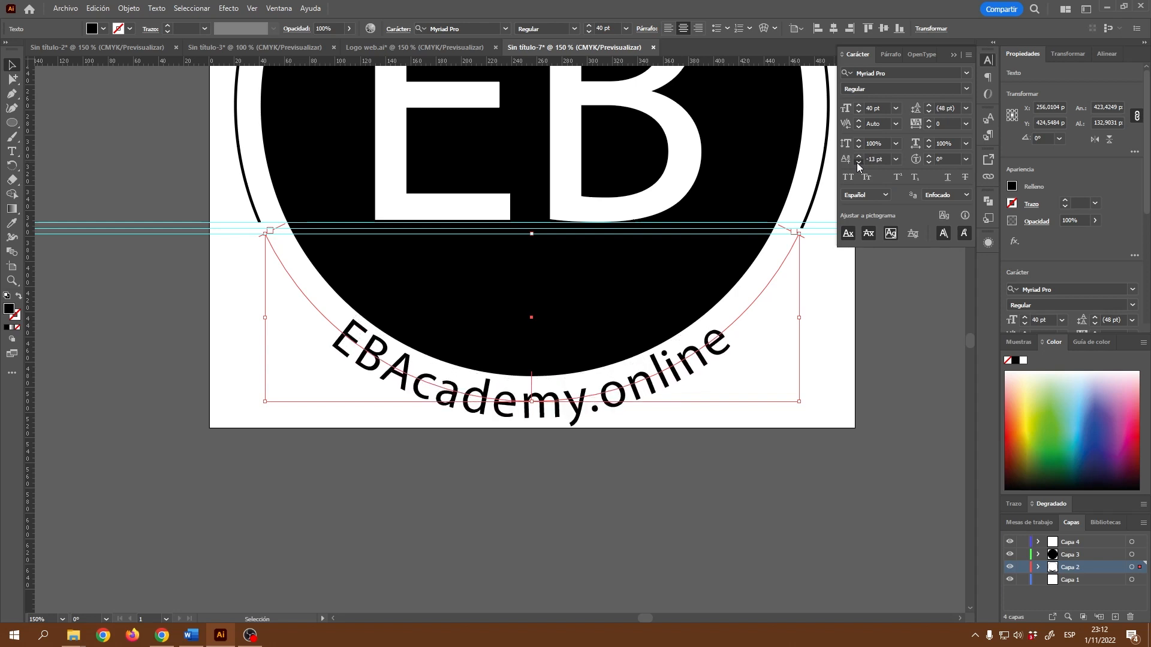
pyautogui.click(859, 163)
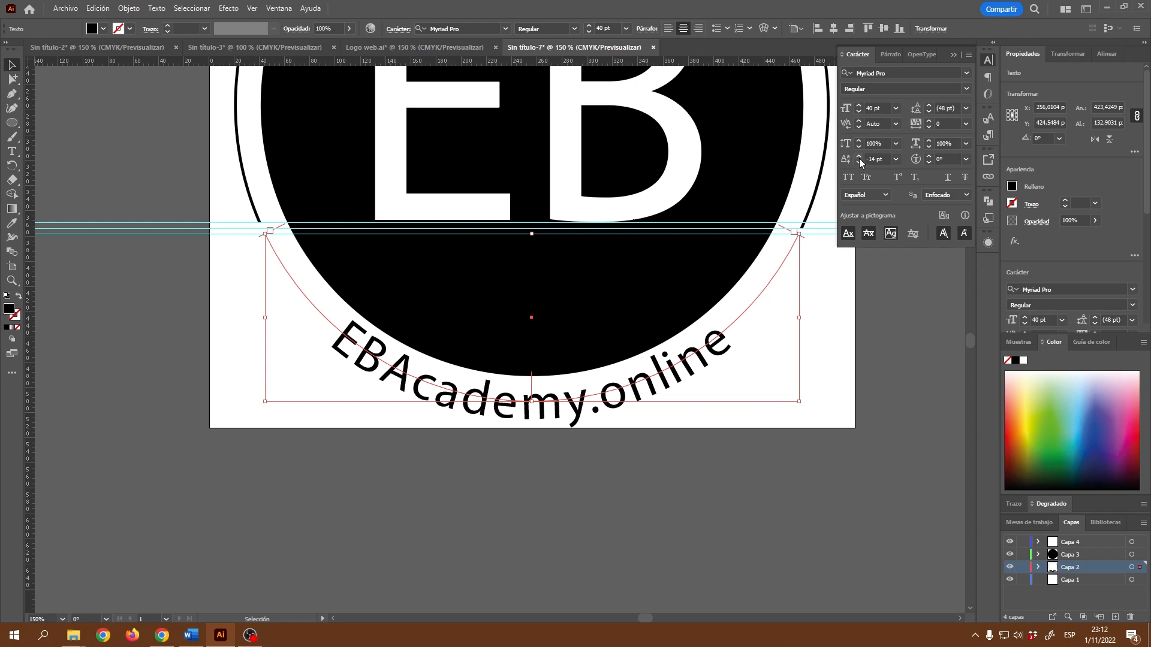
pyautogui.click(859, 158)
pyautogui.click(858, 159)
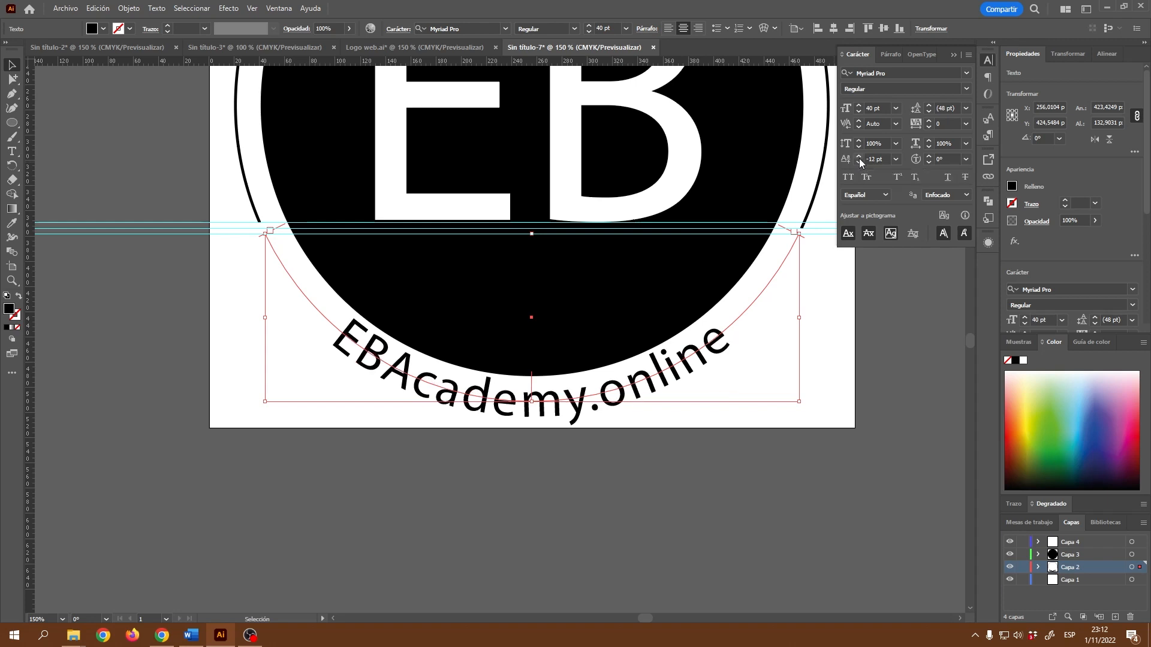
pyautogui.click(858, 158)
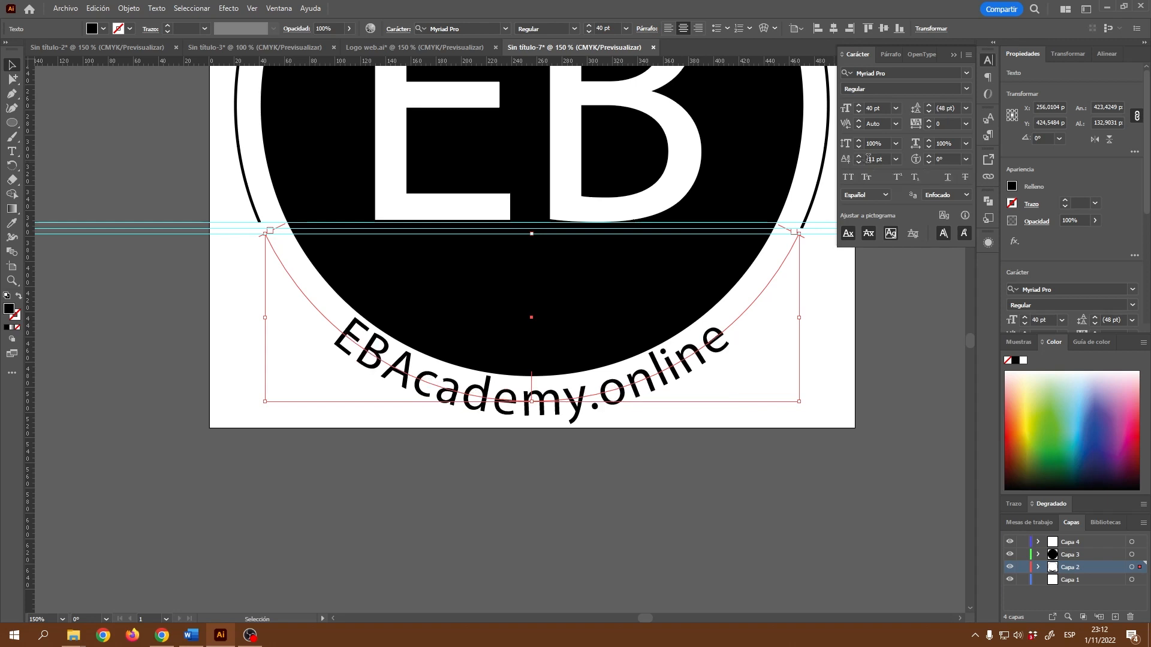
# Set the arc text's font size to 30 pt and its baseline shift to -8 pt.
pyautogui.click(872, 108)
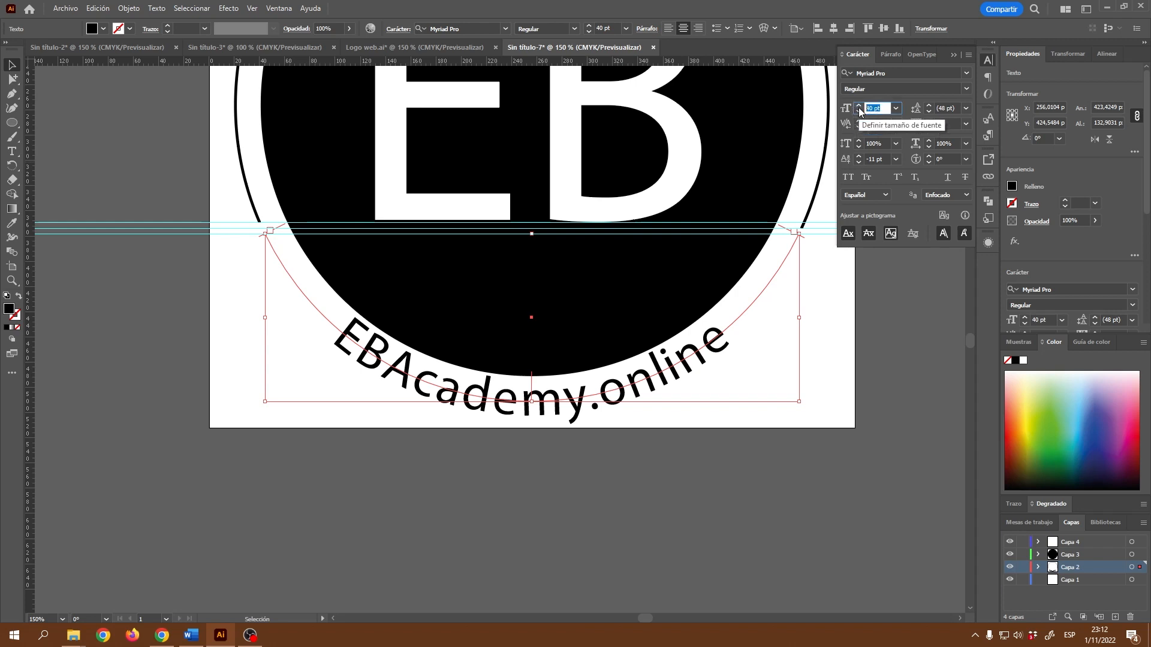
pyautogui.write('30')
pyautogui.press('Return')
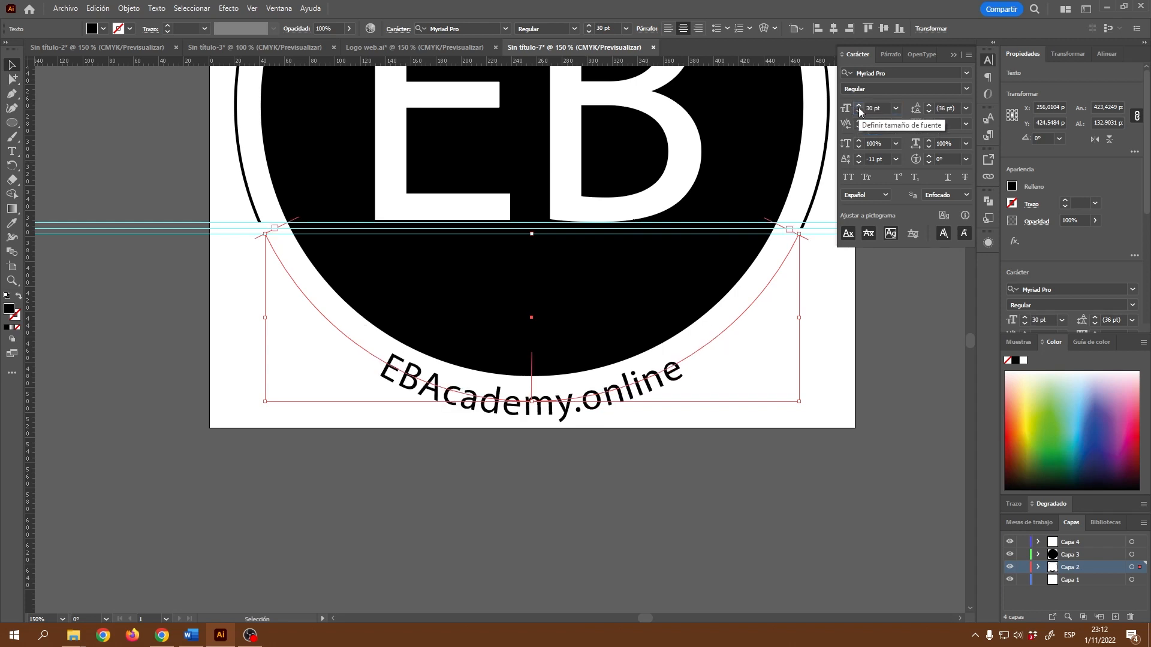
pyautogui.click(859, 157)
pyautogui.click(858, 157)
pyautogui.click(859, 158)
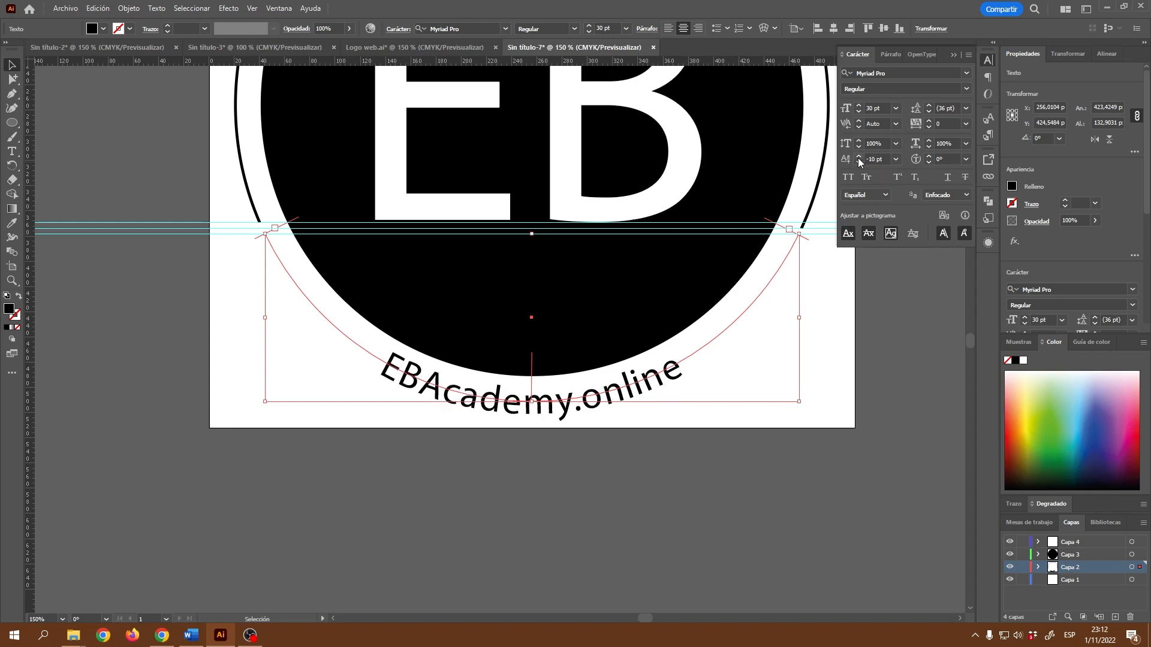
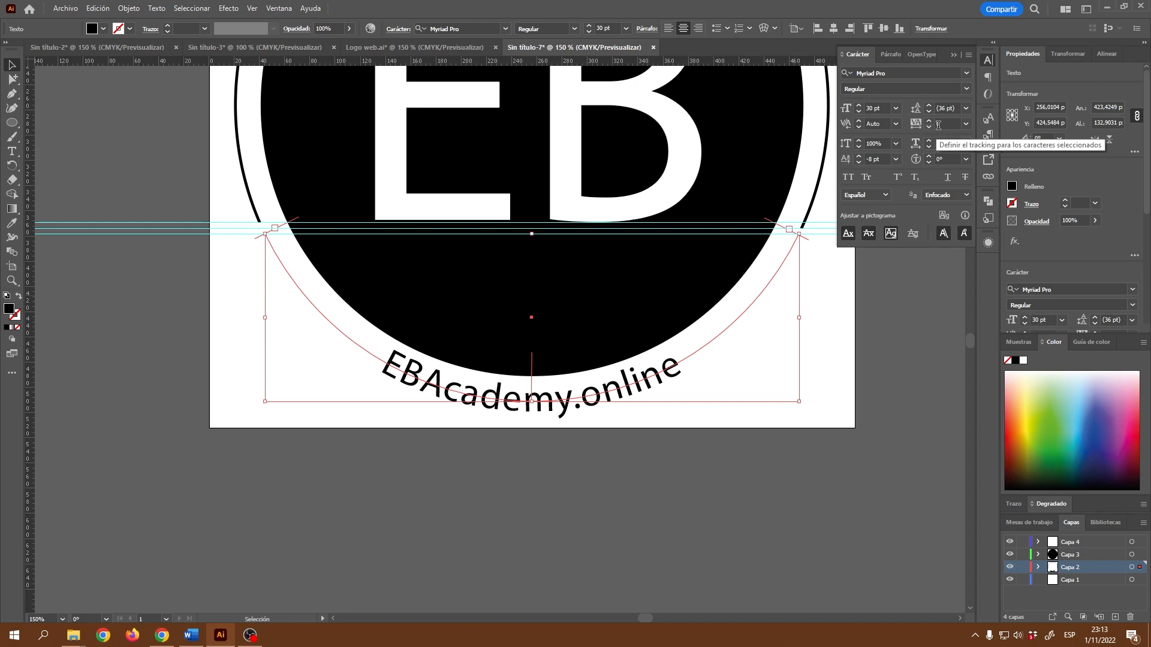
# Widen the letter spacing of the "EBAcademy.online" arc text, trying tracking values of 200, 300 and 400.
pyautogui.click(965, 123)
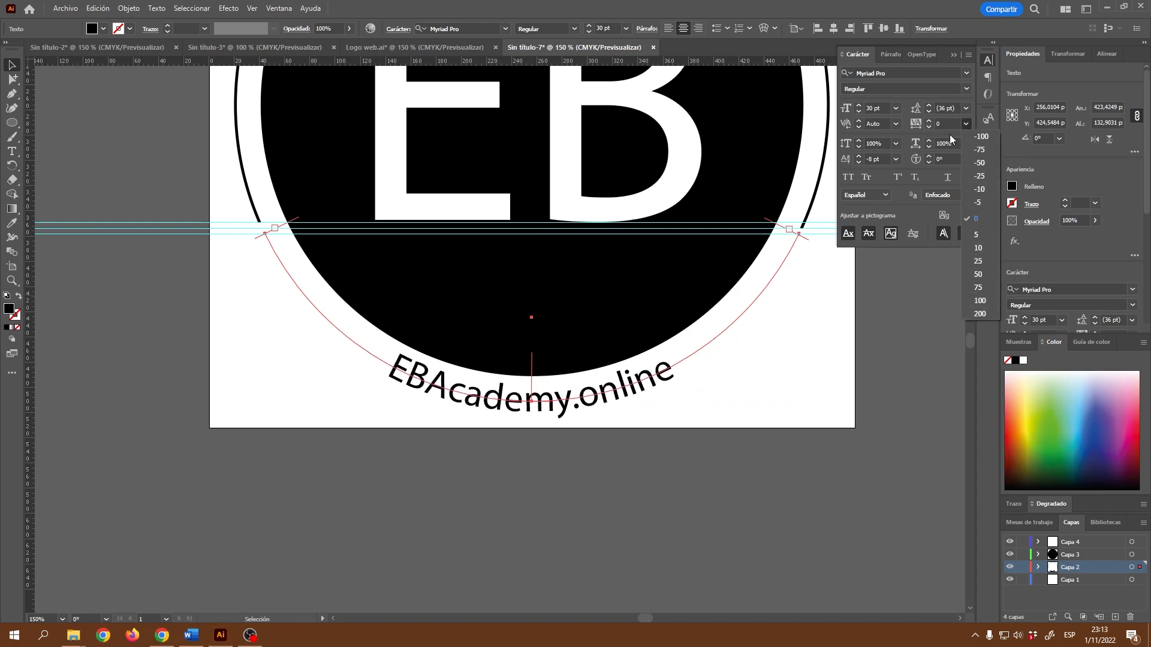
pyautogui.click(976, 313)
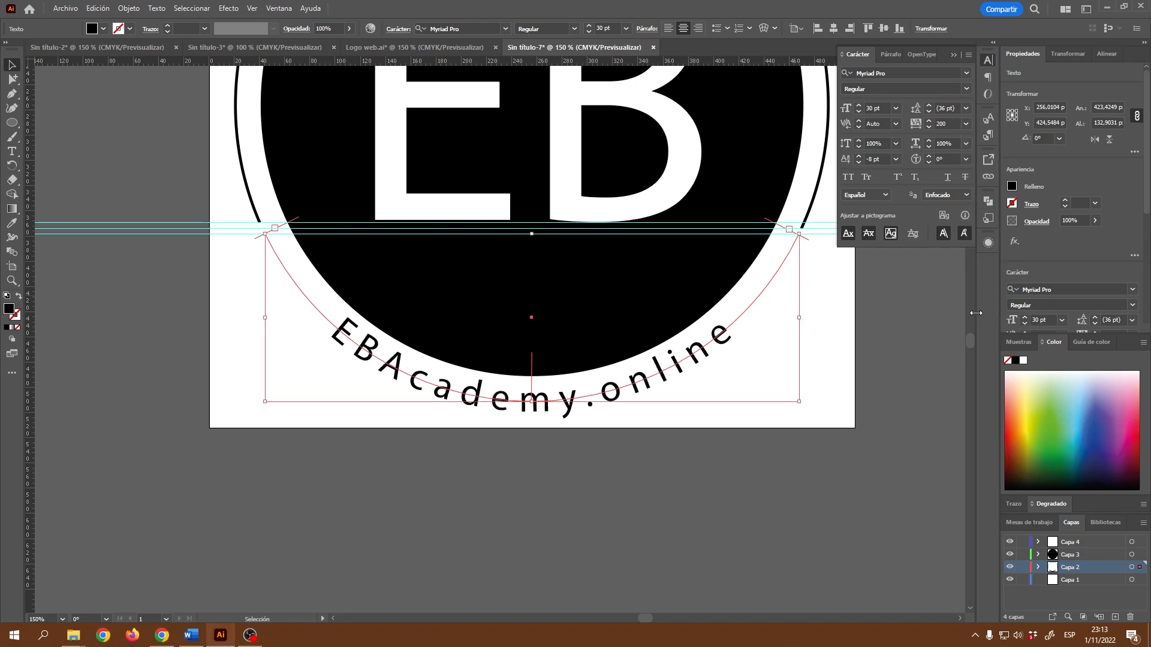
pyautogui.click(941, 123)
pyautogui.write('300')
pyautogui.press('Return')
pyautogui.click(942, 122)
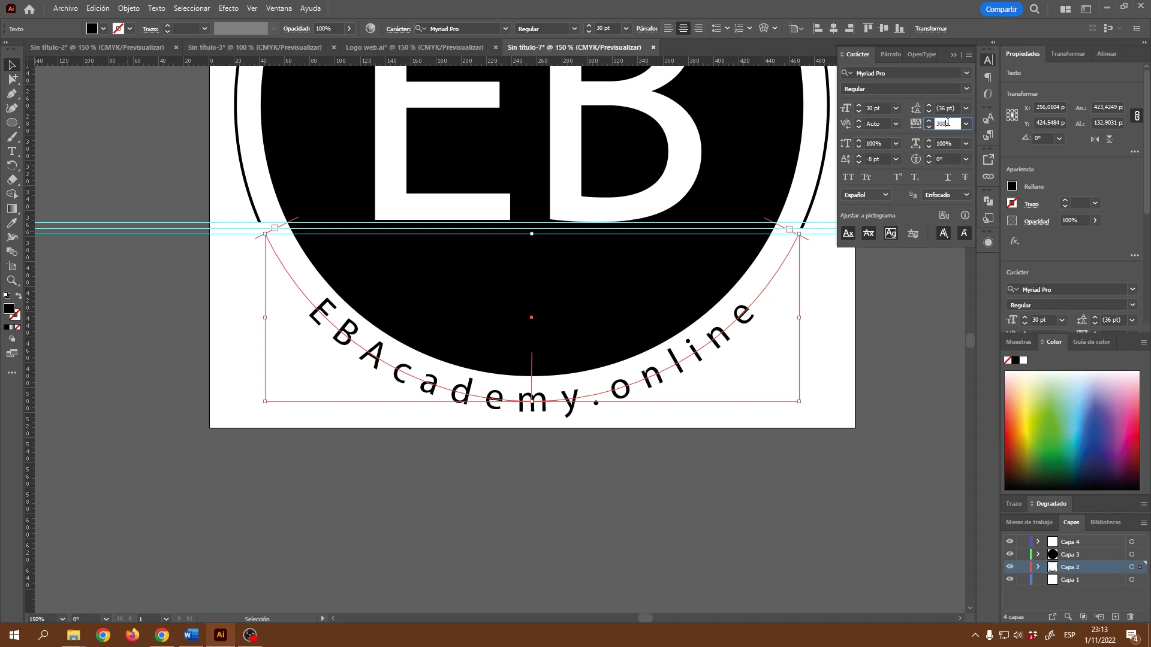
pyautogui.write('4')
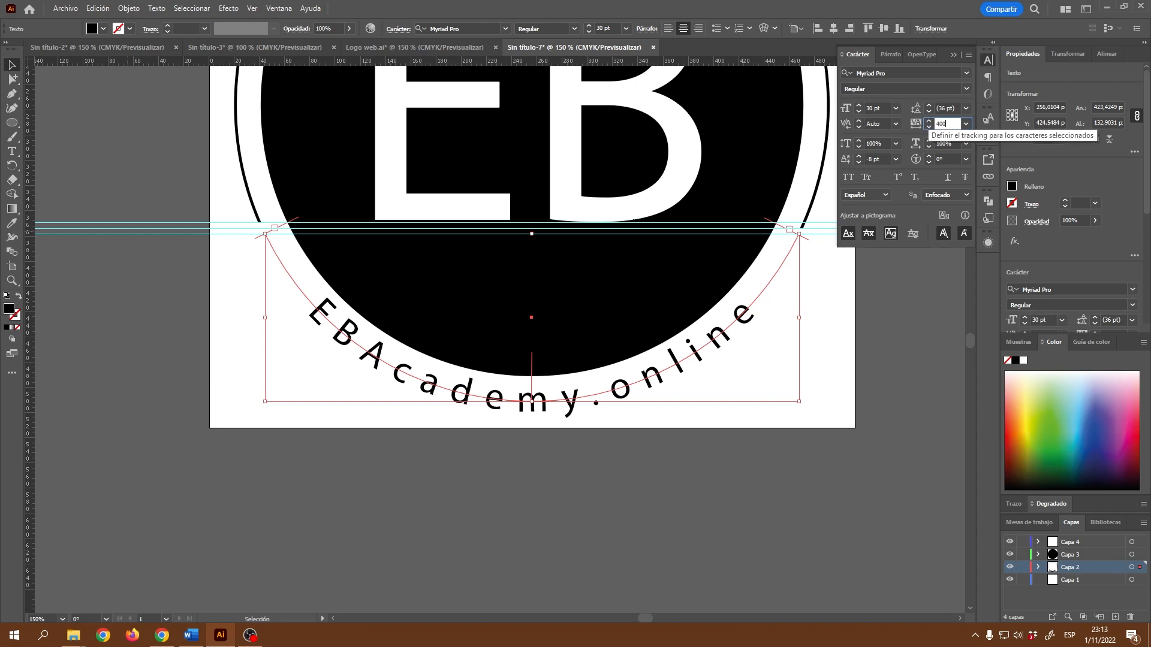
pyautogui.press('Return')
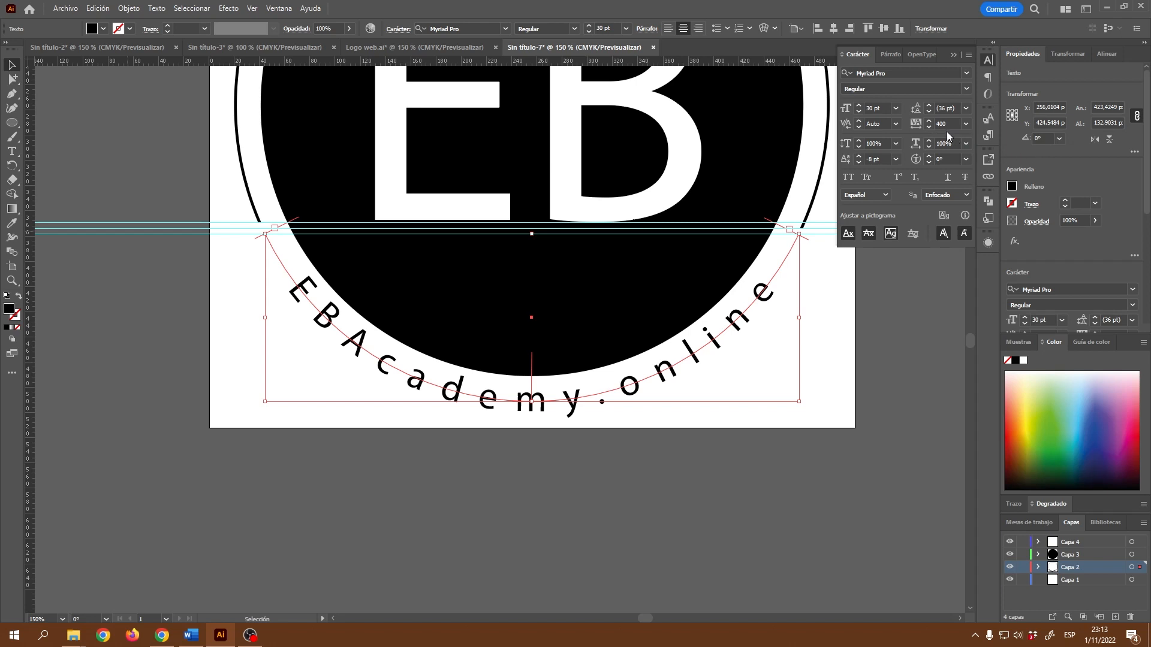
# Set the arc text's tracking to 550, trying 450 and 500 first, so the letters spread along the whole lower arc.
pyautogui.click(940, 124)
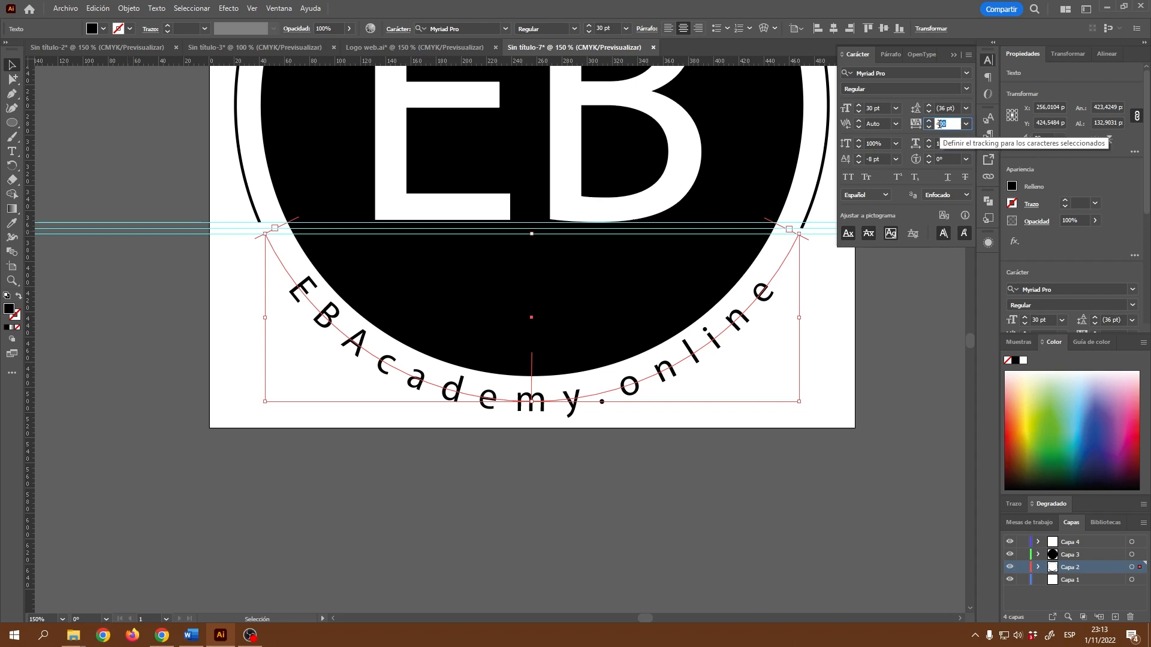
pyautogui.write('450')
pyautogui.press('Return')
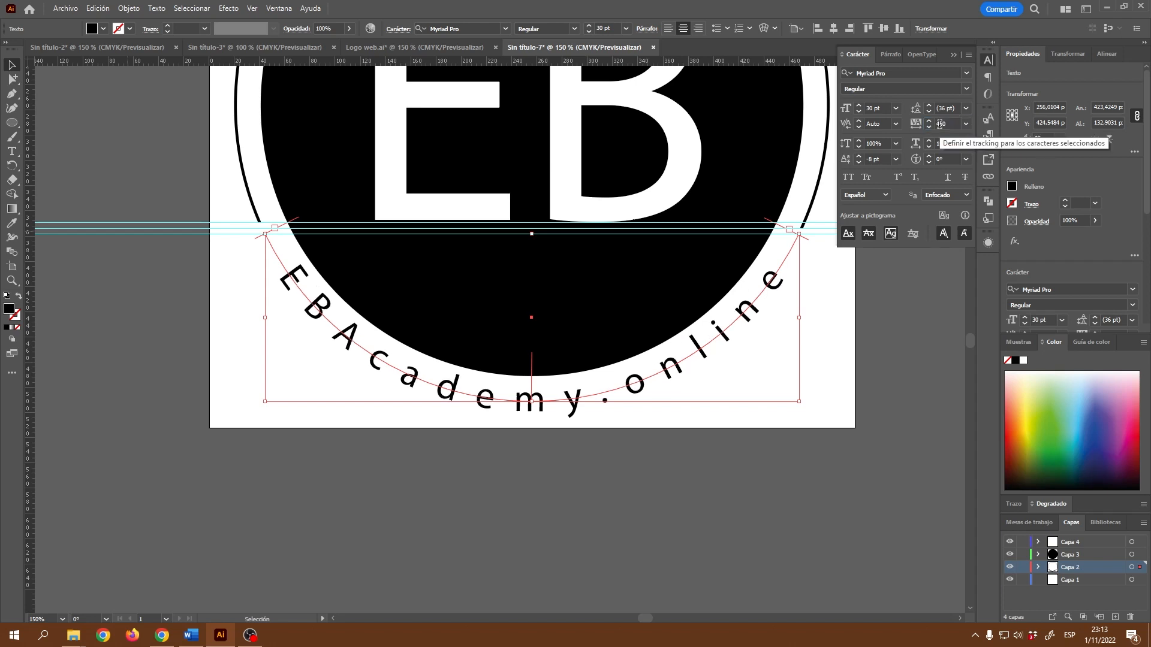
pyautogui.click(940, 123)
pyautogui.write('5')
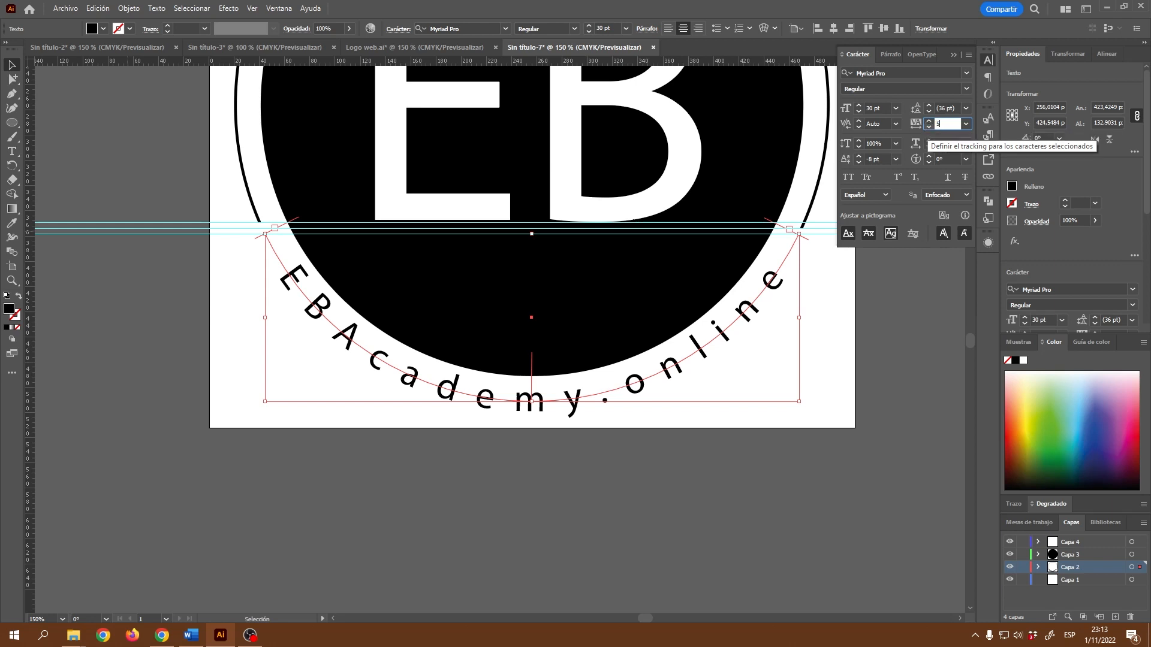
pyautogui.write('00')
pyautogui.press('Return')
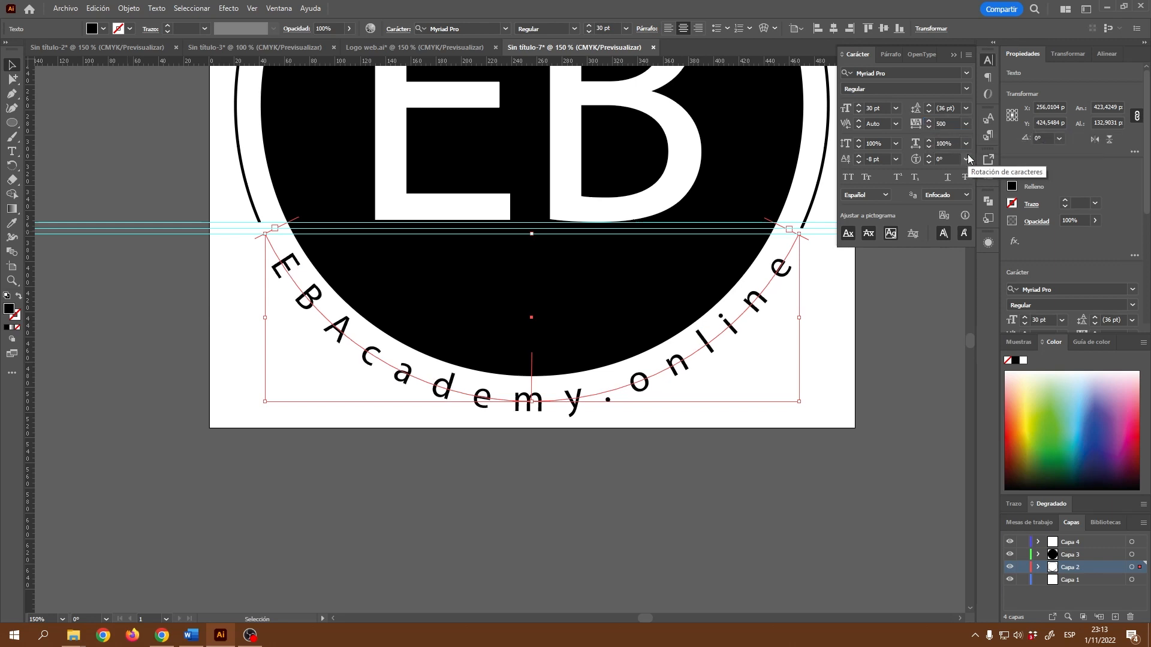
pyautogui.click(945, 123)
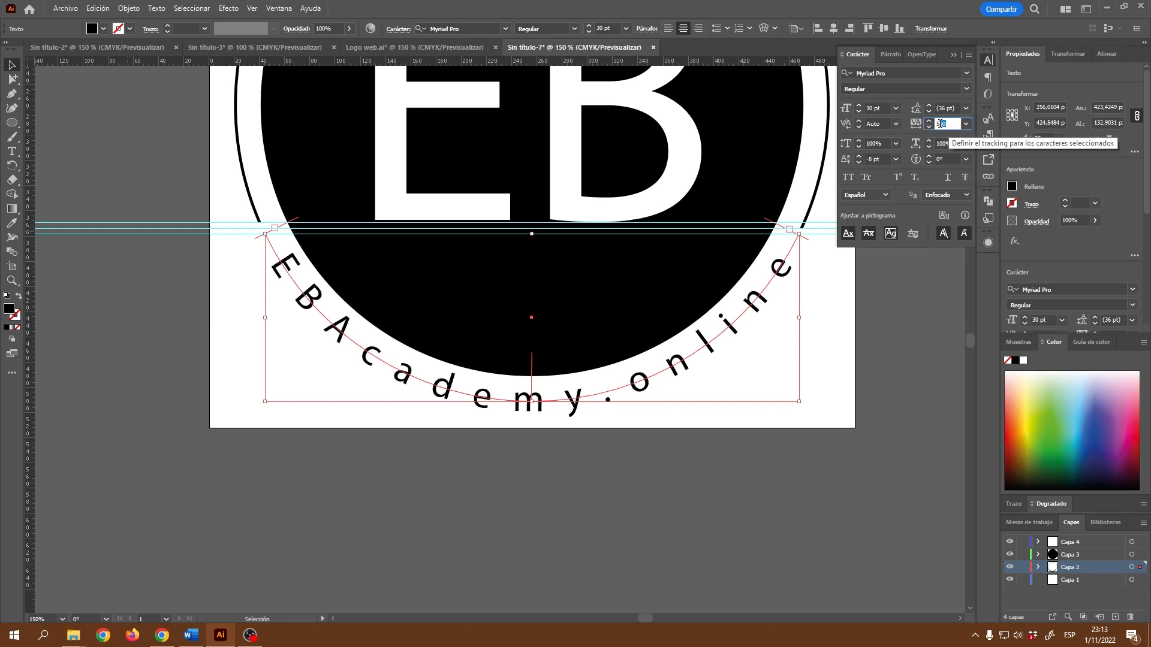
pyautogui.write('55')
pyautogui.press('Return')
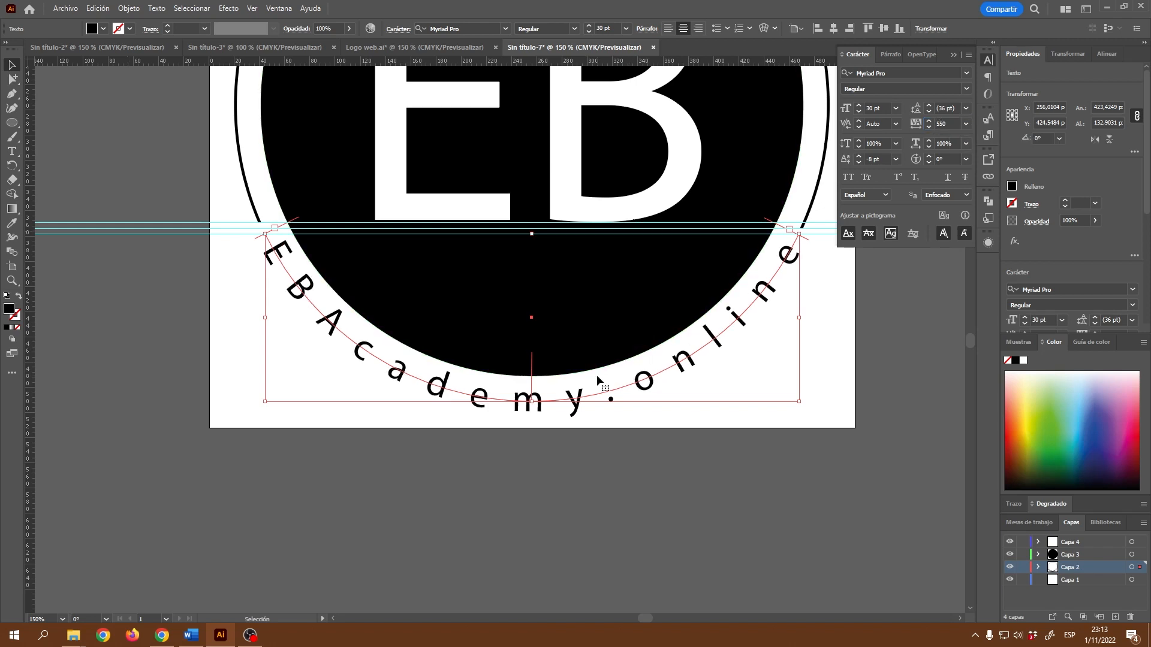
# Deselect the arc text and compare the whole logo with the reference logo in the Sin título-3 document.
pyautogui.scroll(-2, 608, 352)
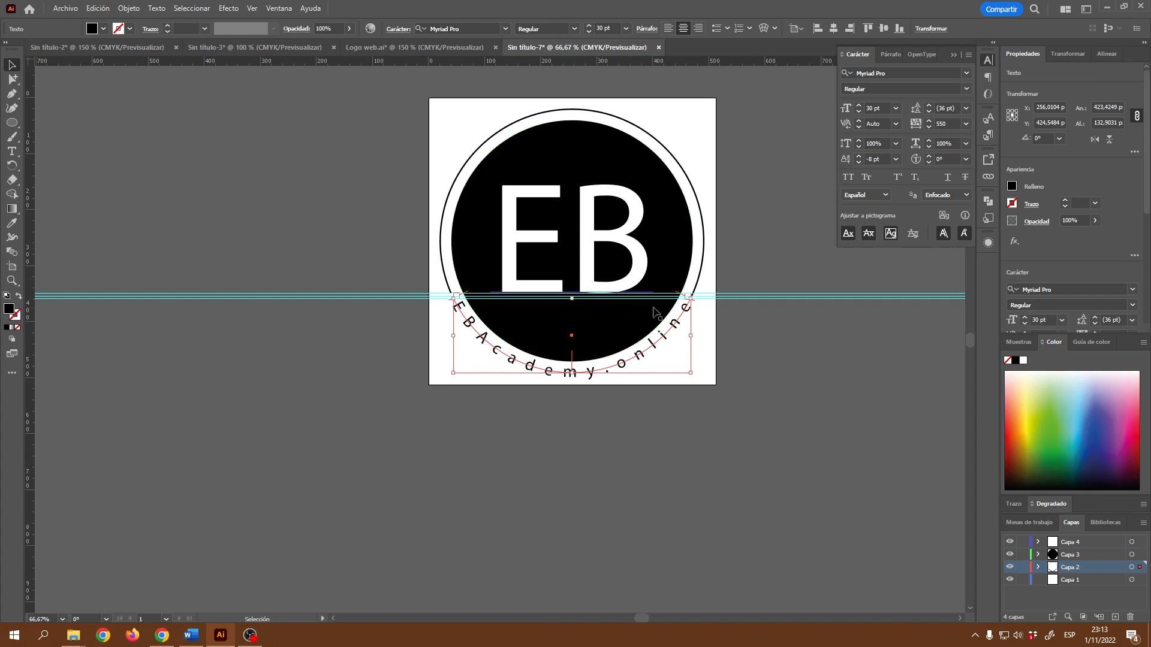
pyautogui.click(765, 261)
pyautogui.click(277, 47)
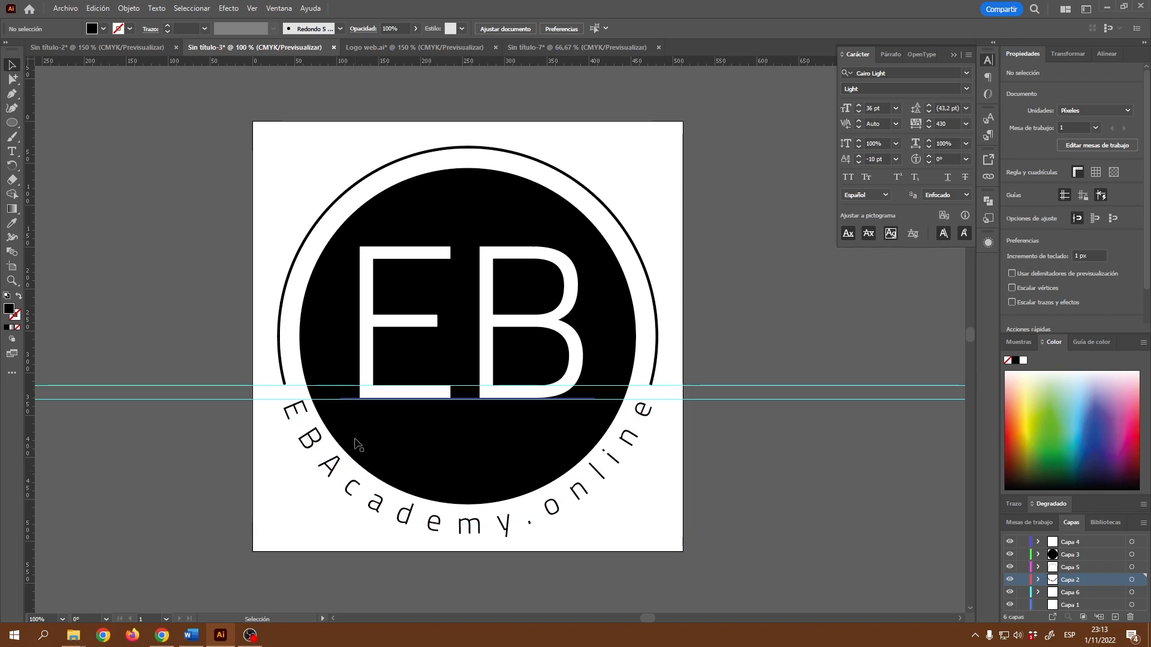
pyautogui.click(595, 48)
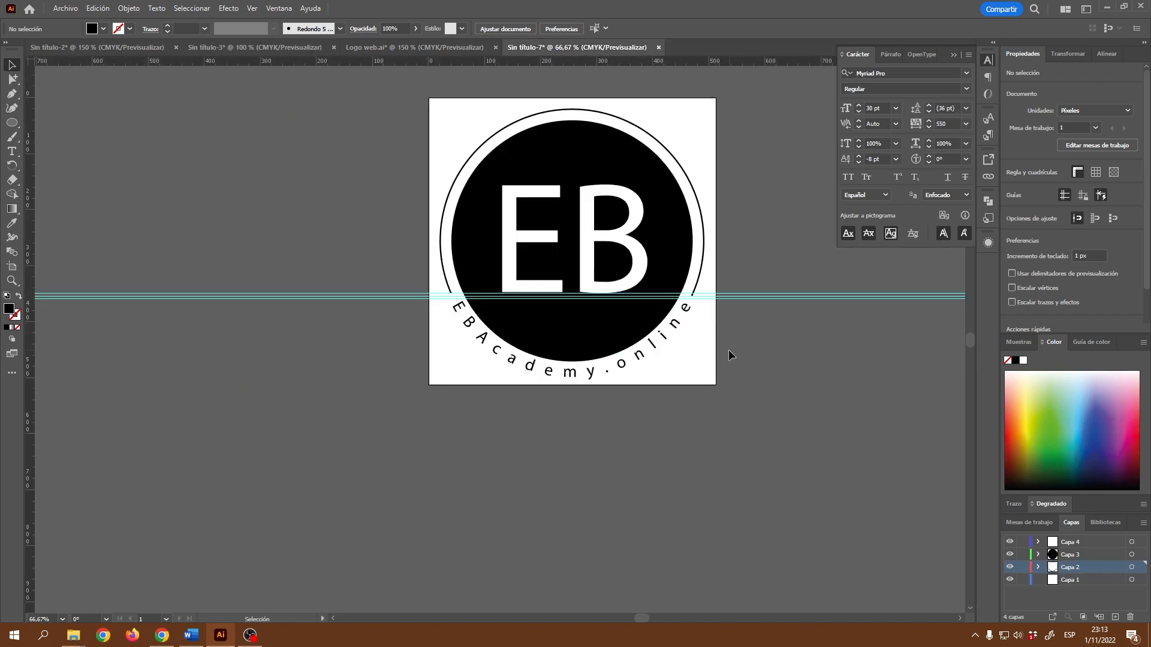
pyautogui.scroll(2, 724, 348)
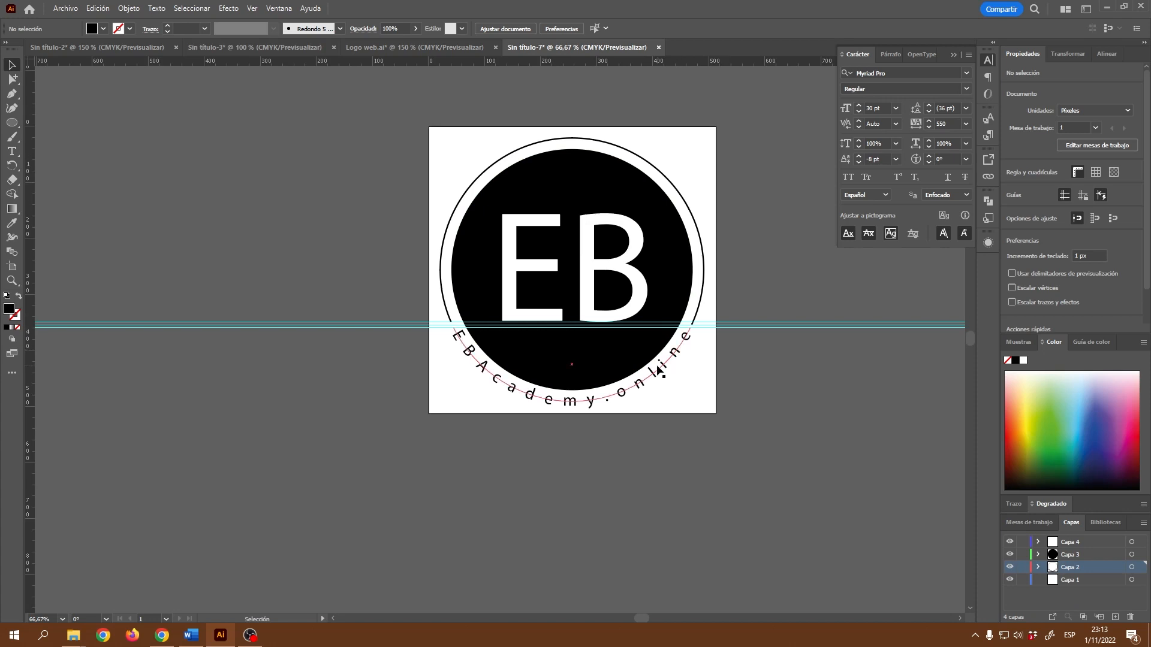
pyautogui.scroll(1, 732, 389)
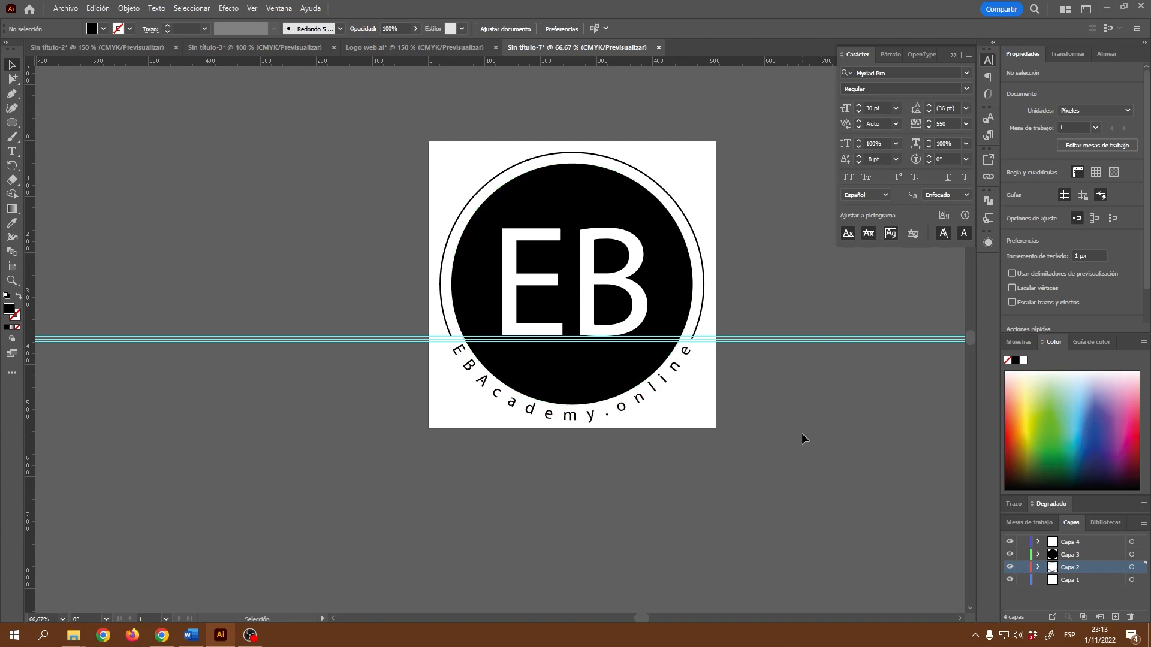
# Add a new layer directly above Capa 1 for the logo's background.
pyautogui.click(1077, 579)
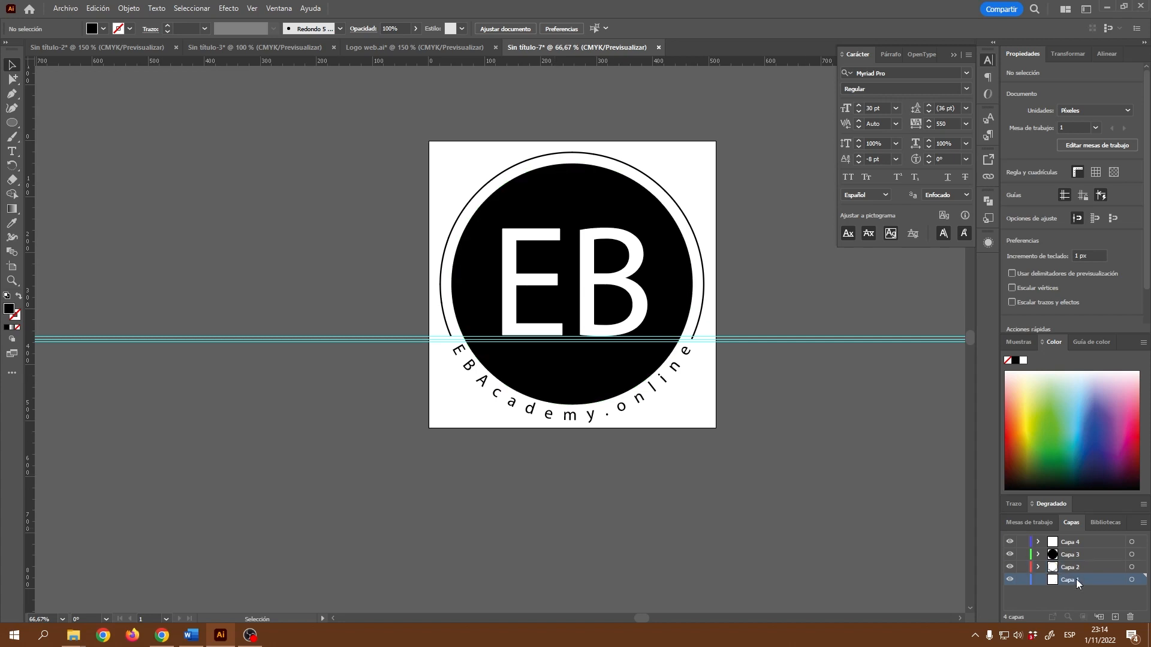
pyautogui.click(1115, 617)
pyautogui.click(12, 124)
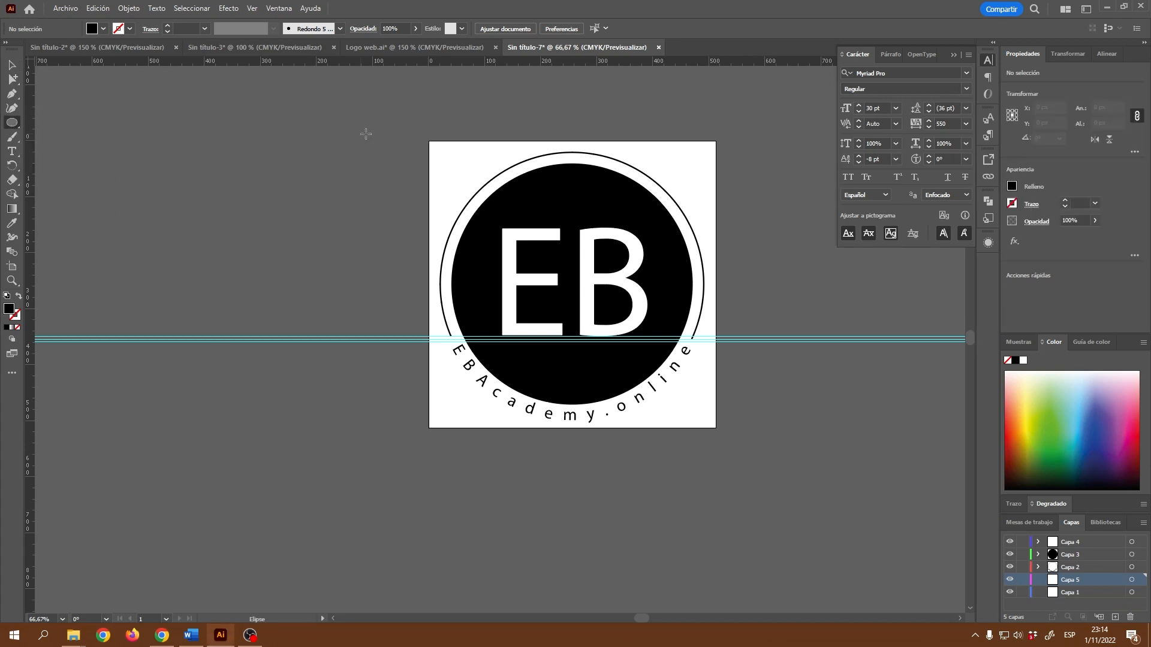
pyautogui.moveTo(430, 139); pyautogui.dragTo(667, 390)
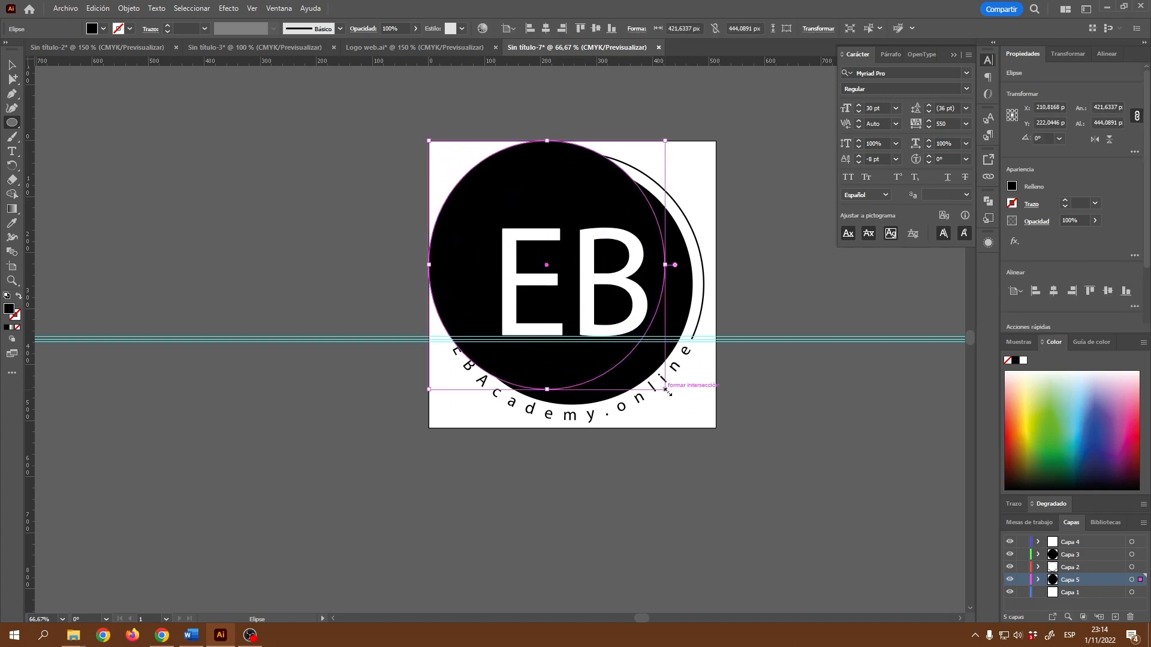
pyautogui.hotkey('ctrl', 'z')
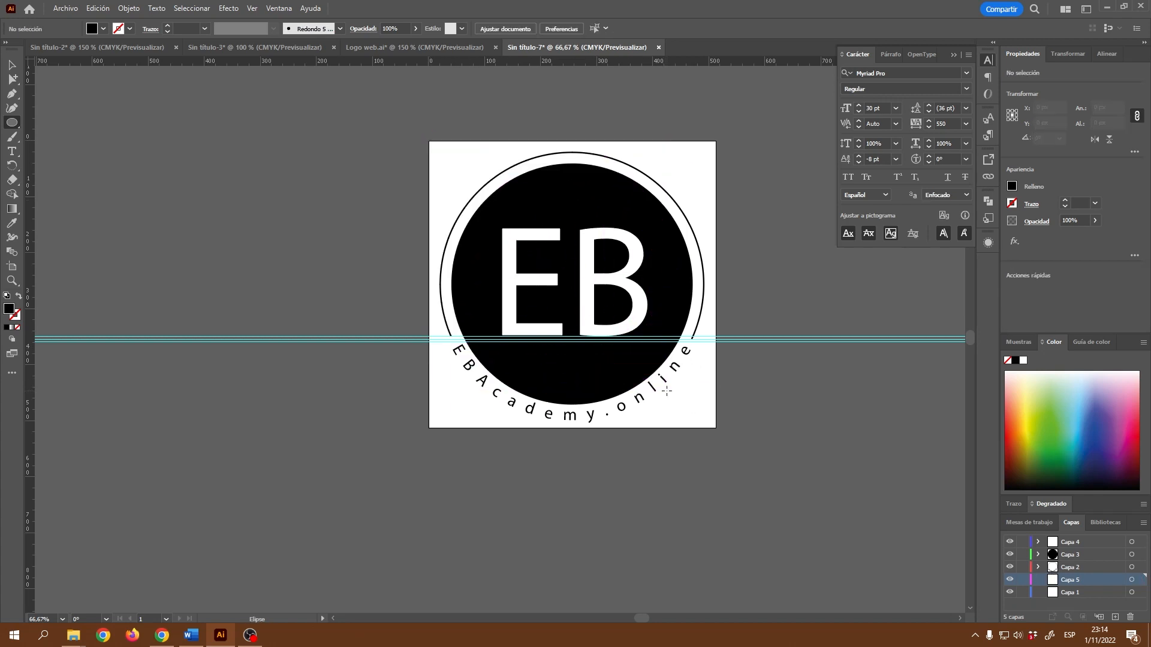
# Draw a 512 x 512 px rectangle covering the artboard and round its corners to about 44 px.
pyautogui.click(12, 122)
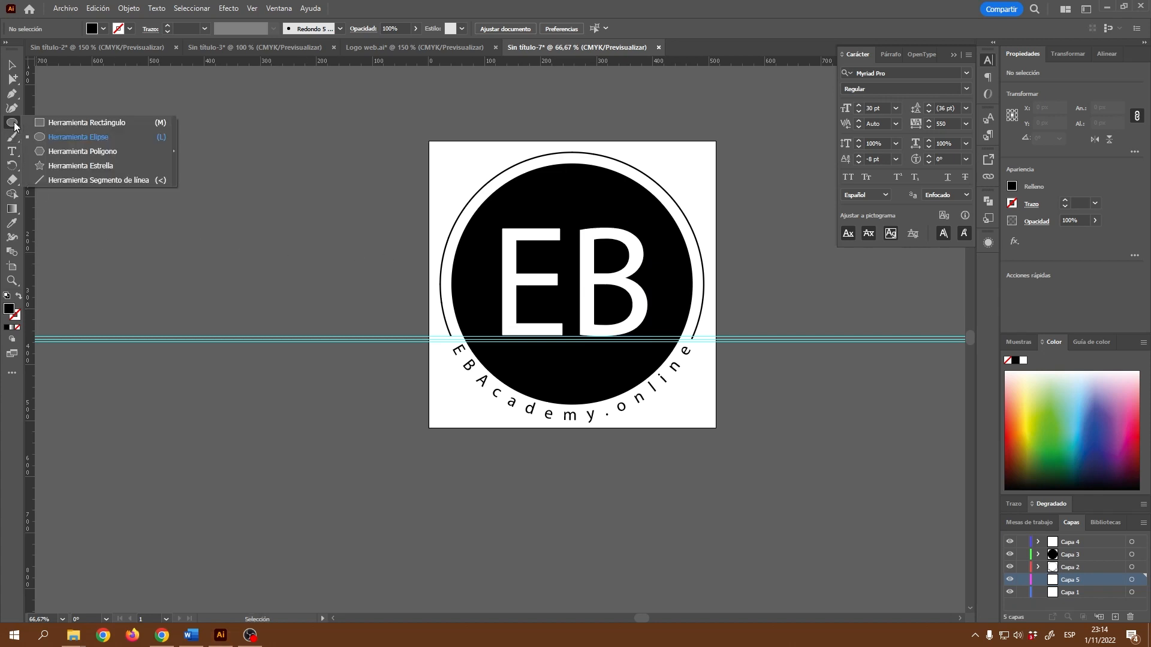
pyautogui.click(54, 122)
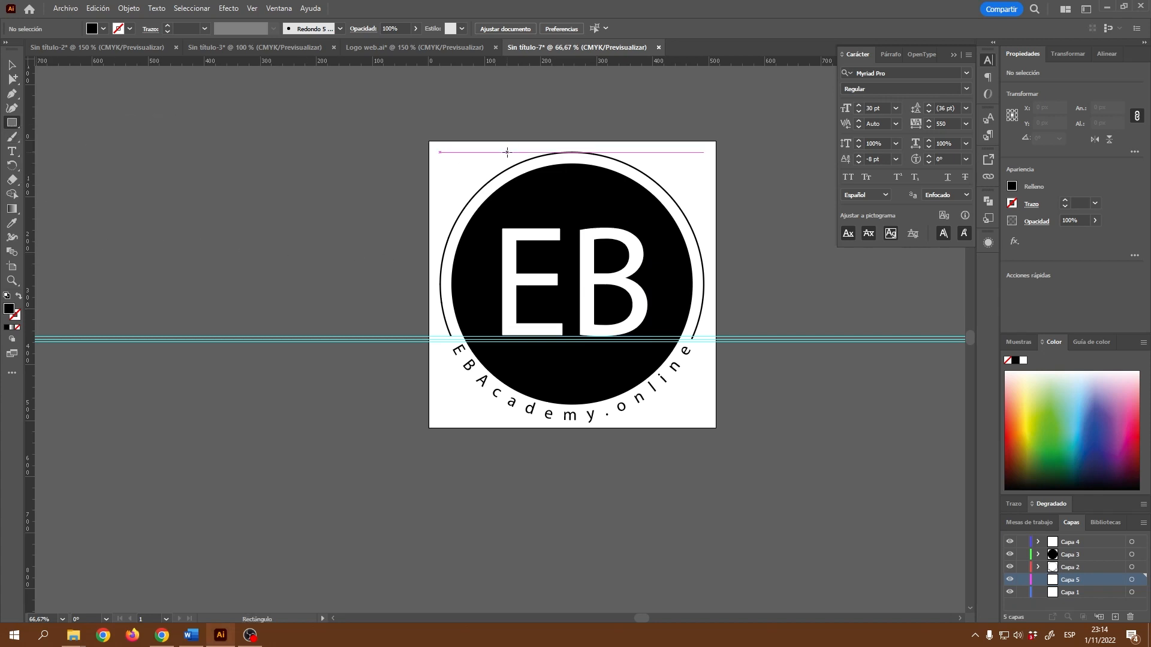
pyautogui.moveTo(429, 142)
pyautogui.mouseDown()
pyautogui.moveTo(526, 331)
pyautogui.moveTo(716, 428)
pyautogui.mouseUp()
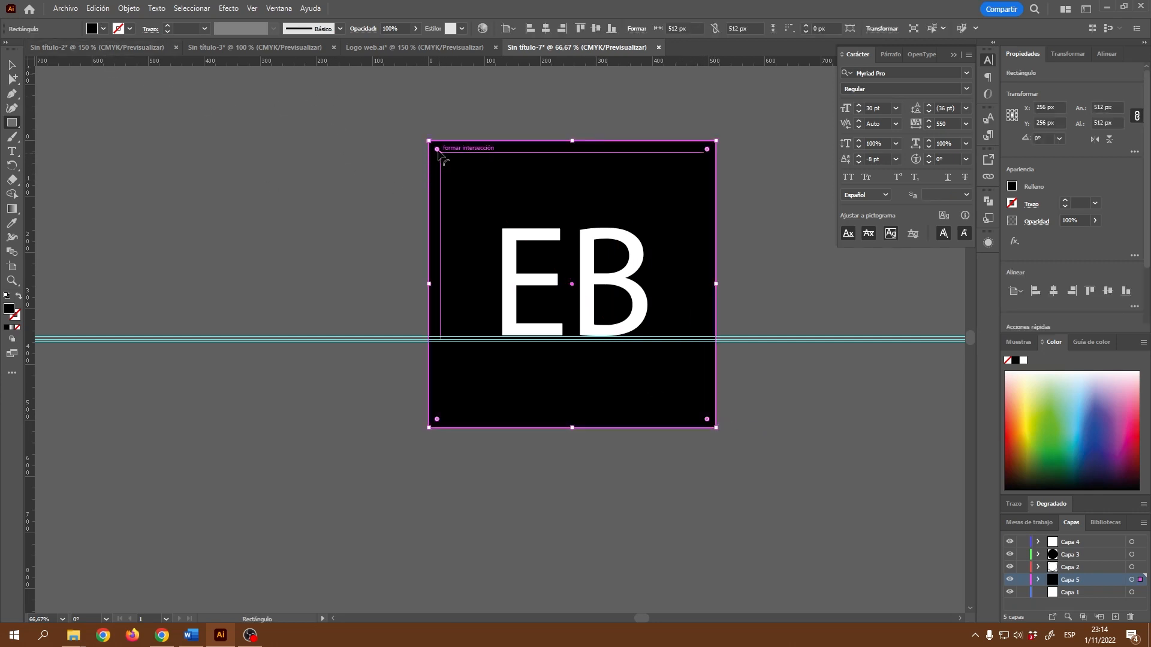
pyautogui.moveTo(439, 151); pyautogui.dragTo(453, 167)
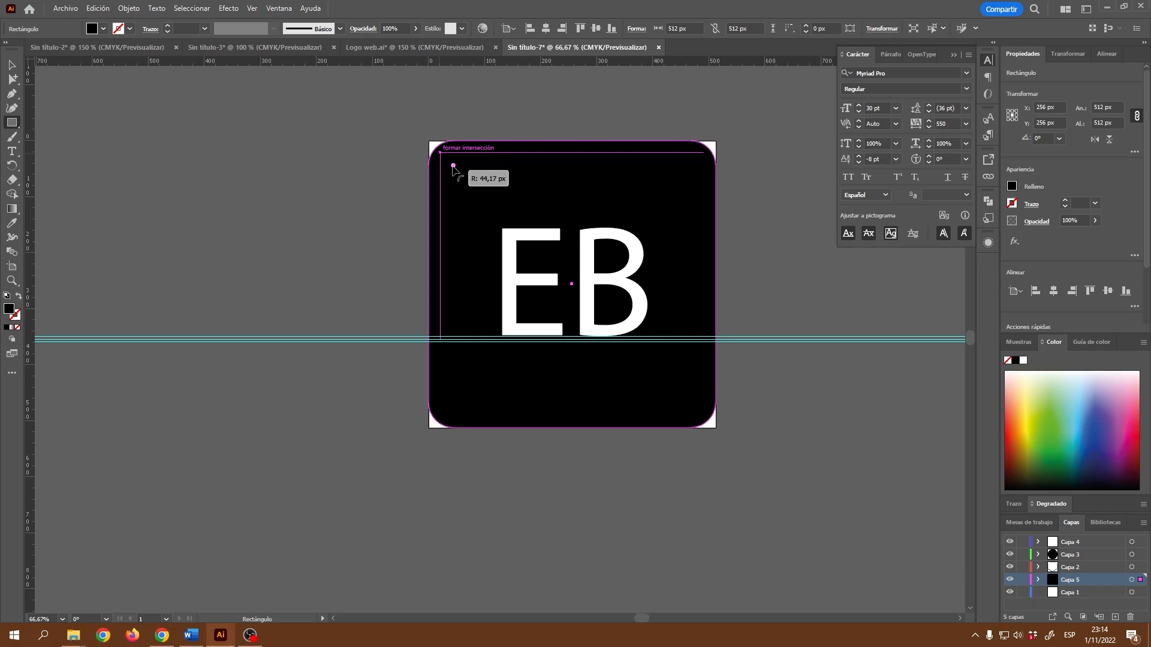
pyautogui.moveTo(453, 166); pyautogui.dragTo(453, 166)
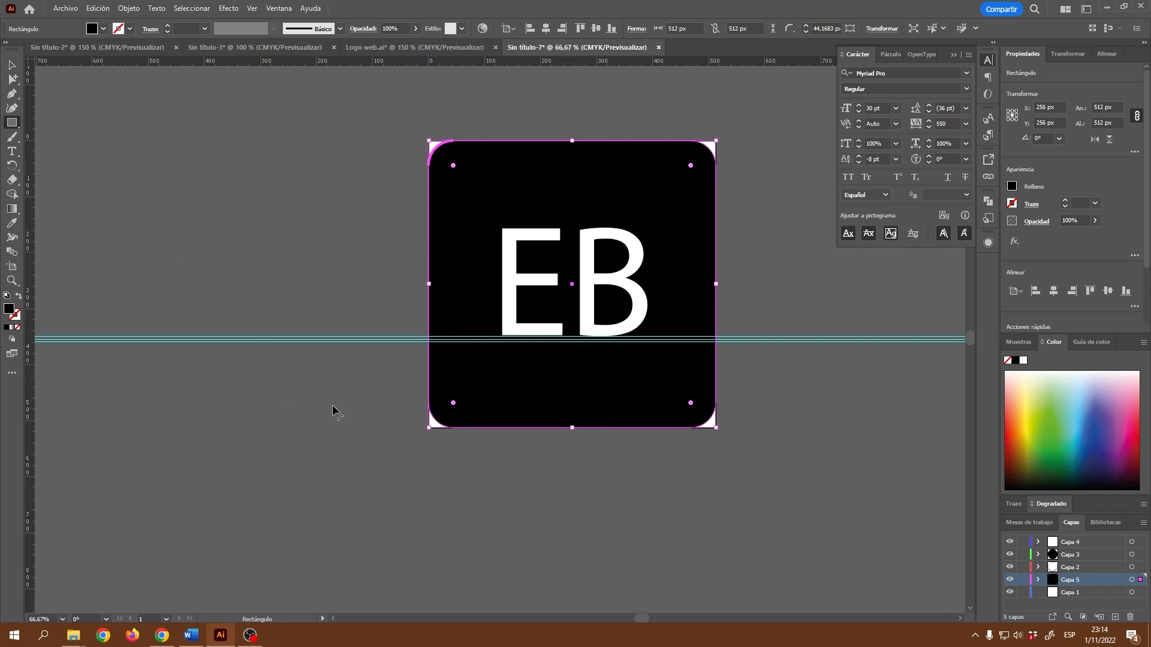
# Fill the rounded background rectangle with white after trying several grey swatches.
pyautogui.click(103, 28)
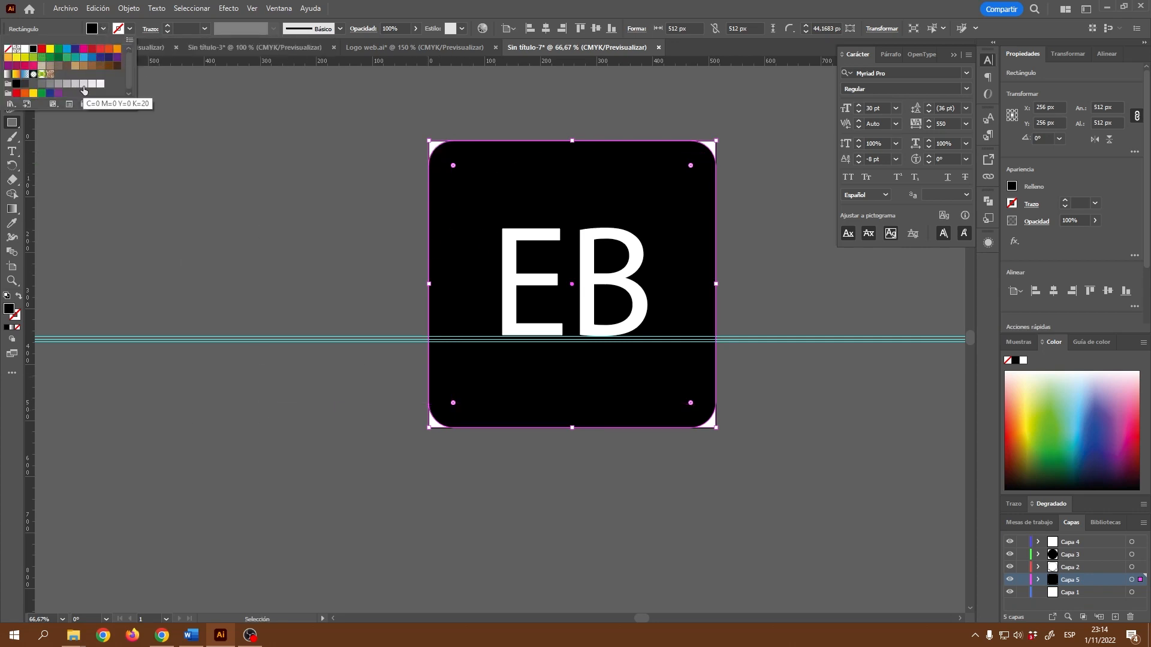
pyautogui.click(50, 84)
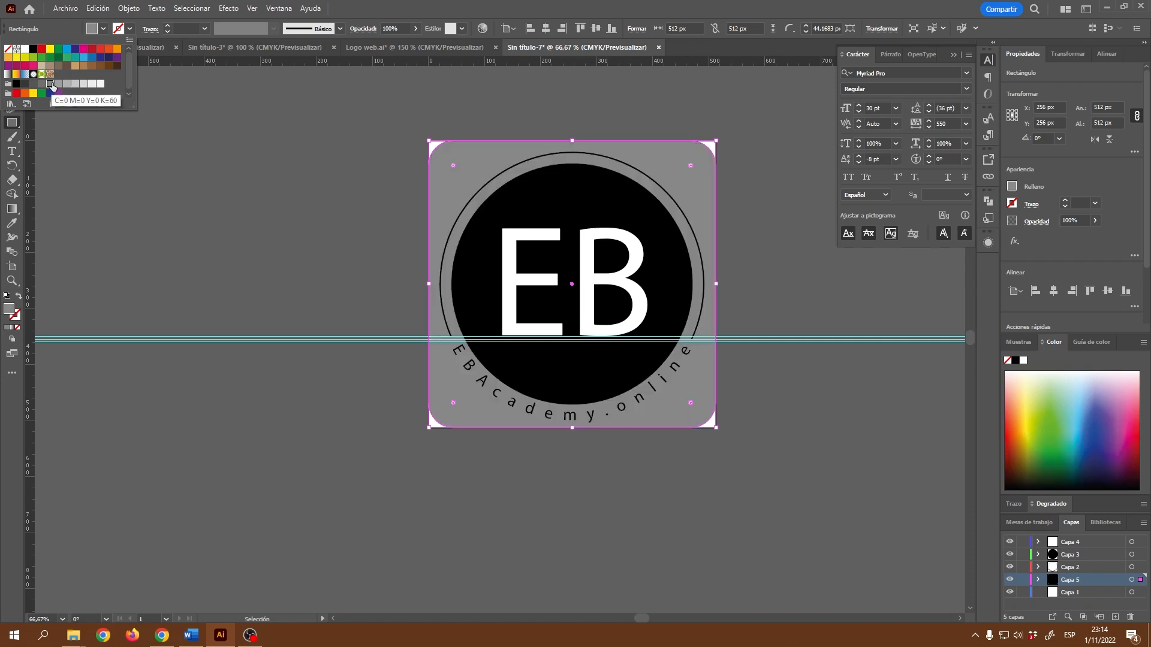
pyautogui.click(82, 85)
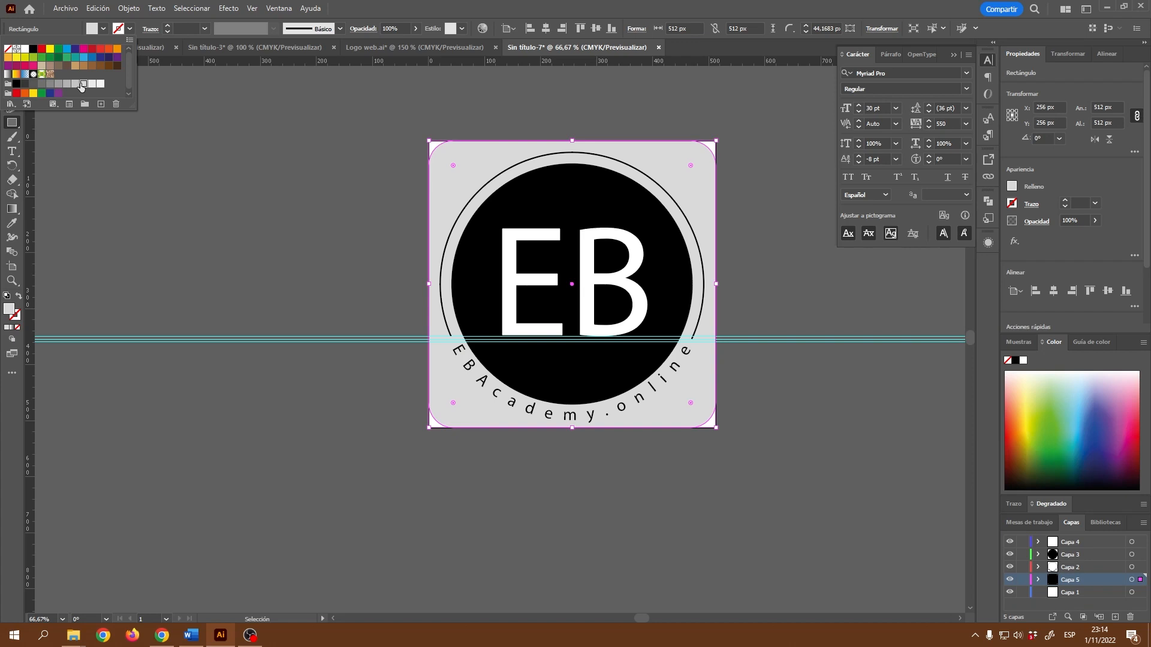
pyautogui.click(92, 85)
pyautogui.click(75, 85)
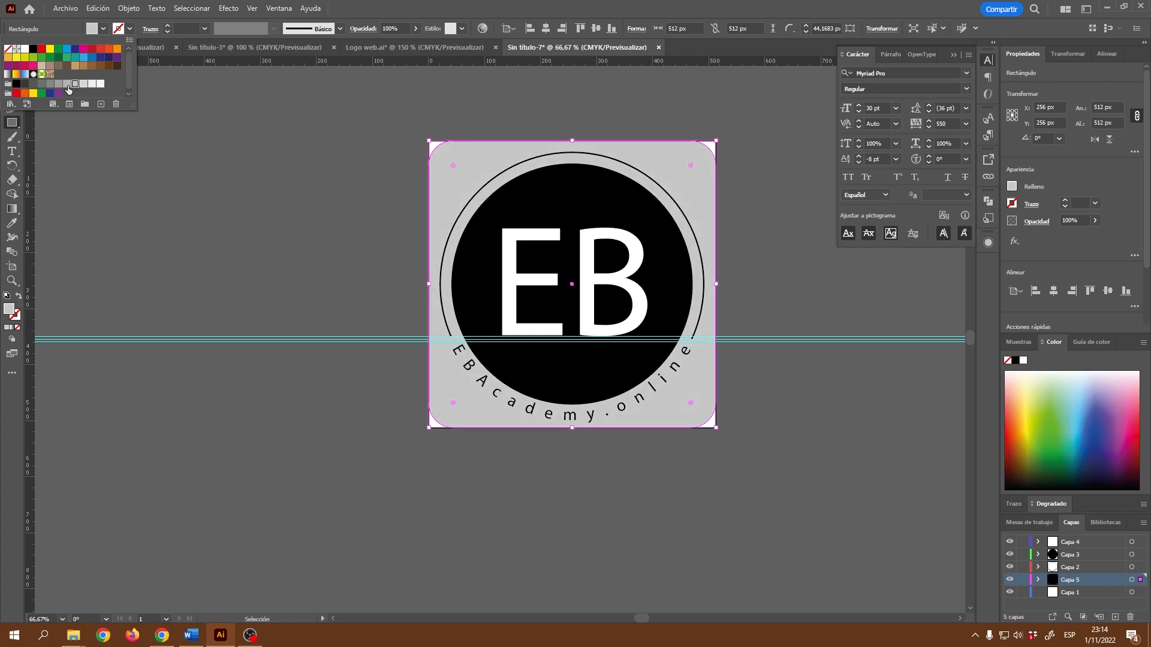
pyautogui.click(66, 84)
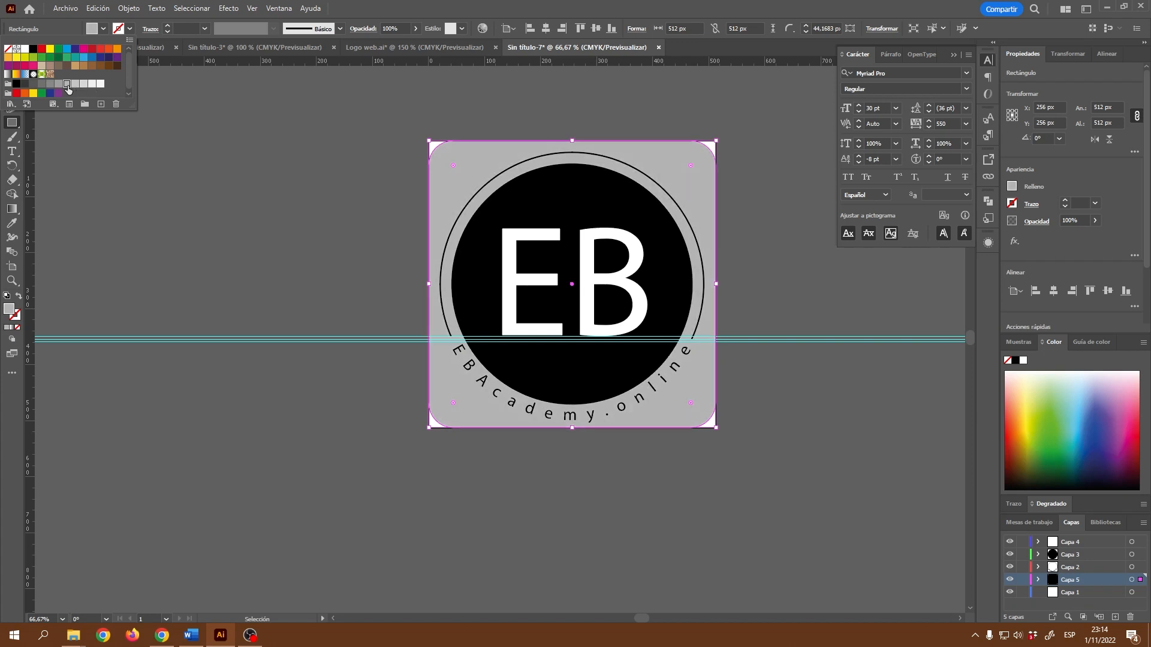
pyautogui.click(25, 49)
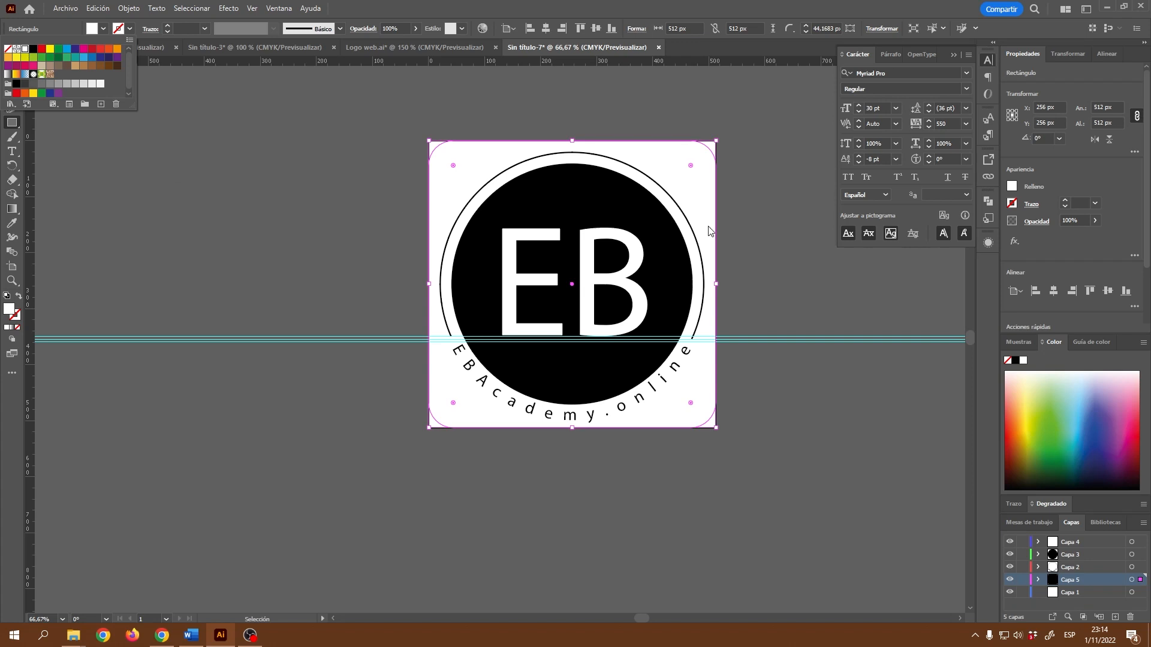
pyautogui.click(775, 228)
pyautogui.click(775, 228)
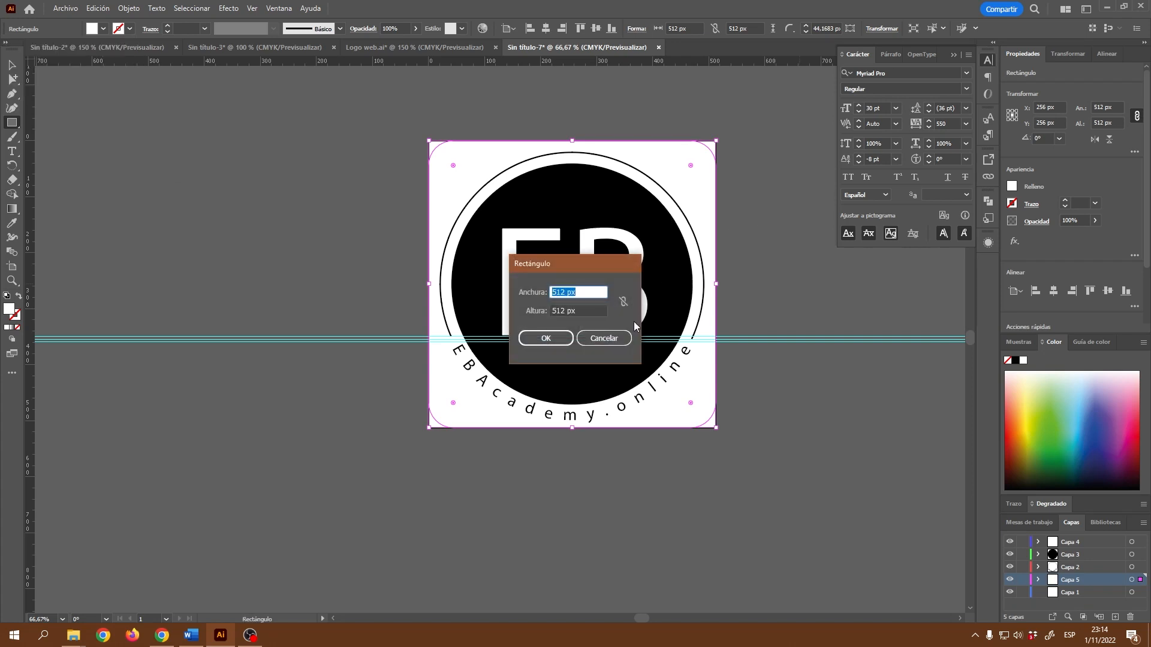
pyautogui.click(603, 339)
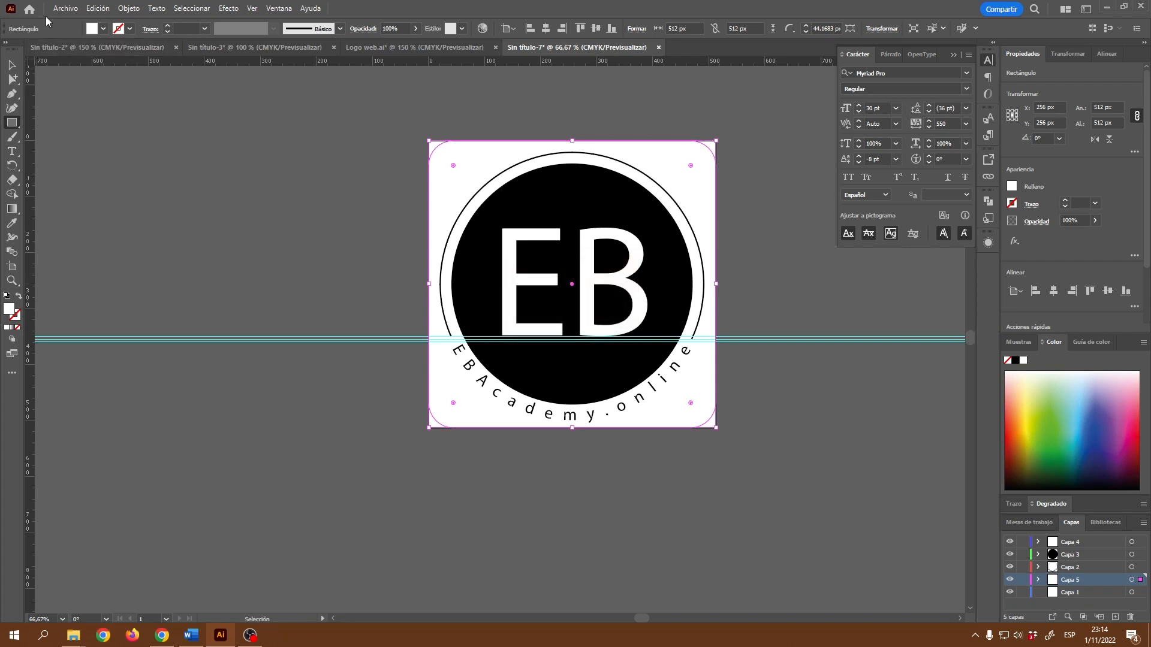
# Save the document as an Illustrator file named Icono in the Imagenes y logos folder, using the Illustrator 2020 version.
pyautogui.click(63, 10)
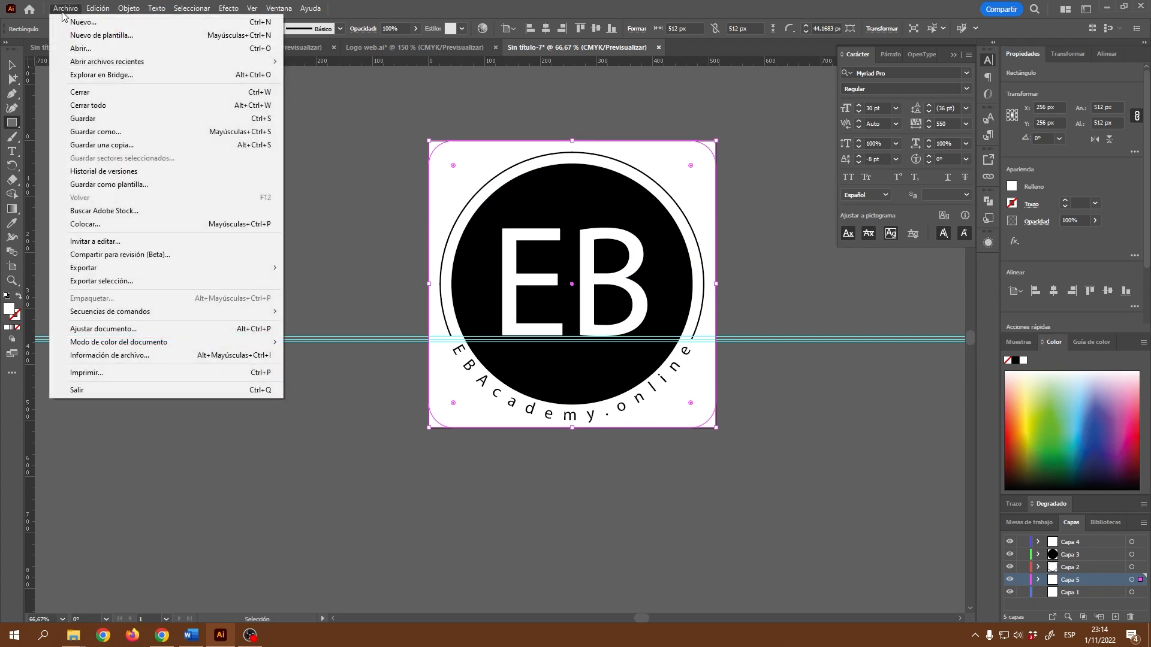
pyautogui.click(107, 132)
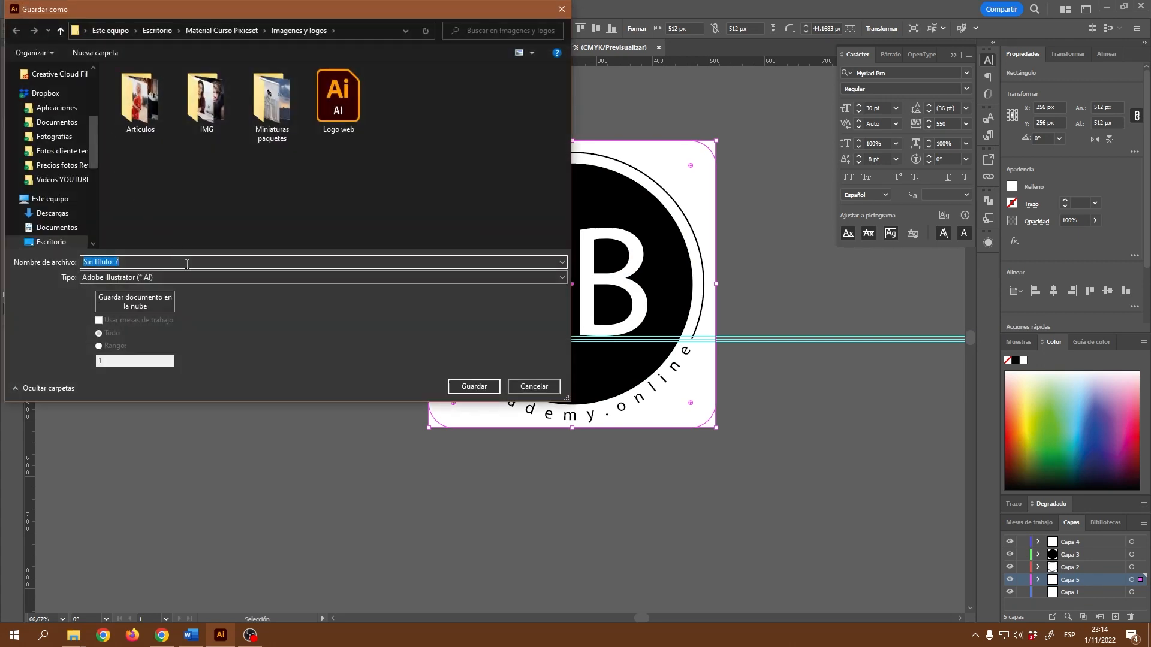
pyautogui.write('lo')
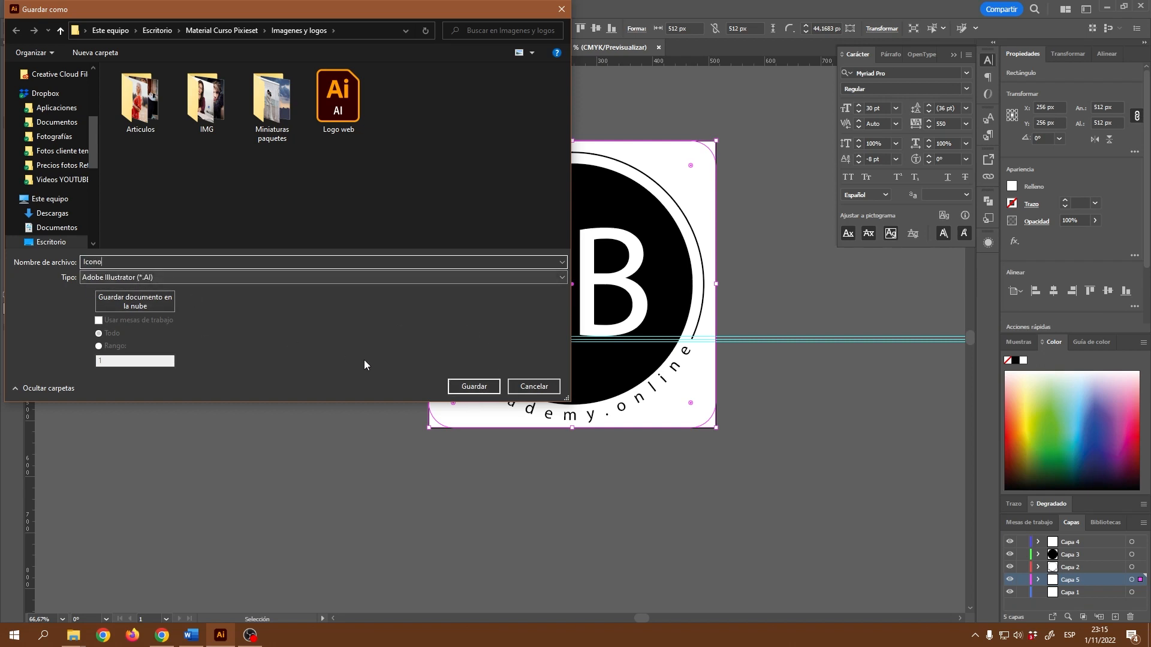
pyautogui.click(470, 389)
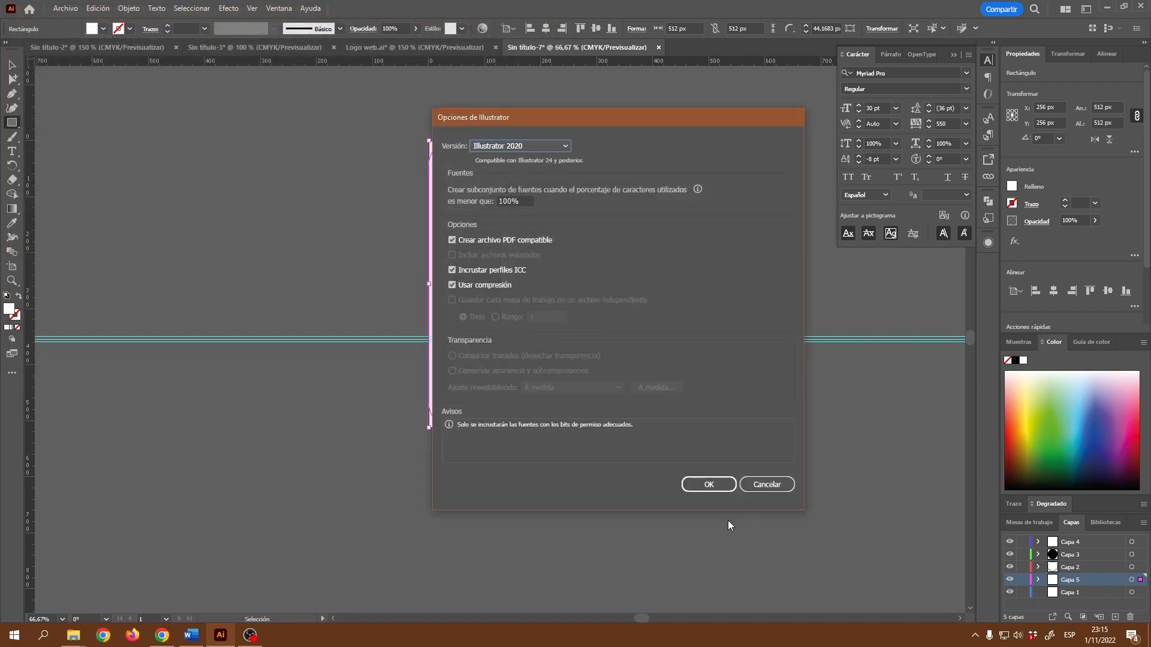
pyautogui.click(718, 484)
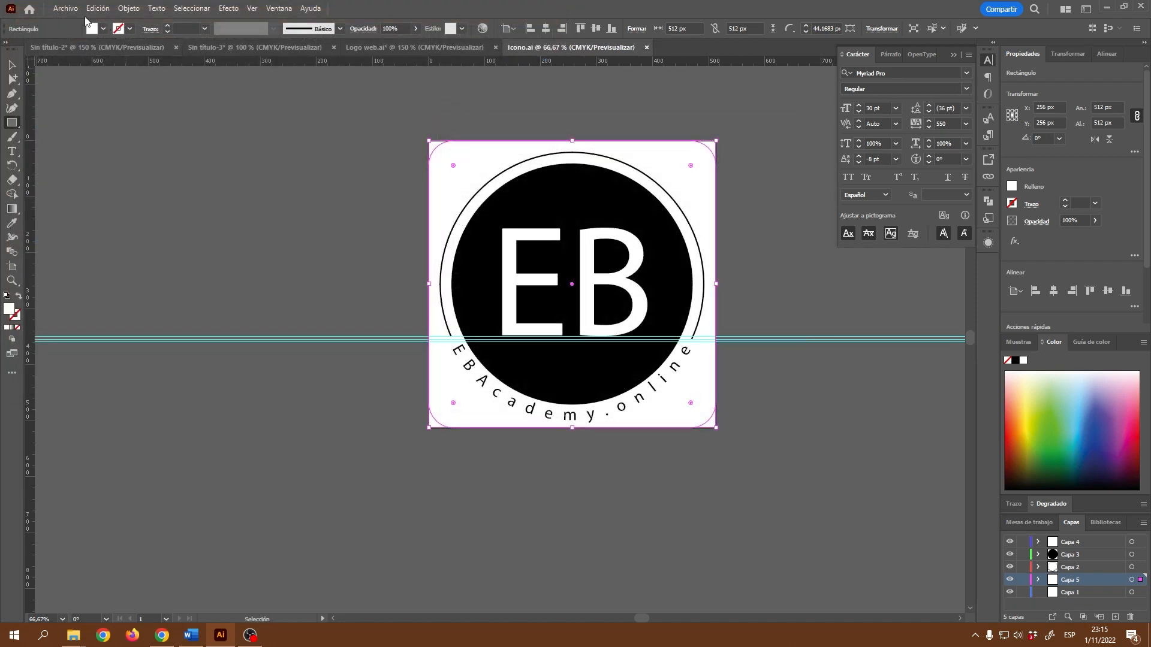
# Export the logo with its white background for web as a transparent 512 x 512 px PNG-24 named Icono-rectangulo.
pyautogui.click(66, 8)
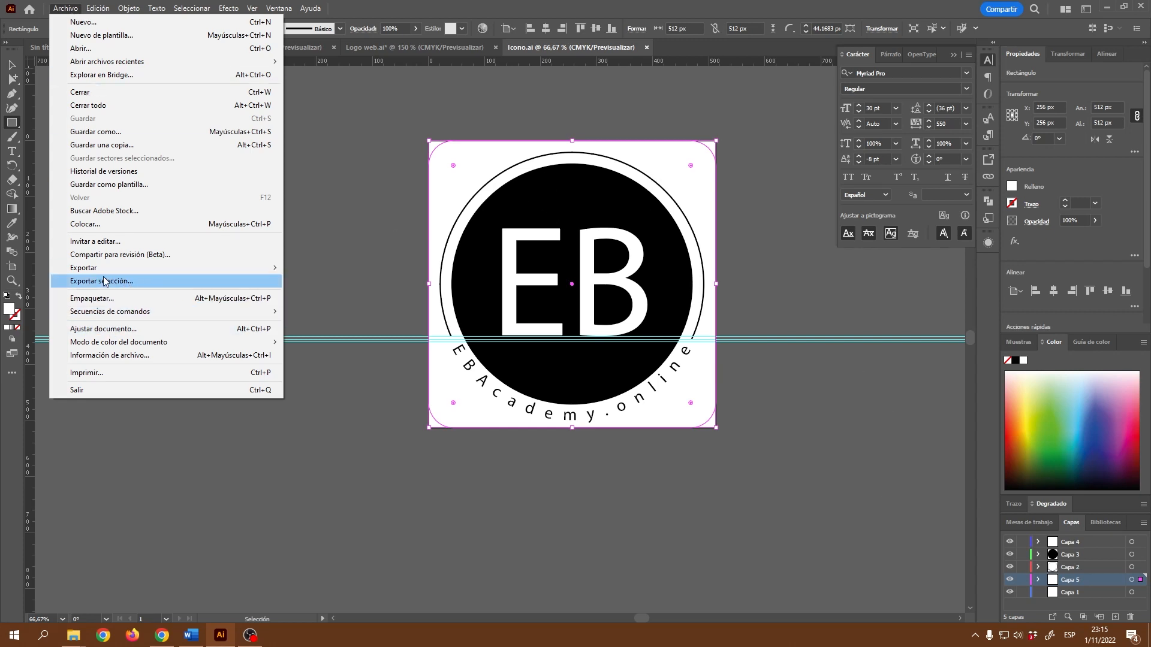
pyautogui.moveTo(135, 270)
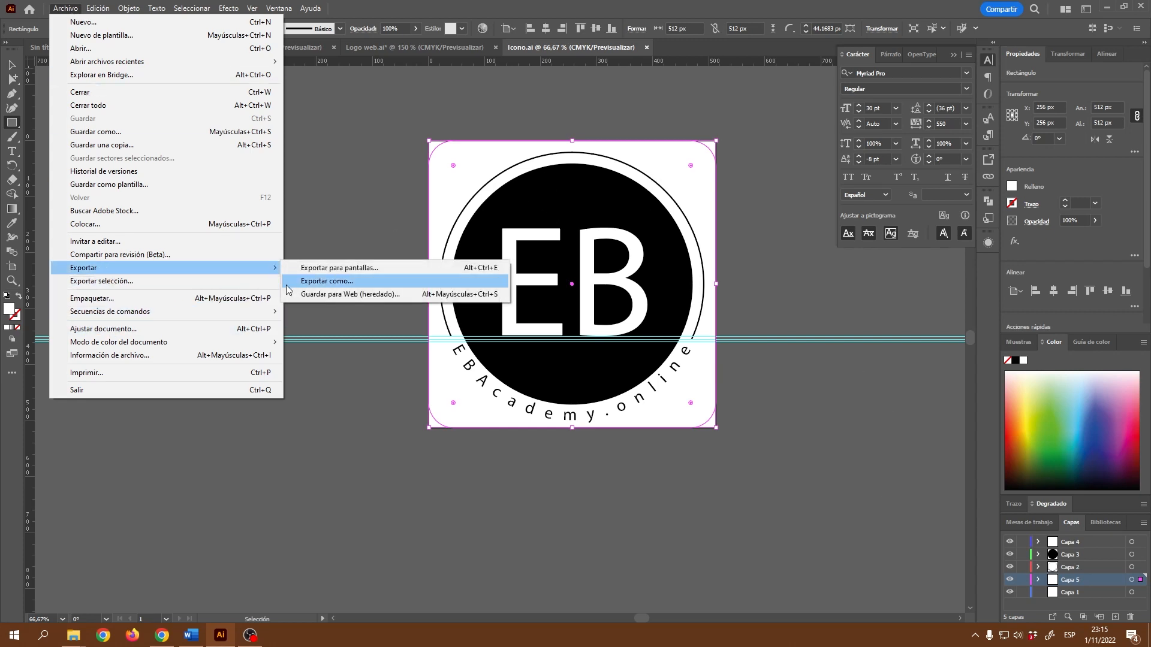
pyautogui.click(365, 294)
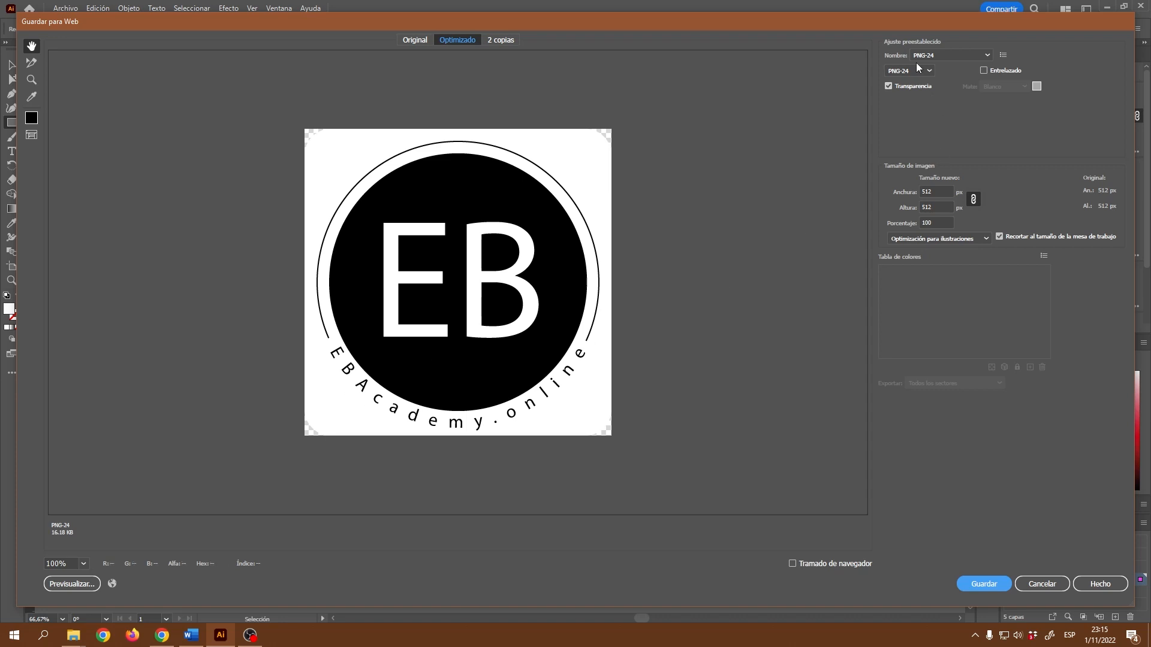
pyautogui.click(998, 585)
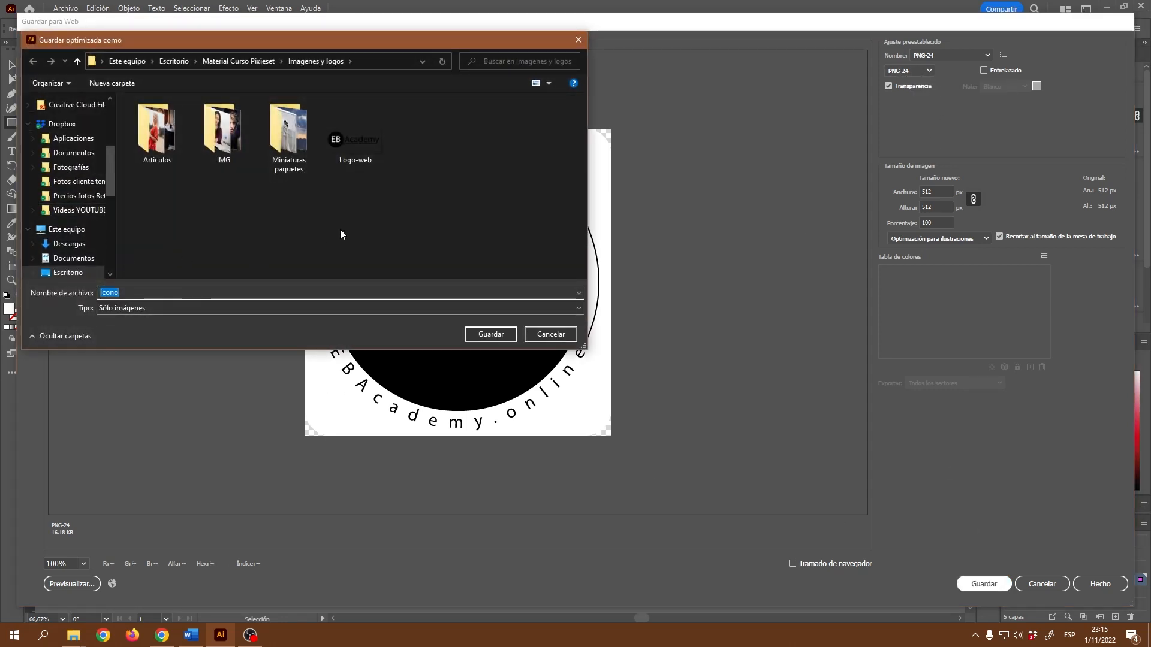
pyautogui.click(175, 294)
pyautogui.click(490, 334)
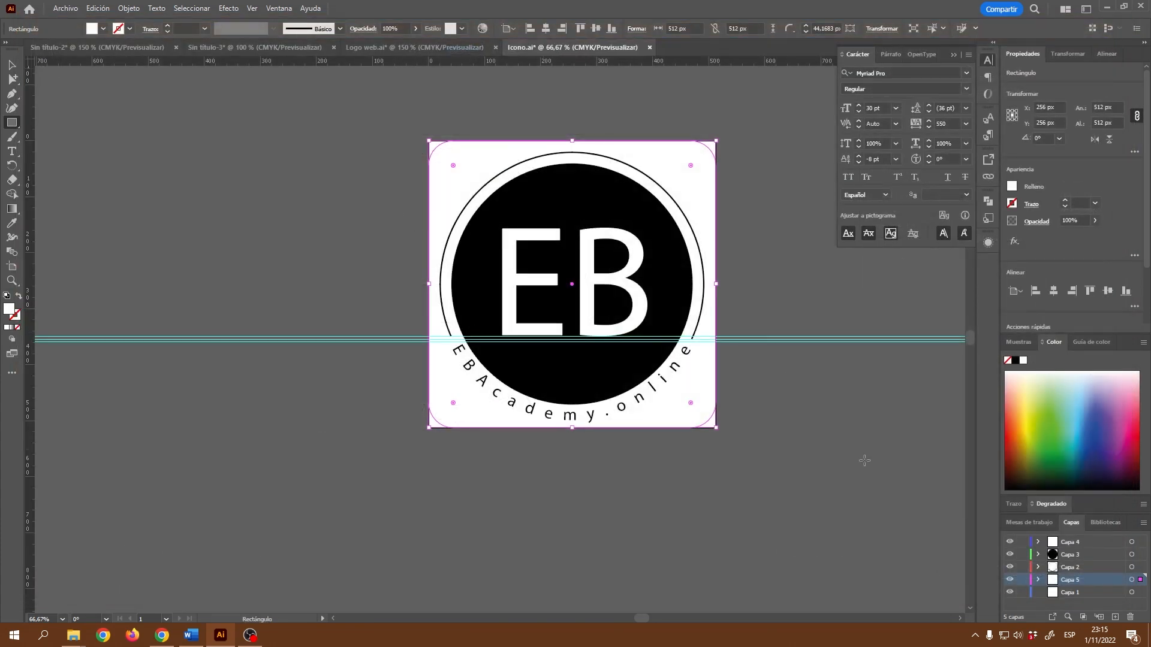
# Hide the Capa 5 layer holding the rounded white background and return to the Selection tool.
pyautogui.click(1009, 580)
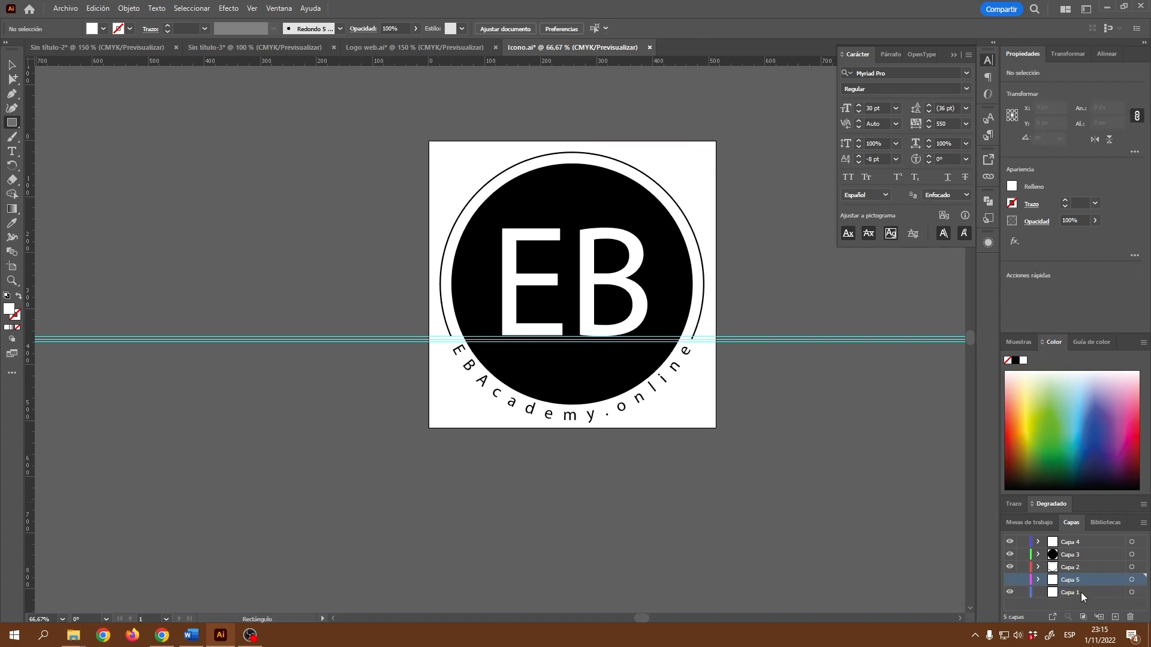
pyautogui.press('v')
pyautogui.click(13, 65)
# Export the logo without its background for web as a transparent 512 x 512 px PNG-24 named Icono Favicon.
pyautogui.click(65, 9)
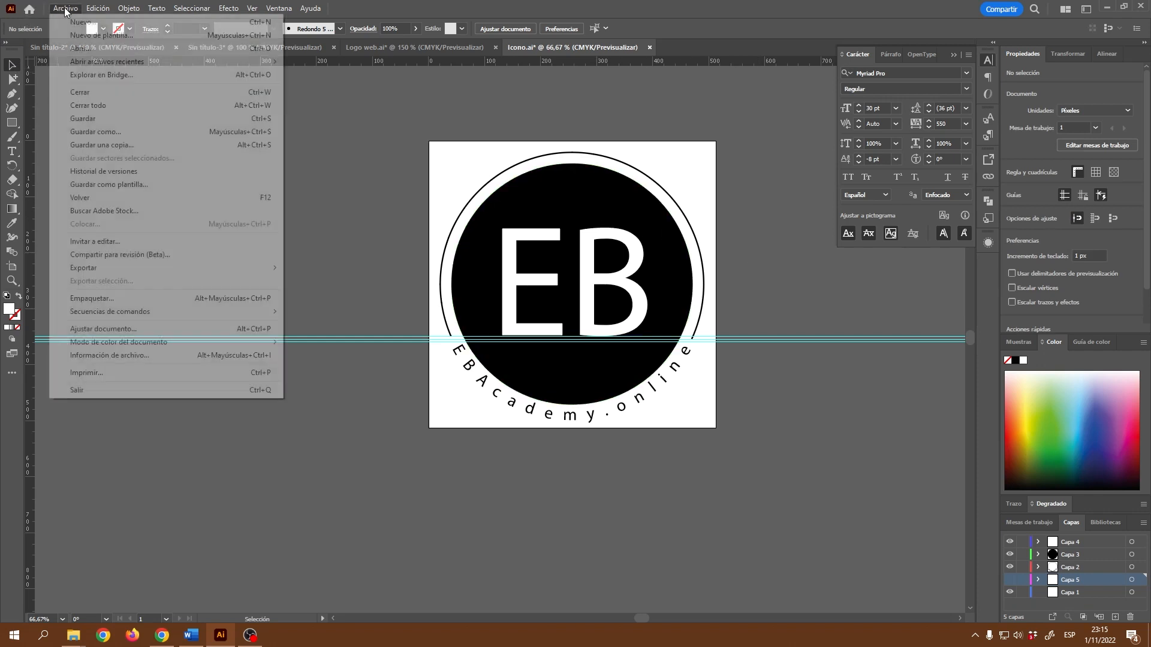
pyautogui.moveTo(179, 271)
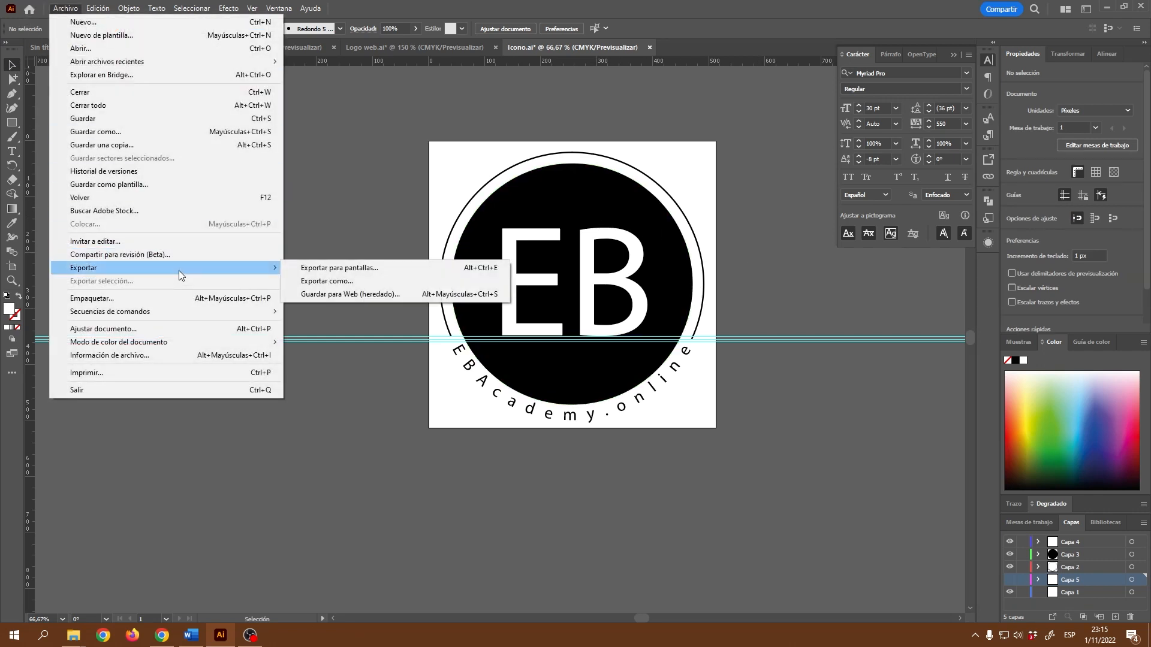
pyautogui.click(374, 295)
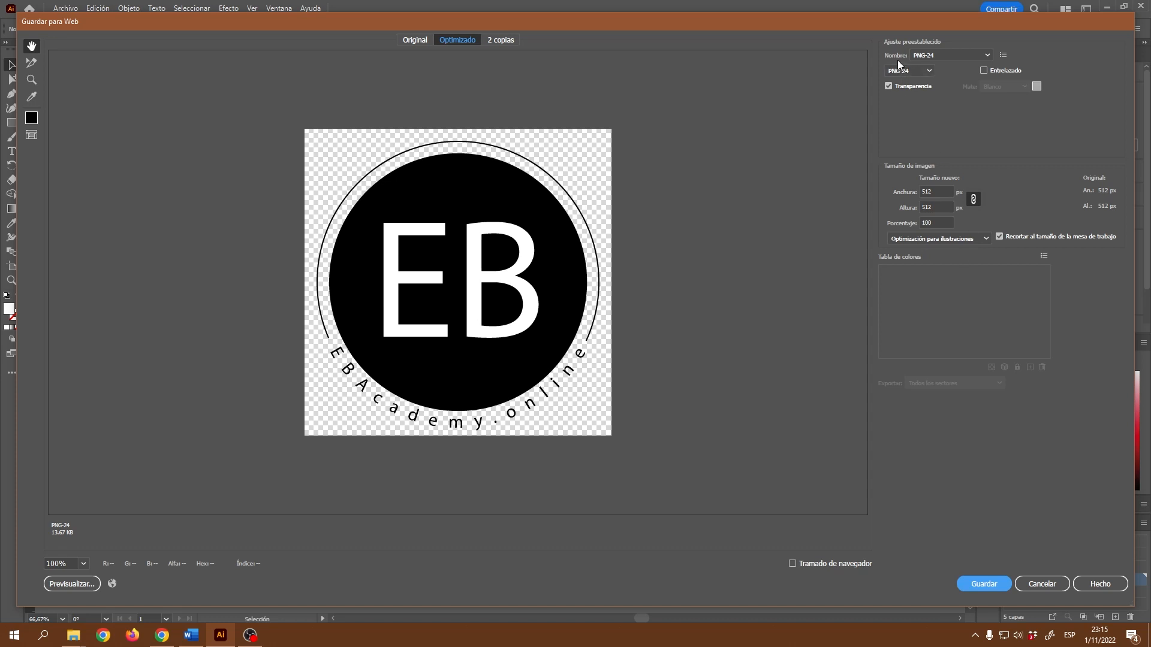
pyautogui.click(1002, 582)
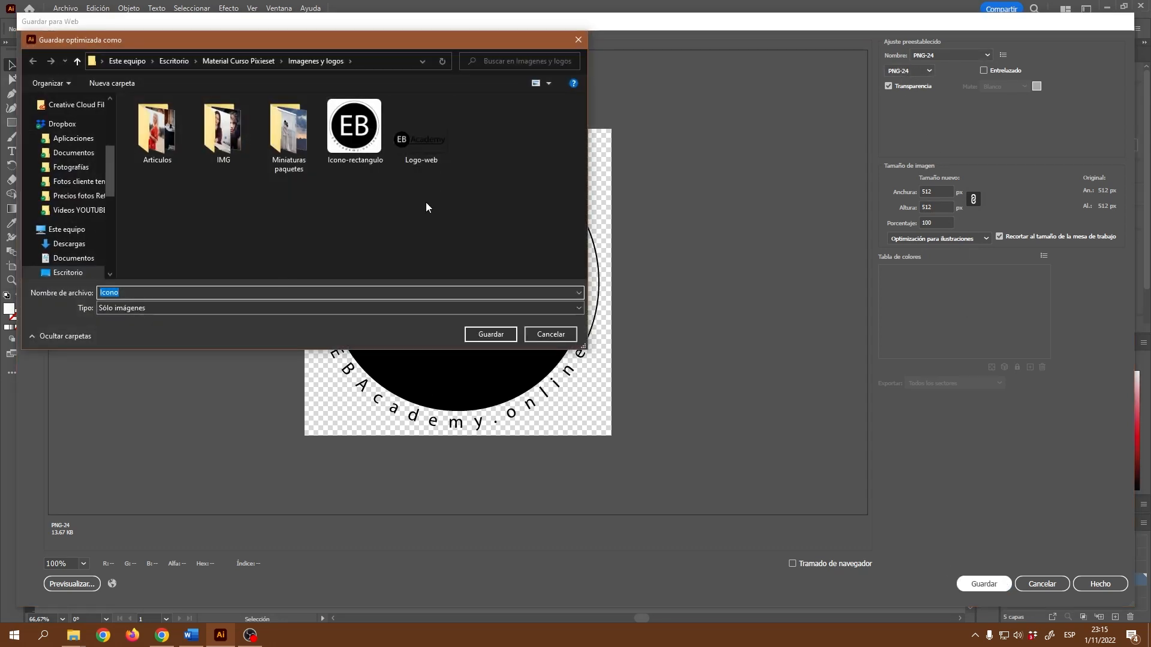
pyautogui.click(362, 141)
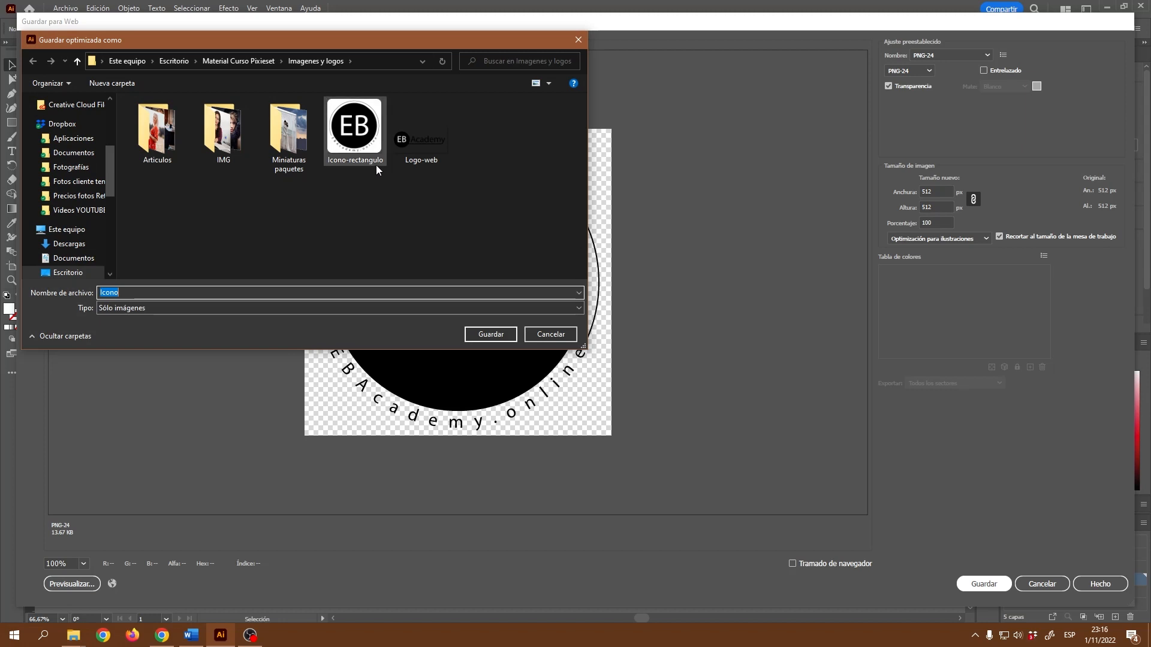
pyautogui.click(179, 294)
pyautogui.moveTo(179, 294); pyautogui.dragTo(119, 293)
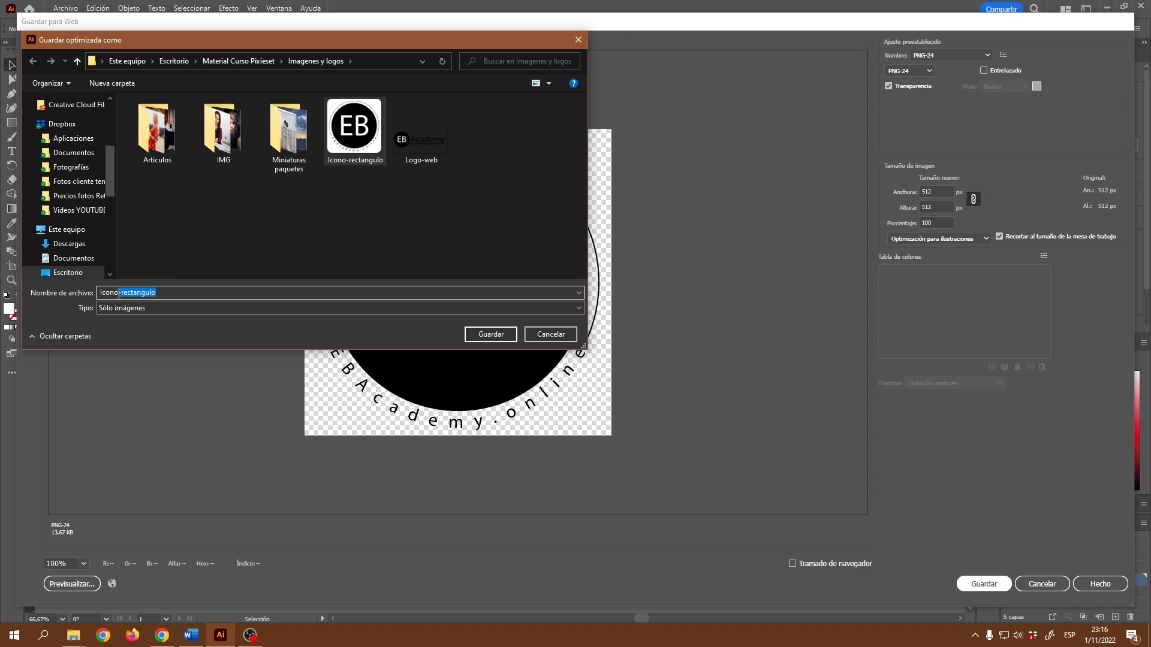
pyautogui.press('BackSpace')
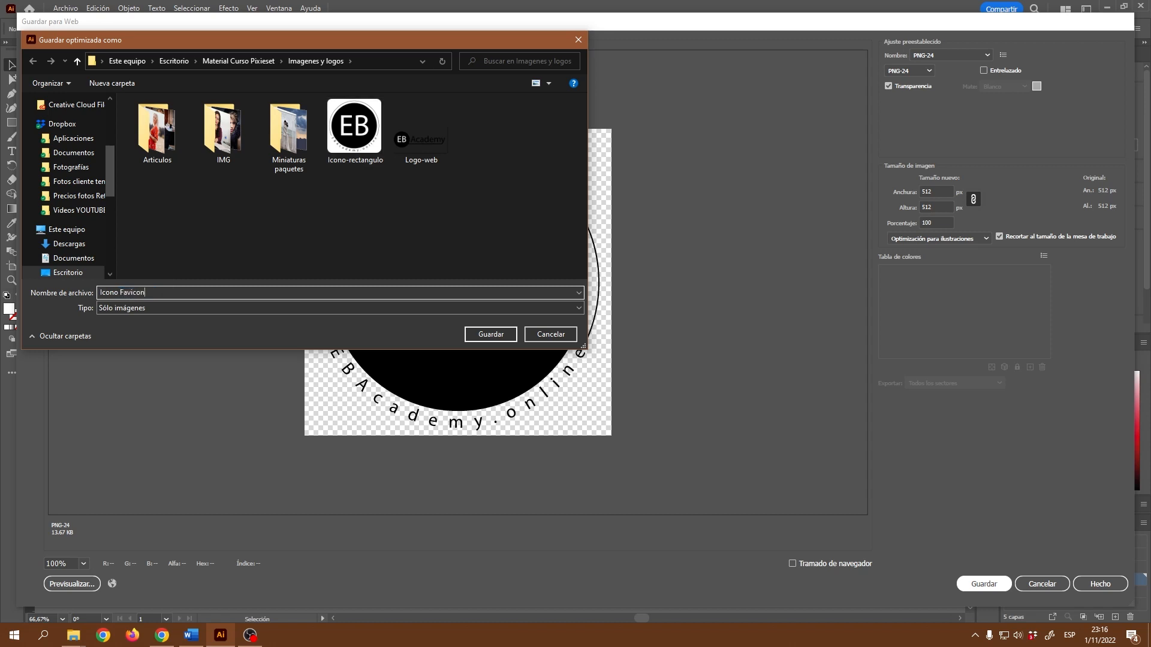
pyautogui.click(490, 334)
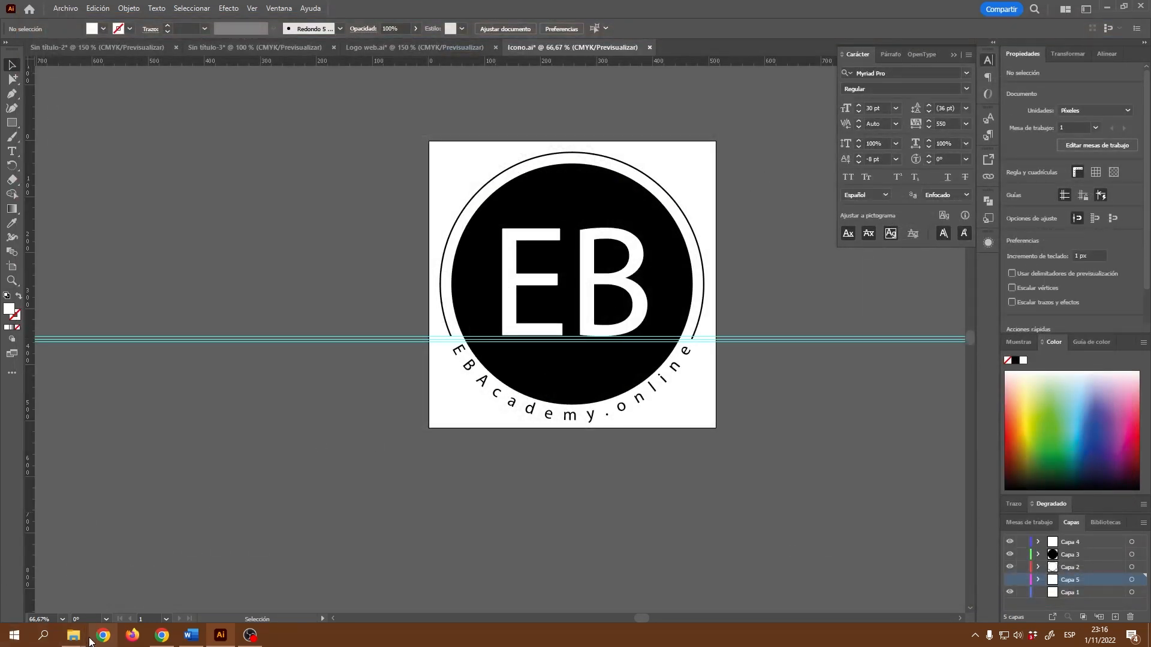
# Switch to File Explorer's Imagenes y logos folder and preview the exported Icono-Favicon image.
pyautogui.moveTo(74, 636)
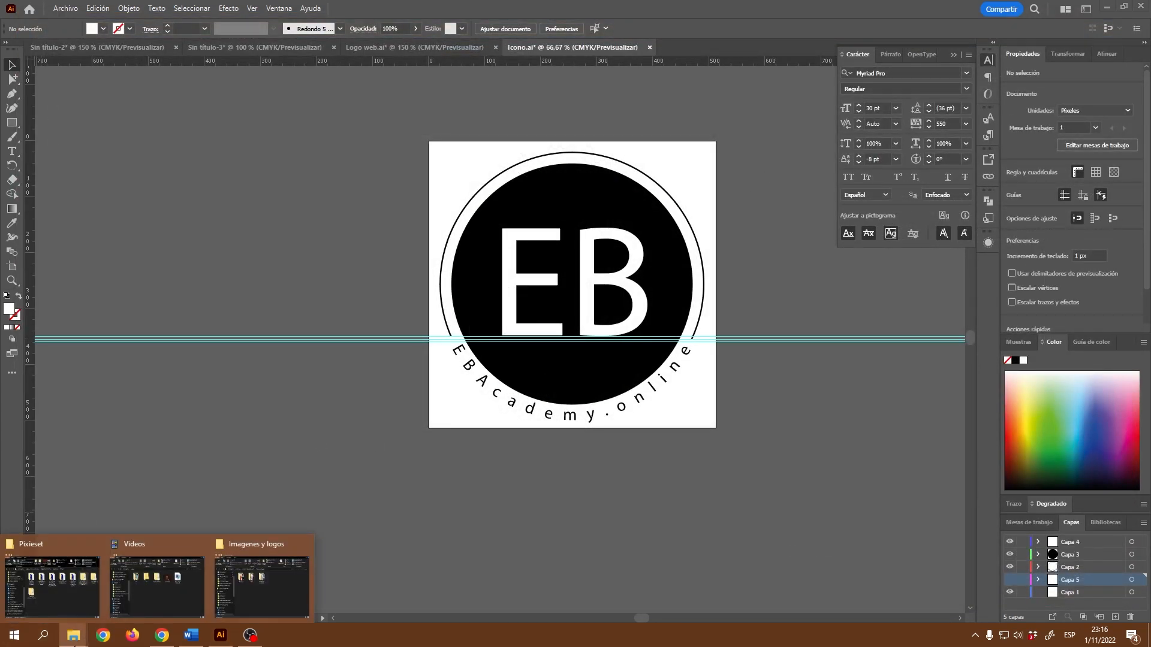
pyautogui.click(250, 599)
pyautogui.moveTo(917, 139); pyautogui.dragTo(693, 138)
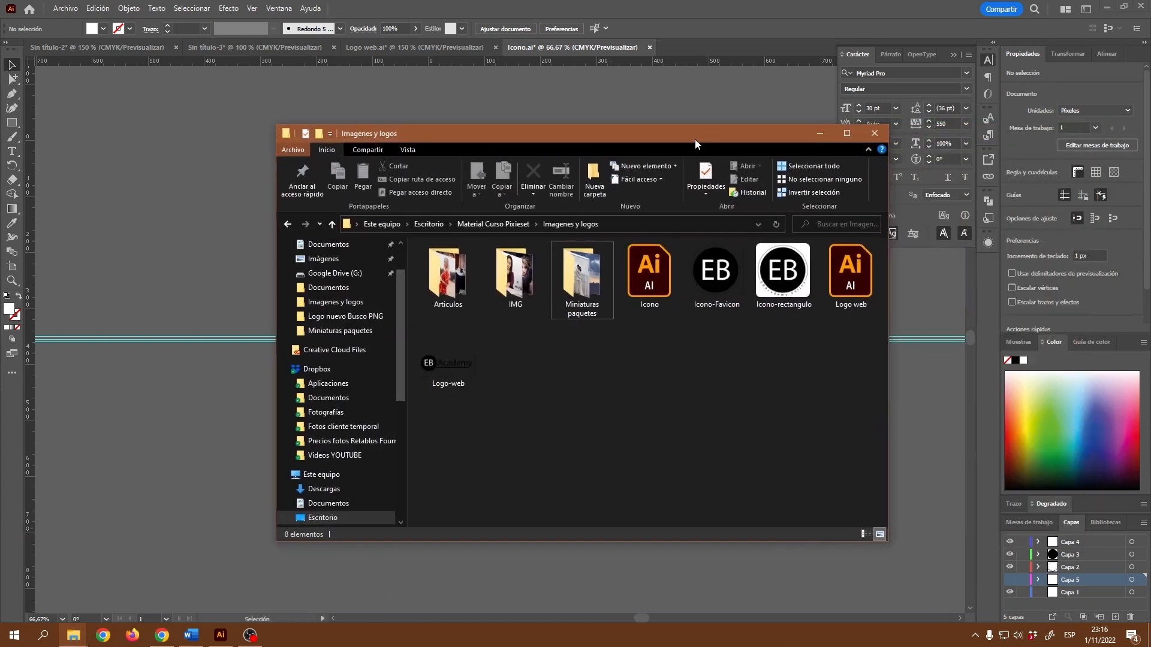
pyautogui.click(647, 289)
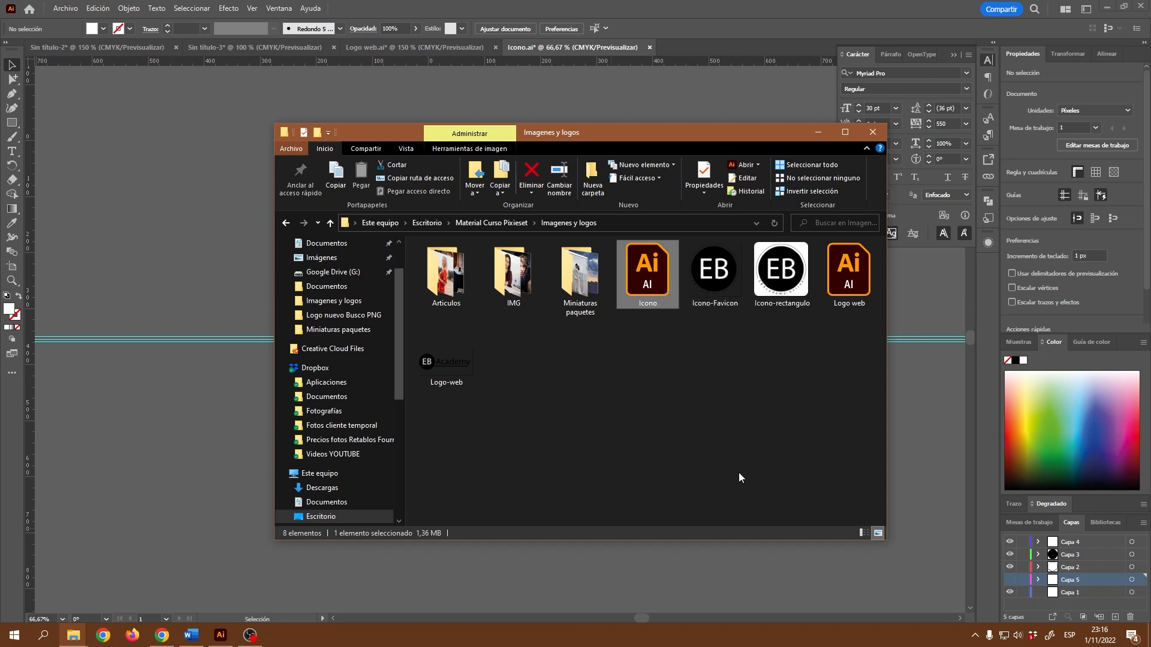
pyautogui.doubleClick(717, 271)
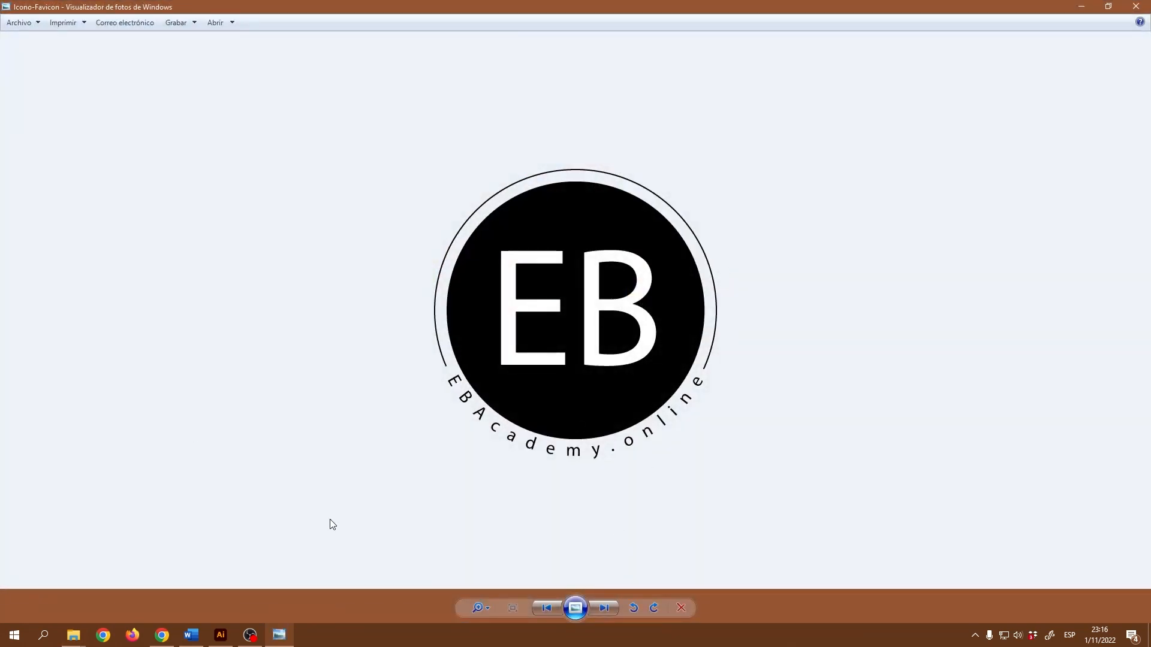
pyautogui.click(1136, 6)
# Preview the Icono-rectangulo and Logo-web images, and point out the Icono and Logo web Illustrator files in the folder.
pyautogui.click(786, 279)
pyautogui.doubleClick(785, 277)
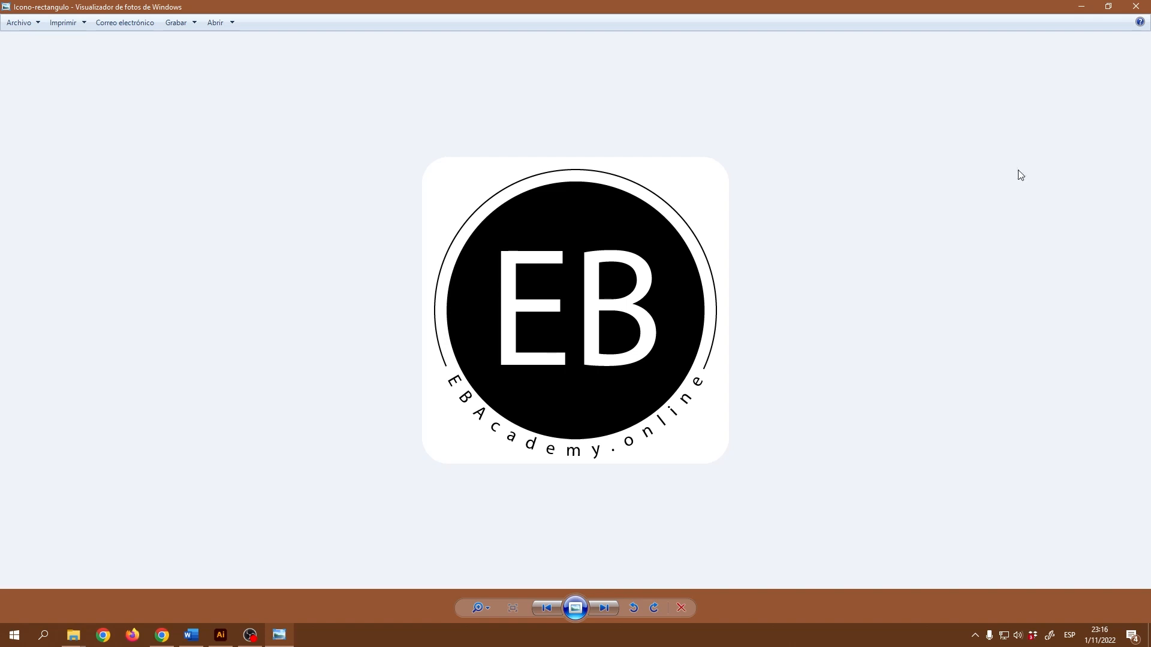
pyautogui.click(1136, 6)
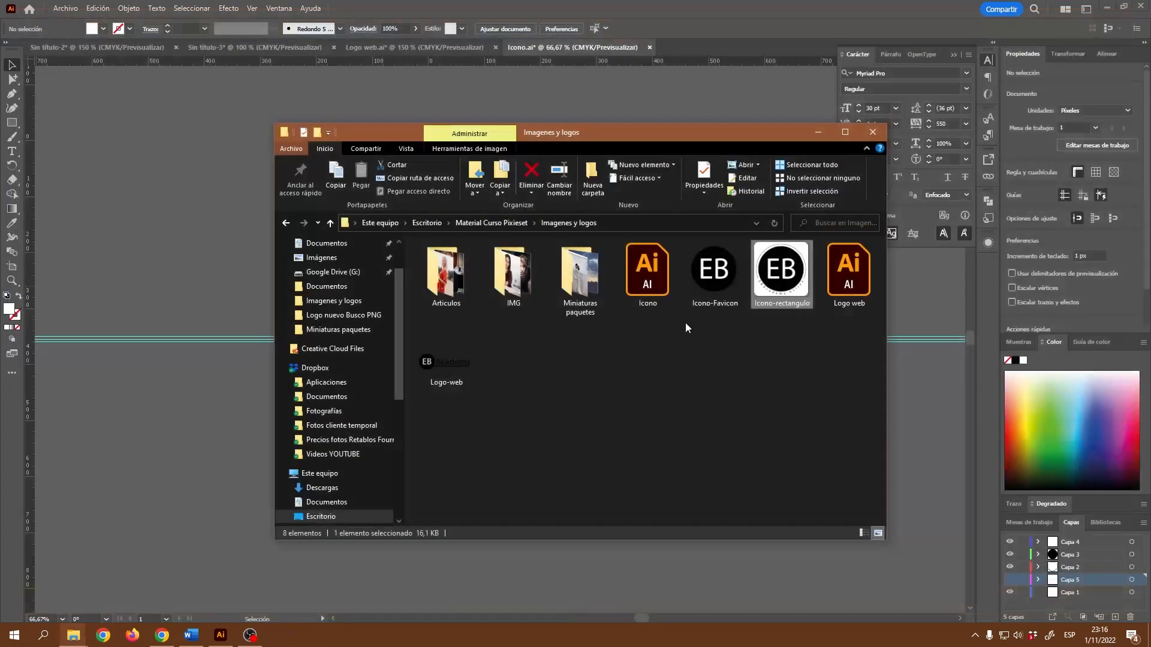
pyautogui.doubleClick(460, 367)
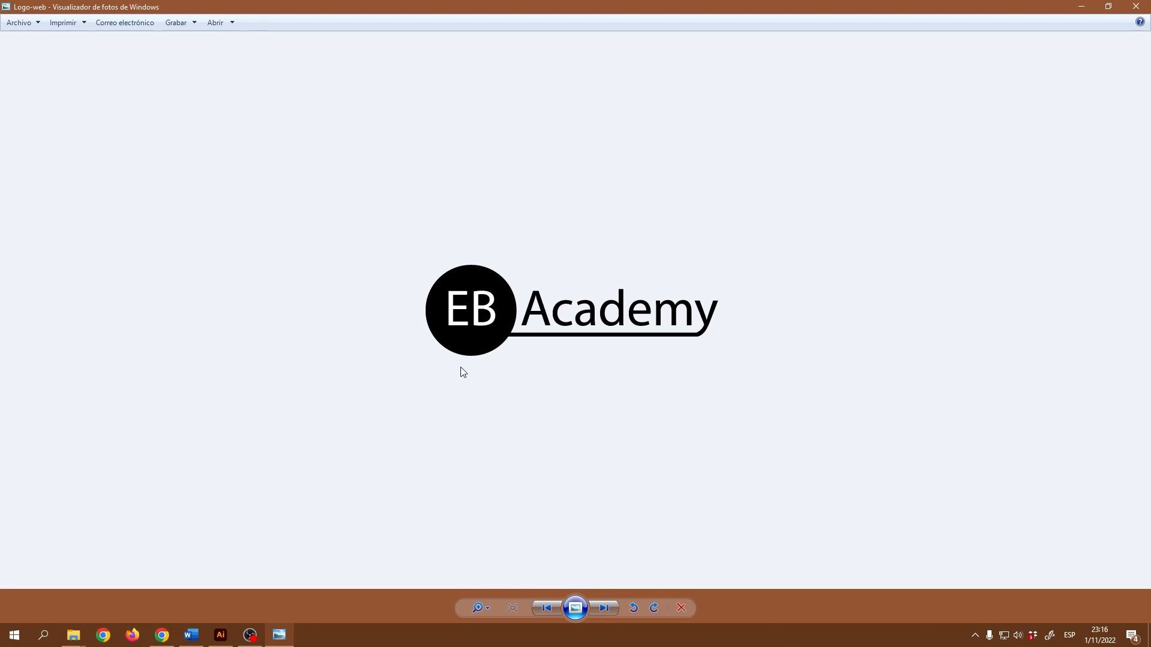
pyautogui.click(1137, 8)
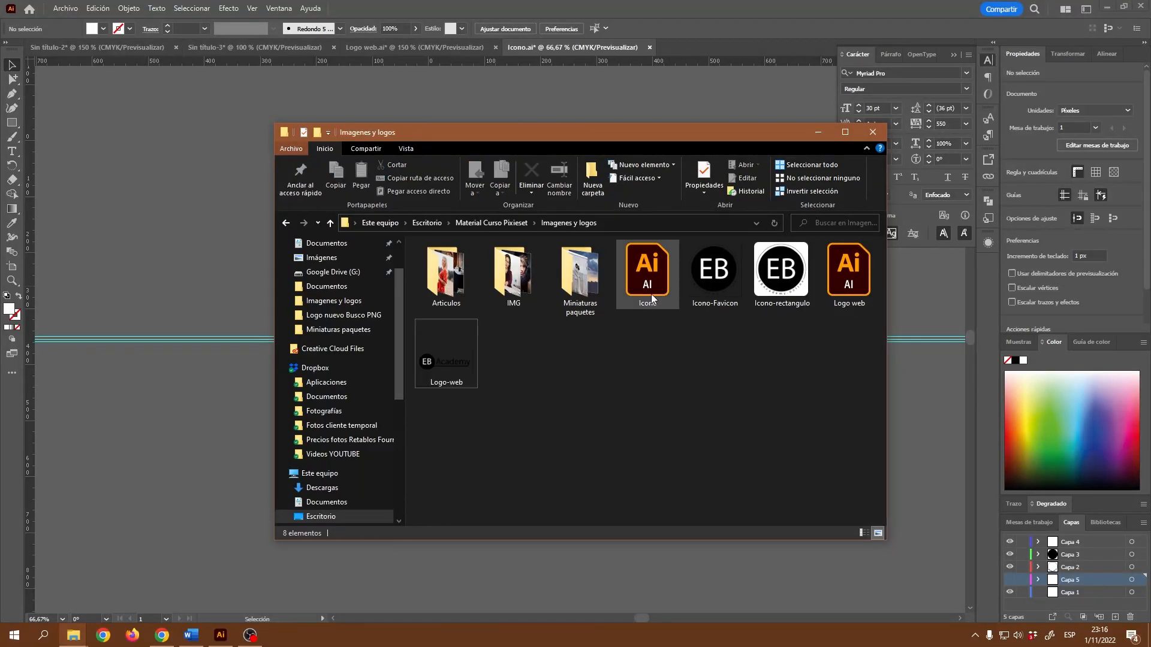
pyautogui.click(650, 293)
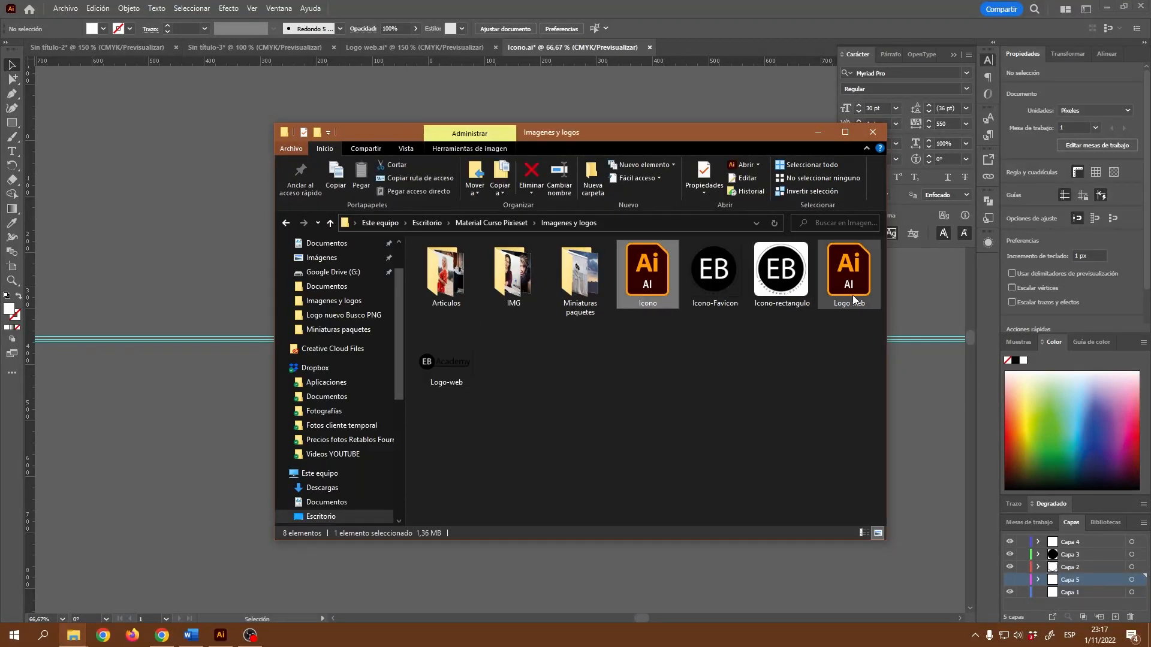
pyautogui.click(839, 274)
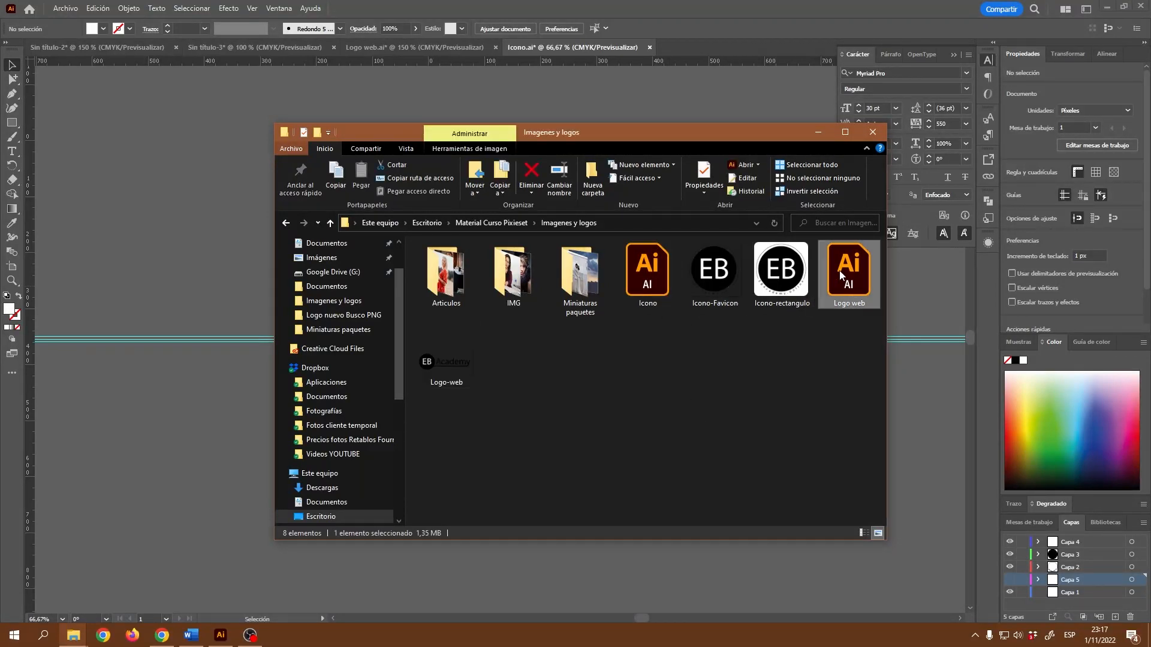